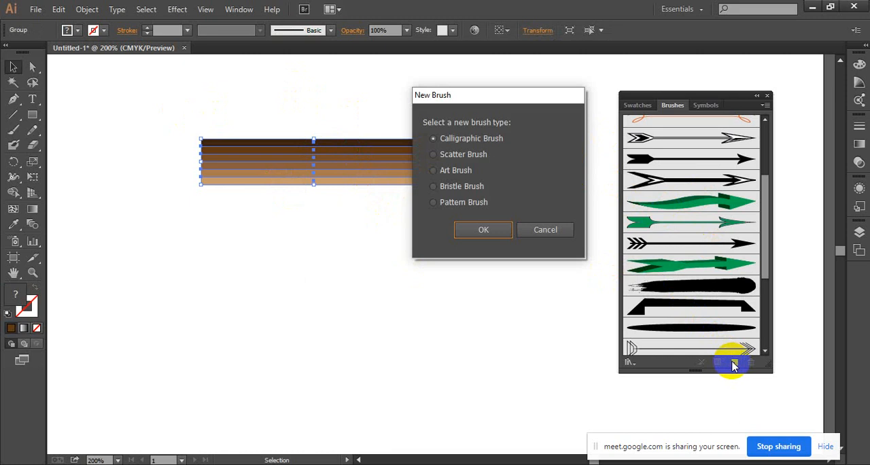
Create a new Art Brush from the selected brown striped bar, keeping the default brush options.
click(464, 170)
click(483, 230)
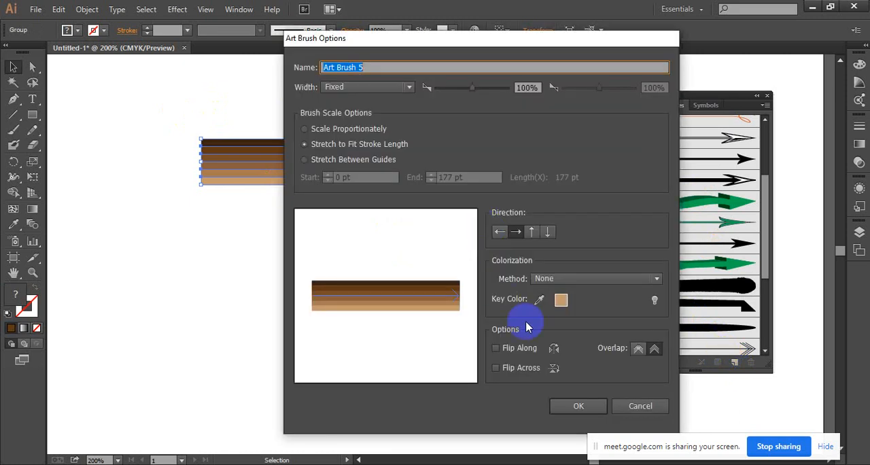
click(589, 405)
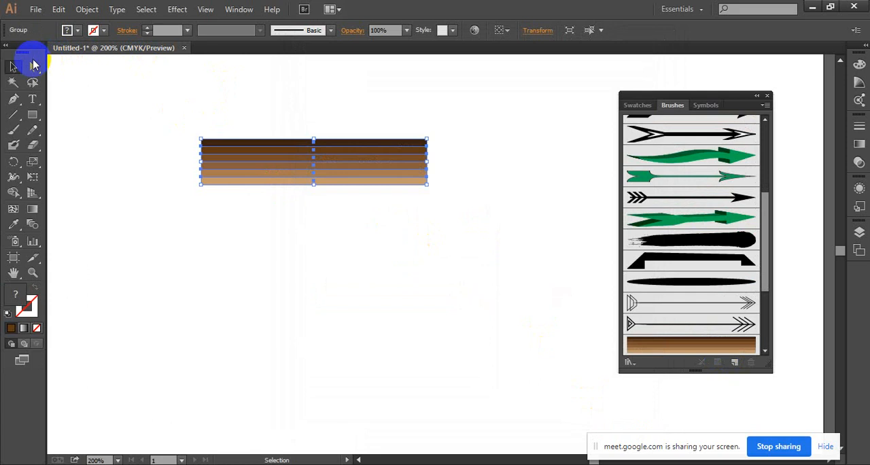
Delete the original brown striped bar from the artboard.
click(12, 66)
click(237, 142)
key(Delete)
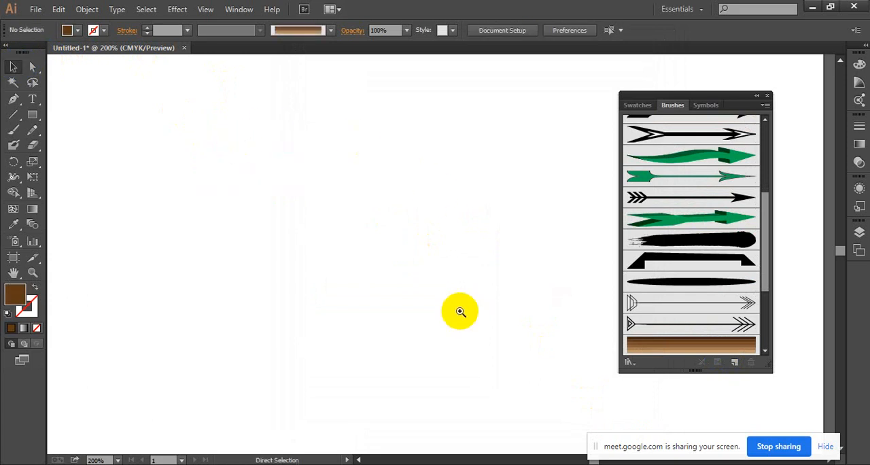
Paint a long S-shaped stroke across the artboard using the Paintbrush with the new brown striped art brush.
key(ctrl+minus)
key(ctrl+minus)
key(ctrl+minus)
click(14, 130)
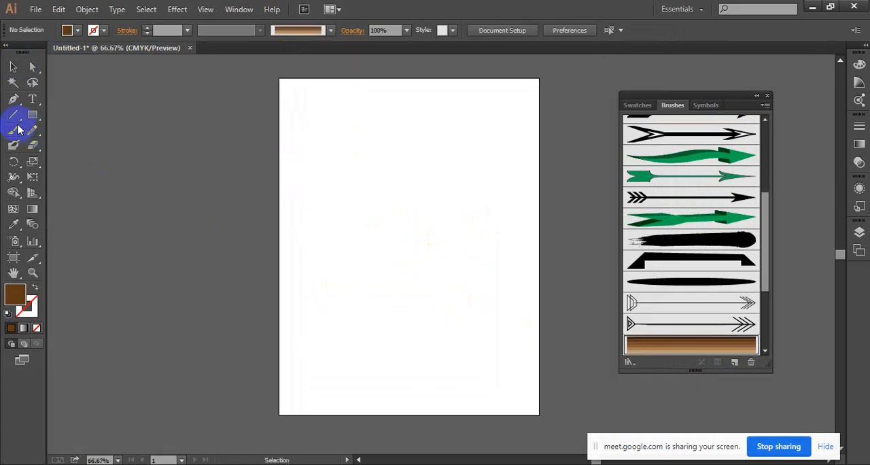
scroll(676, 204, down, 3)
click(634, 267)
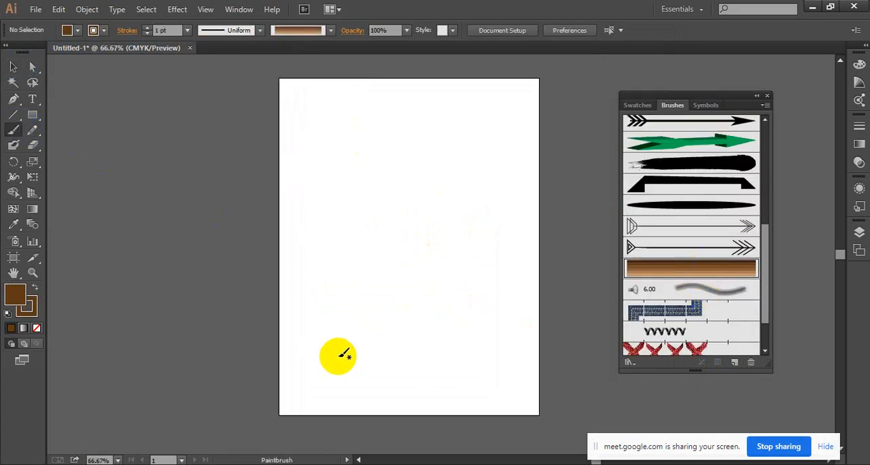
drag(322, 356, 446, 105)
Inspect the stroke up close and paint two more curved strokes and a loop with the same art brush.
key(ctrl+space)
click(409, 220)
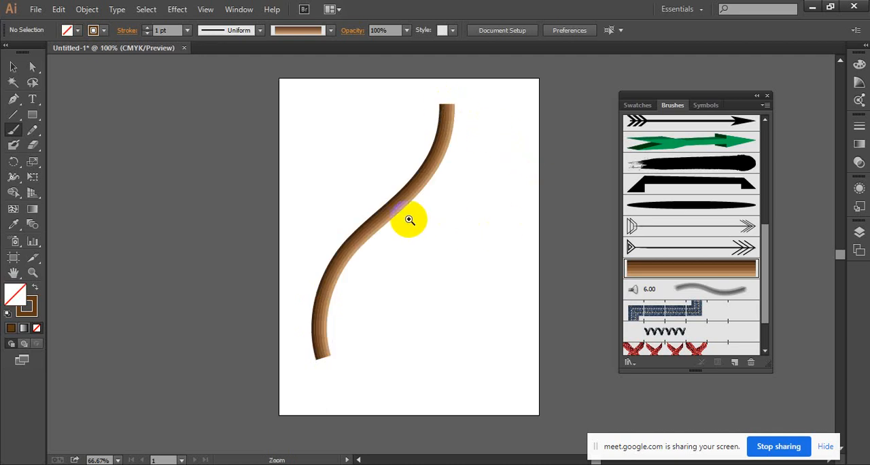
click(409, 220)
click(464, 241)
click(428, 235)
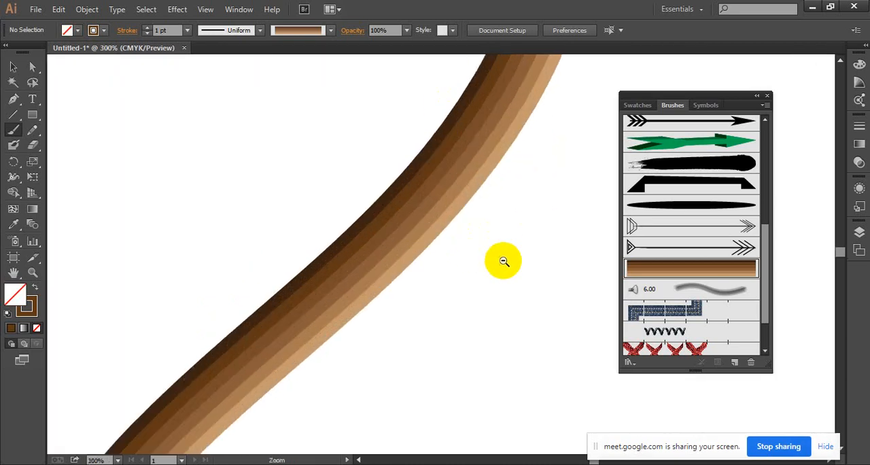
ctrl+alt+click(503, 262)
ctrl+alt+click(503, 262)
ctrl+alt+click(503, 262)
ctrl+alt+click(503, 262)
scroll(437, 230, down, 3)
mouse_move(311, 242)
mouse_down()
mouse_move(328, 230)
mouse_move(441, 170)
mouse_up()
mouse_move(275, 272)
mouse_down()
mouse_move(347, 299)
mouse_move(452, 307)
mouse_up()
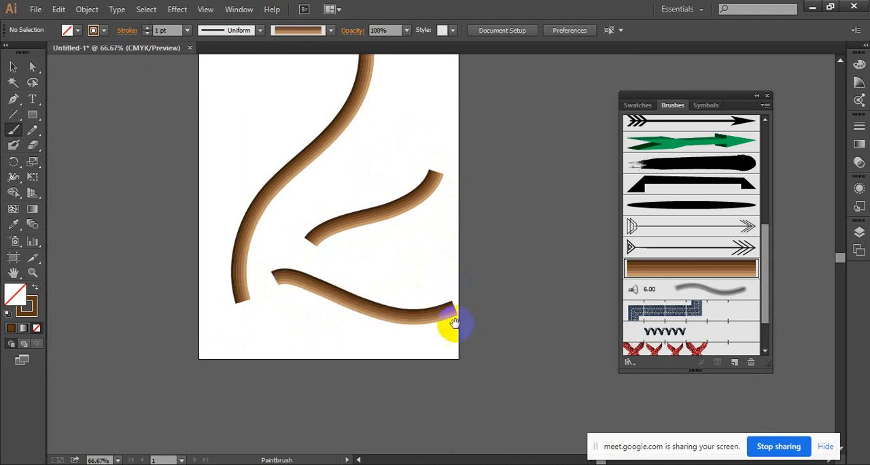
drag(373, 238, 466, 307)
mouse_move(304, 153)
mouse_down()
mouse_move(331, 138)
mouse_move(344, 183)
mouse_move(288, 153)
mouse_up()
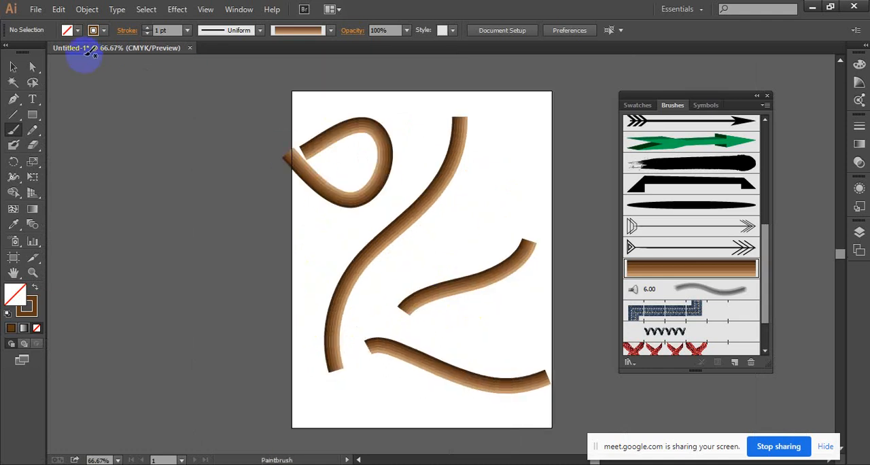
Select all the painted test strokes and delete them.
click(12, 66)
mouse_move(293, 90)
mouse_down()
mouse_move(555, 385)
mouse_move(559, 403)
mouse_up()
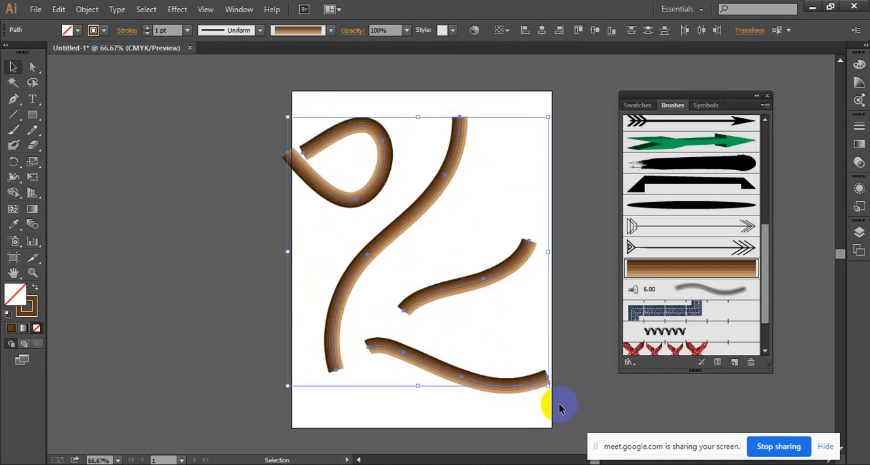
key(Delete)
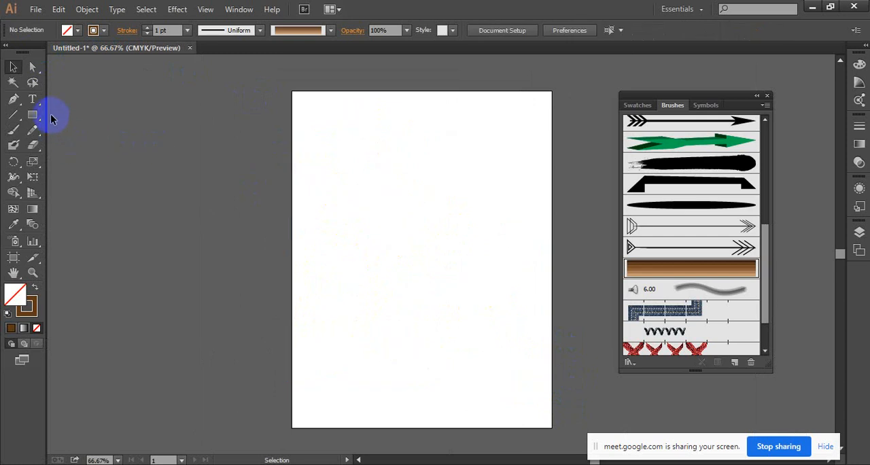
Draw a large circle with the Ellipse tool, positioned near the artboard's middle, and apply the brown striped art brush to it.
click(34, 114)
click(88, 144)
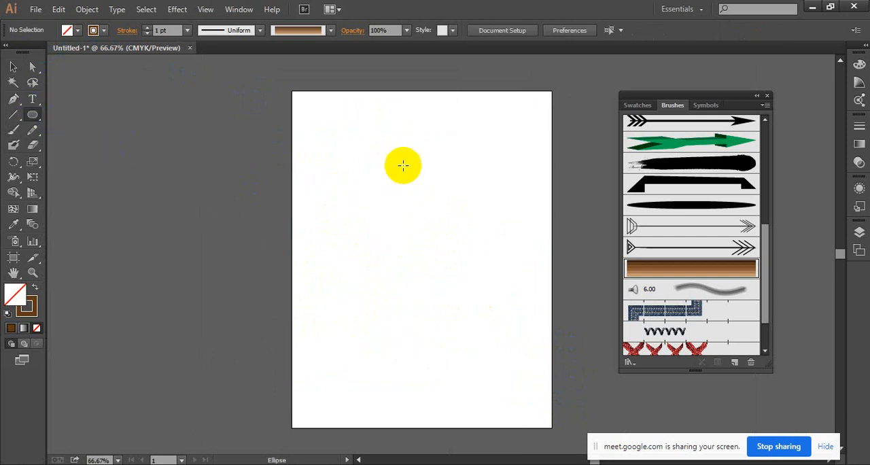
drag(335, 133, 530, 342)
click(12, 68)
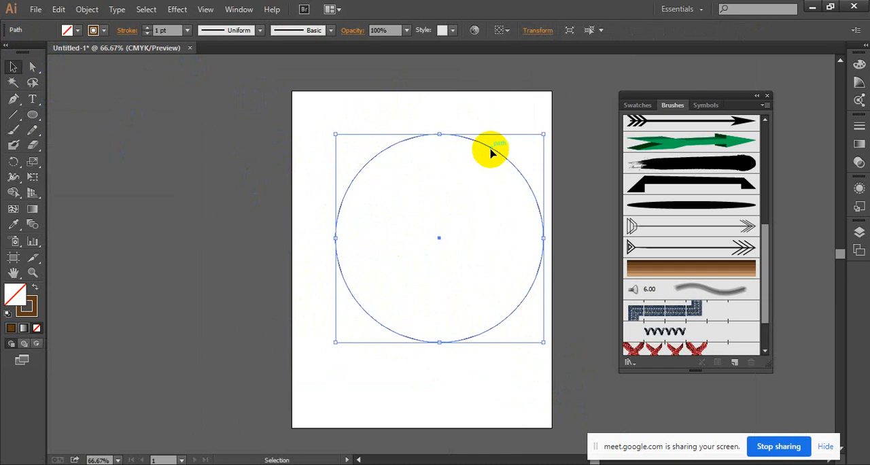
drag(491, 153, 476, 146)
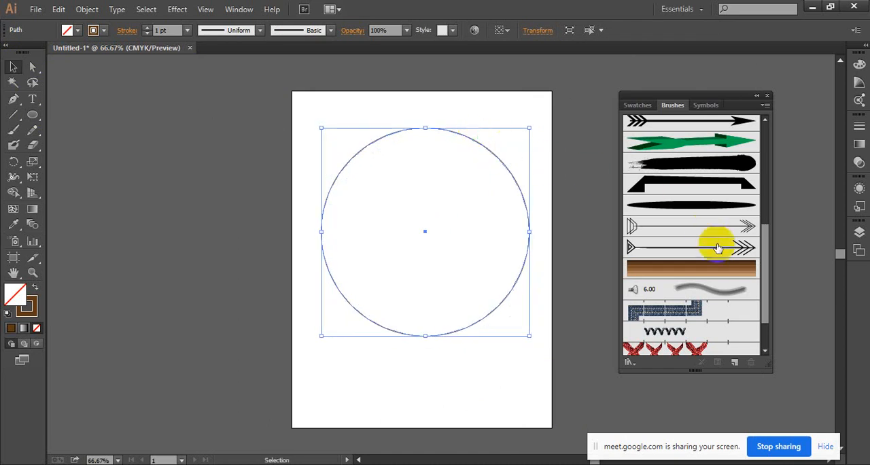
click(712, 270)
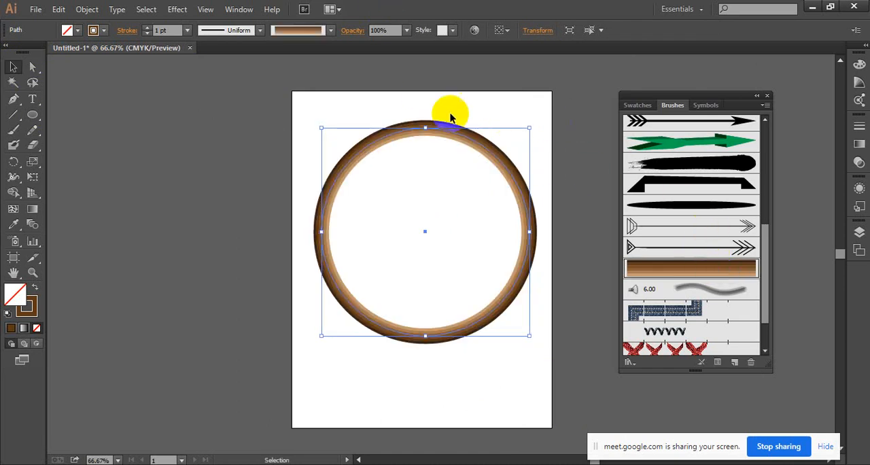
Examine the brown bands of the art brush stroke along the circle's edge.
click(488, 193)
ctrl+click(488, 194)
ctrl+click(477, 221)
ctrl+click(410, 221)
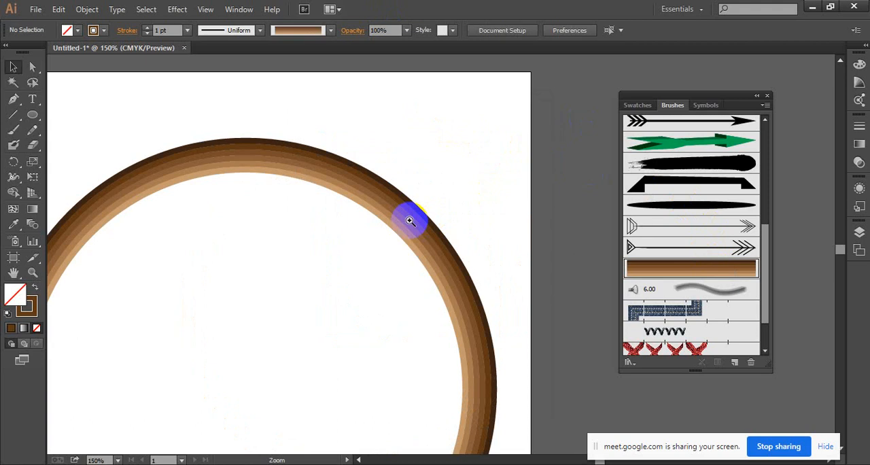
ctrl+click(408, 221)
drag(335, 179, 475, 95)
drag(213, 113, 431, 91)
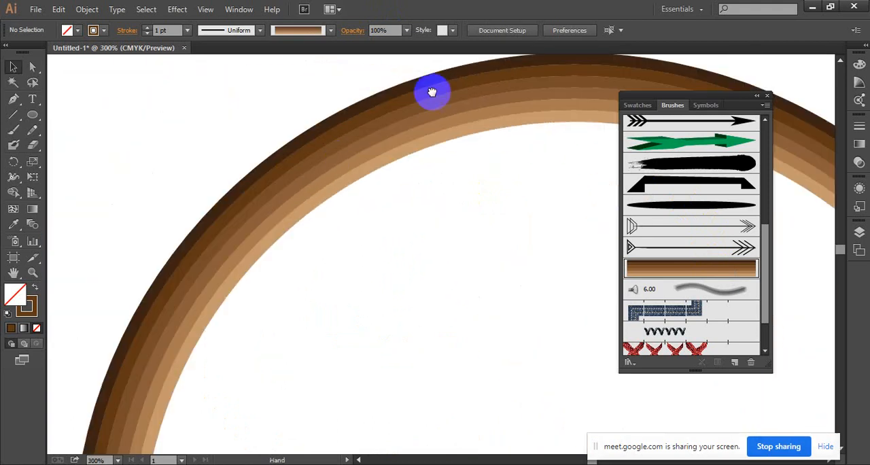
drag(316, 228, 410, 155)
key(minus)
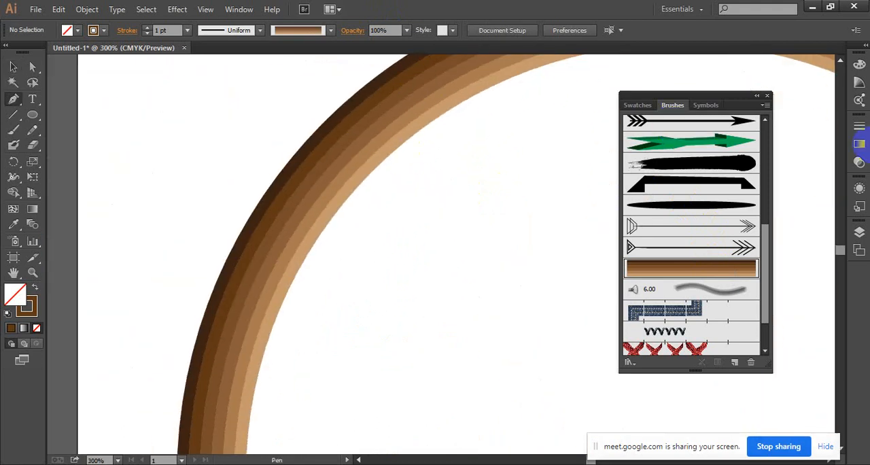
ctrl+alt+click(489, 243)
ctrl+alt+click(489, 246)
ctrl+alt+click(494, 257)
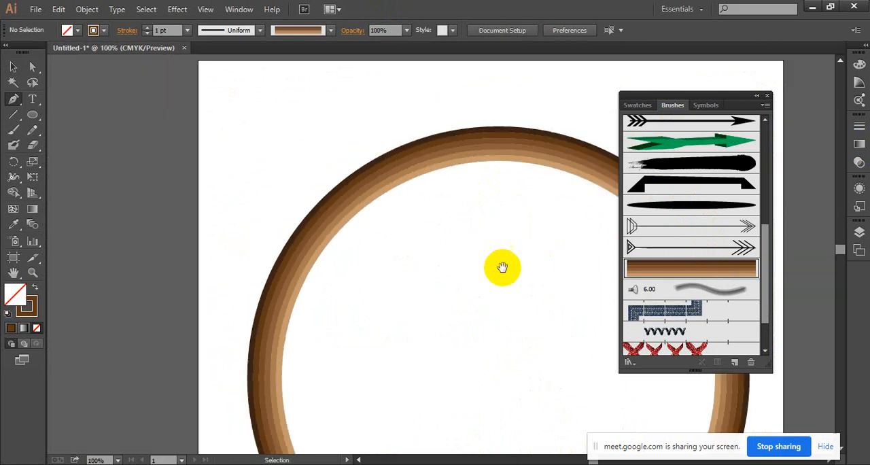
drag(503, 267, 381, 201)
click(13, 67)
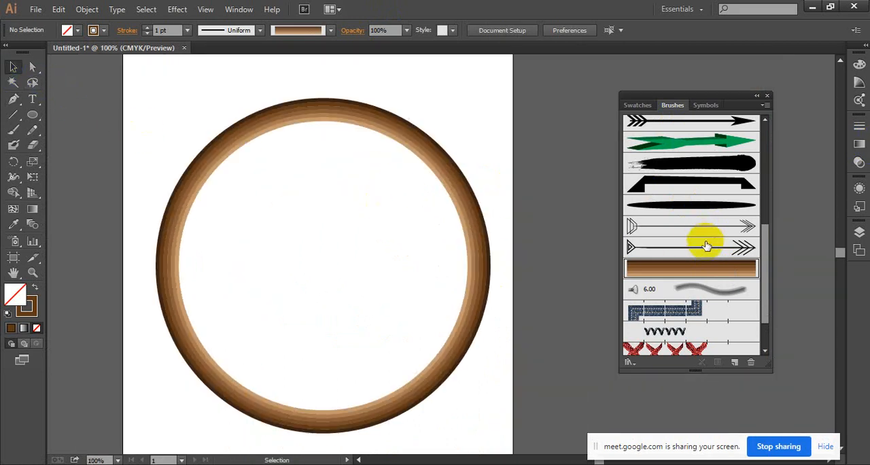
Edit the brown striped art brush's options and set its colorization method to Tints.
double_click(712, 274)
click(635, 278)
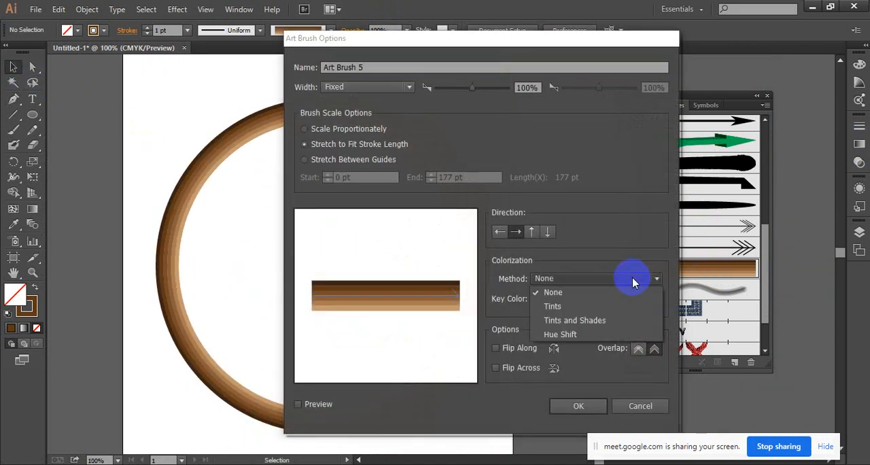
click(627, 306)
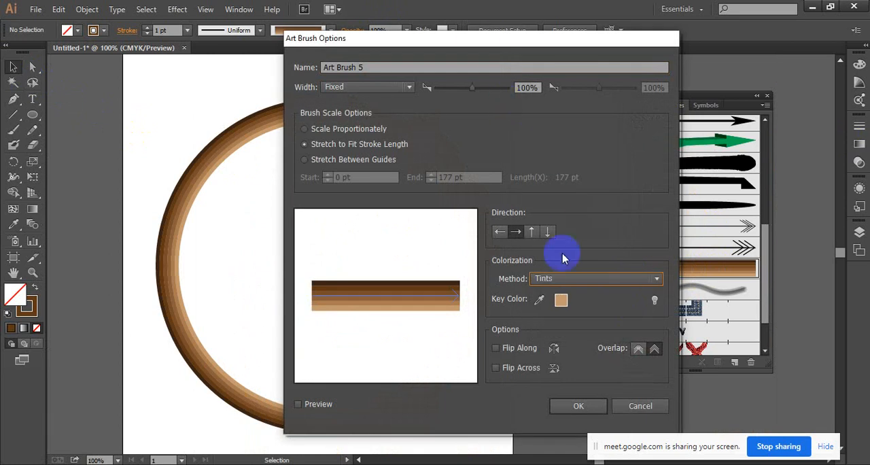
mouse_move(479, 43)
mouse_down()
mouse_move(628, 48)
mouse_move(655, 36)
mouse_up()
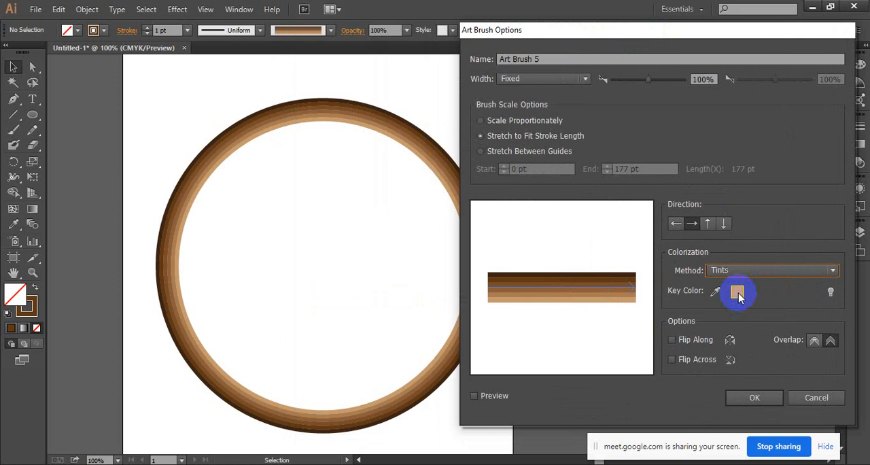
click(720, 293)
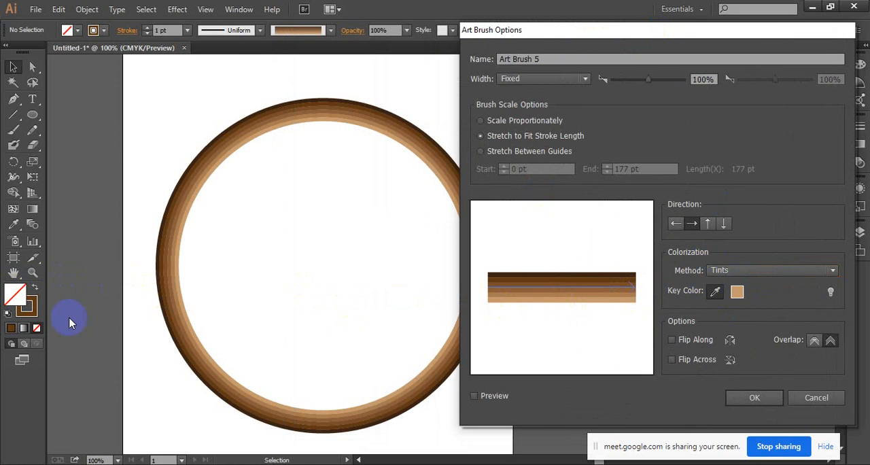
click(19, 299)
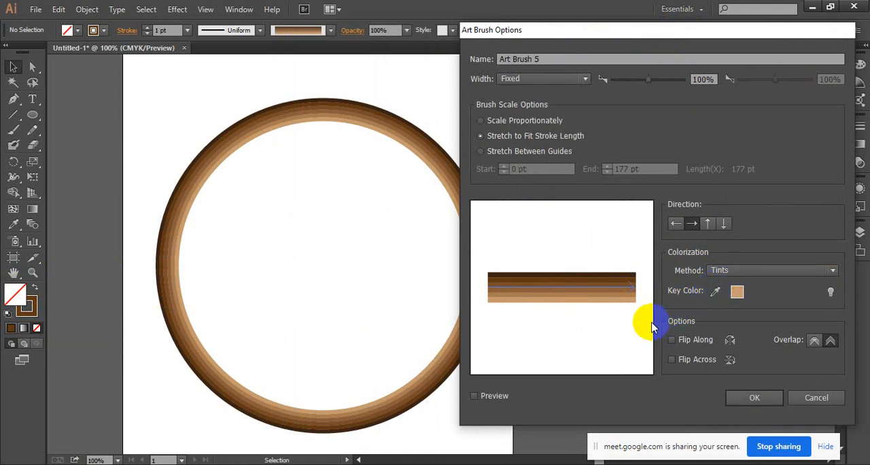
click(722, 271)
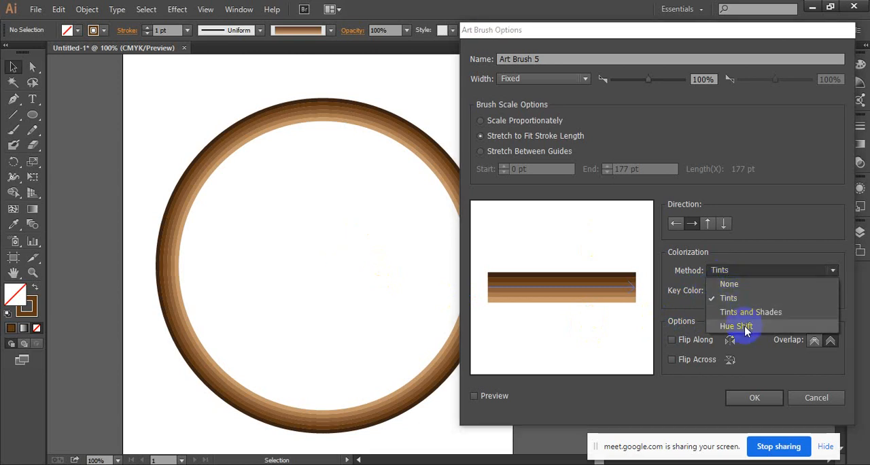
click(737, 299)
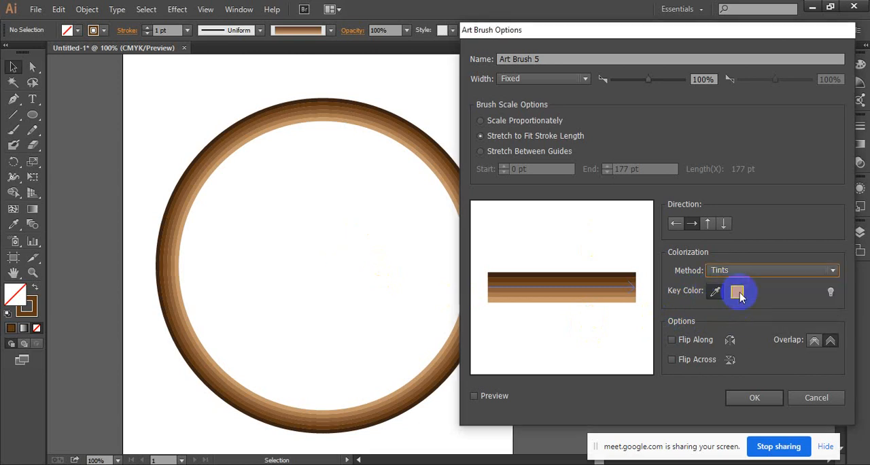
Review the colorization tips with the brush preview turned on, and apply the brush changes to the existing strokes.
click(830, 292)
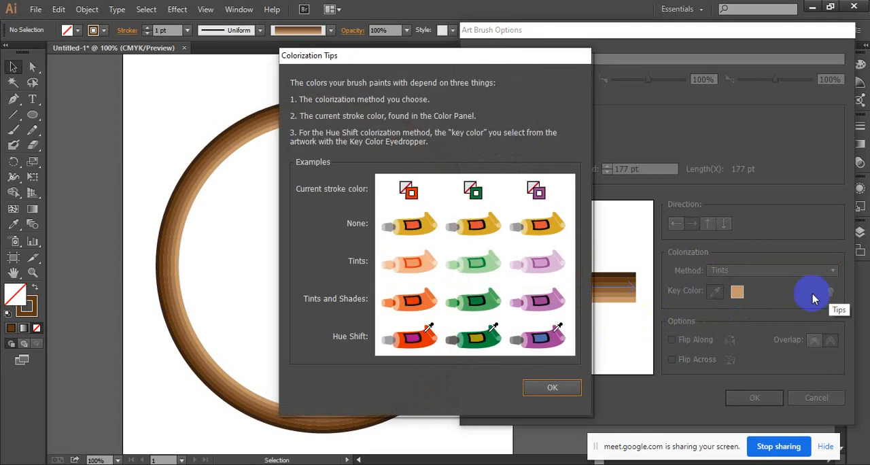
click(549, 386)
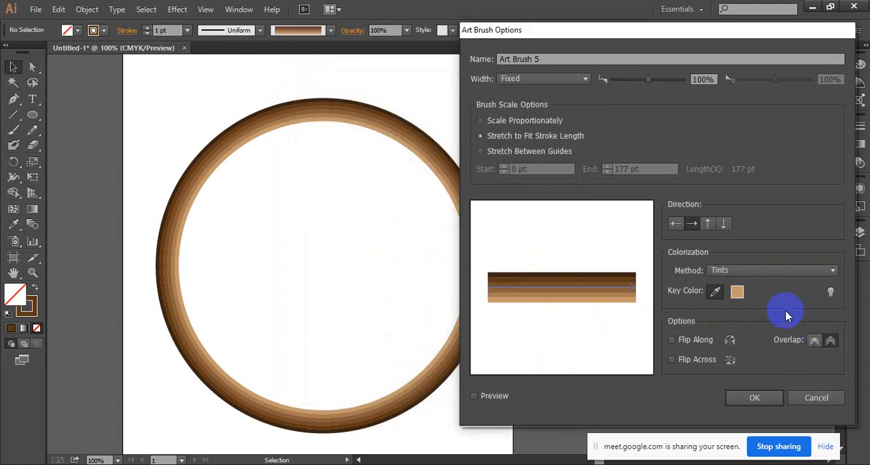
click(474, 396)
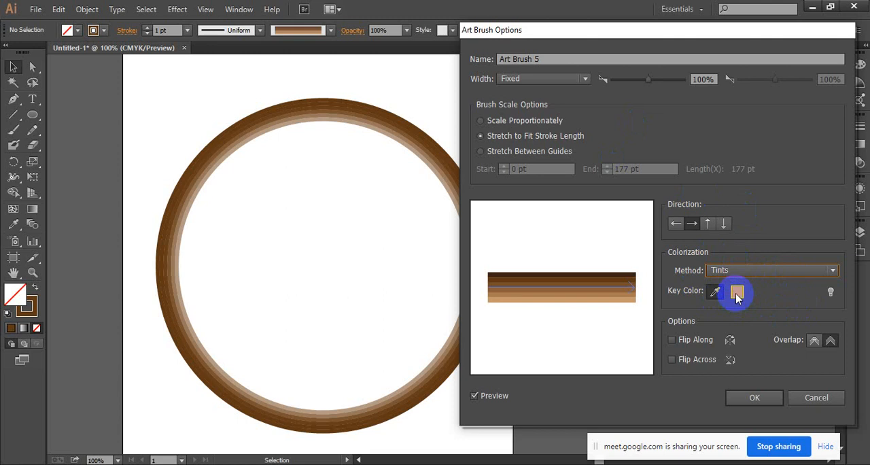
click(831, 293)
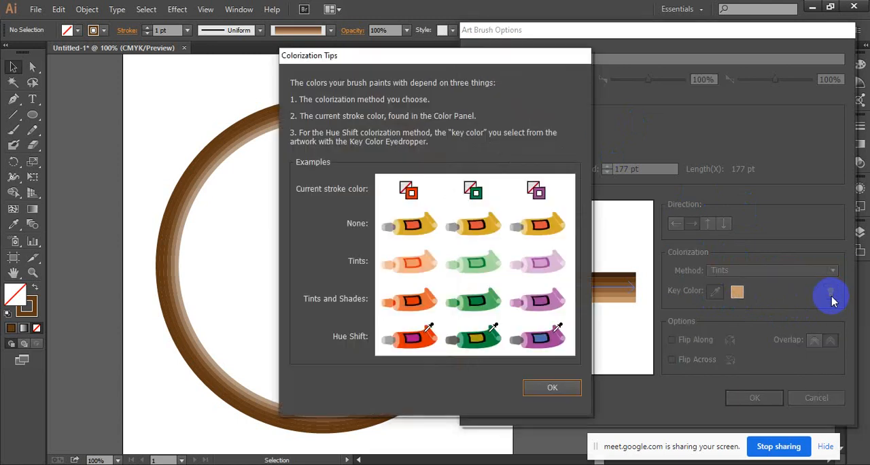
click(542, 391)
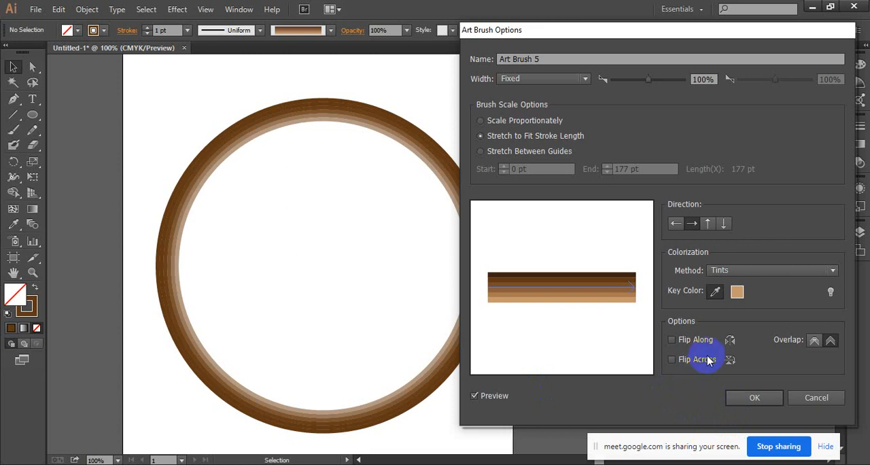
click(759, 400)
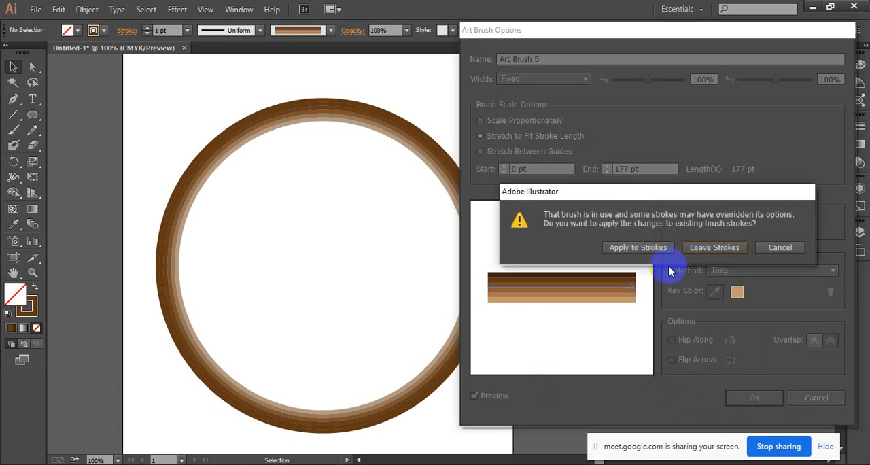
click(624, 248)
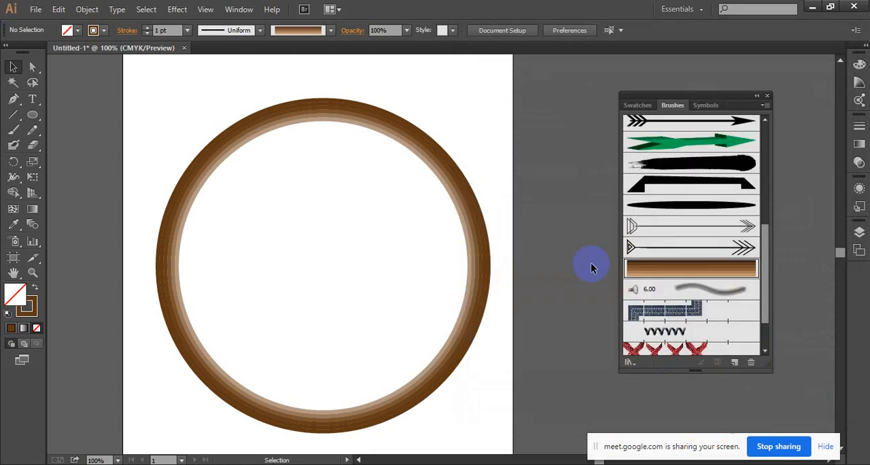
Set the stroke color to a bright magenta.
double_click(31, 304)
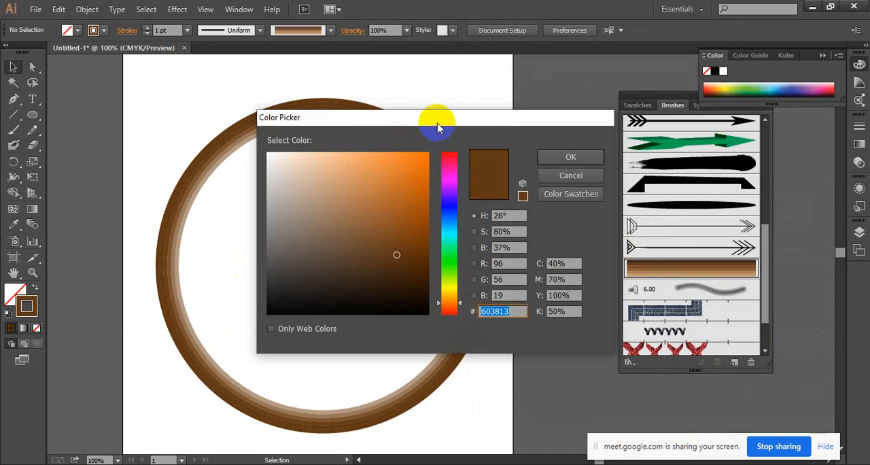
drag(439, 128, 677, 123)
click(638, 180)
click(666, 171)
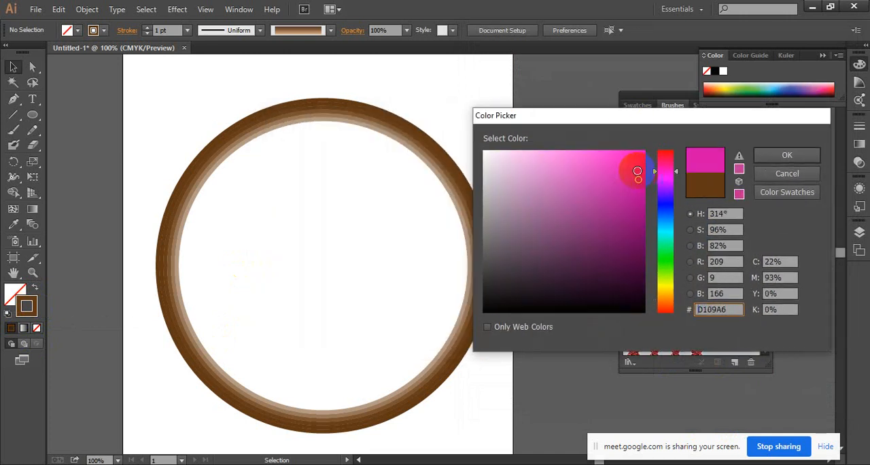
click(635, 172)
click(775, 155)
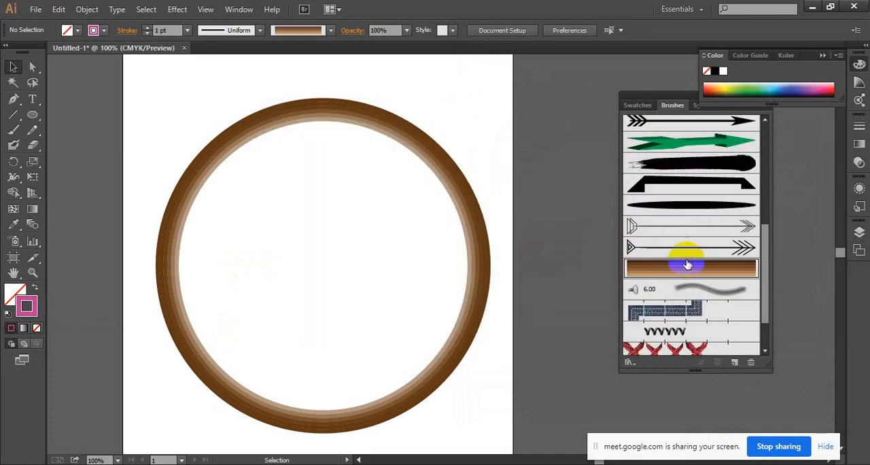
Paint a short wavy test stroke above the circle with the Paintbrush, and undo it together with the preceding color and brush option changes.
click(13, 129)
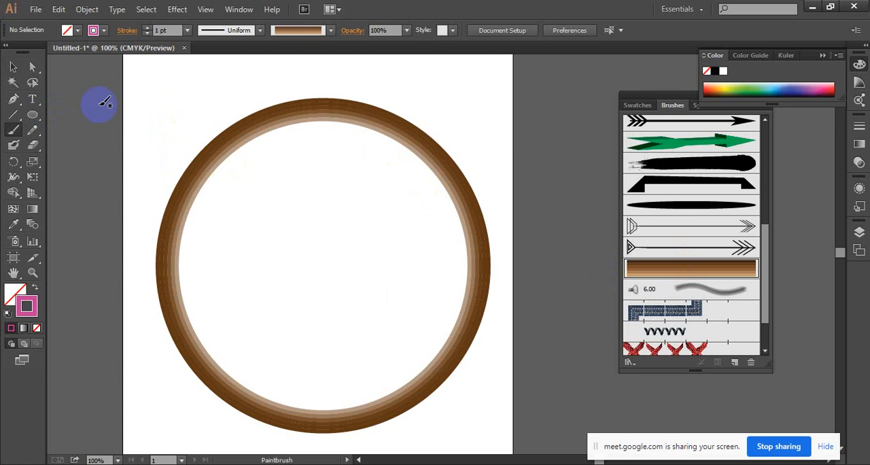
drag(101, 101, 247, 75)
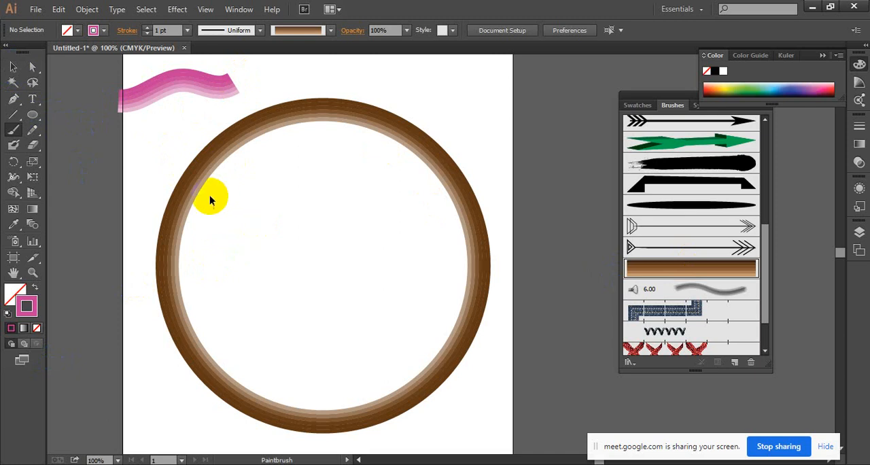
key(ctrl+z)
ctrl+click(371, 197)
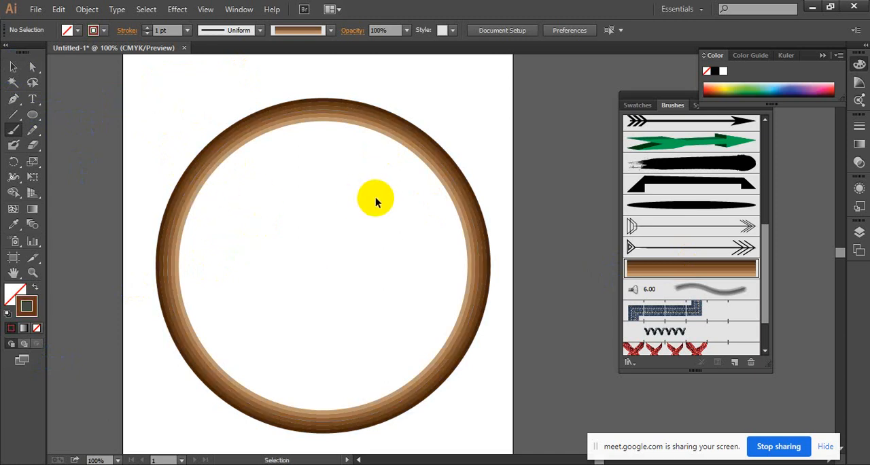
Set the brown striped art brush's colorization method to Tints and apply the change to the existing brush strokes.
click(728, 285)
double_click(709, 270)
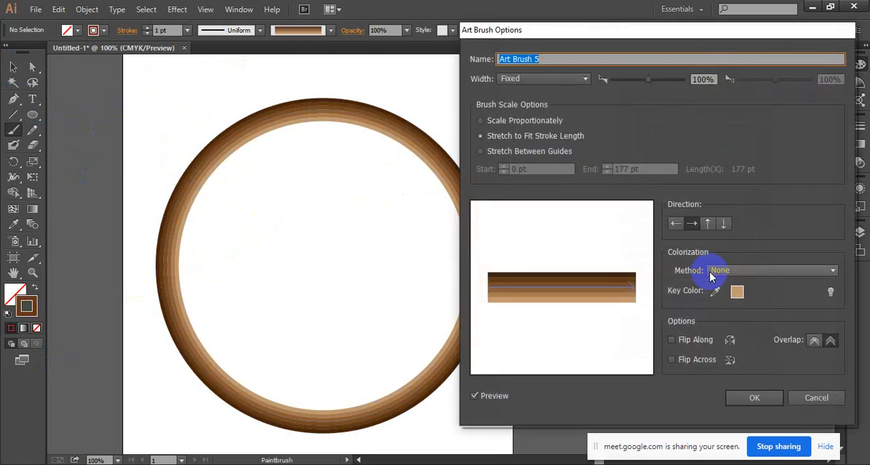
click(750, 271)
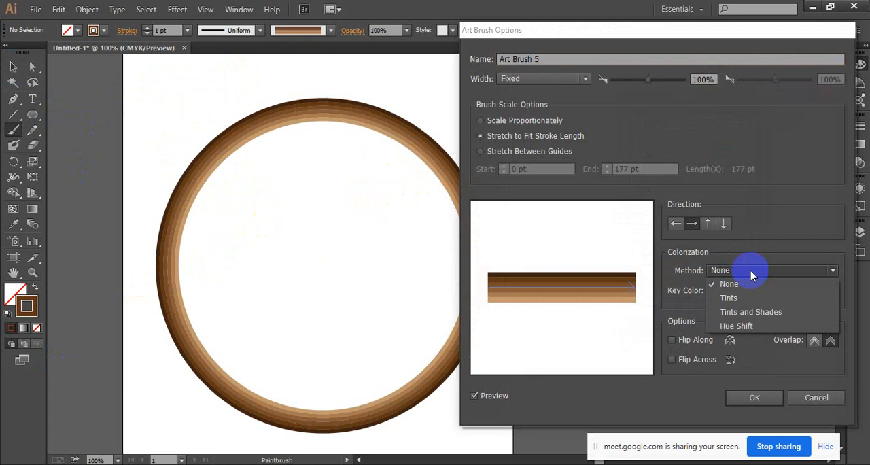
click(784, 300)
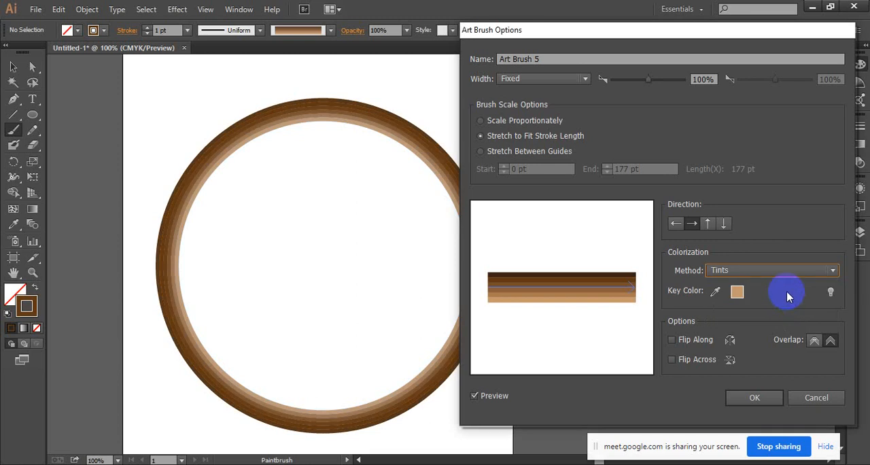
click(756, 399)
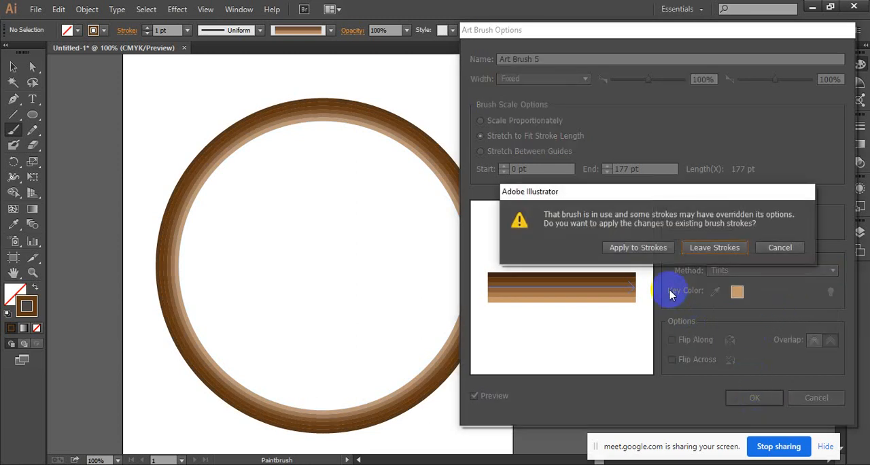
click(649, 253)
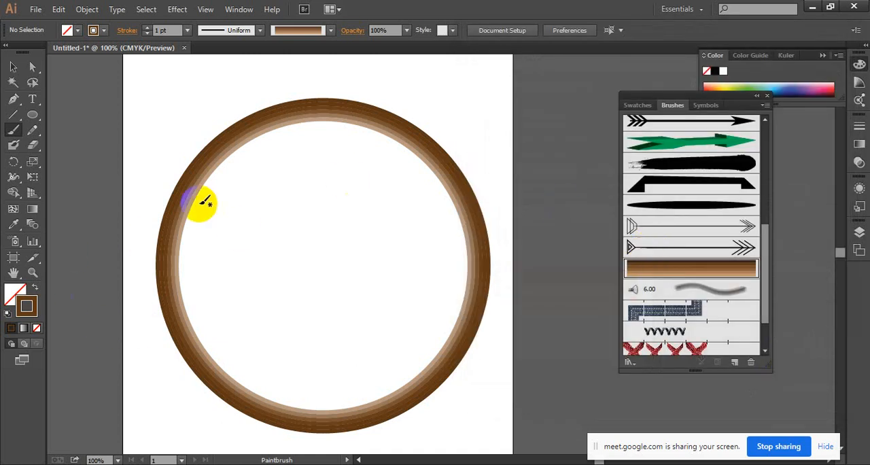
Delete the circle and paint a wavy brown stroke rising across the artboard's upper area with the Paintbrush.
click(13, 66)
drag(124, 77, 375, 227)
key(Delete)
click(13, 129)
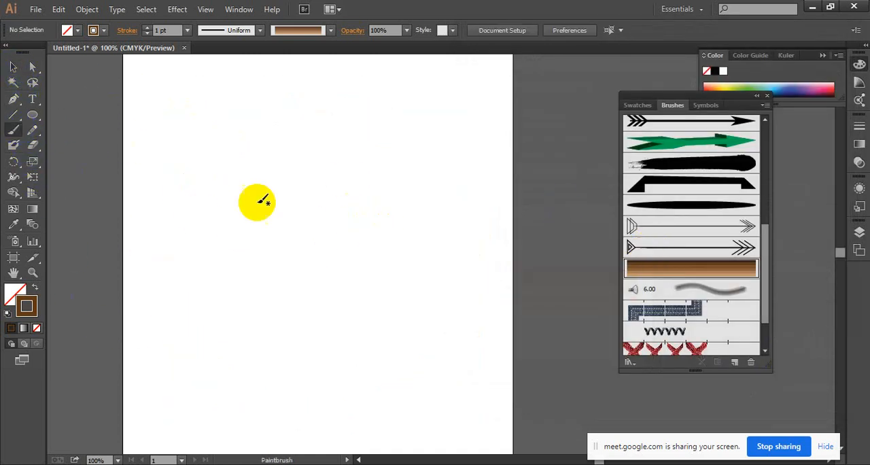
drag(178, 203, 343, 92)
Set the stroke color to blue and paint a long wavy stroke below the brown one.
click(30, 304)
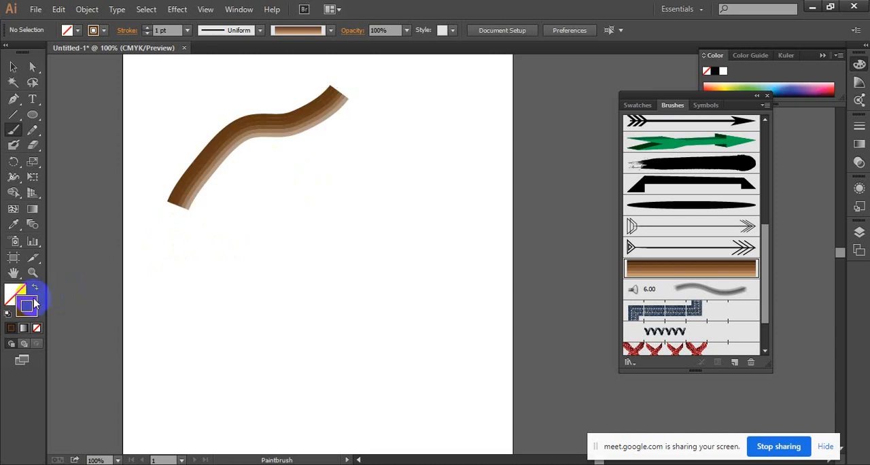
double_click(34, 303)
click(665, 204)
click(635, 182)
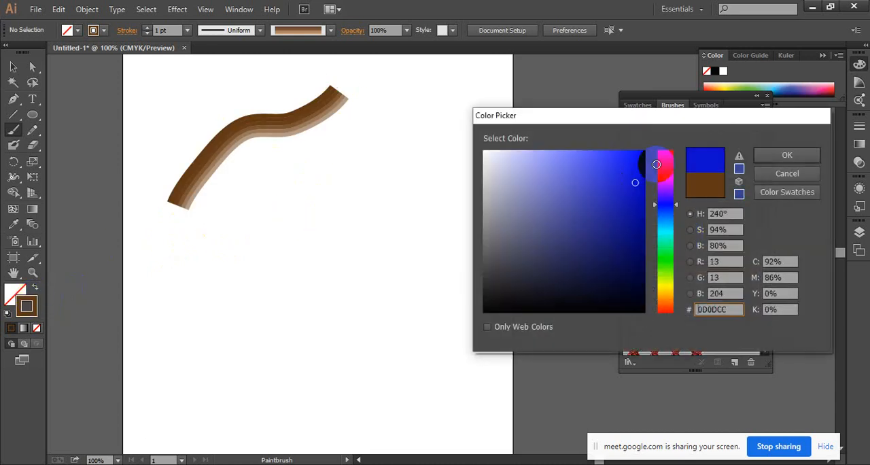
click(767, 155)
drag(196, 275, 442, 119)
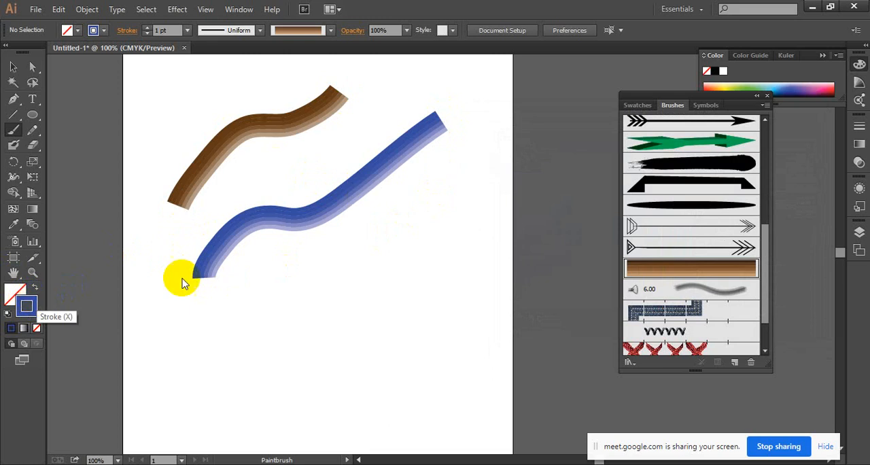
Paint an orange-red (#E53B00) wavy stroke below the blue one, and undo both the orange-red and the blue strokes.
double_click(35, 303)
click(665, 284)
drag(664, 293, 664, 303)
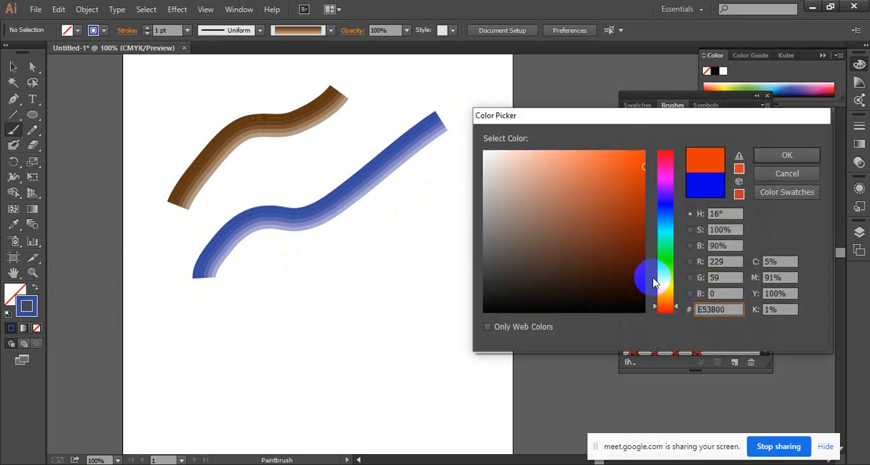
click(768, 156)
mouse_move(215, 378)
mouse_down()
mouse_move(478, 241)
mouse_move(472, 245)
mouse_up()
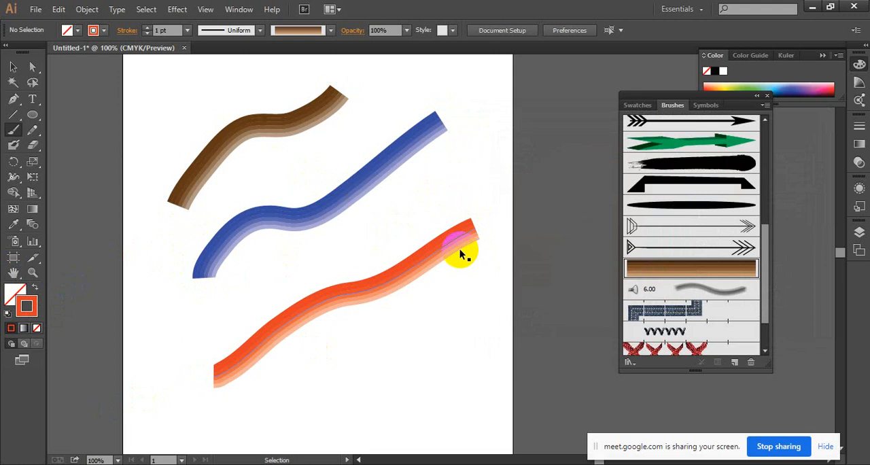
key(ctrl+z)
key(ctrl+z)
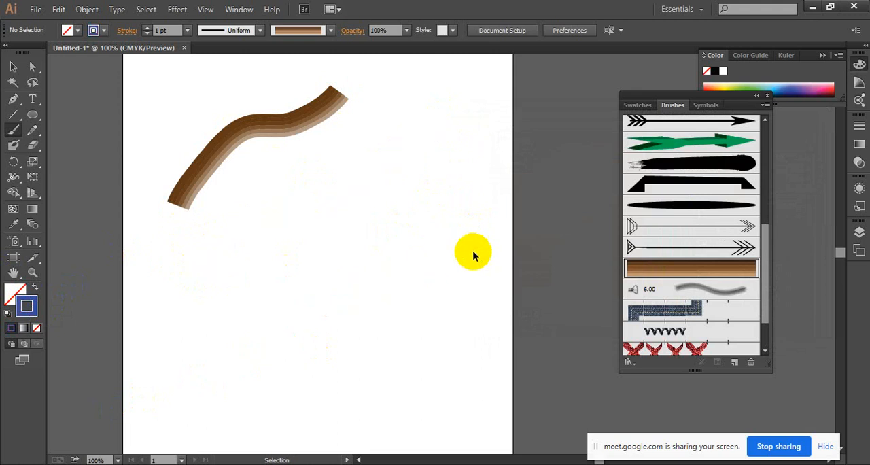
Preview the striped art brush with its colorization method set to None, and restore the Tints method.
double_click(742, 271)
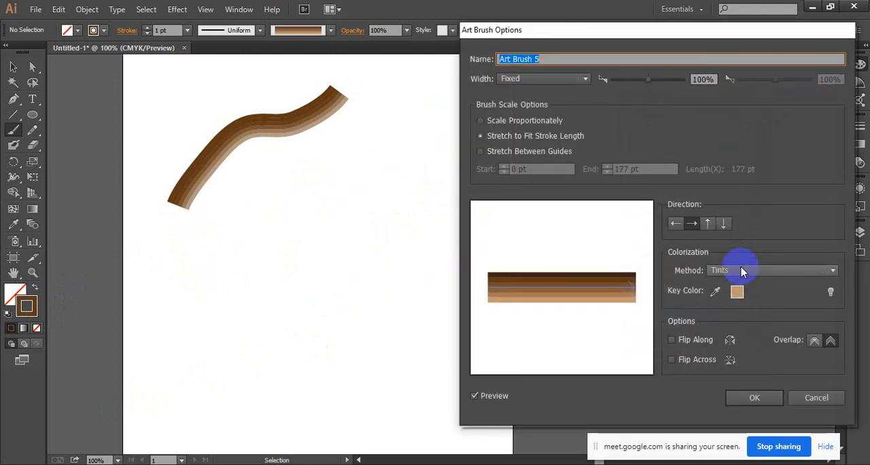
drag(694, 40, 673, 39)
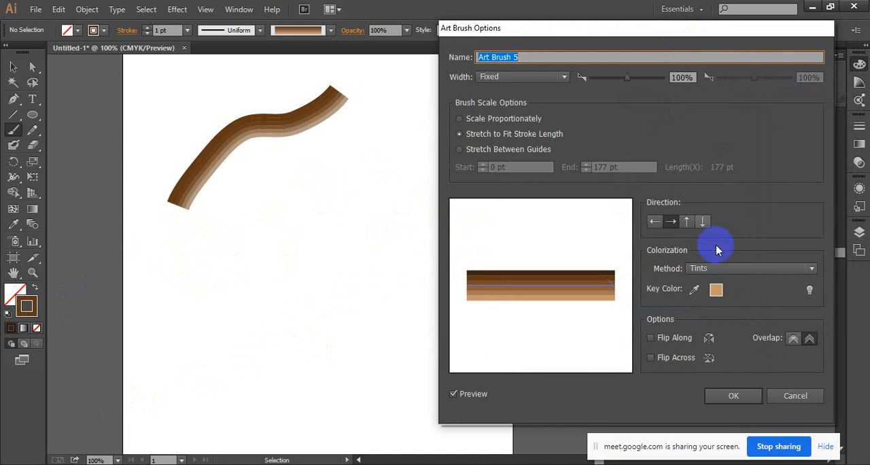
click(740, 270)
click(752, 283)
click(748, 270)
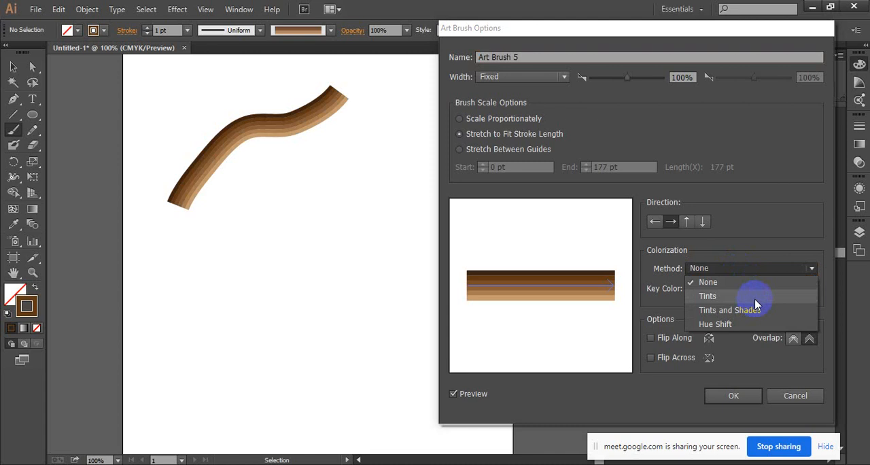
click(735, 397)
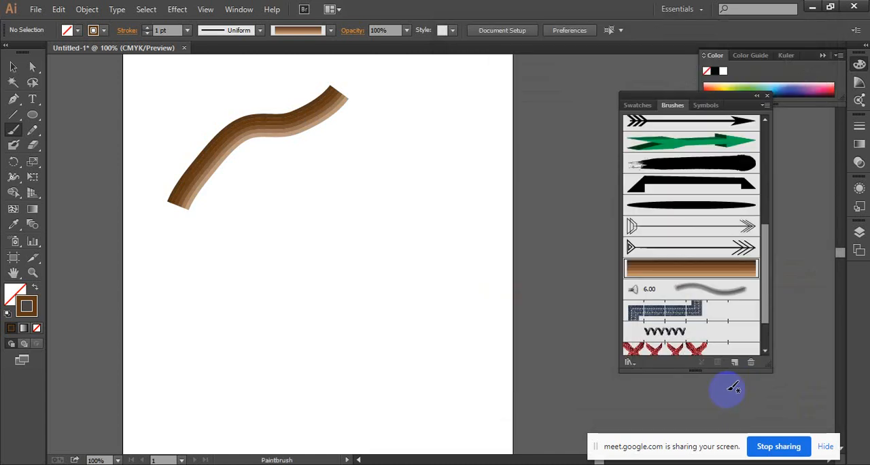
Paint a second wavy brown stroke below the first, and a longer turquoise (#0CE5CF) stroke beneath it.
click(27, 307)
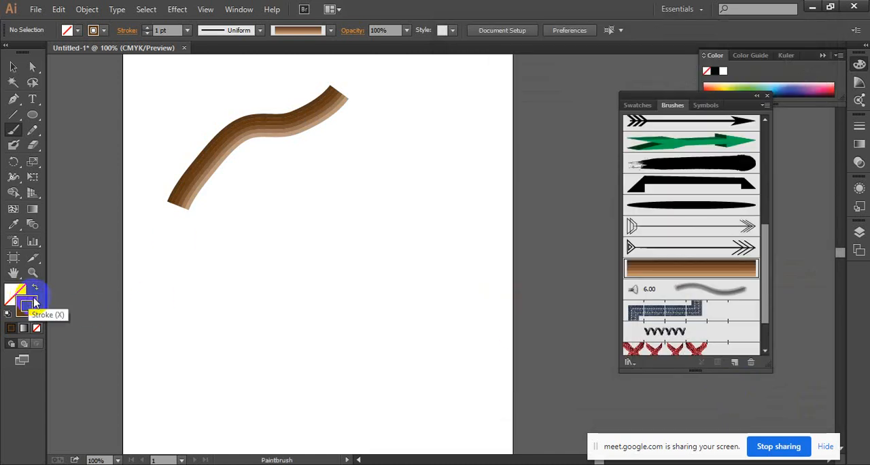
drag(217, 288, 350, 198)
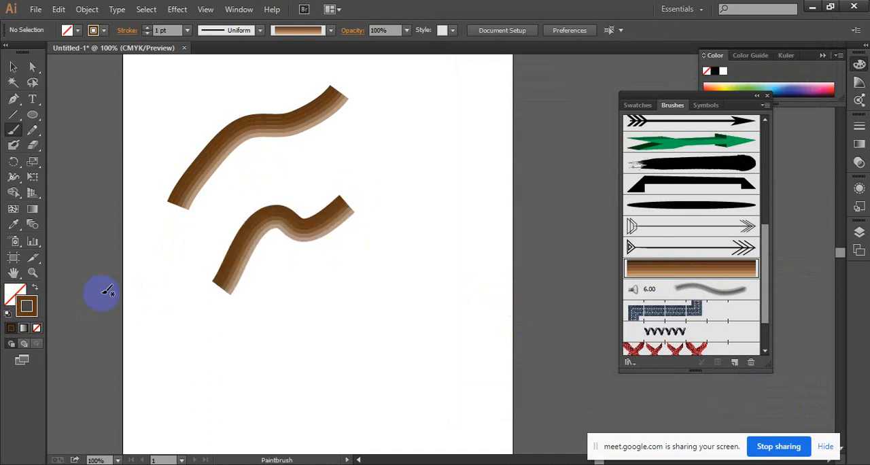
double_click(27, 305)
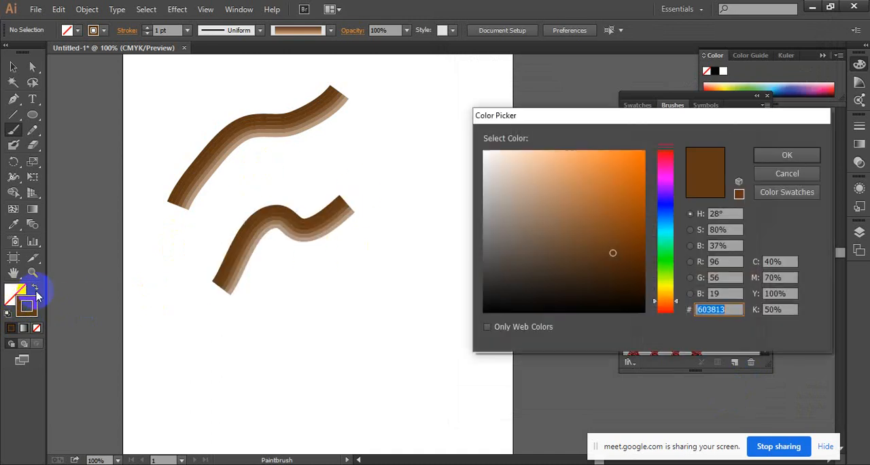
click(655, 231)
click(636, 165)
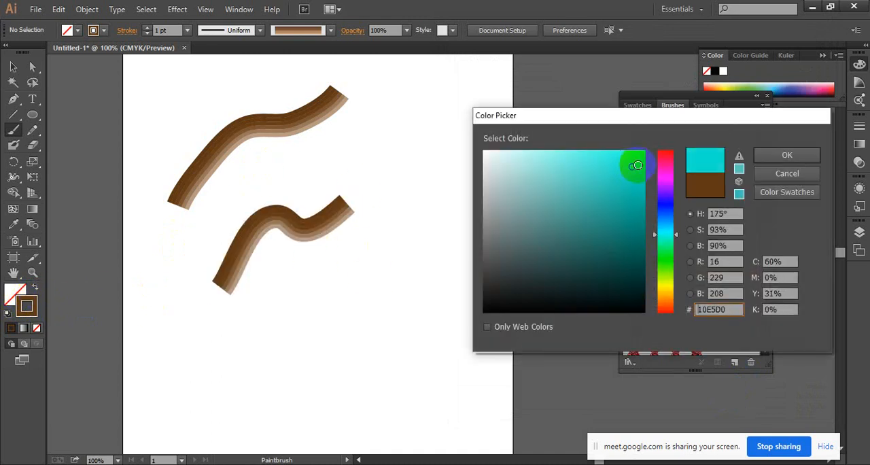
click(764, 156)
mouse_move(282, 374)
mouse_down()
mouse_move(333, 301)
mouse_move(489, 167)
mouse_up()
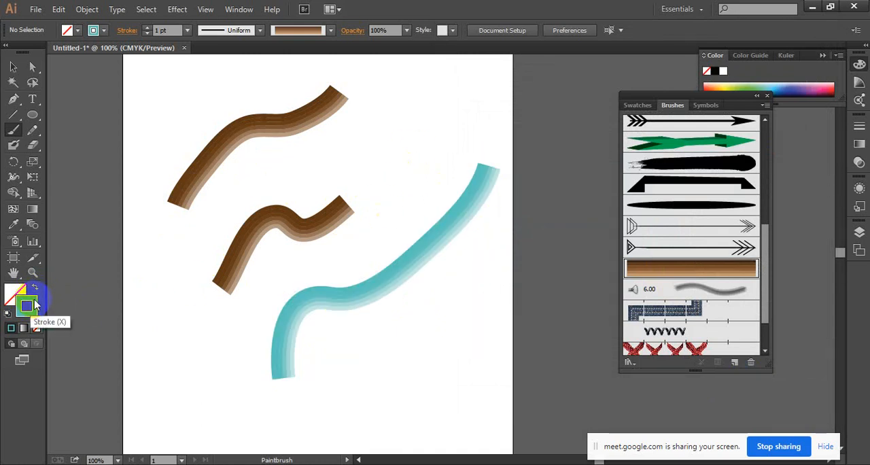
Set the stroke color to green (#1EAF09) and paint a wavy stroke below the turquoise one.
double_click(27, 306)
click(665, 261)
click(637, 202)
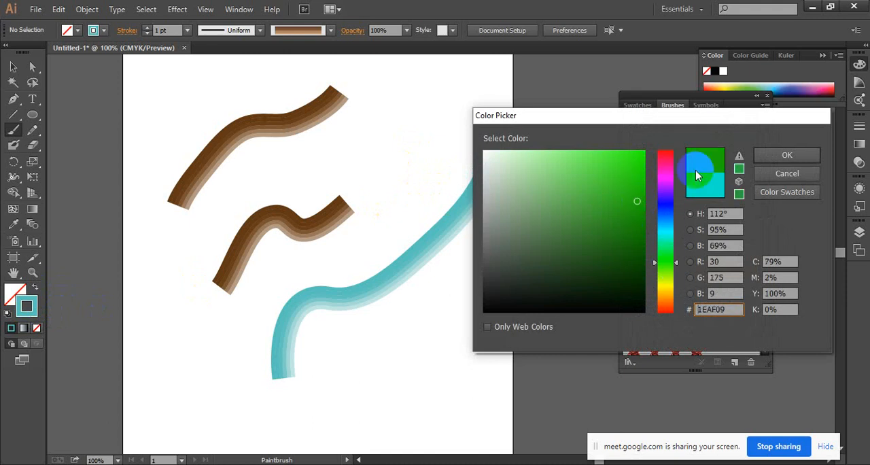
click(775, 155)
mouse_move(338, 409)
mouse_down()
mouse_move(403, 356)
mouse_move(459, 275)
mouse_up()
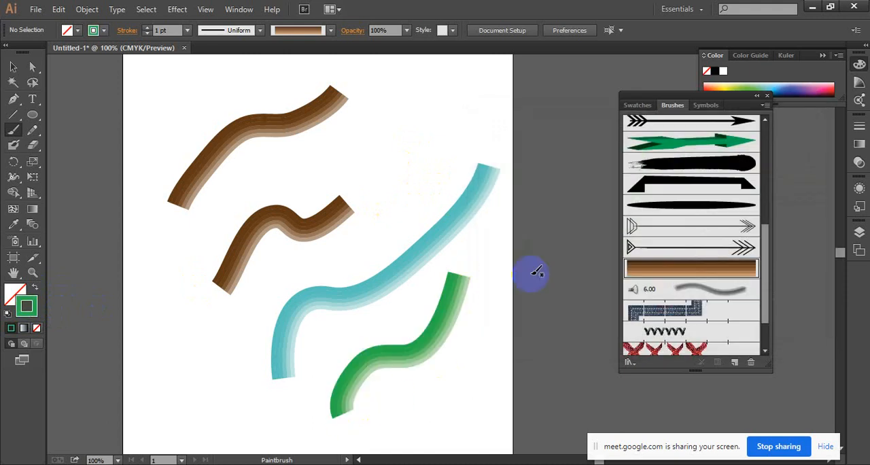
Inspect the tinted bands of the painted strokes up close, and delete all the strokes from the artboard.
click(13, 66)
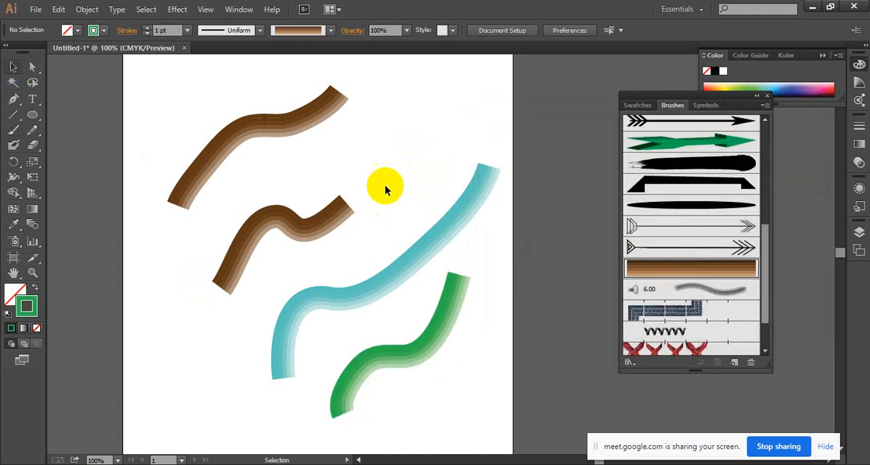
ctrl+click(406, 327)
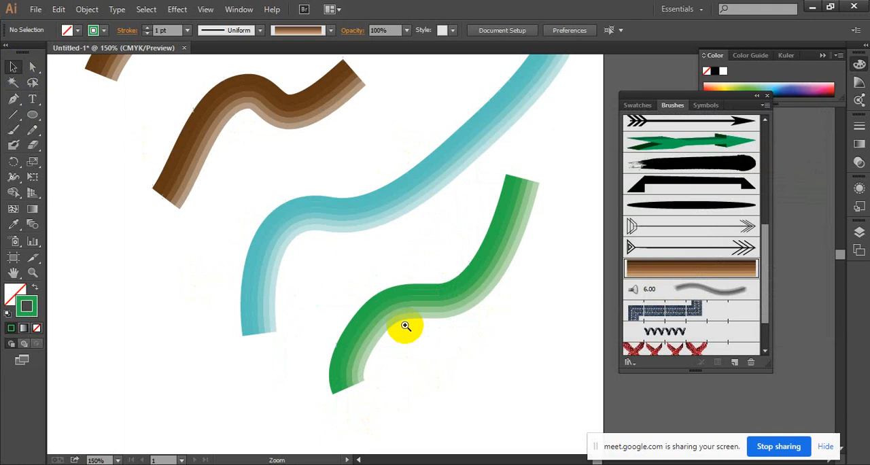
ctrl+click(423, 275)
drag(407, 253, 393, 283)
ctrl+alt+click(460, 284)
ctrl+alt+click(461, 285)
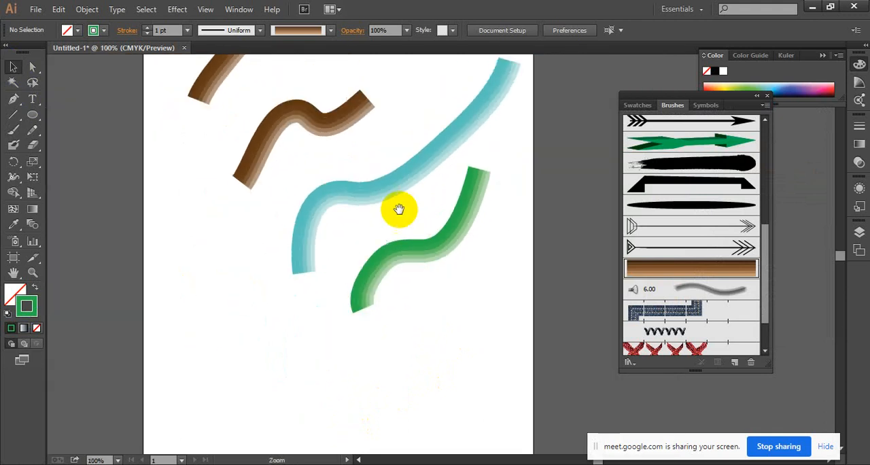
drag(397, 206, 433, 288)
drag(190, 87, 529, 404)
key(Delete)
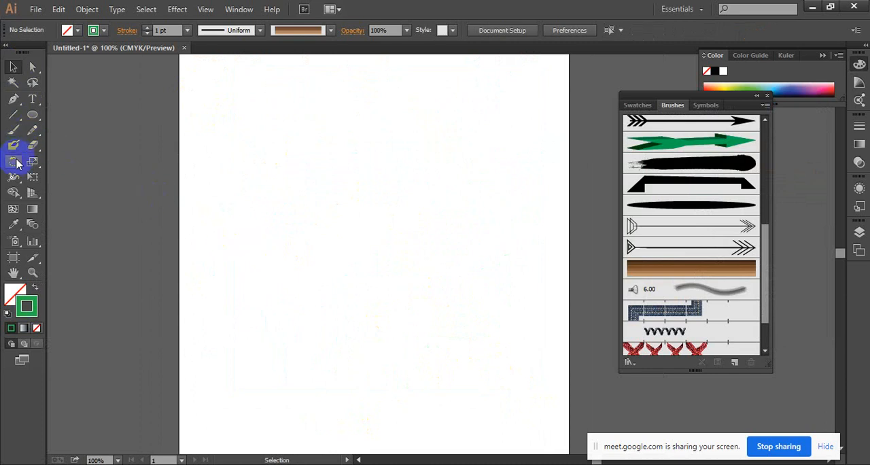
Draw an open S-shaped path with three anchor points using the Pen tool, rising across the artboard's upper half.
click(13, 98)
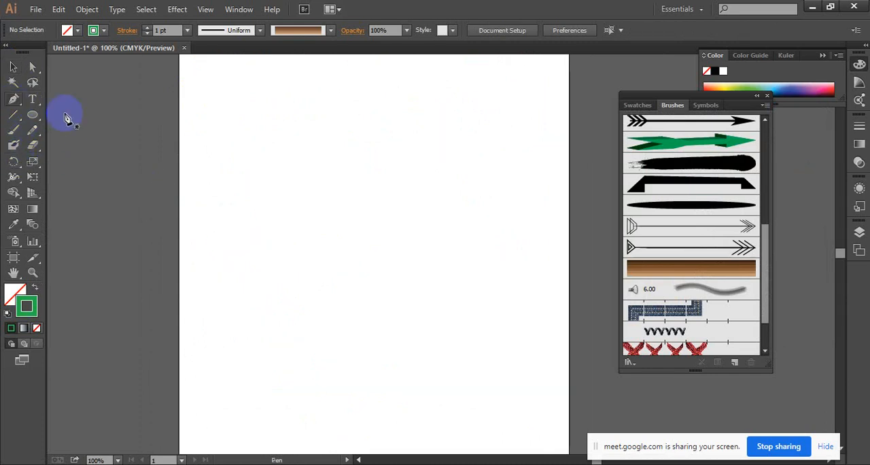
click(220, 255)
drag(385, 174, 521, 179)
click(530, 83)
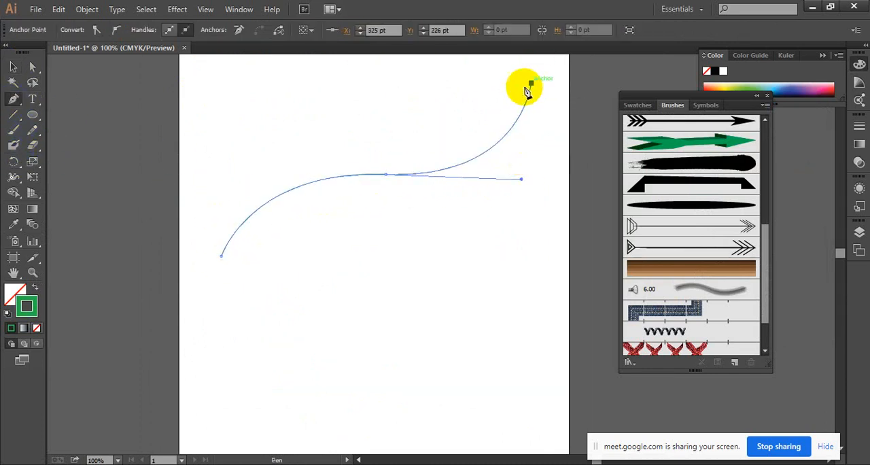
Apply the brown striped art brush to the S-shaped path, and delete the path from the artboard.
click(13, 67)
click(299, 302)
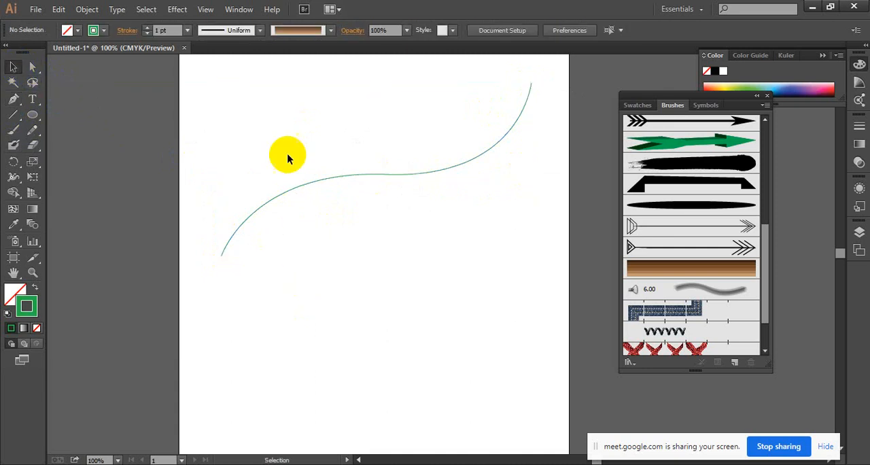
drag(415, 250, 415, 250)
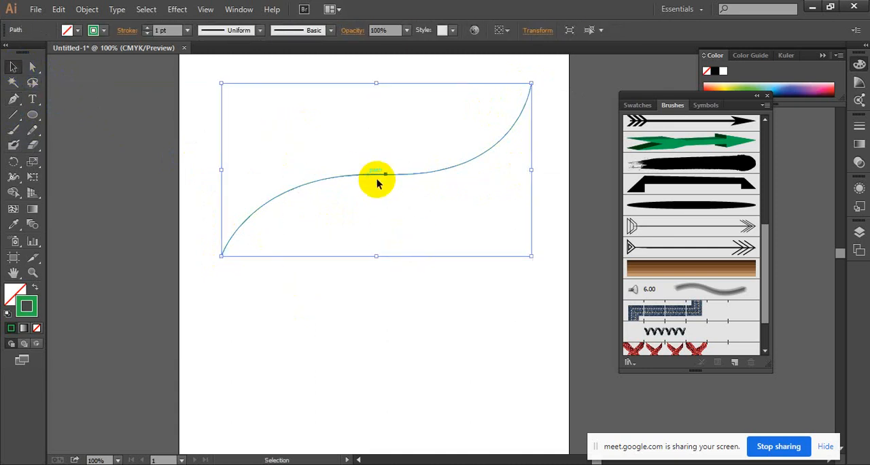
click(715, 270)
click(369, 310)
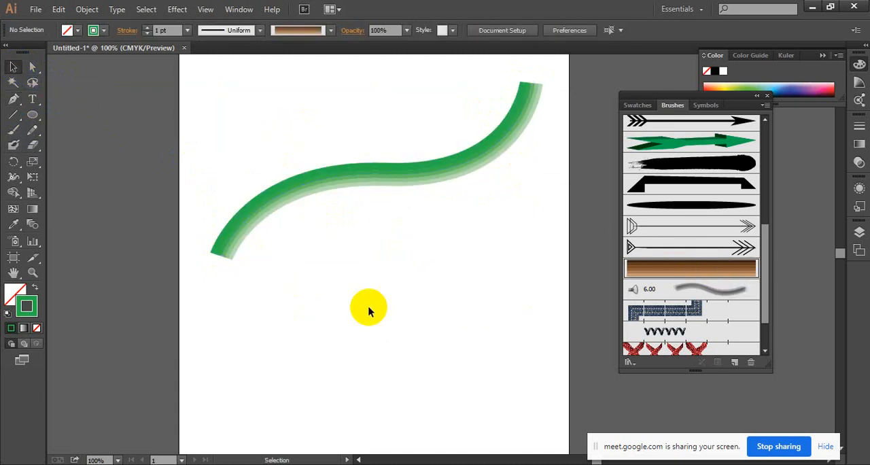
click(331, 170)
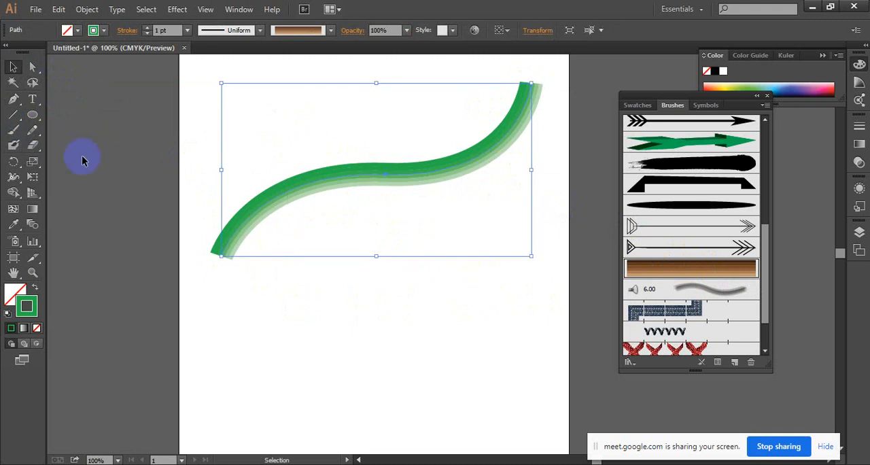
key(Delete)
Draw an open winding path with nine anchor points using the Pen tool, curving back and forth down the artboard.
click(13, 101)
click(250, 143)
drag(394, 113, 436, 122)
drag(510, 143, 526, 170)
drag(433, 235, 407, 236)
drag(294, 244, 281, 253)
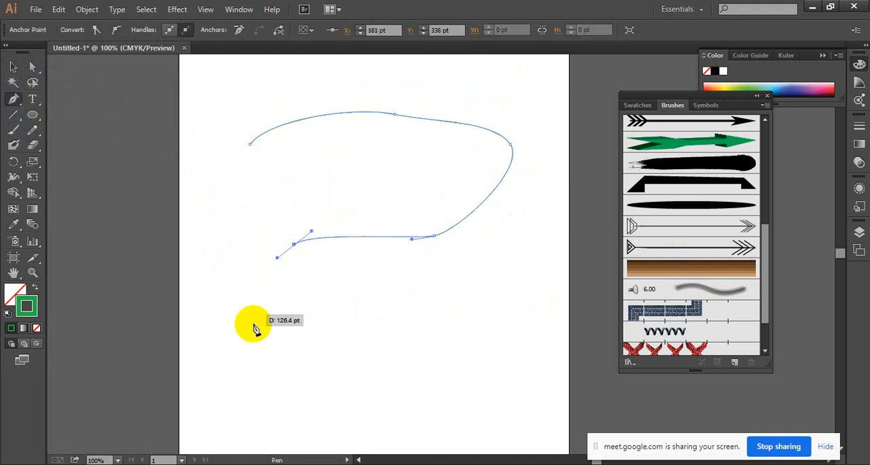
drag(253, 330, 265, 352)
drag(374, 406, 400, 410)
drag(489, 372, 502, 362)
drag(541, 294, 546, 262)
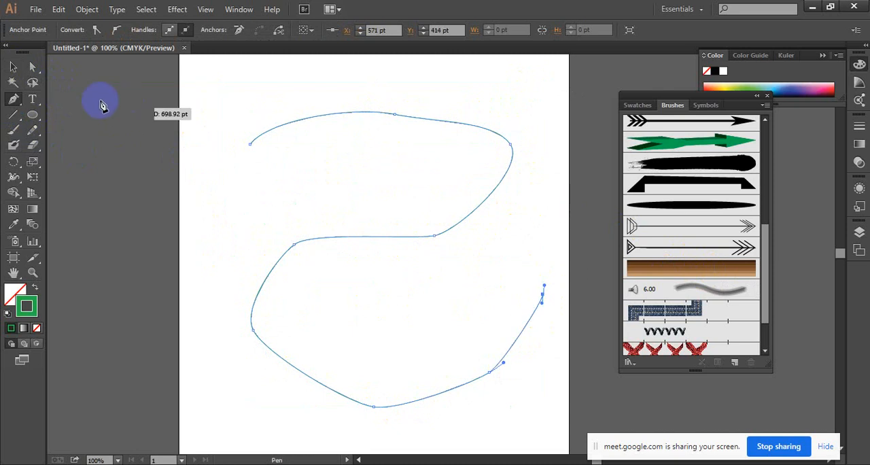
Apply the brown striped art brush to the winding path.
click(13, 66)
drag(229, 87, 483, 297)
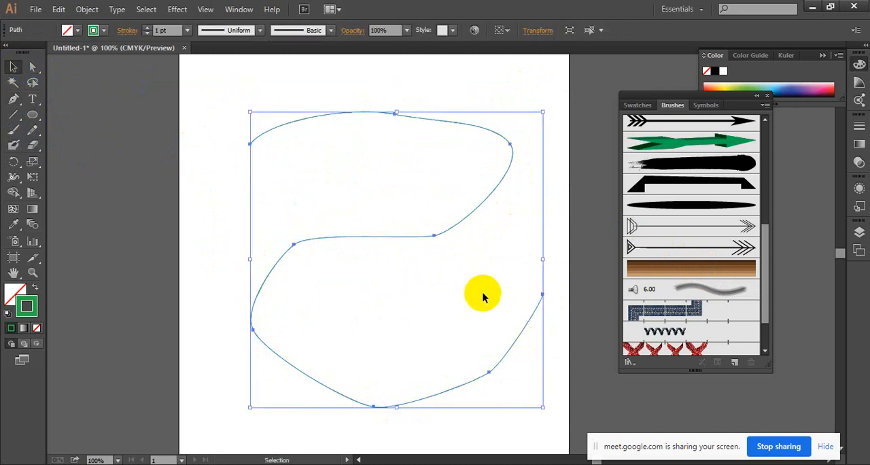
click(649, 268)
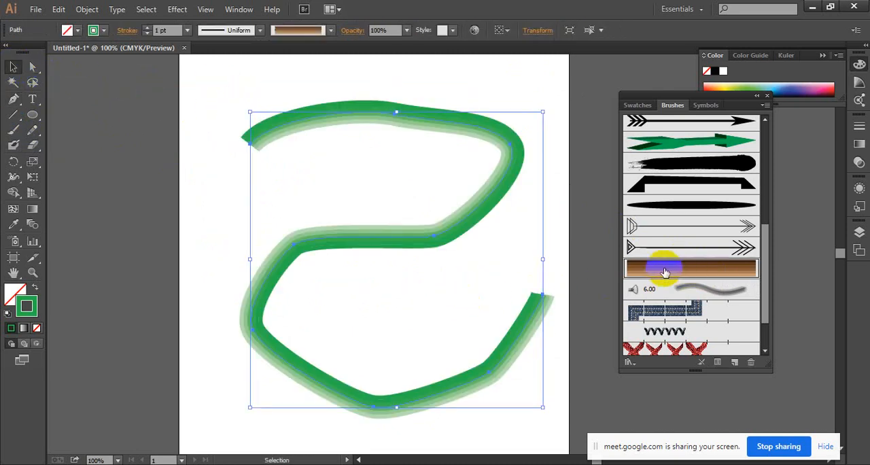
click(566, 154)
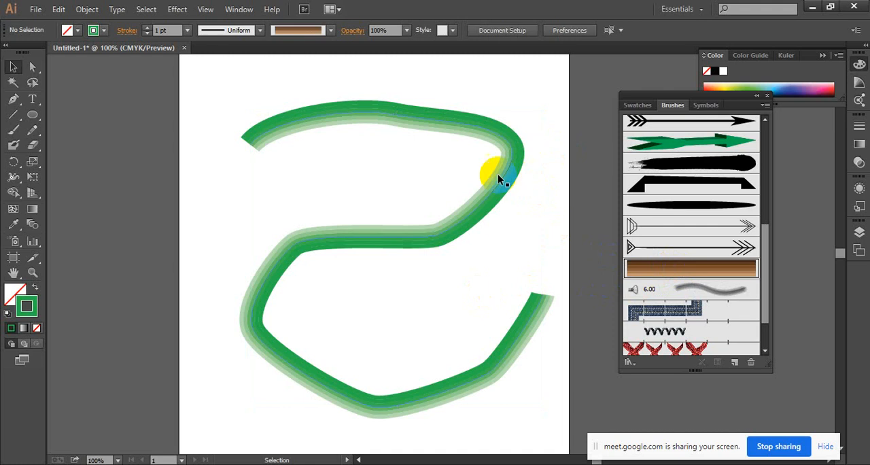
Flip the winding path horizontally, move it back onto the artboard, and delete it.
click(512, 154)
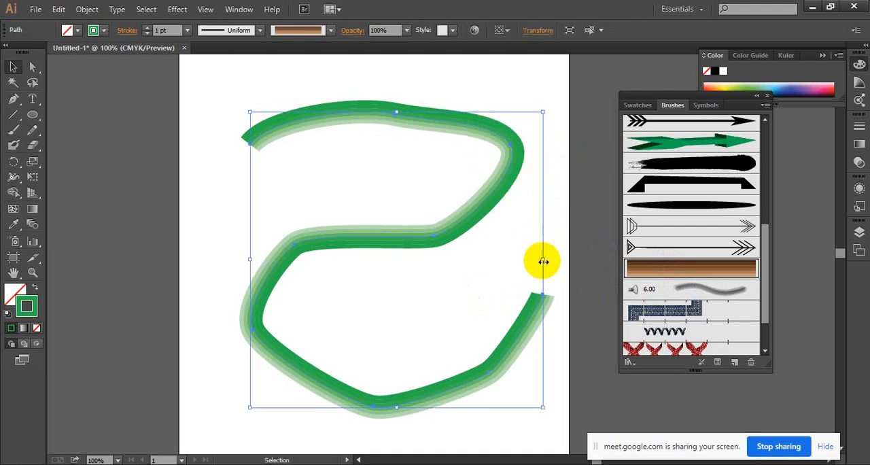
mouse_move(541, 261)
mouse_down()
mouse_move(197, 249)
mouse_move(3, 255)
mouse_move(20, 251)
mouse_up()
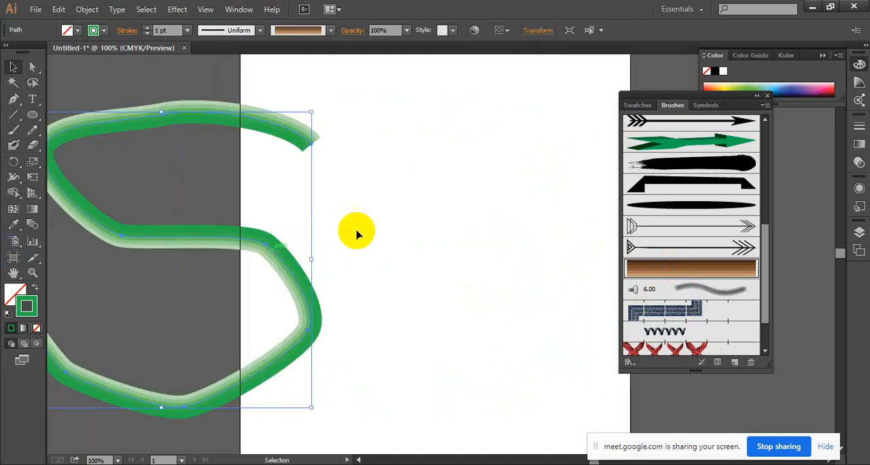
drag(306, 299, 520, 272)
drag(593, 185, 346, 295)
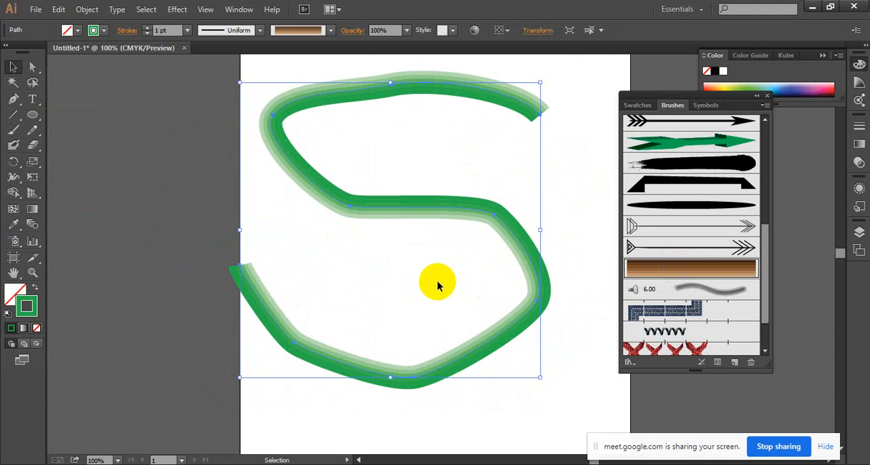
key(Delete)
Draw one open path shaped like a large letter R with the Pen tool, starting at the foot of its stem.
ctrl+alt+click(450, 222)
drag(444, 222, 289, 179)
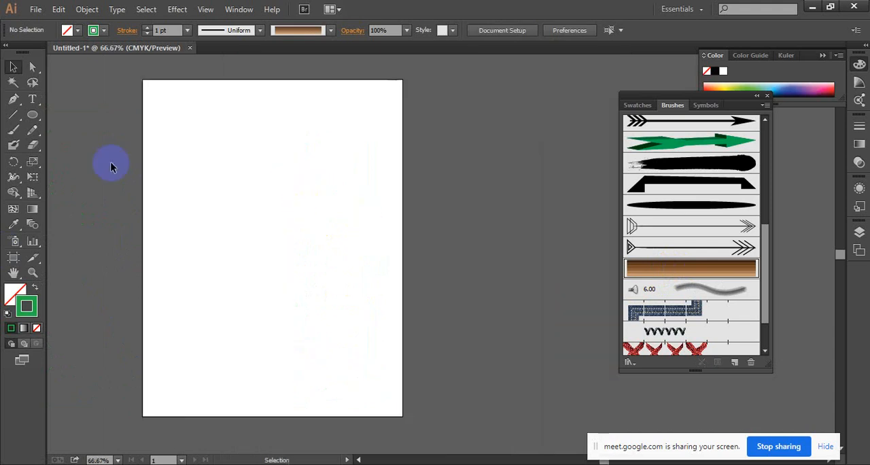
click(191, 344)
click(184, 144)
drag(273, 142, 282, 211)
drag(272, 226, 216, 243)
click(214, 241)
click(242, 262)
click(282, 286)
click(302, 305)
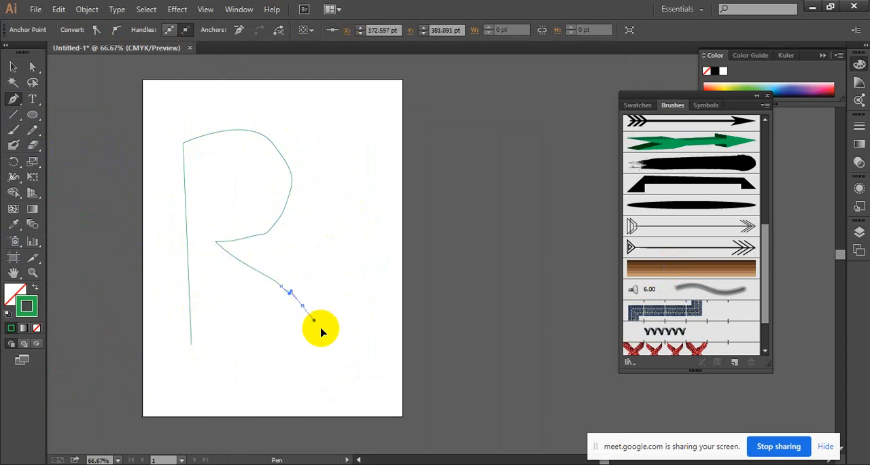
click(320, 327)
click(329, 334)
Apply the brown striped art brush to the letter R path.
click(13, 67)
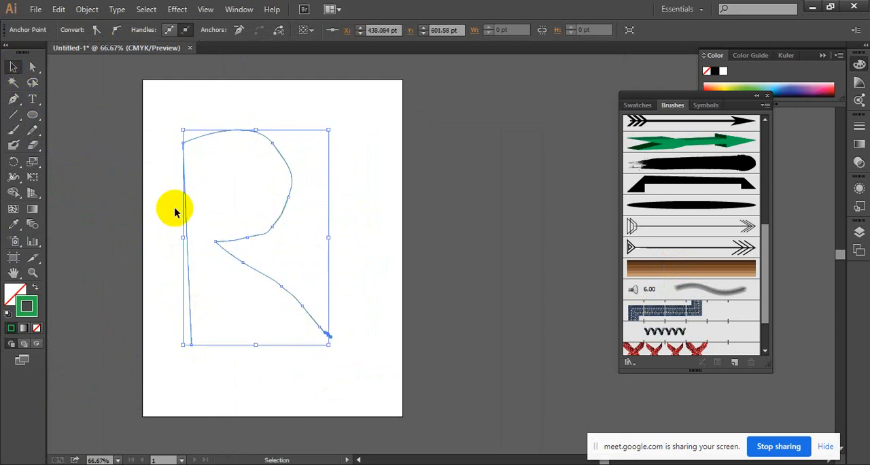
click(369, 140)
drag(170, 231, 274, 184)
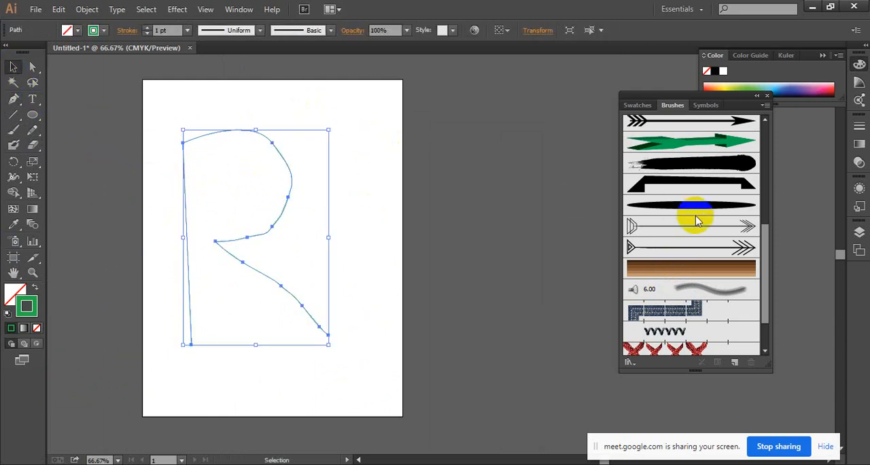
click(709, 270)
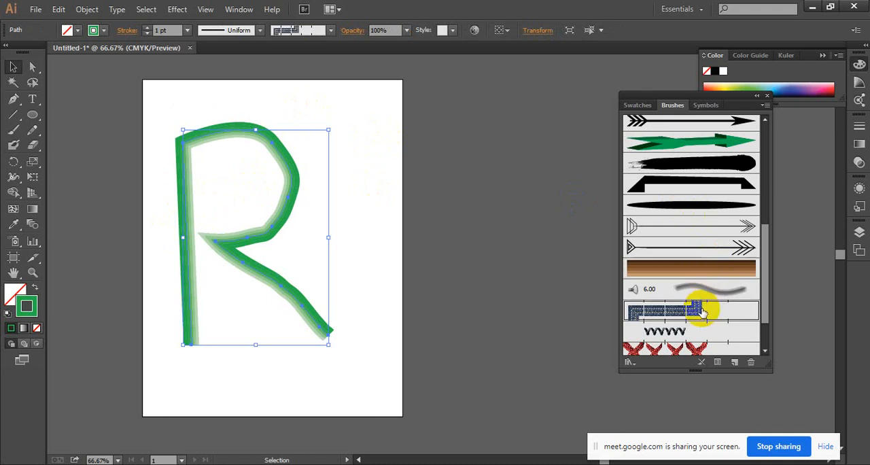
Try the blue stitched pattern brush and the curved green arrow brush on the letter R, and return to the brown striped brush.
click(707, 307)
scroll(703, 276, up, 5)
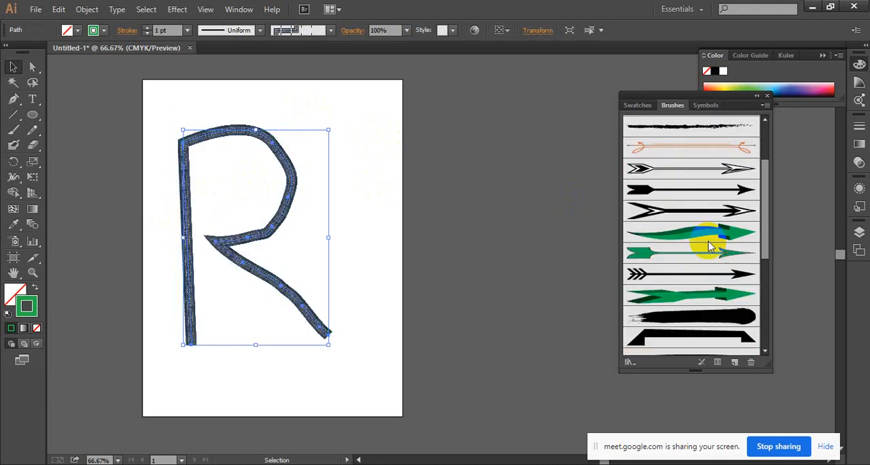
click(710, 228)
scroll(710, 233, down, 6)
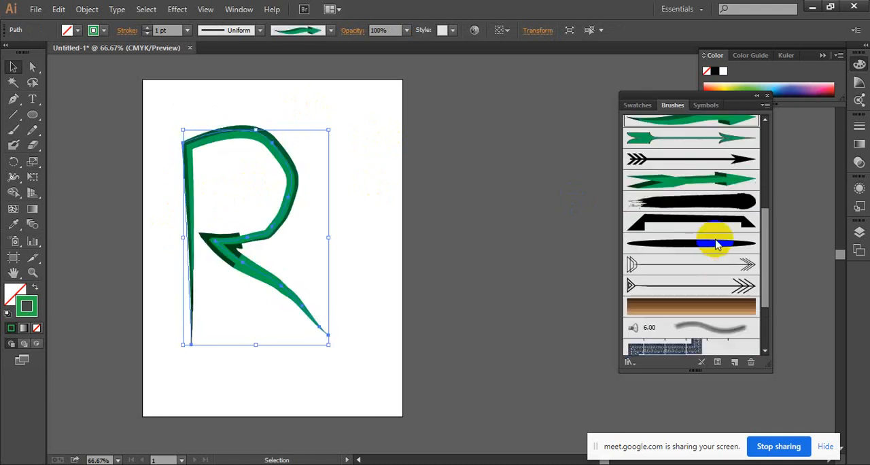
click(717, 241)
scroll(710, 265, down, 5)
click(700, 251)
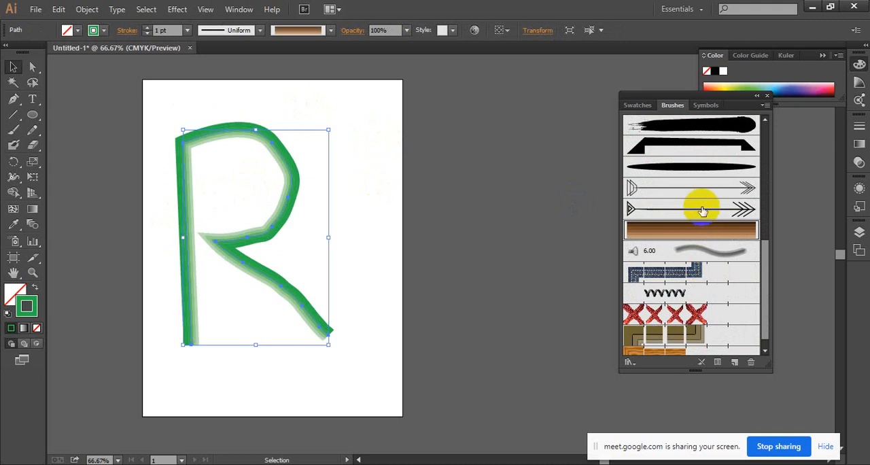
Try the thin feathered arrow brush and the black coil pattern brush on the letter R, and inspect the coils up close.
click(702, 211)
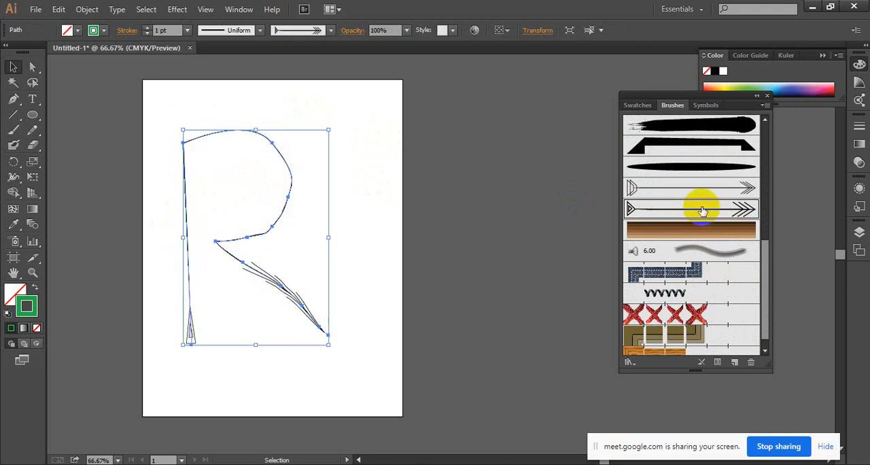
click(720, 292)
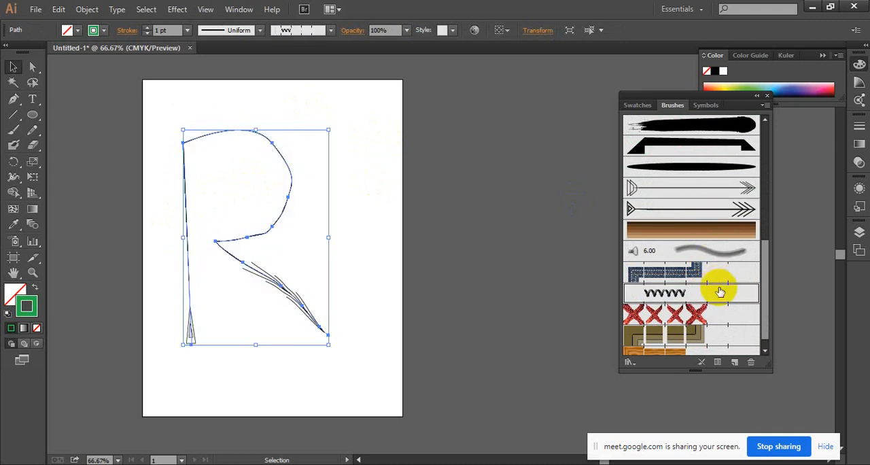
click(379, 240)
ctrl+click(337, 229)
ctrl+click(337, 229)
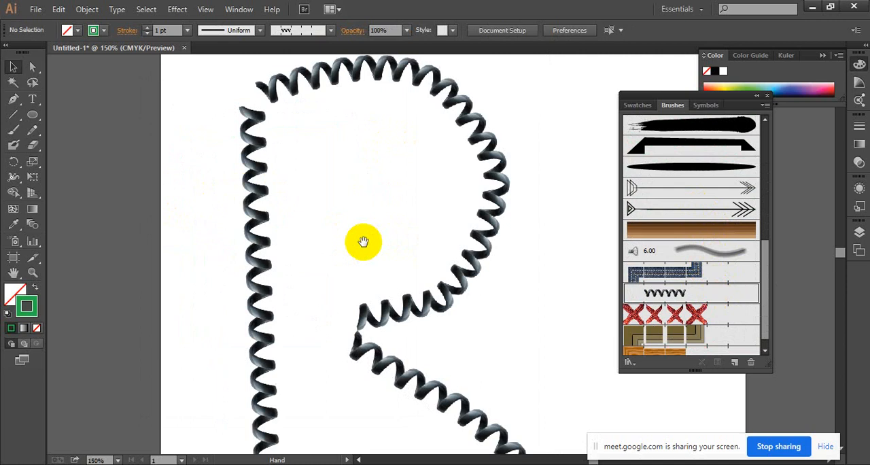
ctrl+alt+click(398, 253)
Reapply the brown striped art brush to the letter R path, and inspect its tinted bands and corners up close.
ctrl+alt+click(255, 181)
drag(253, 181, 207, 163)
mouse_move(252, 148)
mouse_down()
mouse_move(400, 230)
mouse_move(560, 386)
mouse_up()
click(708, 237)
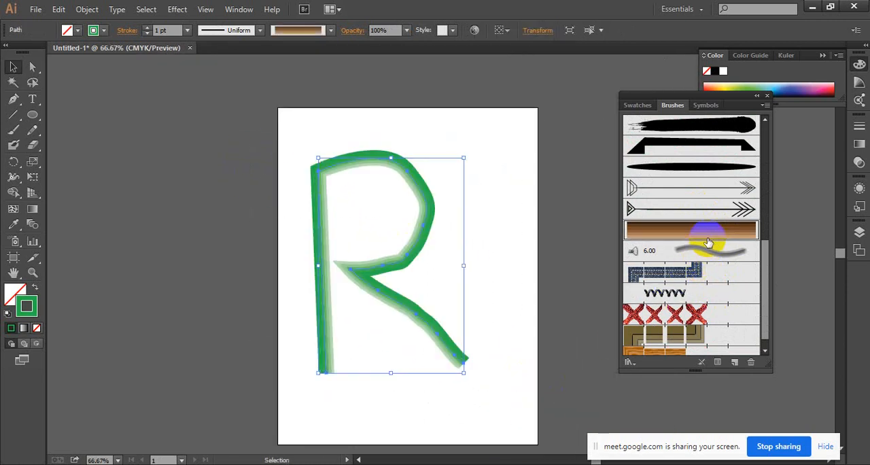
click(493, 270)
ctrl+click(489, 270)
ctrl+click(405, 270)
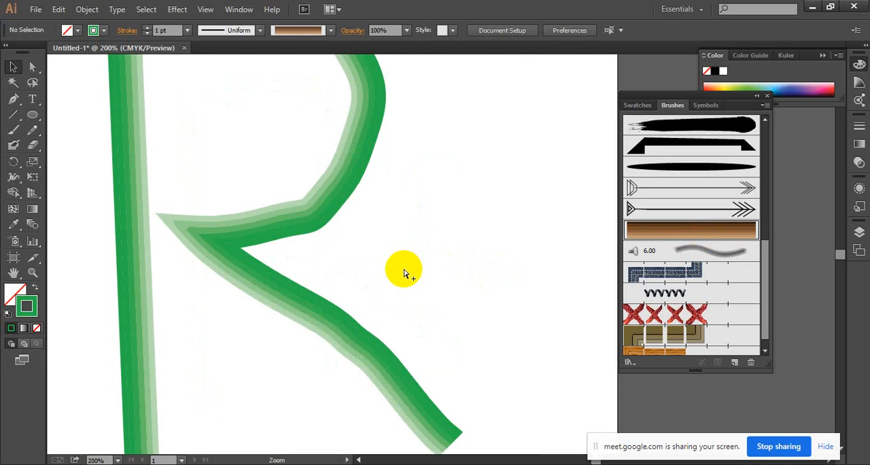
ctrl+click(405, 271)
ctrl+alt+click(403, 270)
ctrl+alt+click(403, 270)
ctrl+alt+click(404, 269)
drag(442, 240, 302, 283)
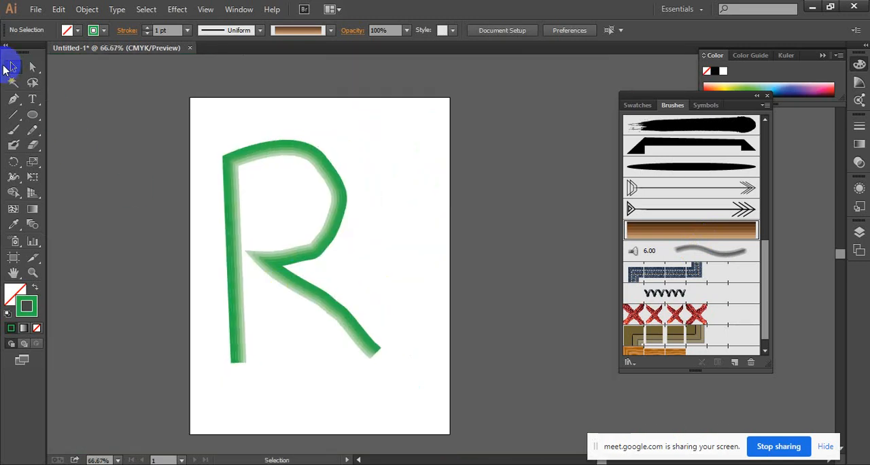
Delete the letter R path from the artboard.
drag(154, 89, 465, 405)
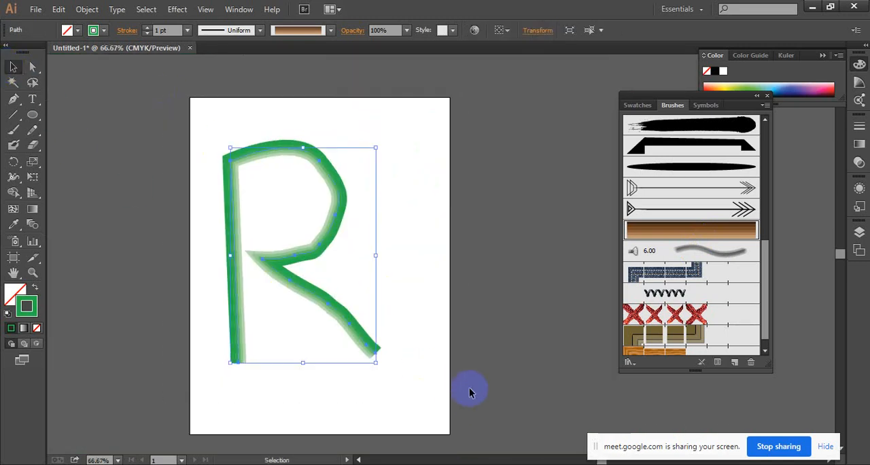
key(Delete)
click(417, 359)
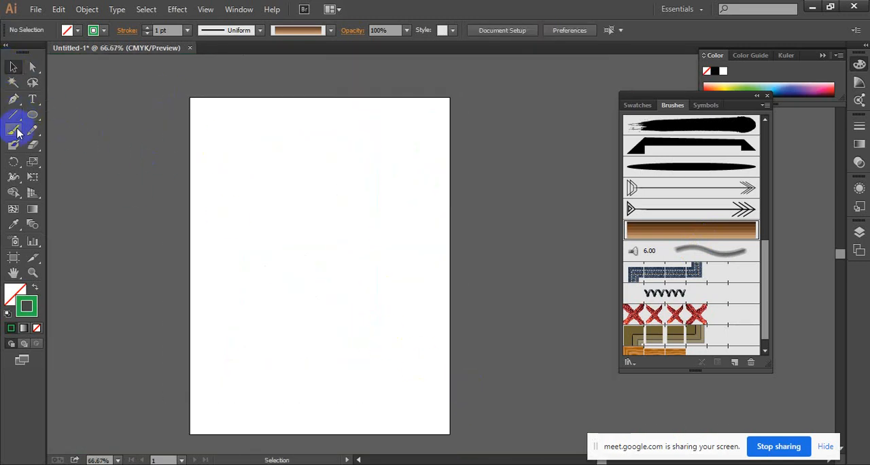
Paint a curved stroke across the artboard's upper half with the Paintbrush tool, and delete it.
click(13, 130)
drag(214, 257, 373, 172)
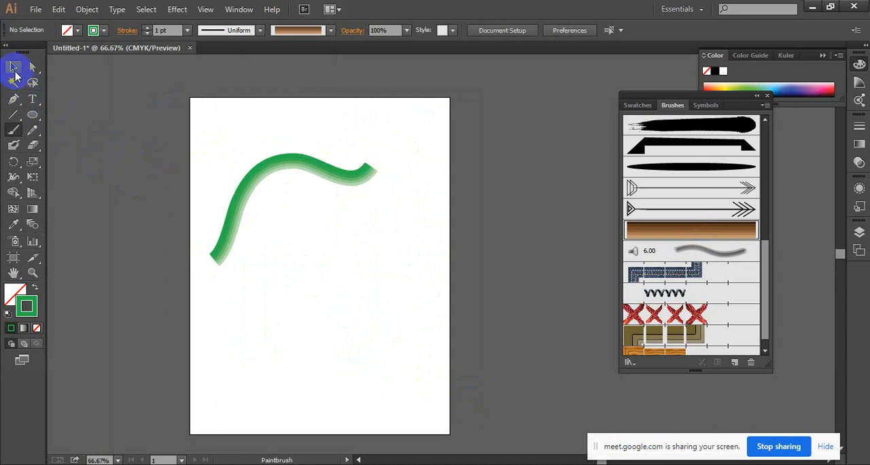
click(15, 71)
drag(219, 150, 322, 224)
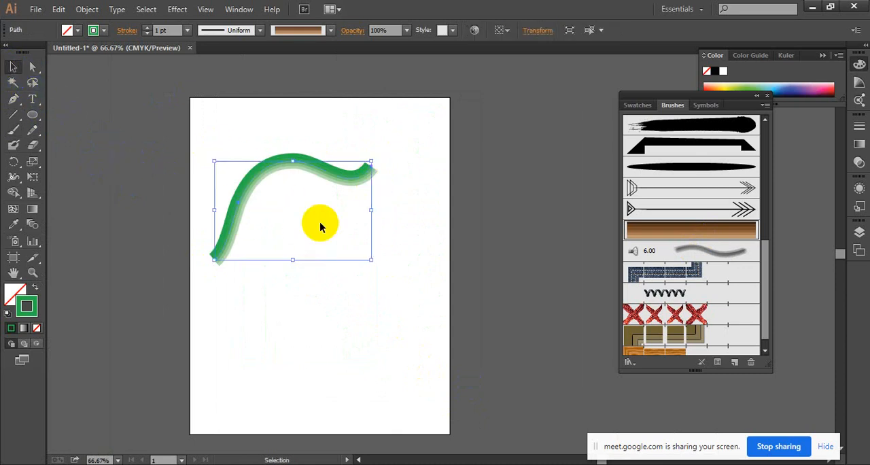
key(Delete)
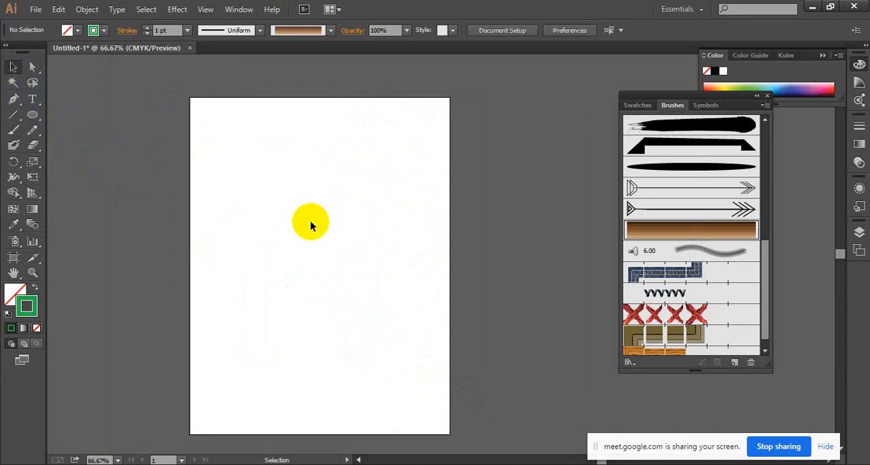
Draw a large tilted hexagon with the Polygon tool over the artboard's upper part, and apply the brown striped art brush to it.
drag(32, 113, 91, 159)
drag(287, 219, 366, 311)
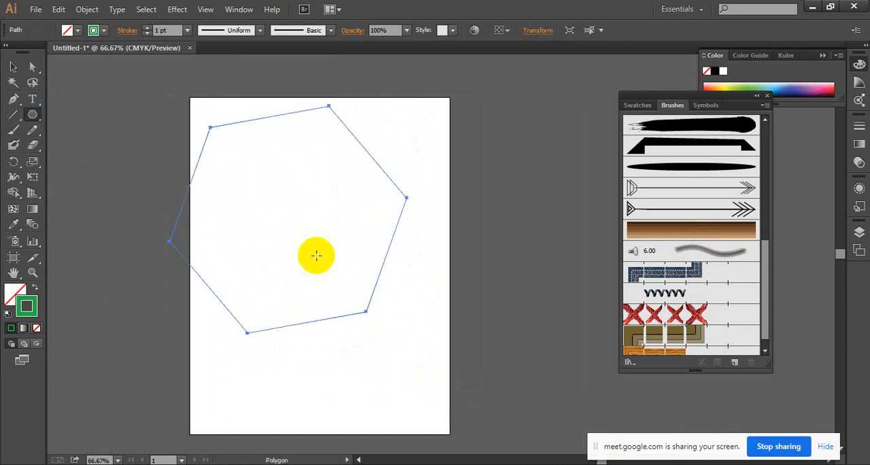
click(698, 235)
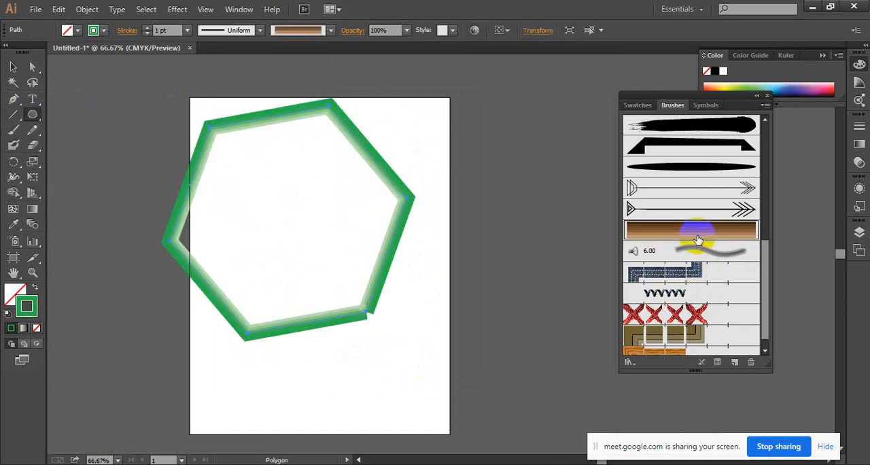
Move the hexagon slightly right and down so its overhanging left corner lies on the artboard.
click(12, 67)
click(371, 119)
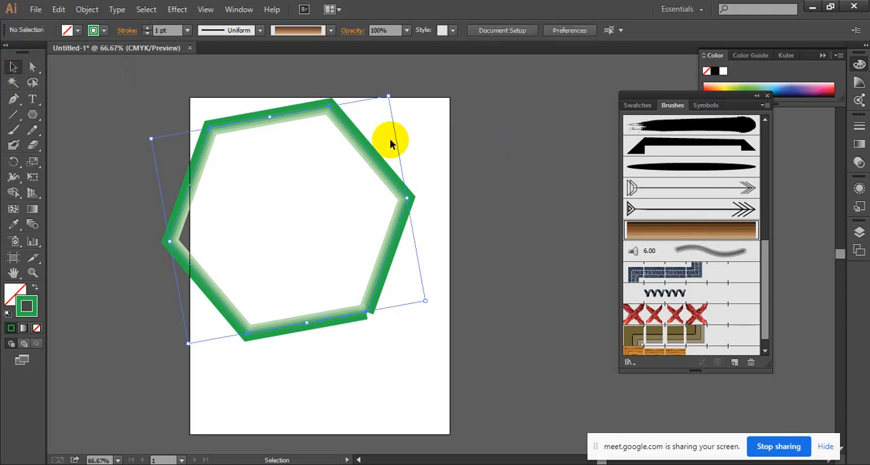
drag(377, 158, 424, 174)
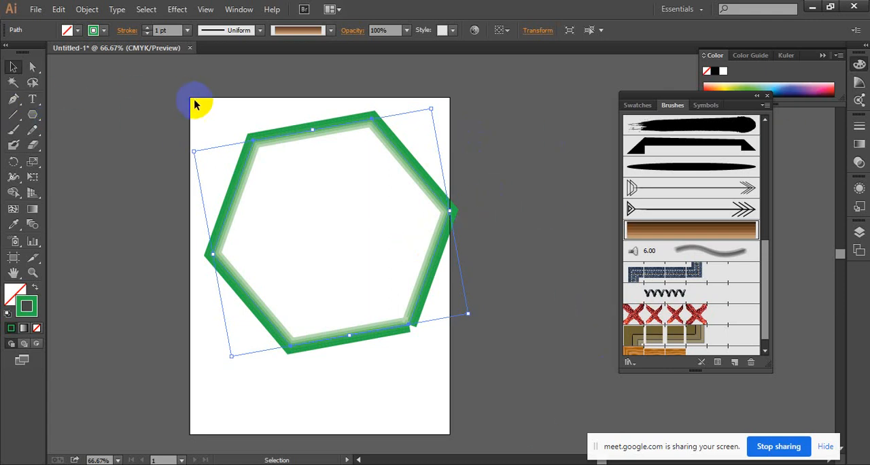
Delete the tilted green hexagon from the artboard.
drag(195, 104, 378, 237)
click(379, 239)
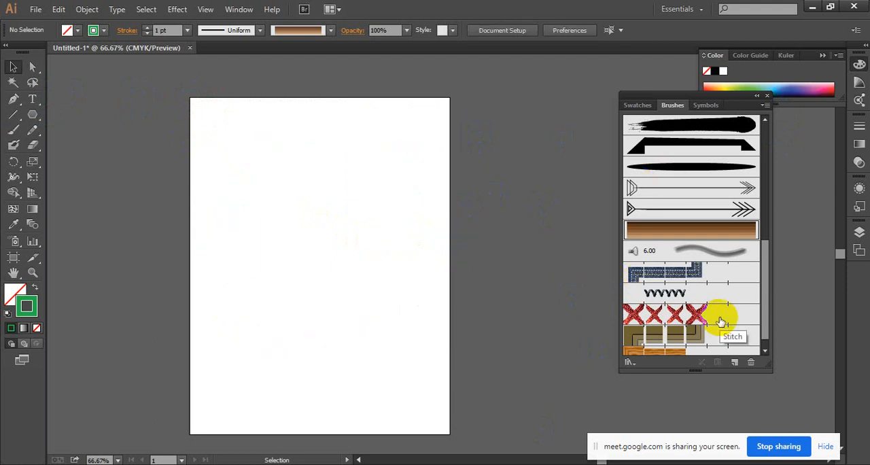
click(734, 362)
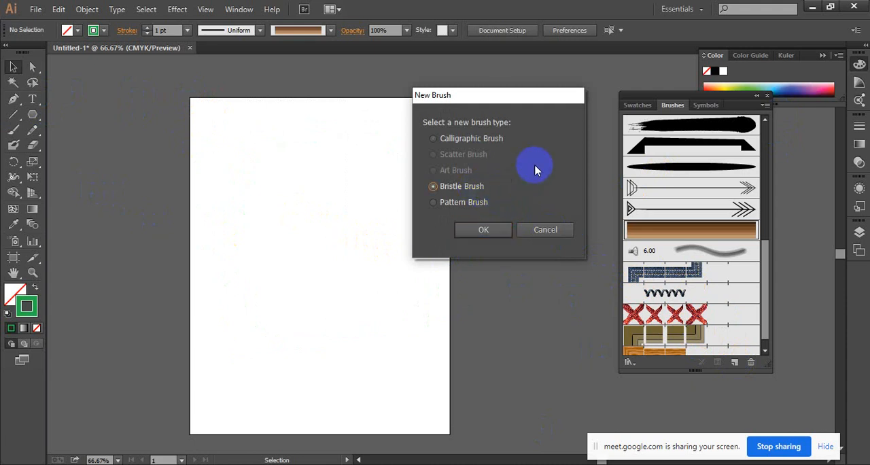
click(500, 234)
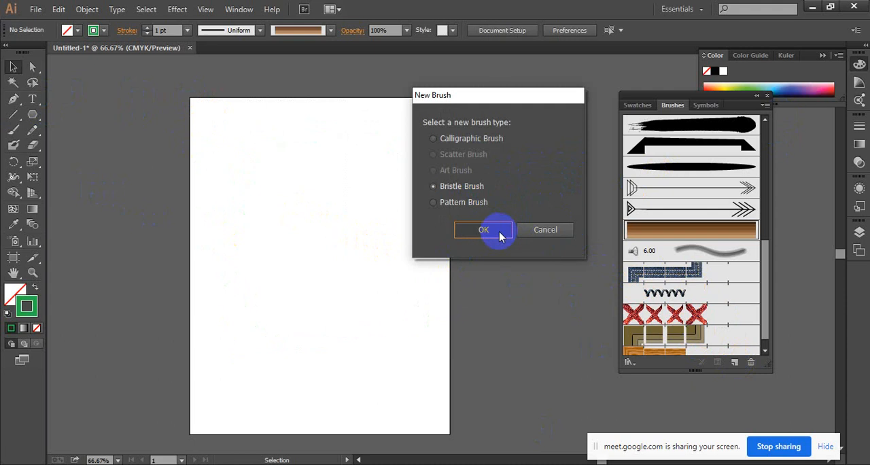
drag(384, 64, 435, 72)
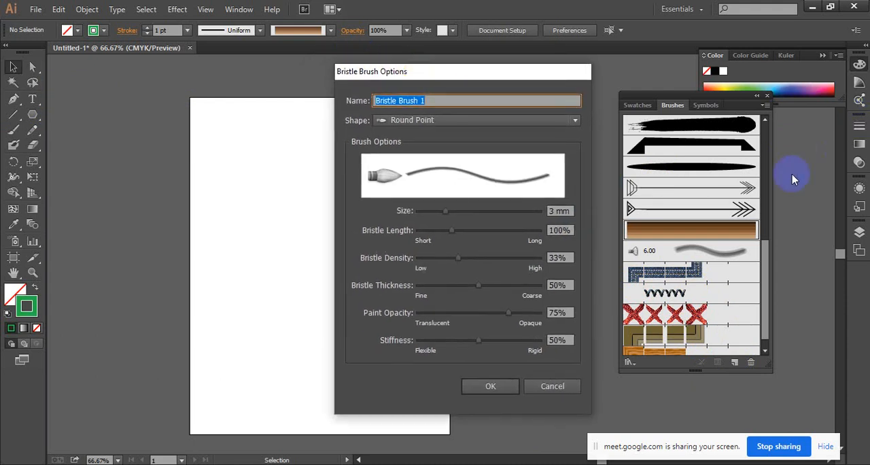
click(564, 386)
Paint a green curved stroke and a zigzag across the artboard with the 6.00 bristle brush, and delete both.
click(677, 251)
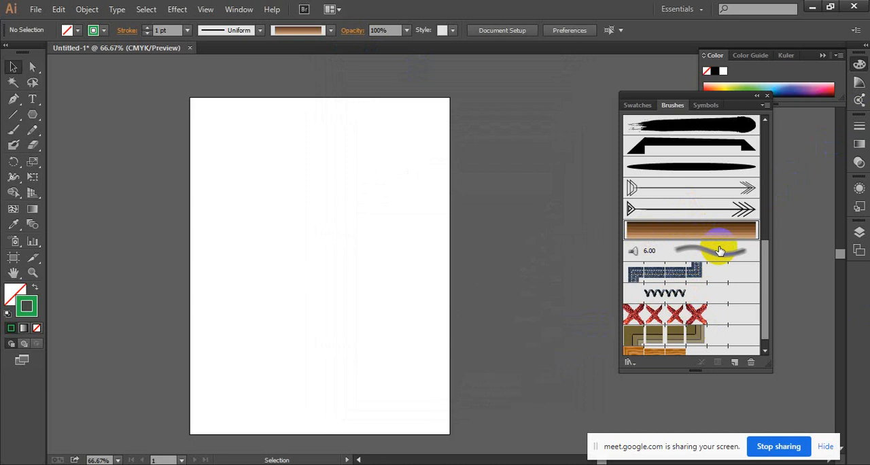
click(285, 233)
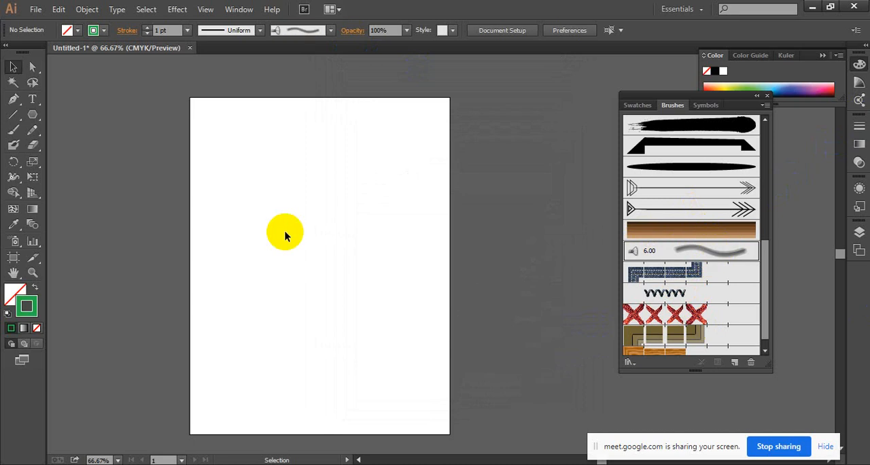
click(10, 133)
drag(226, 309, 348, 144)
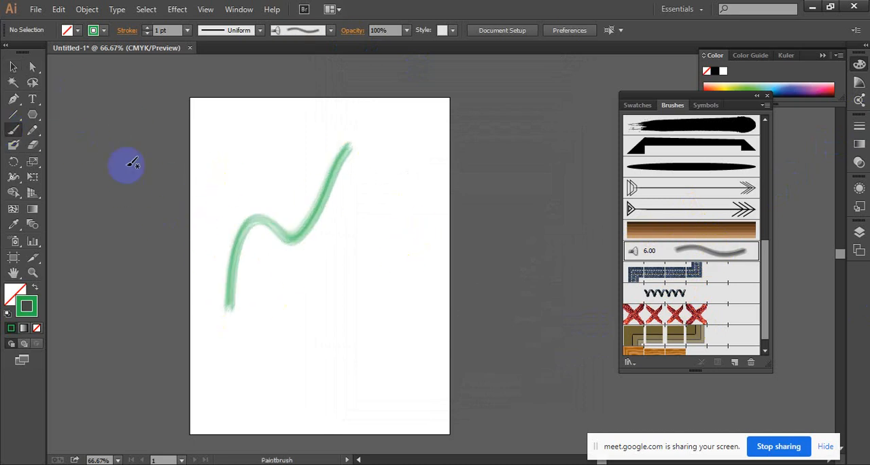
mouse_move(218, 283)
mouse_down()
mouse_move(242, 277)
mouse_move(292, 269)
mouse_move(410, 299)
mouse_up()
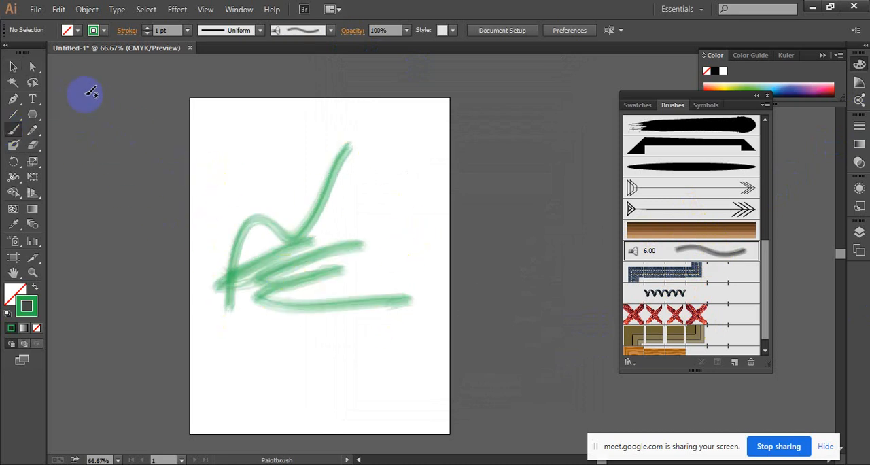
click(13, 67)
drag(254, 119, 340, 350)
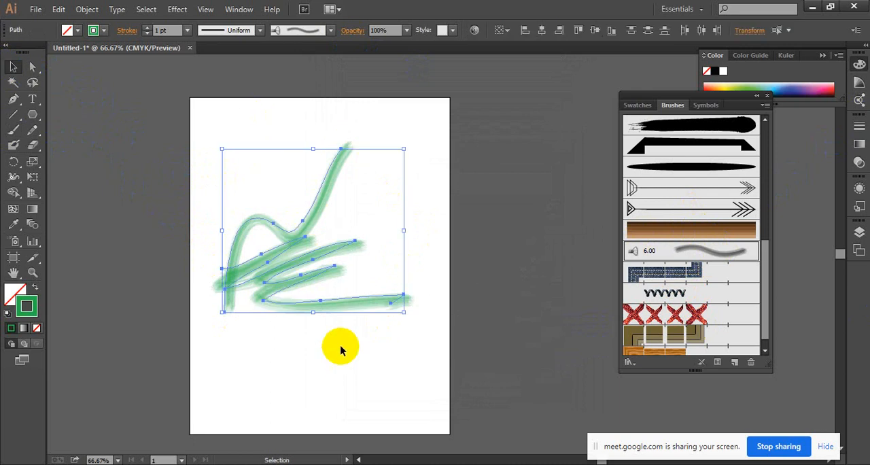
key(Delete)
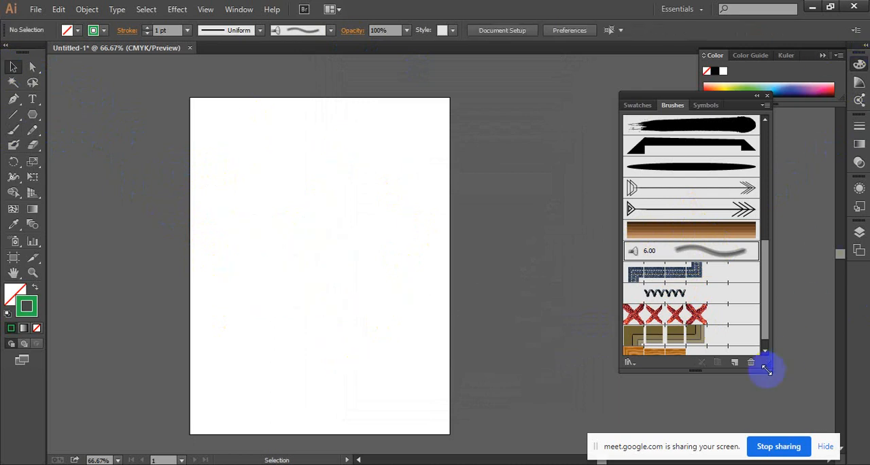
Start a new round point bristle brush with size about 7.79 mm, bristle length 244% and bristle density 81%.
click(734, 361)
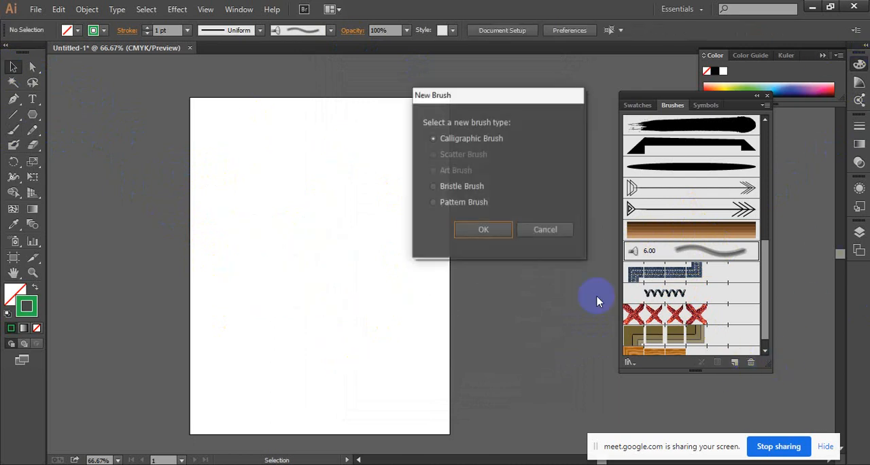
click(453, 187)
click(494, 233)
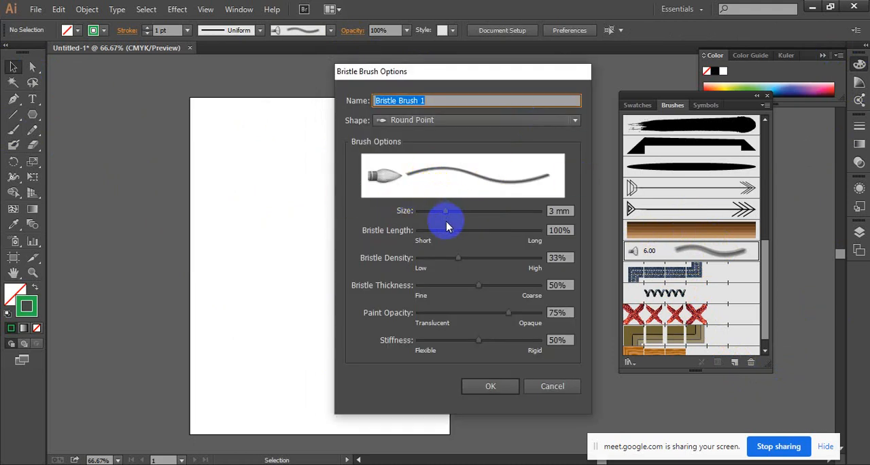
drag(446, 215, 510, 213)
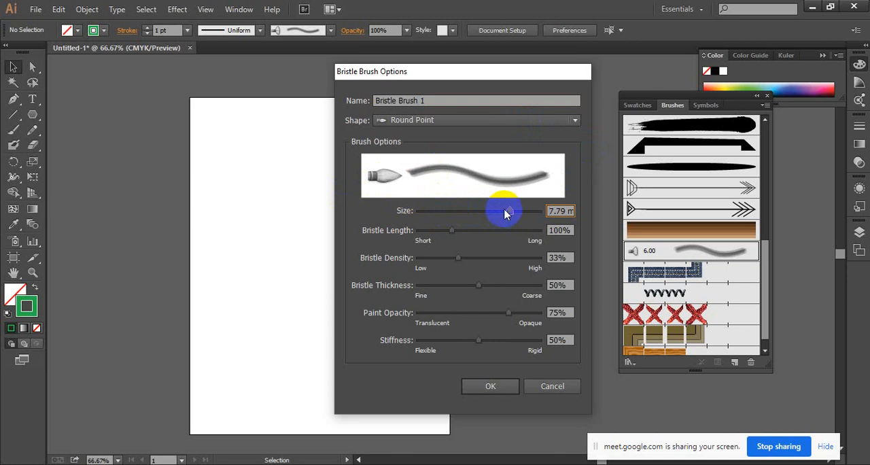
drag(452, 230, 513, 234)
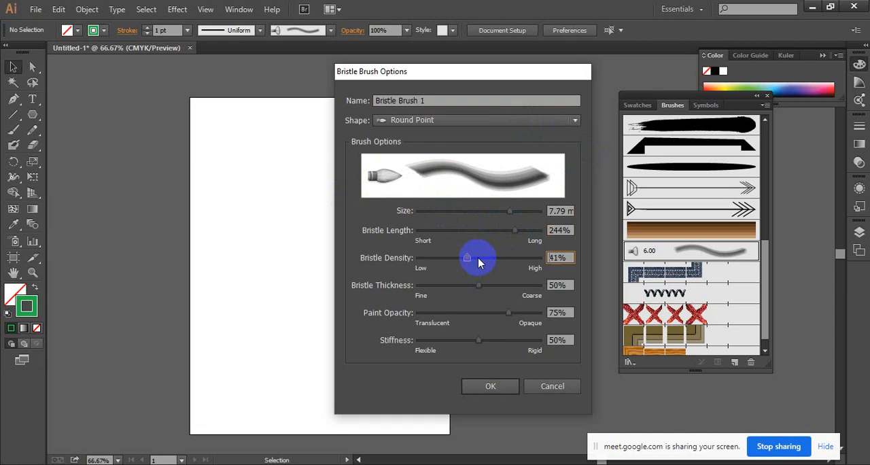
mouse_move(477, 263)
mouse_down()
mouse_move(509, 263)
mouse_move(455, 262)
mouse_move(470, 258)
mouse_up()
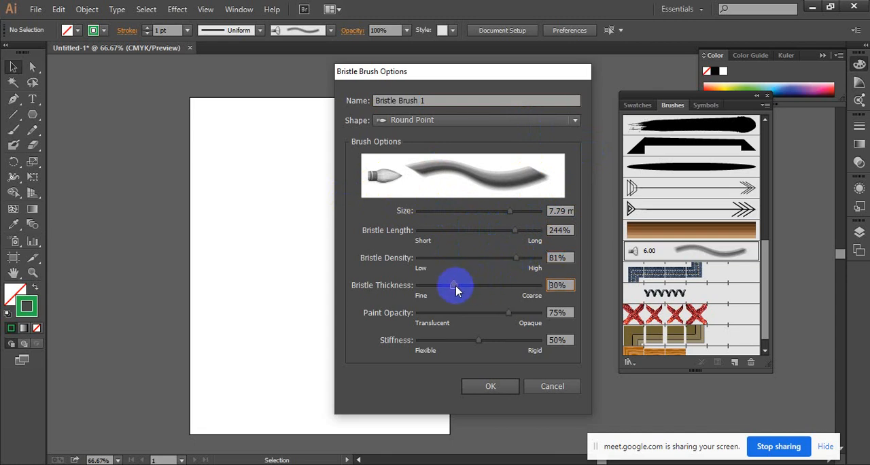
Set the bristle thickness to 70%, paint opacity to 73% and stiffness to 71%, and create the bristle brush.
mouse_move(455, 287)
mouse_down()
mouse_move(482, 287)
mouse_move(510, 259)
mouse_move(497, 309)
mouse_move(401, 314)
mouse_move(427, 314)
mouse_up()
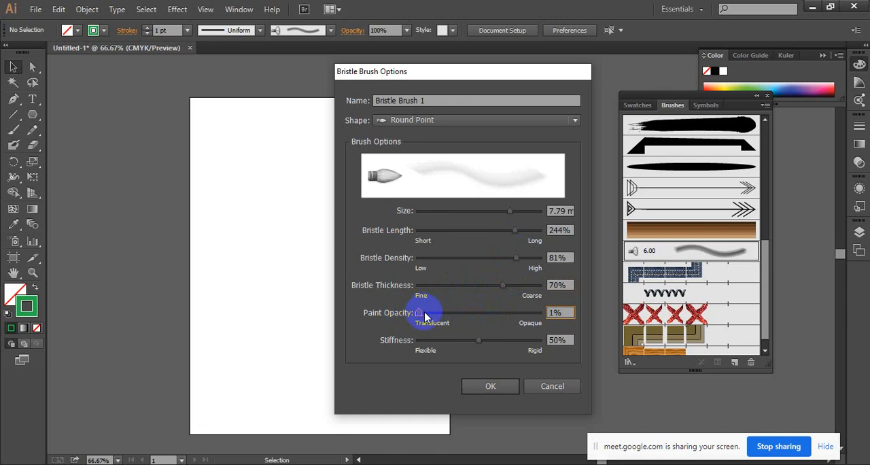
drag(459, 322, 586, 311)
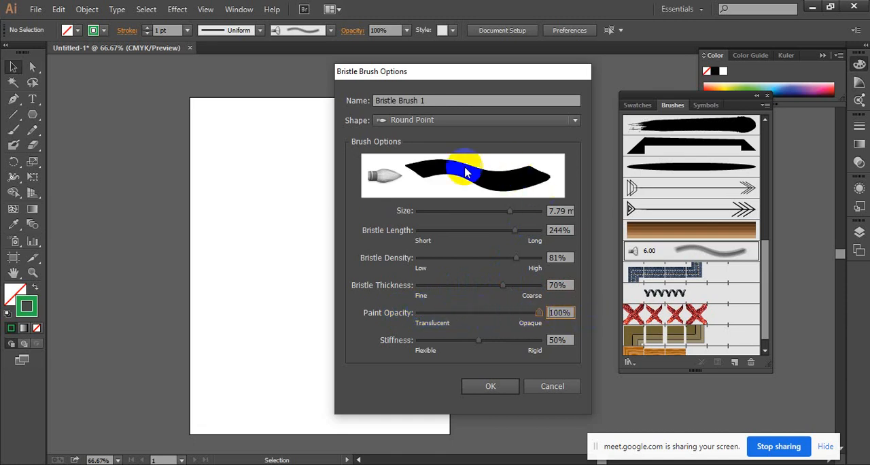
mouse_move(509, 318)
mouse_down()
mouse_move(515, 310)
mouse_move(507, 316)
mouse_up()
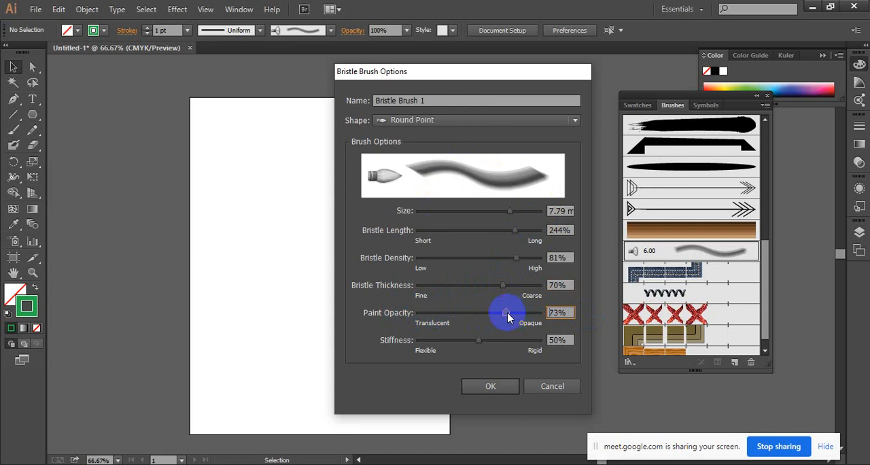
mouse_move(476, 342)
mouse_down()
mouse_move(430, 340)
mouse_move(503, 342)
mouse_up()
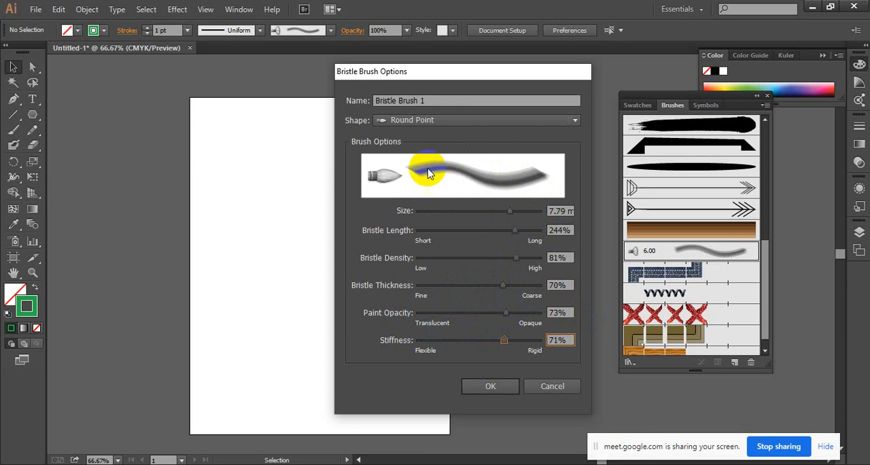
click(477, 387)
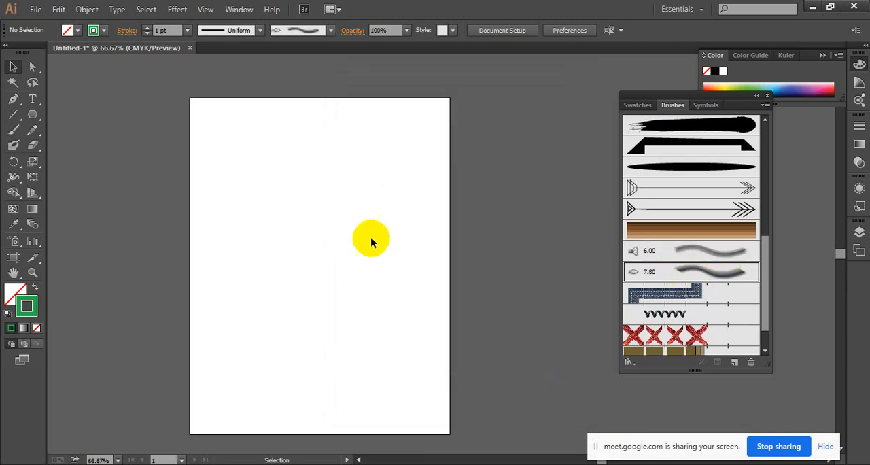
Paint a green curved stroke on the artboard's upper half and a zigzag below it with the new 7.80 bristle brush.
click(12, 130)
drag(254, 254, 270, 241)
drag(303, 174, 407, 139)
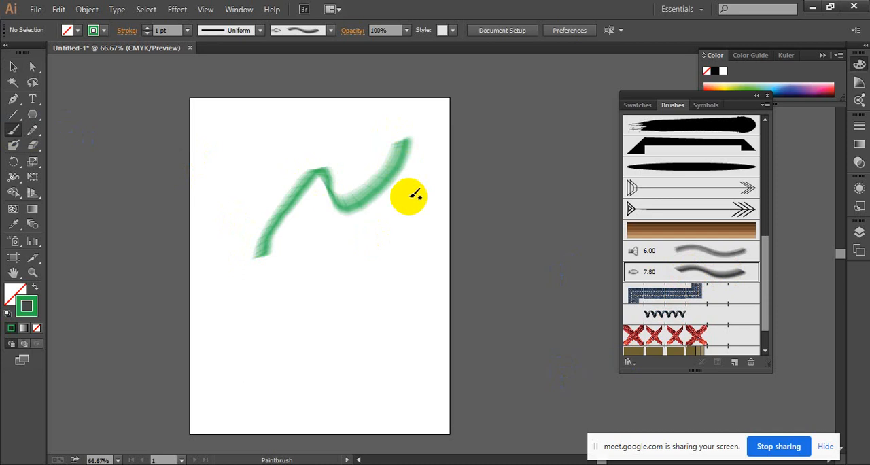
mouse_move(273, 275)
mouse_down()
mouse_move(359, 244)
mouse_move(333, 302)
mouse_move(481, 289)
mouse_up()
Paint a green wavy zigzag stroke near the artboard's upper edge, above the curved stroke, at 100% zoom.
key(z)
click(438, 254)
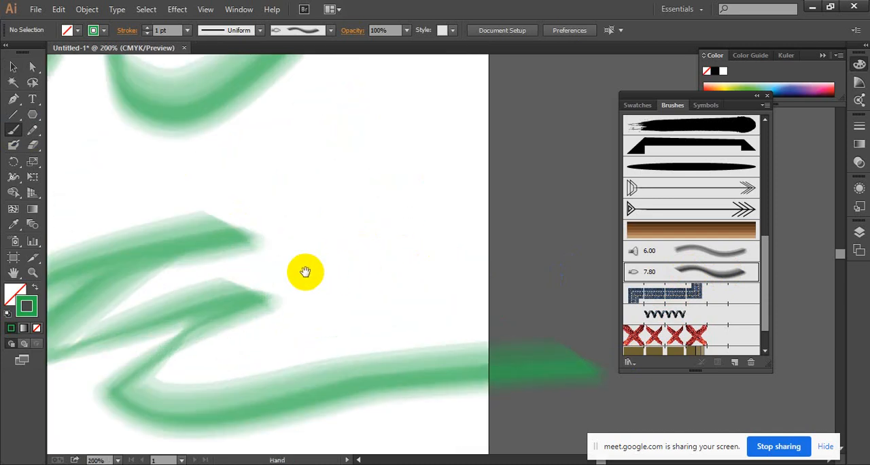
ctrl+alt+click(293, 284)
ctrl+alt+click(356, 256)
drag(393, 208, 350, 297)
drag(251, 136, 432, 180)
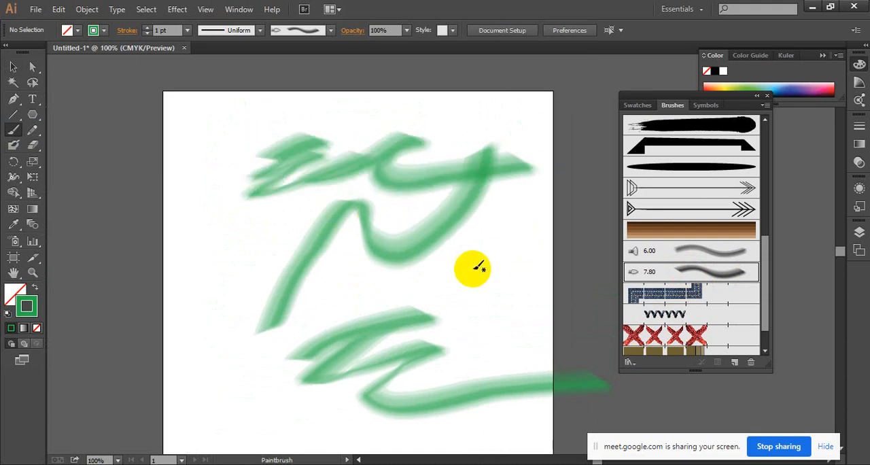
Paint two wavy strokes near the artboard's lower edge and a dense overlapping scribble near its upper left corner.
scroll(476, 267, down, 6)
drag(231, 316, 325, 299)
drag(446, 239, 469, 259)
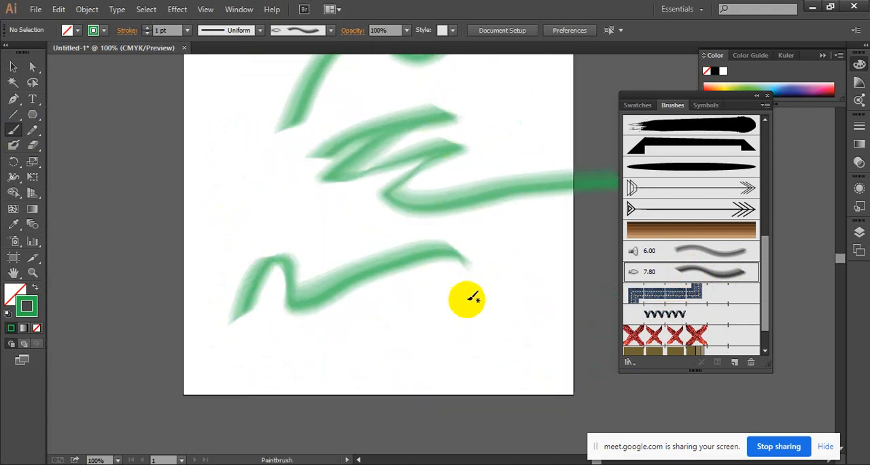
mouse_move(332, 350)
mouse_down()
mouse_move(374, 356)
mouse_move(526, 266)
mouse_move(568, 280)
mouse_up()
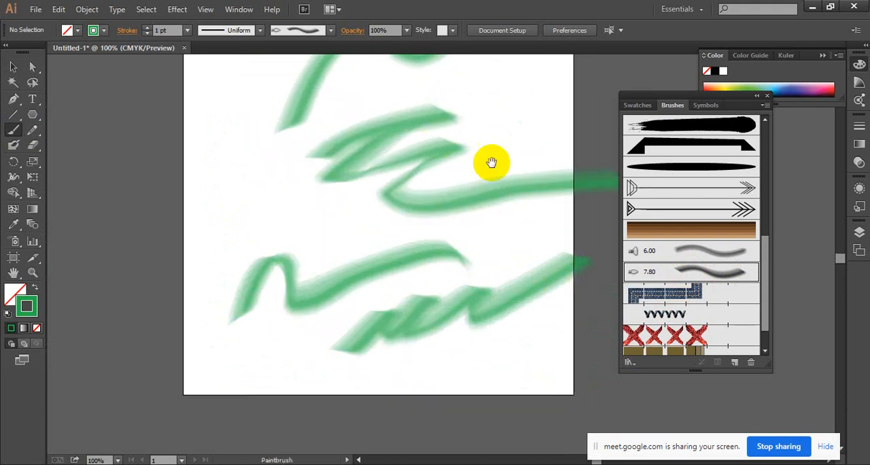
drag(490, 161, 452, 332)
drag(258, 87, 251, 109)
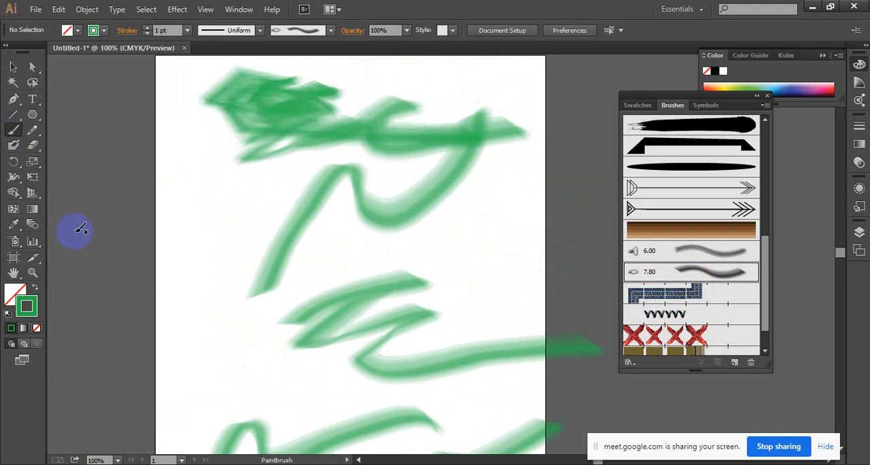
Change the stroke color to a dark blue.
double_click(27, 304)
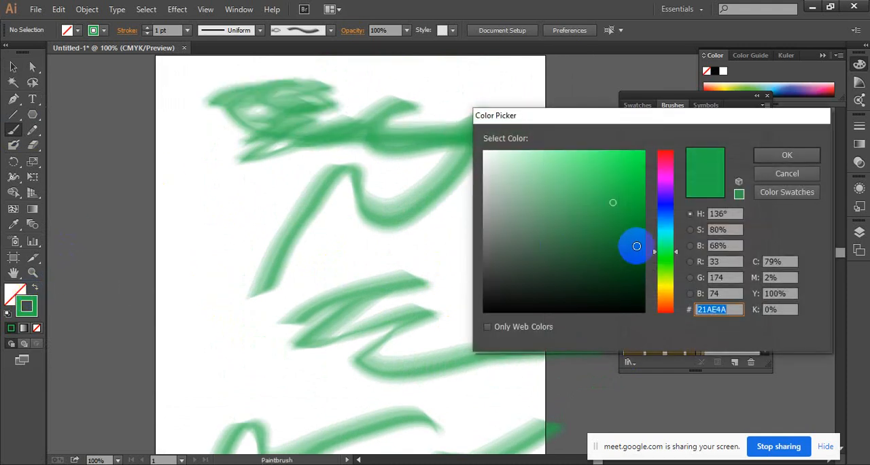
click(671, 209)
click(635, 209)
click(766, 157)
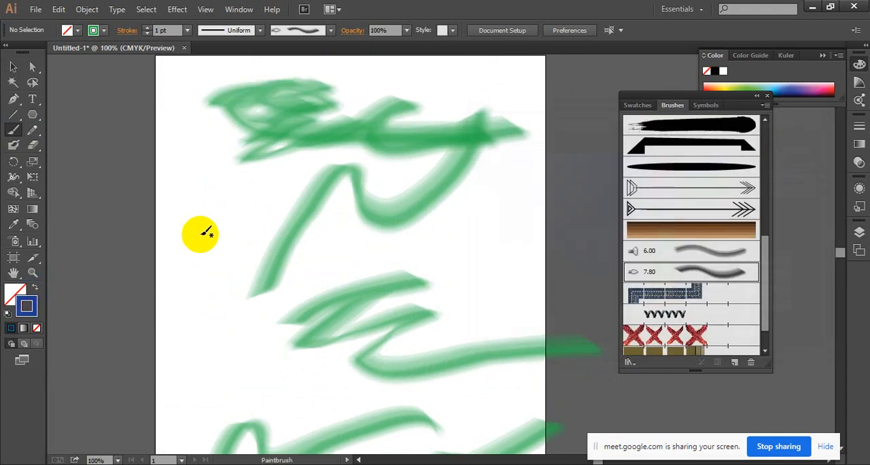
Paint two blue zigzag strokes across the artboard's middle, and delete all painted strokes.
mouse_move(204, 233)
mouse_down()
mouse_move(204, 307)
mouse_move(262, 321)
mouse_move(135, 297)
mouse_up()
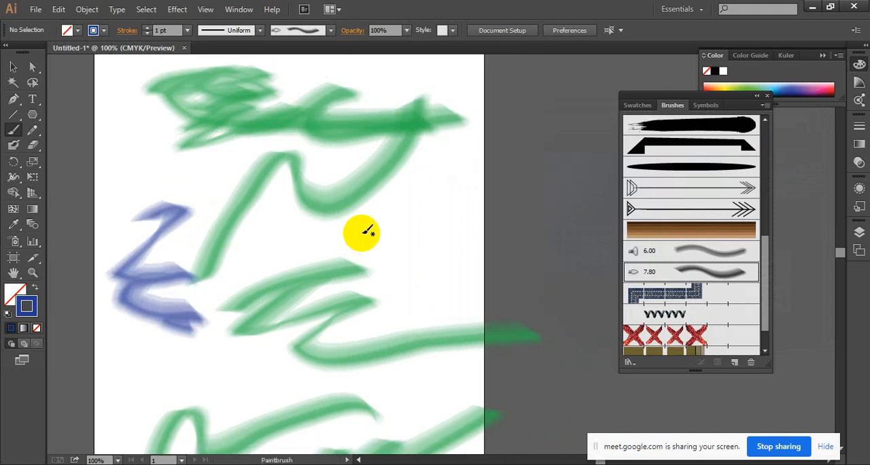
mouse_move(365, 231)
mouse_down()
mouse_move(409, 196)
mouse_move(437, 227)
mouse_move(378, 299)
mouse_move(421, 313)
mouse_move(374, 357)
mouse_move(657, 294)
mouse_up()
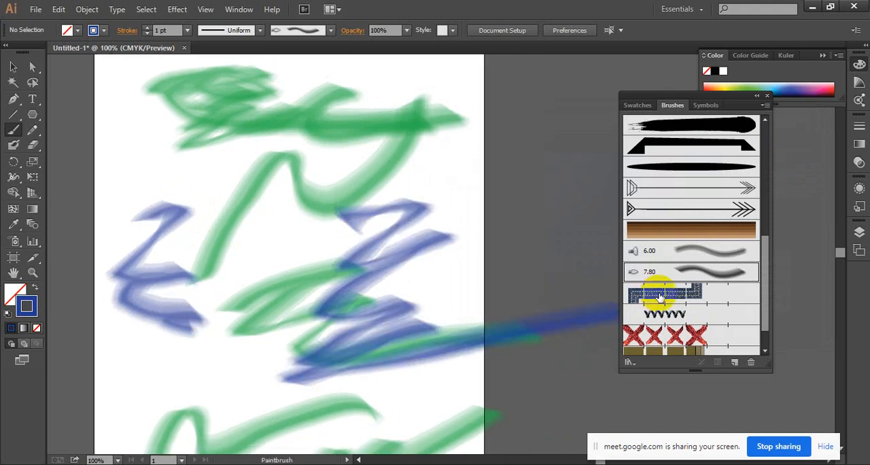
click(13, 66)
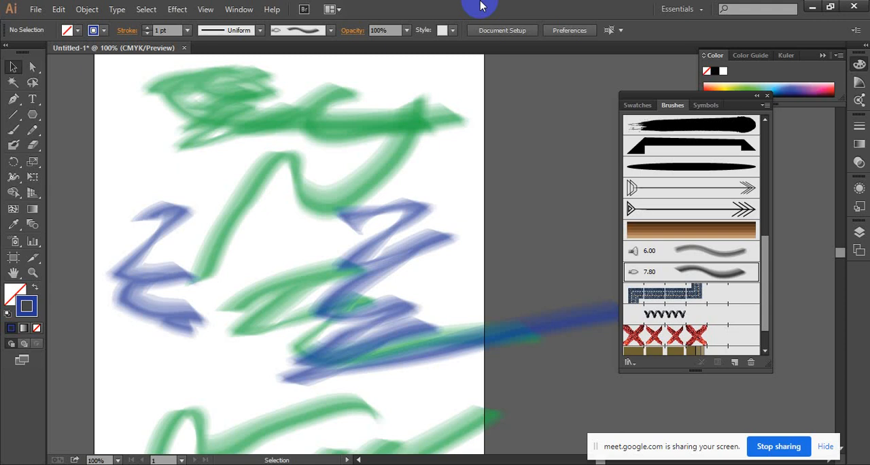
mouse_move(101, 75)
mouse_down()
mouse_move(390, 346)
mouse_move(578, 452)
mouse_move(594, 444)
mouse_move(571, 448)
mouse_move(560, 430)
mouse_up()
key(Delete)
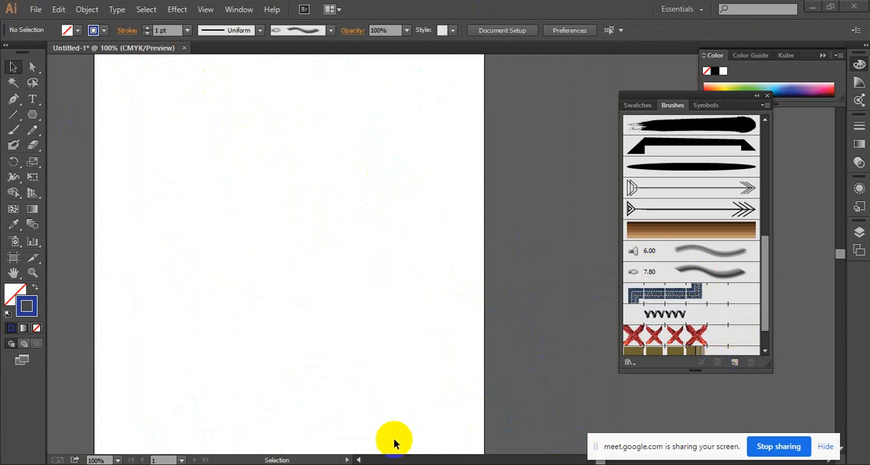
Switch to the Google Meet call, admit the person waiting to join, and return to Illustrator.
click(365, 435)
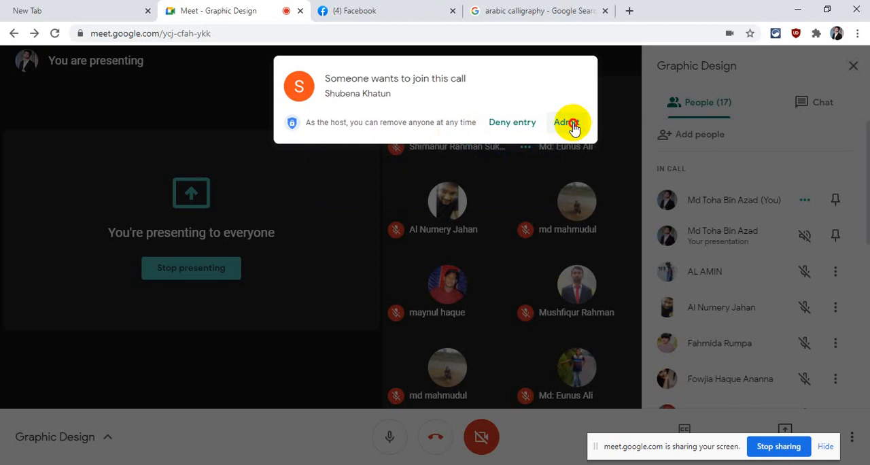
click(570, 124)
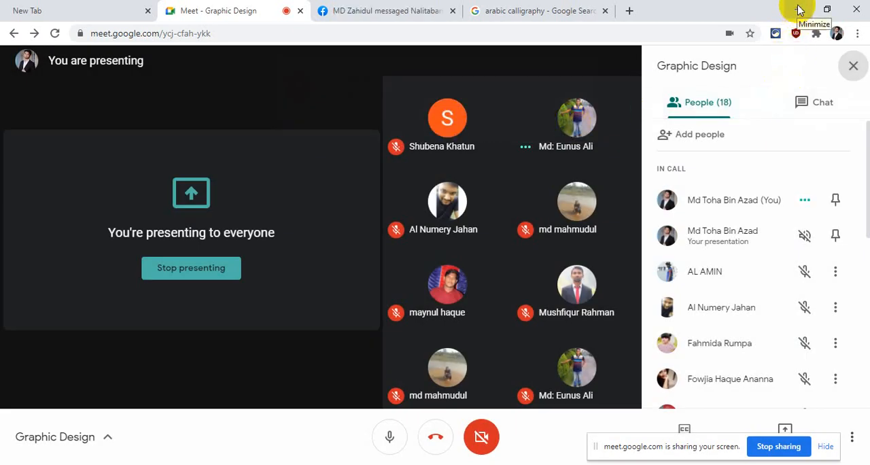
click(799, 10)
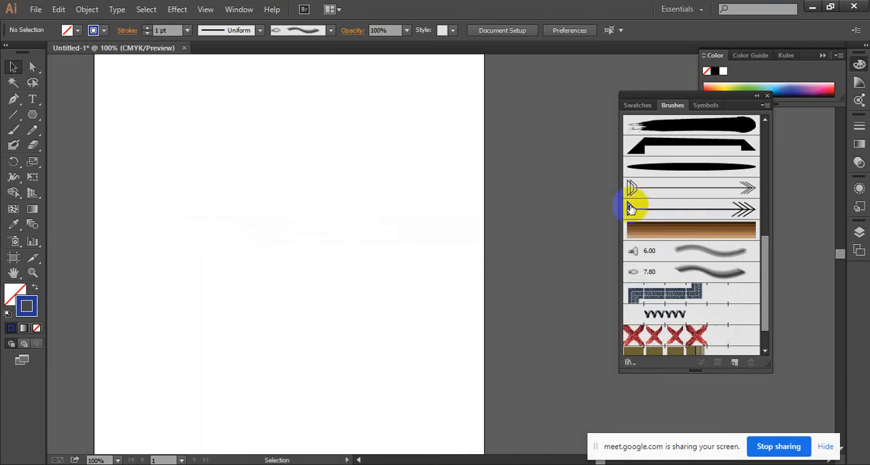
click(734, 363)
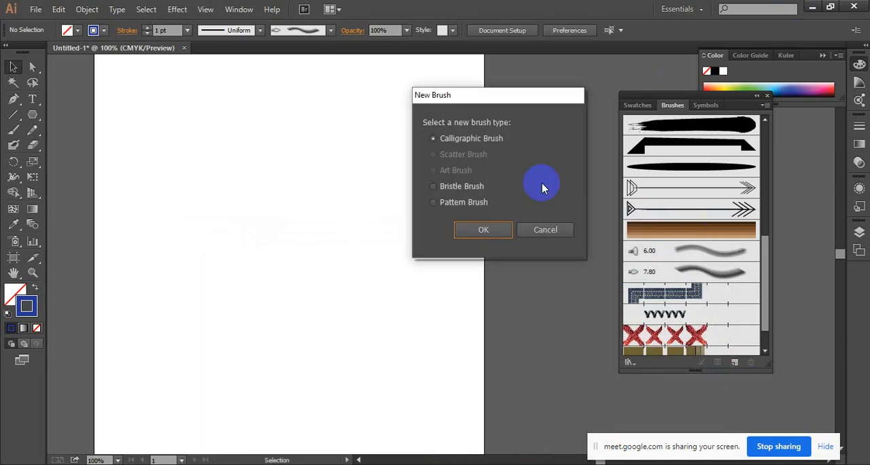
click(462, 202)
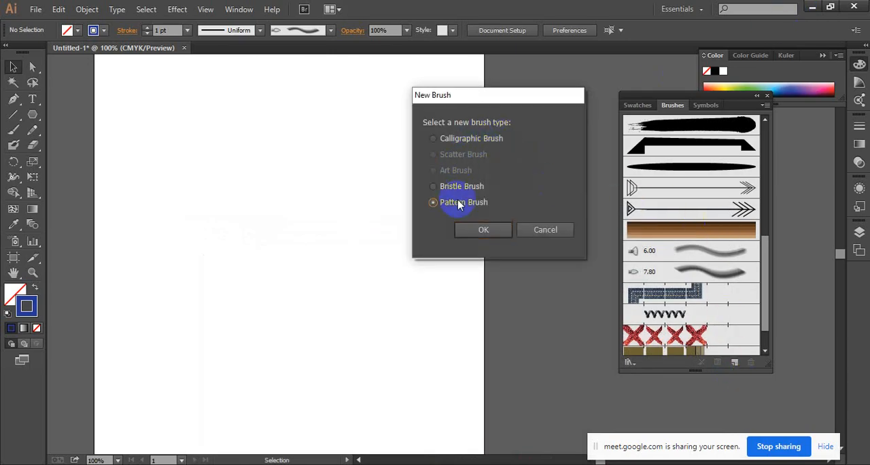
click(481, 228)
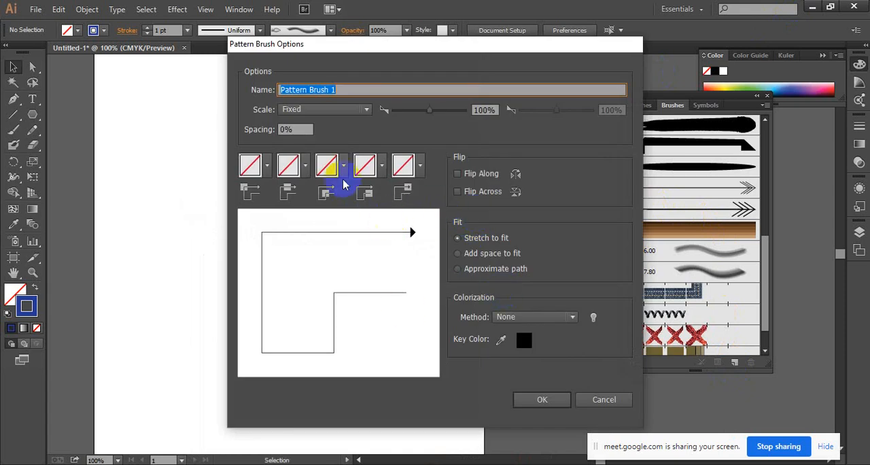
click(554, 390)
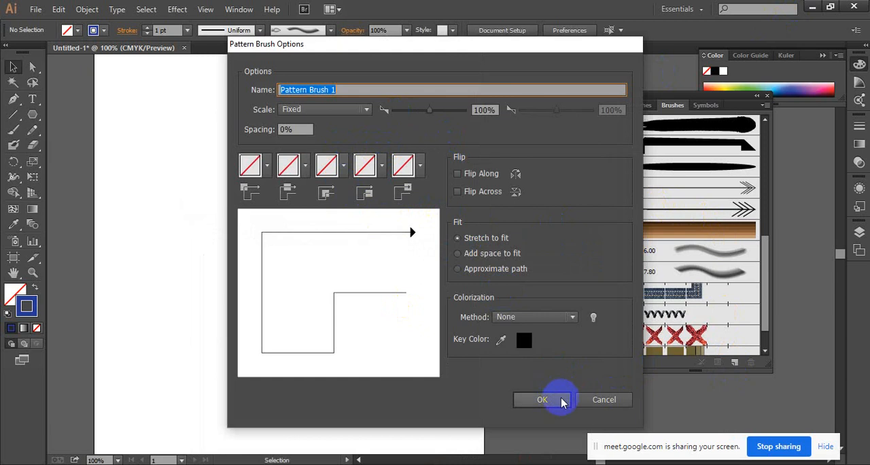
click(484, 256)
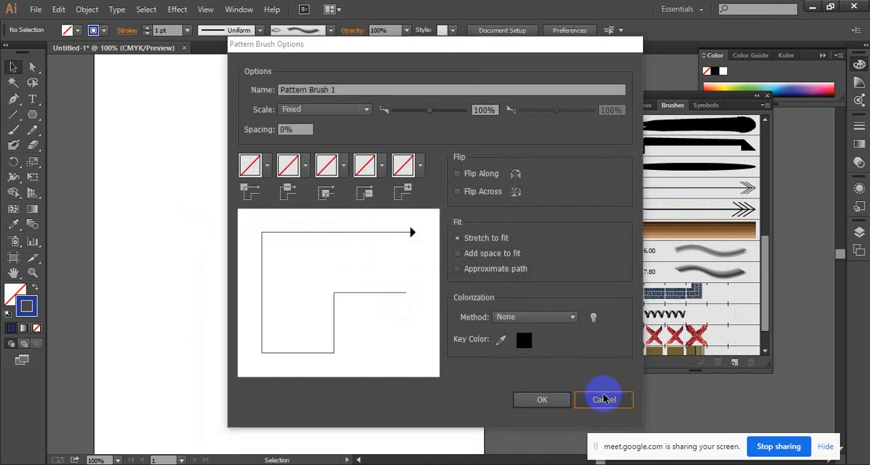
click(604, 398)
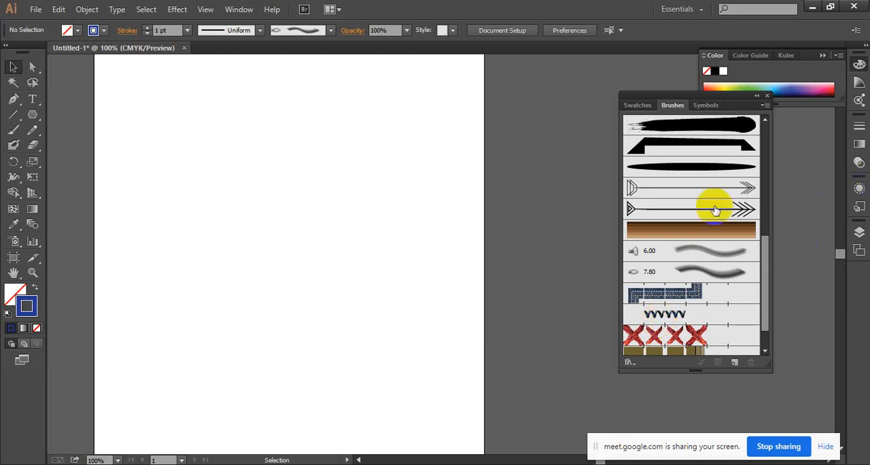
Draw a small square with the Rectangle tool near the upper middle of the artboard.
scroll(707, 210, down, 1)
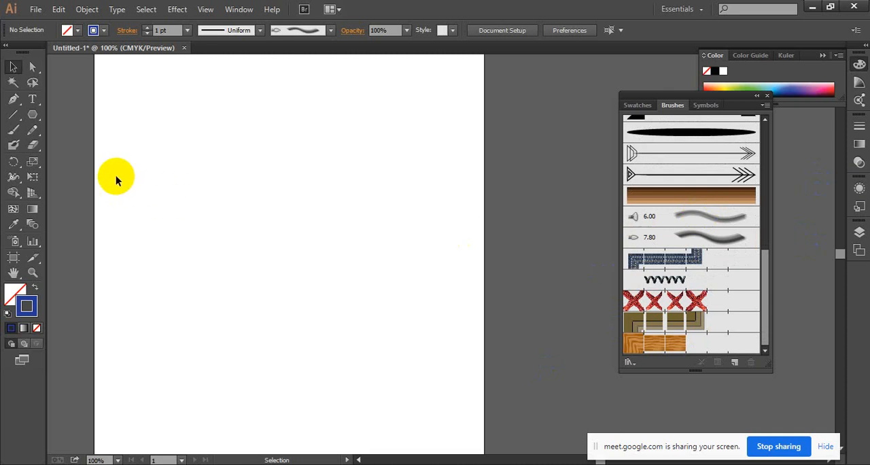
click(34, 117)
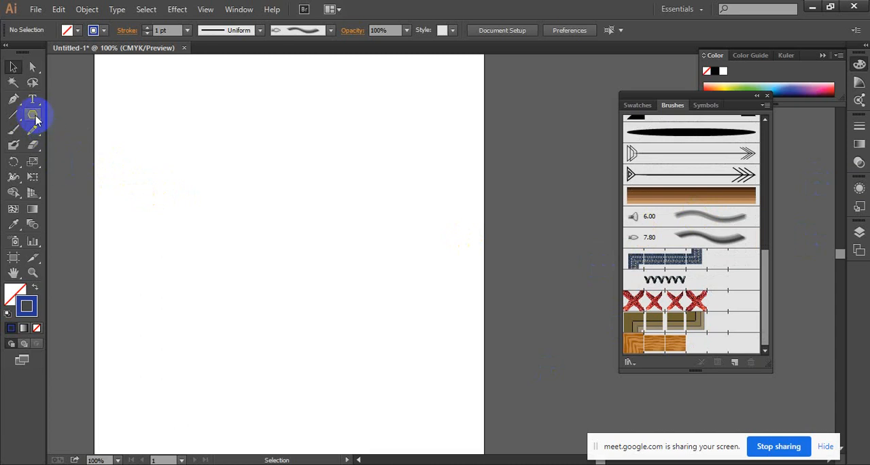
drag(35, 119, 75, 114)
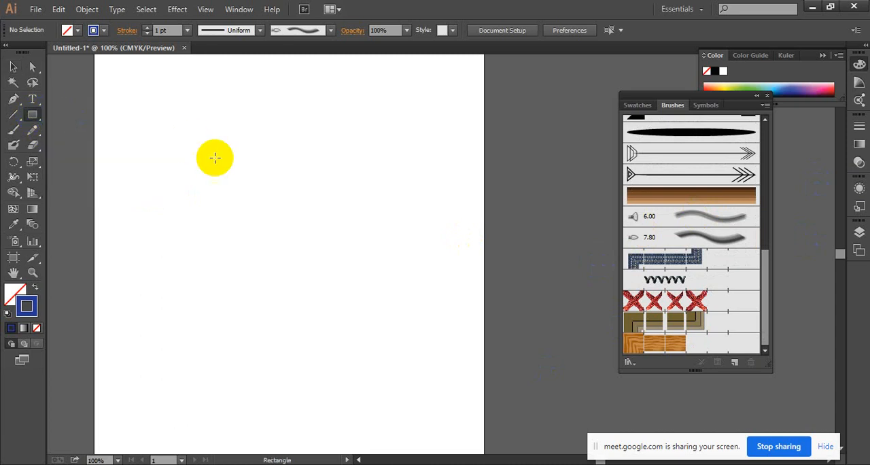
drag(261, 129, 280, 149)
key(z)
click(305, 147)
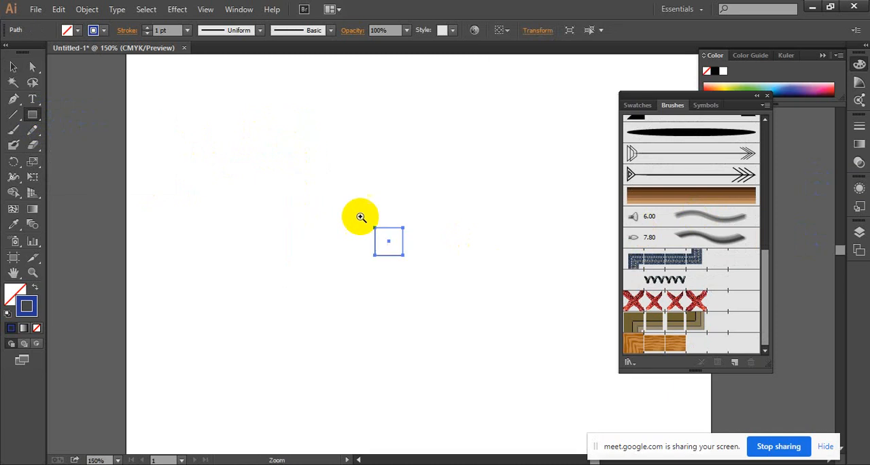
click(388, 229)
click(475, 265)
click(489, 266)
click(489, 265)
click(429, 281)
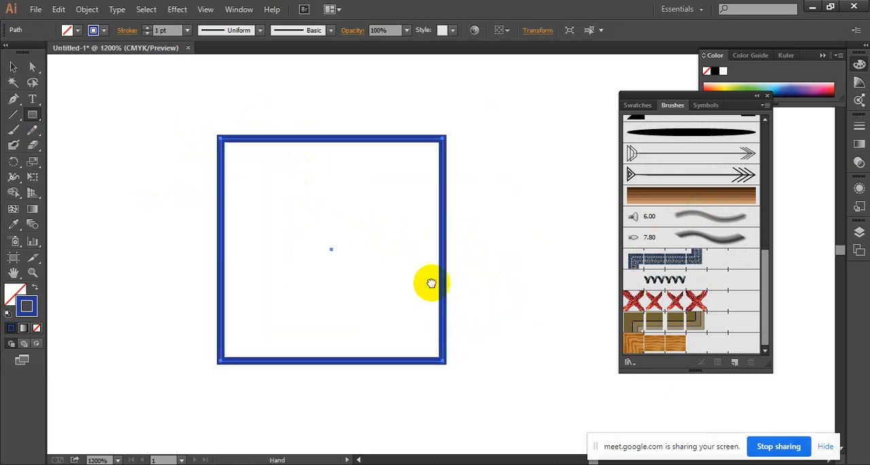
Fill the square with black and remove its stroke.
click(93, 30)
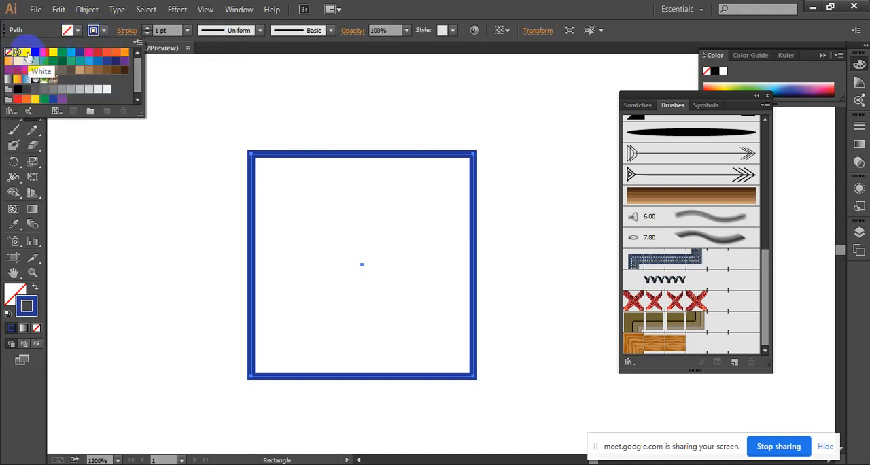
click(36, 52)
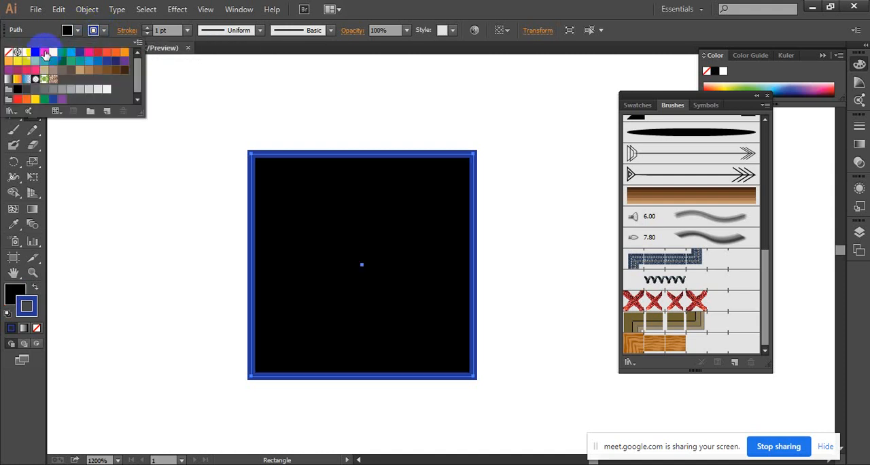
click(14, 52)
click(225, 52)
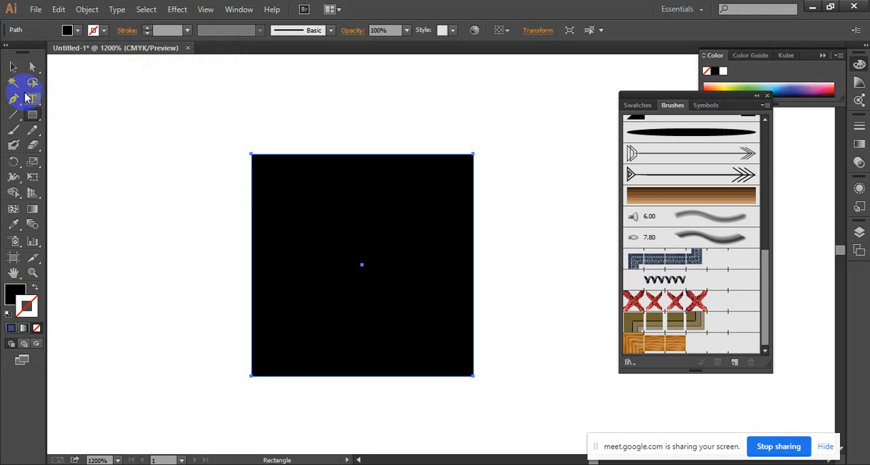
click(203, 103)
Draw a circle, center it on the black square, and enlarge it to nearly fill the square.
click(34, 114)
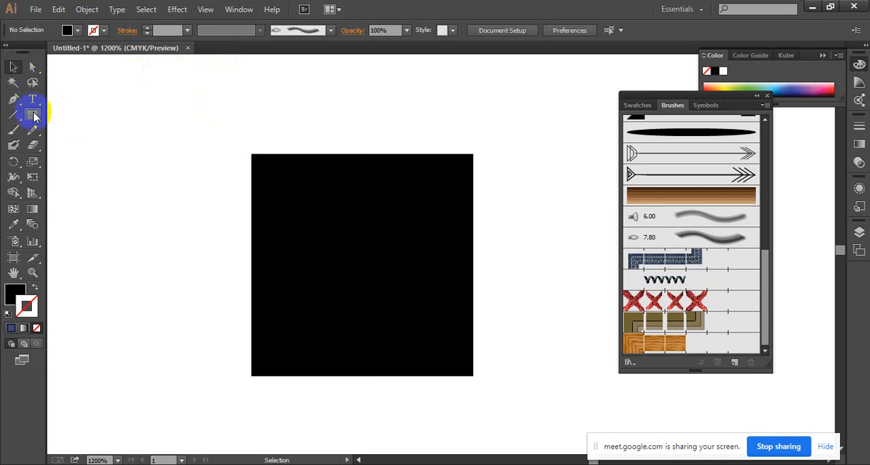
click(75, 144)
drag(124, 159, 207, 262)
click(12, 66)
drag(202, 203, 384, 255)
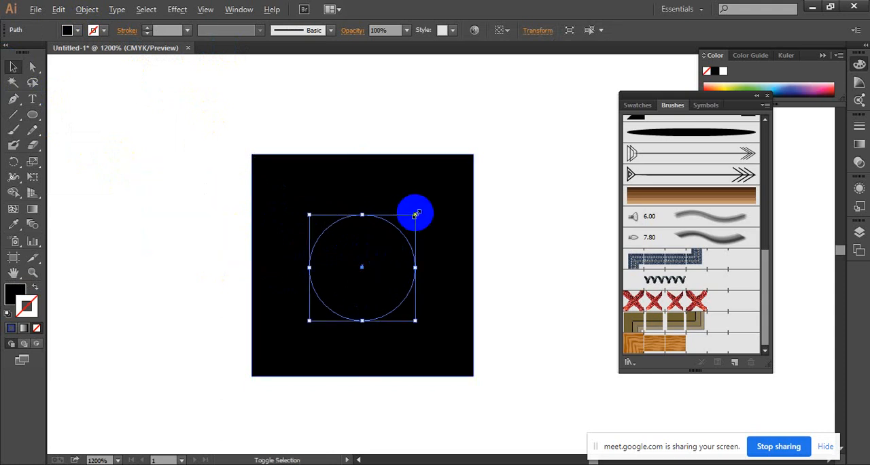
drag(415, 214, 485, 171)
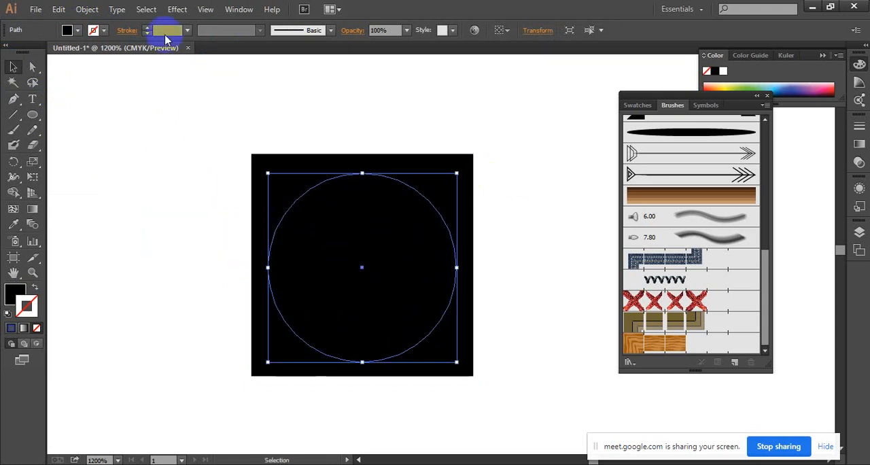
Give the circle a white stroke and deselect it.
click(95, 30)
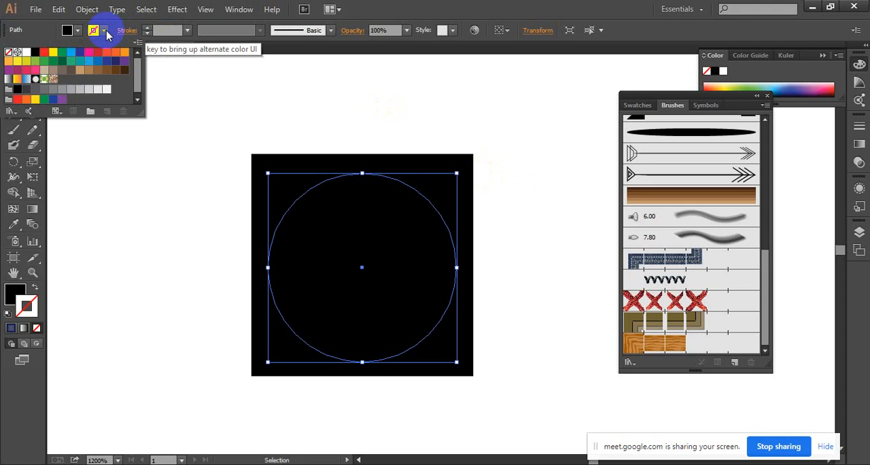
click(32, 54)
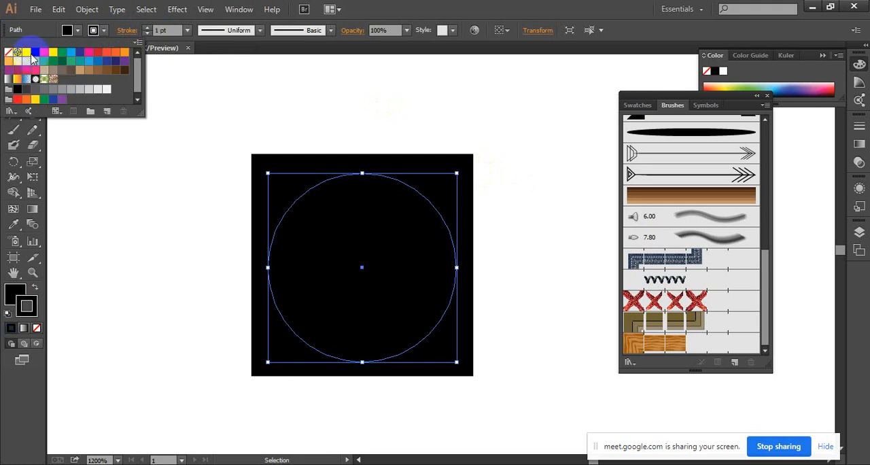
click(30, 53)
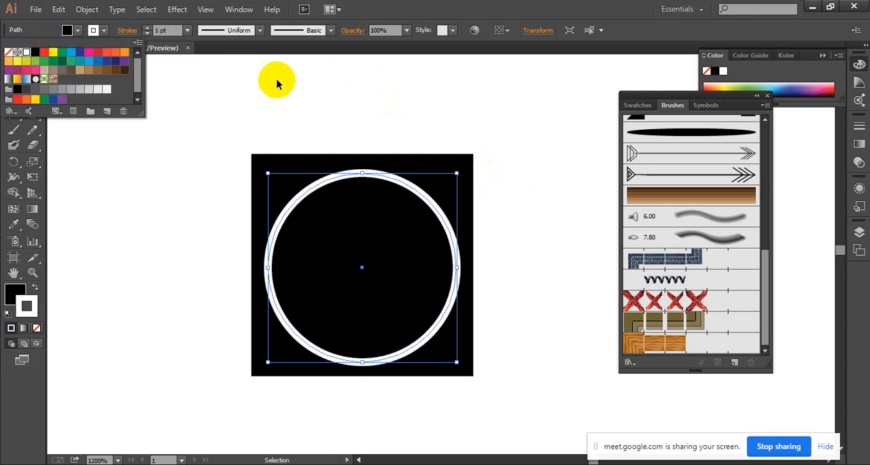
click(333, 54)
click(545, 121)
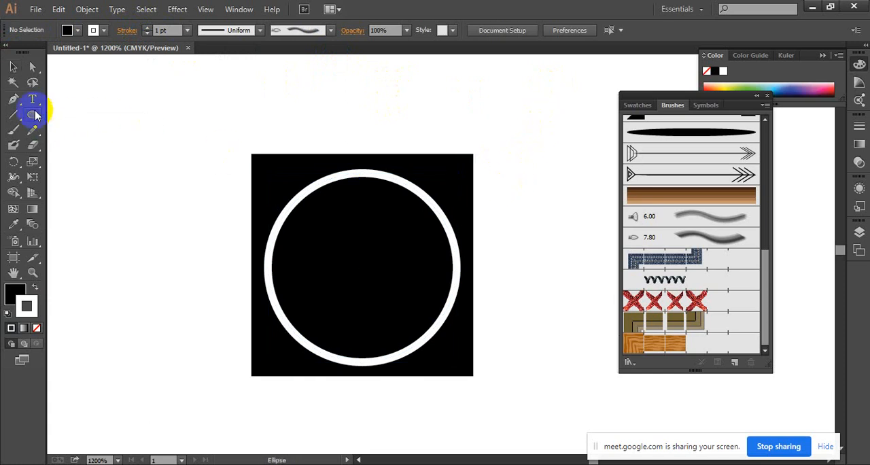
Draw a five-pointed star at the circle's center, filled white with no stroke.
drag(36, 116, 87, 178)
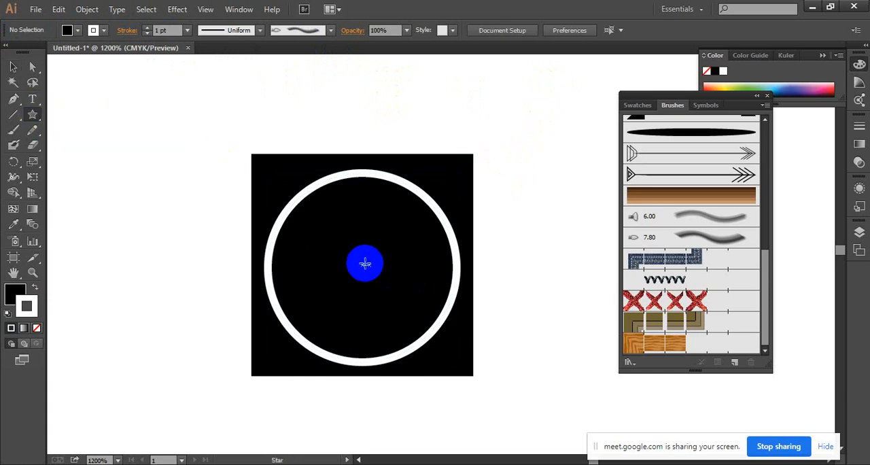
drag(364, 266, 422, 215)
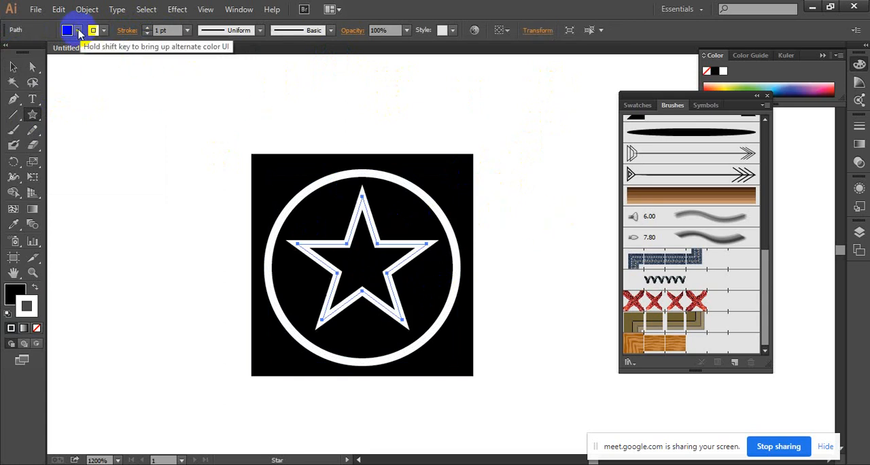
click(67, 30)
click(25, 53)
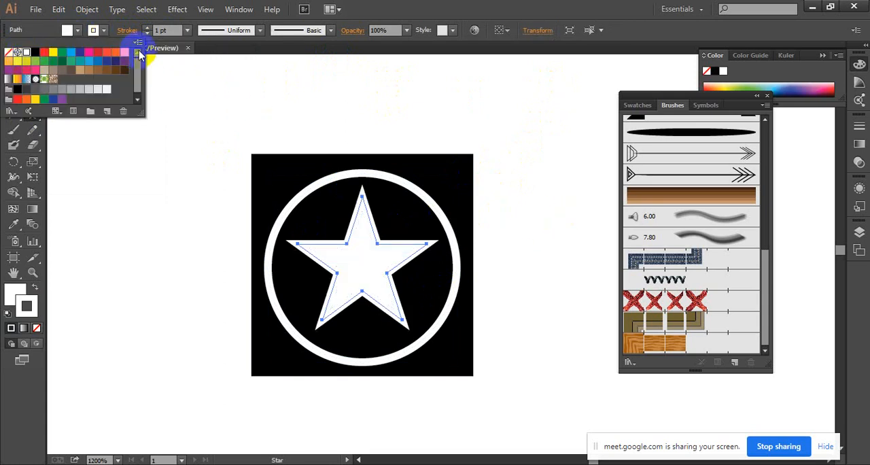
click(104, 31)
click(105, 31)
click(9, 53)
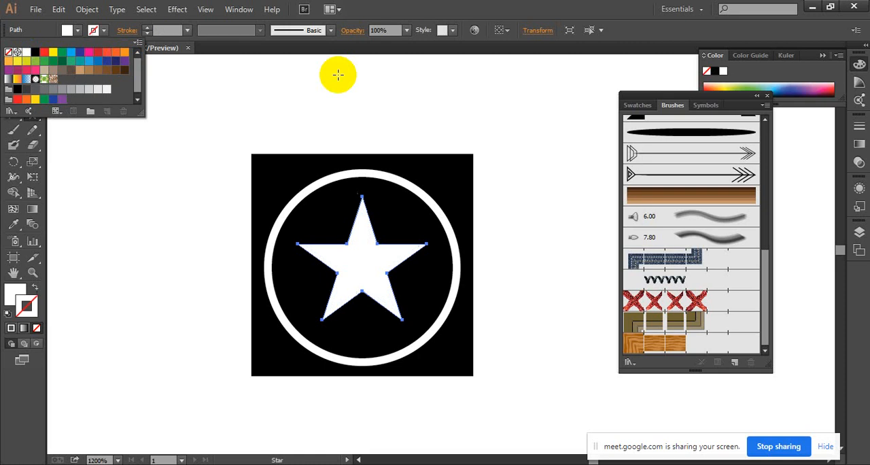
key(Escape)
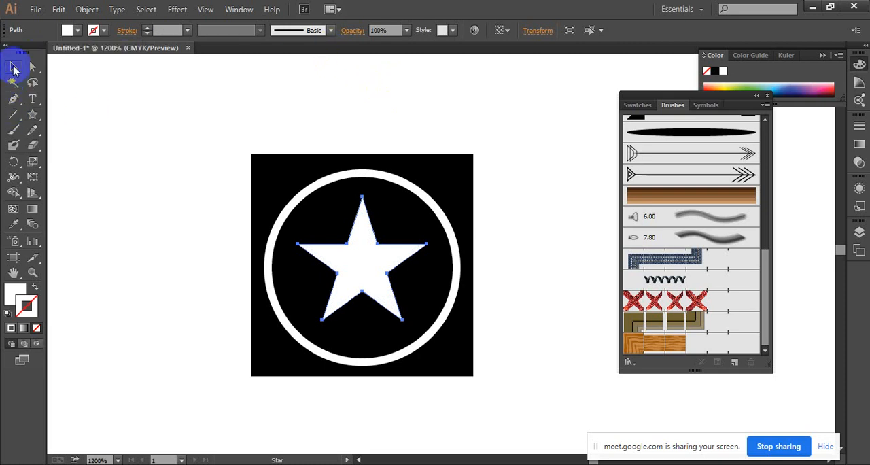
Group the black square, the circle and the star together.
click(13, 68)
click(163, 96)
ctrl+alt+click(427, 216)
ctrl+alt+click(495, 284)
drag(494, 284, 399, 266)
drag(225, 181, 484, 363)
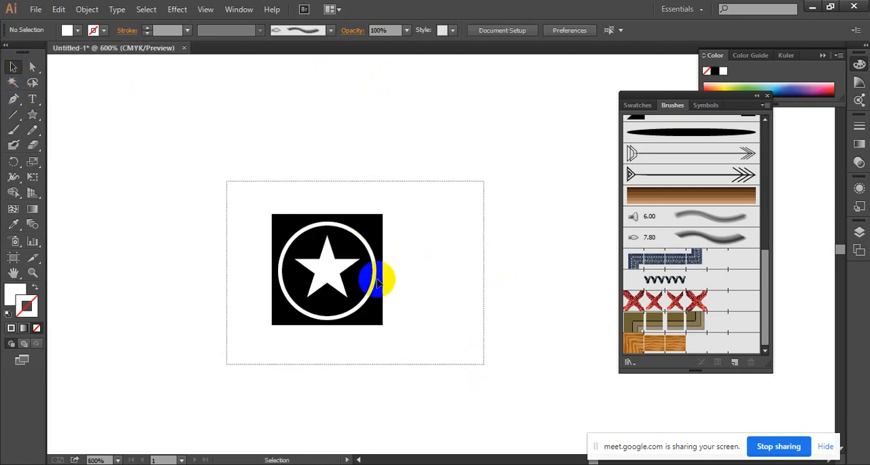
right_click(365, 270)
click(408, 331)
click(231, 200)
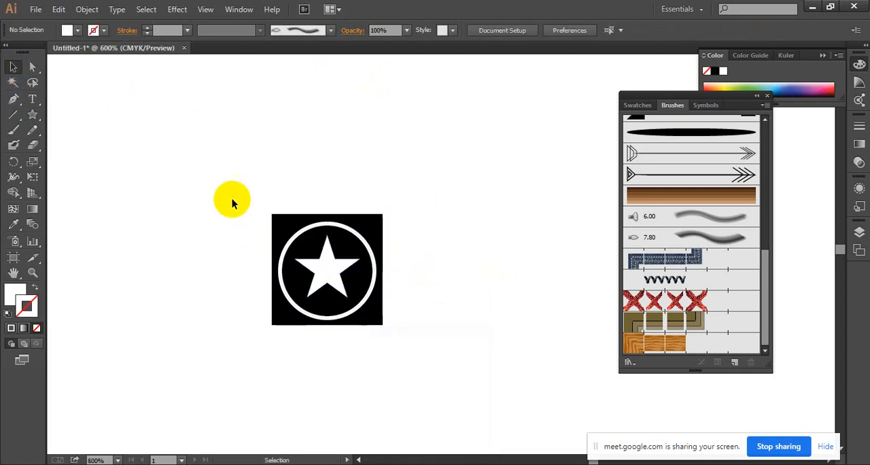
ctrl+alt+click(432, 317)
Create a pattern brush from the star group, keeping the default pattern brush options.
mouse_move(418, 274)
mouse_down()
mouse_move(369, 253)
mouse_move(385, 237)
mouse_move(701, 271)
mouse_up()
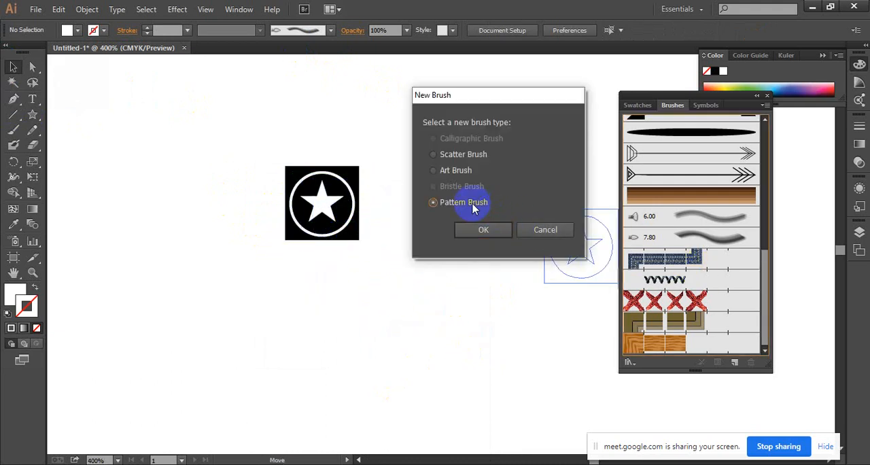
click(492, 228)
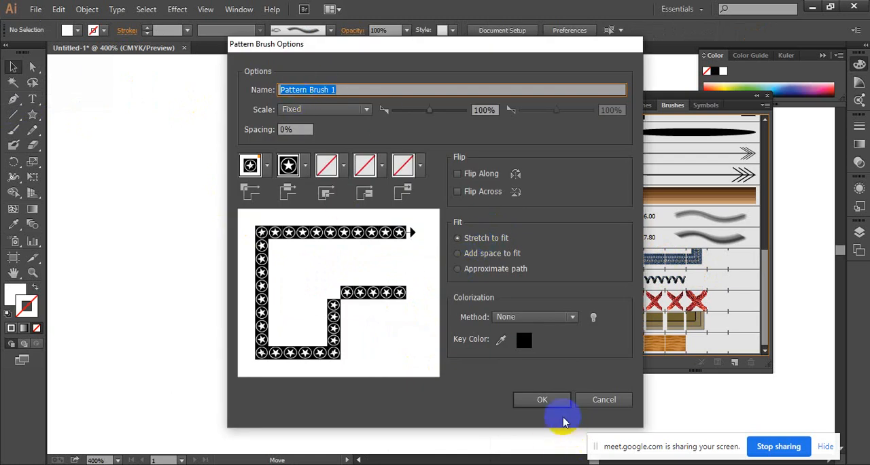
click(544, 401)
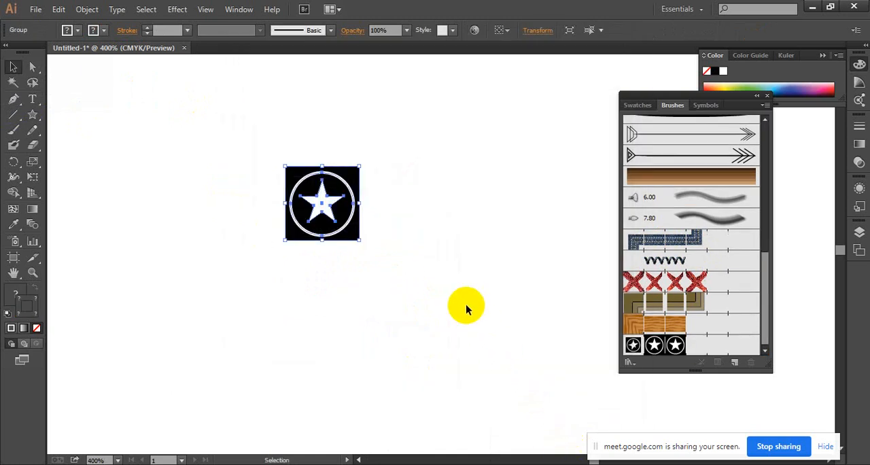
Delete the original star group from the artboard.
key(Delete)
key(ctrl+0)
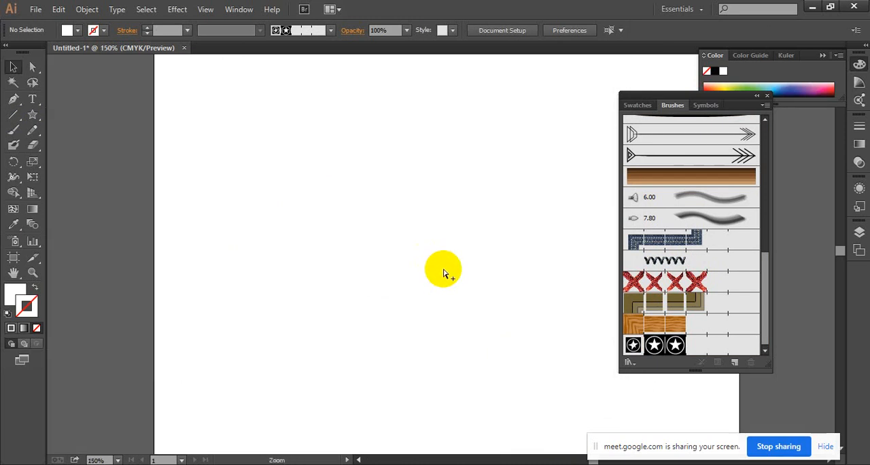
scroll(443, 272, down, 1)
drag(443, 269, 310, 243)
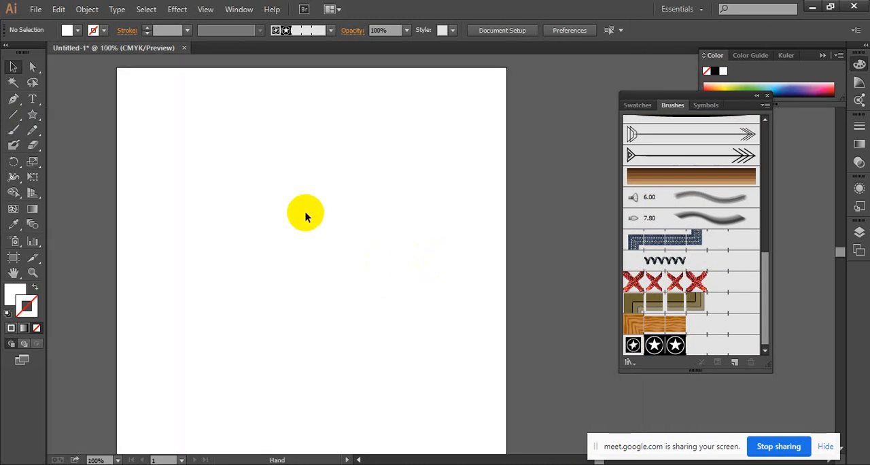
Paint a curved diagonal stroke across the artboard with the new star pattern brush and inspect its tiles.
click(14, 129)
click(688, 344)
mouse_move(270, 373)
mouse_down()
mouse_move(270, 352)
mouse_move(335, 215)
mouse_move(445, 171)
mouse_up()
scroll(408, 253, up, 4)
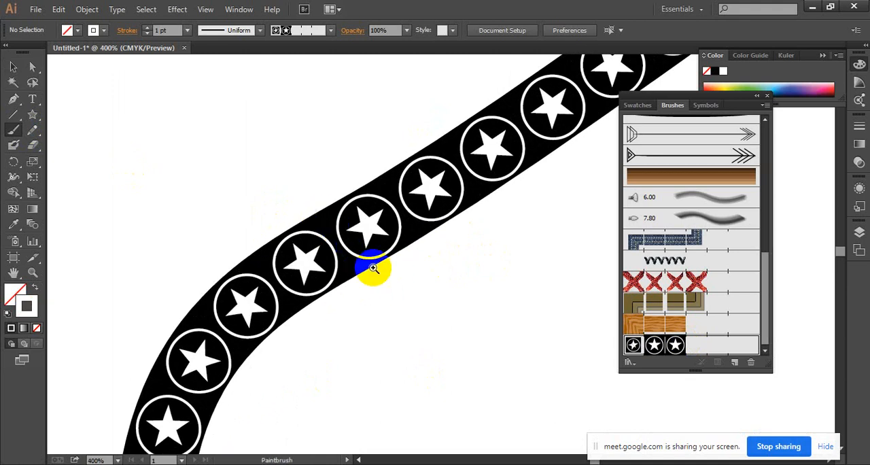
click(373, 267)
click(343, 299)
click(407, 277)
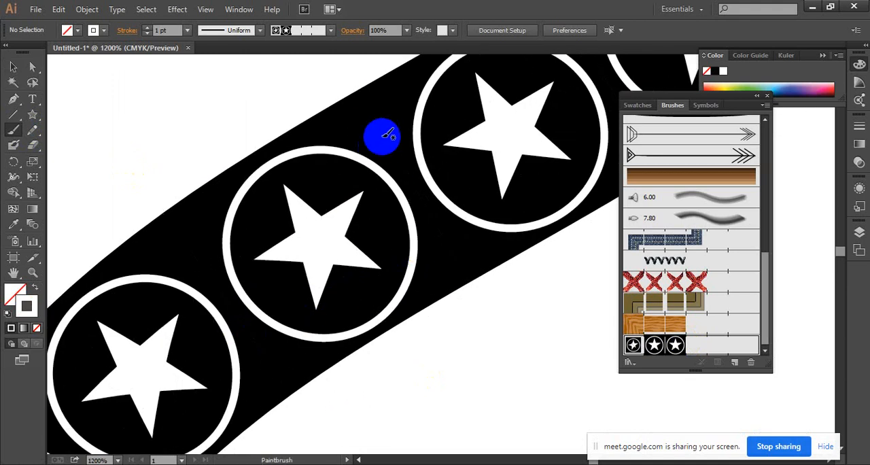
Paint a short curved stroke and a sharp-cornered zigzag stroke beside the existing one with the star pattern brush.
ctrl+alt+click(454, 270)
ctrl+alt+click(454, 270)
ctrl+alt+click(454, 271)
ctrl+alt+click(453, 272)
ctrl+alt+click(454, 273)
ctrl+alt+click(454, 273)
drag(453, 280, 303, 199)
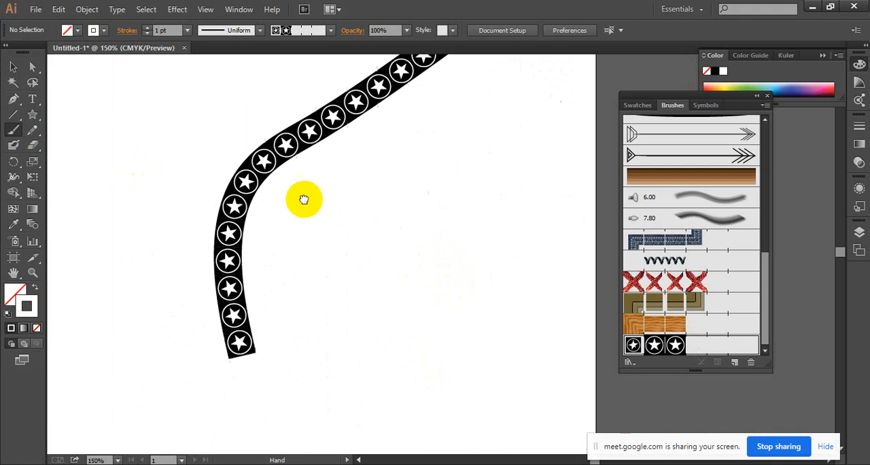
mouse_move(317, 268)
mouse_down()
mouse_move(363, 167)
mouse_move(477, 124)
mouse_up()
mouse_move(352, 296)
mouse_down()
mouse_move(402, 275)
mouse_move(491, 258)
mouse_move(360, 393)
mouse_move(306, 420)
mouse_up()
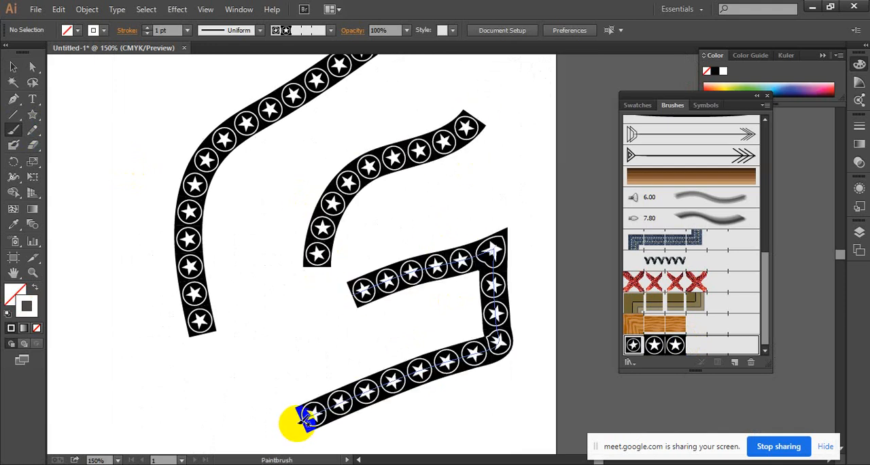
Select all the star brush strokes on the artboard and delete them.
click(14, 67)
mouse_move(178, 110)
mouse_down()
mouse_move(498, 407)
mouse_move(551, 428)
mouse_up()
key(Delete)
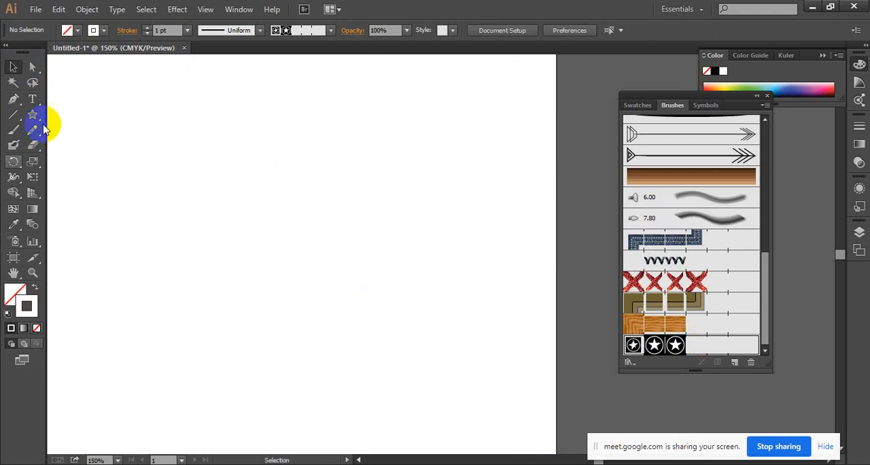
Draw a large circle on the empty artboard with the Ellipse tool.
drag(32, 117, 87, 144)
drag(200, 167, 406, 373)
ctrl+alt+click(390, 273)
ctrl+alt+click(390, 272)
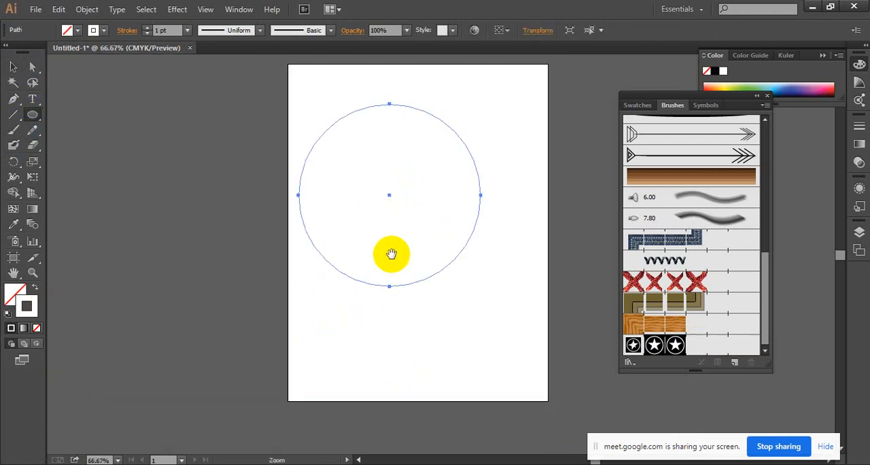
drag(392, 254, 363, 281)
Move the circle horizontally to the middle of the artboard and apply the star pattern brush to its outline.
click(14, 69)
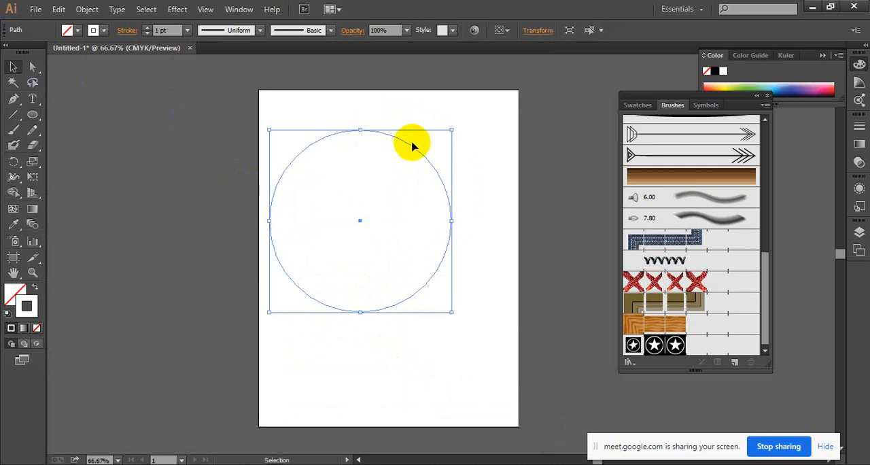
drag(427, 146, 515, 164)
key(ctrl+plus)
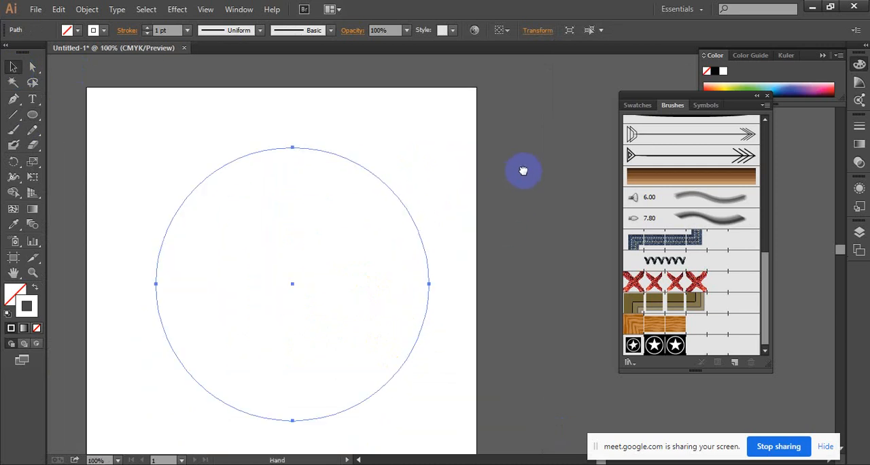
click(720, 347)
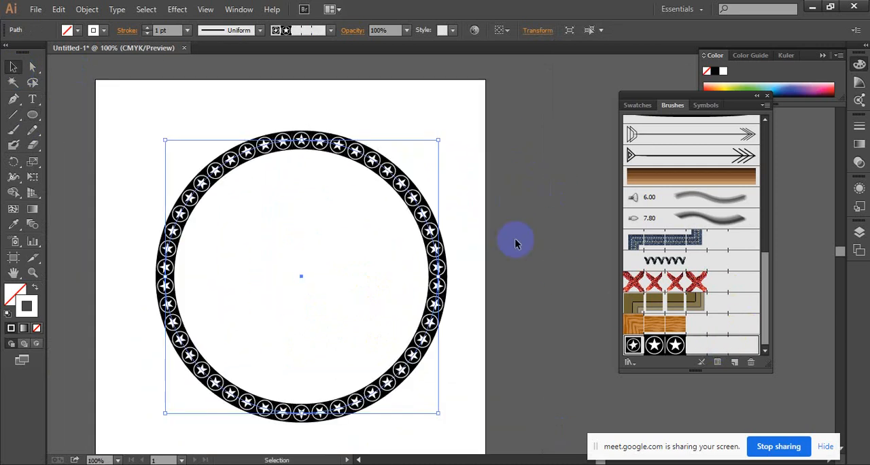
click(413, 258)
key(ctrl+plus)
drag(367, 260, 468, 217)
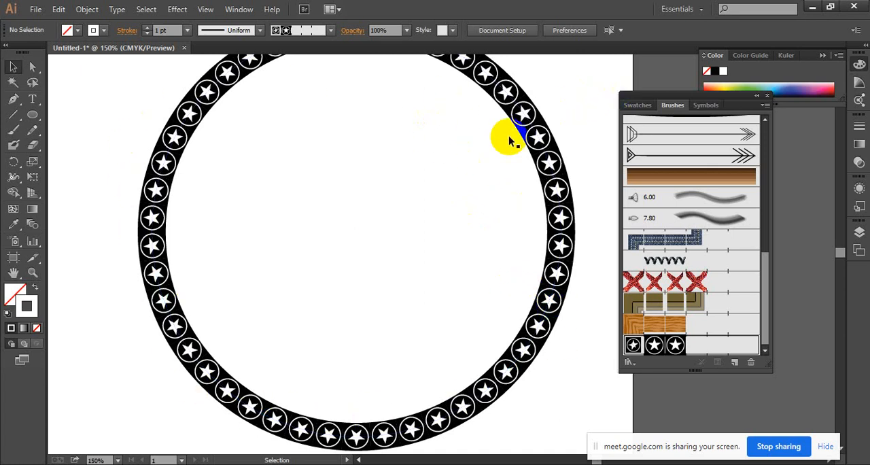
Delete the star-patterned circle from the artboard.
scroll(467, 175, up, 3)
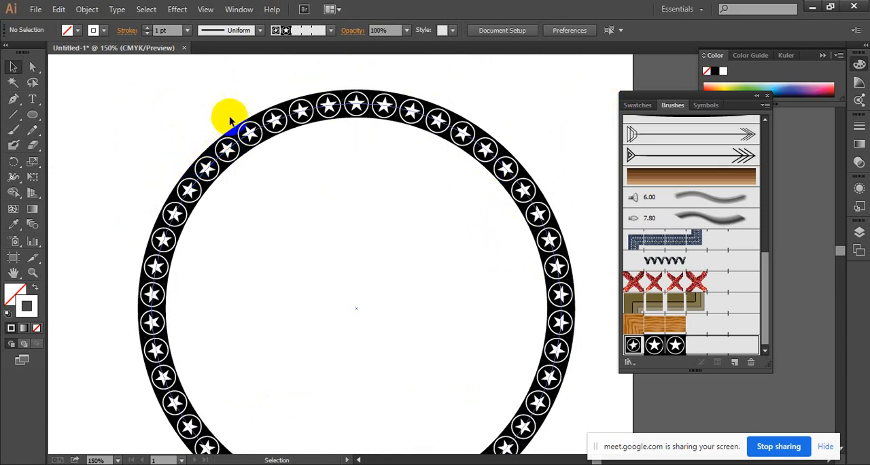
drag(198, 109, 314, 216)
key(Delete)
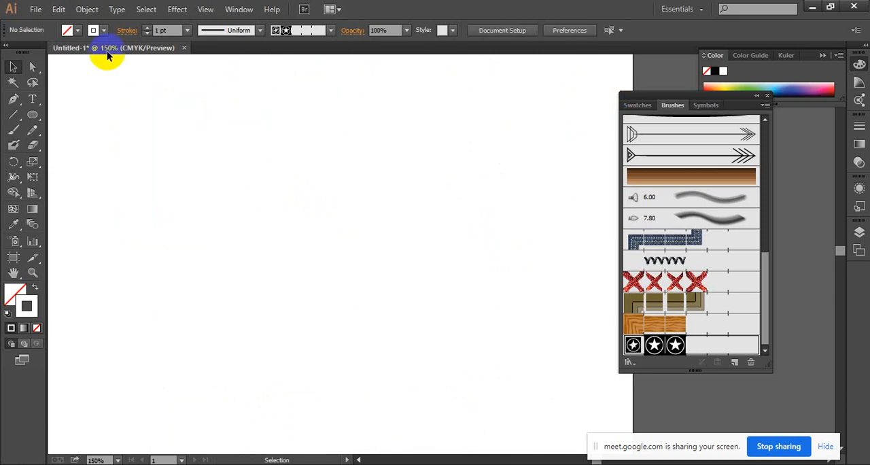
Draw a small upright rectangle, about twice as tall as wide, on the artboard.
drag(36, 114, 72, 113)
drag(297, 145, 359, 256)
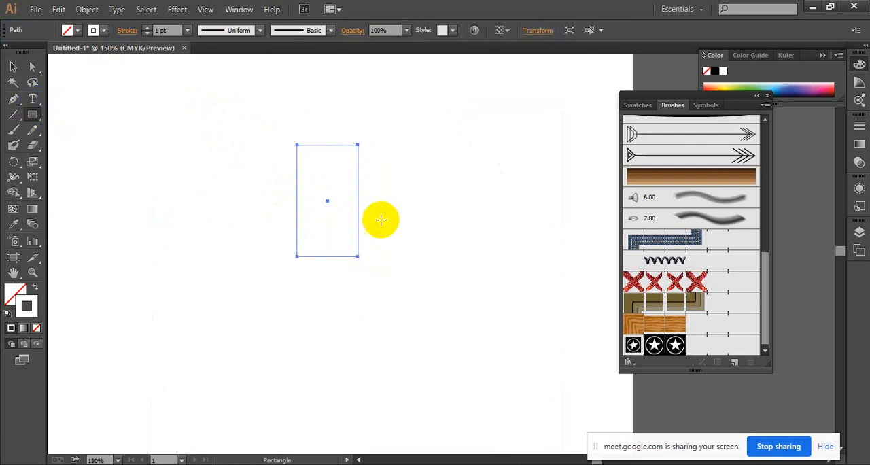
click(8, 63)
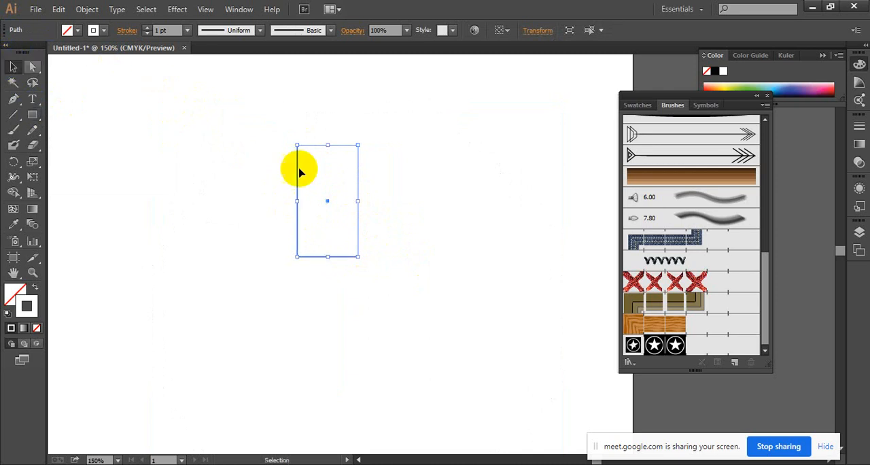
ctrl+click(345, 179)
ctrl+click(428, 231)
drag(483, 258, 379, 202)
drag(449, 168, 300, 255)
Give the rectangle a black stroke with a weight of 0.5 pt.
click(100, 31)
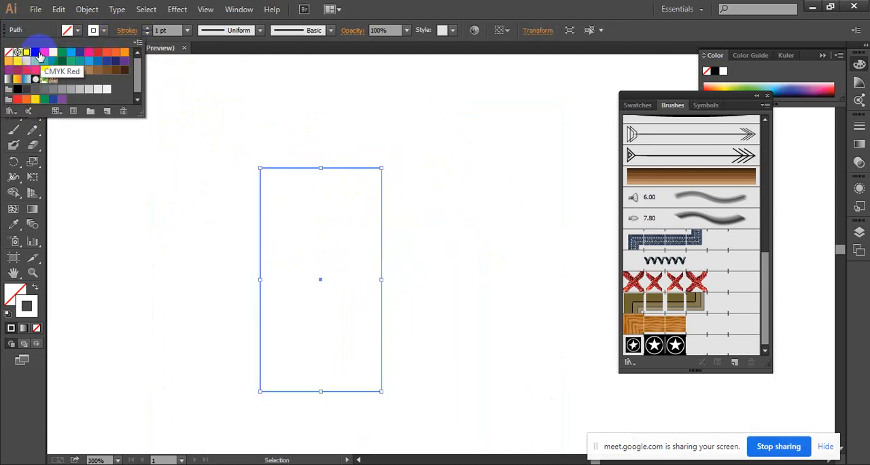
click(36, 52)
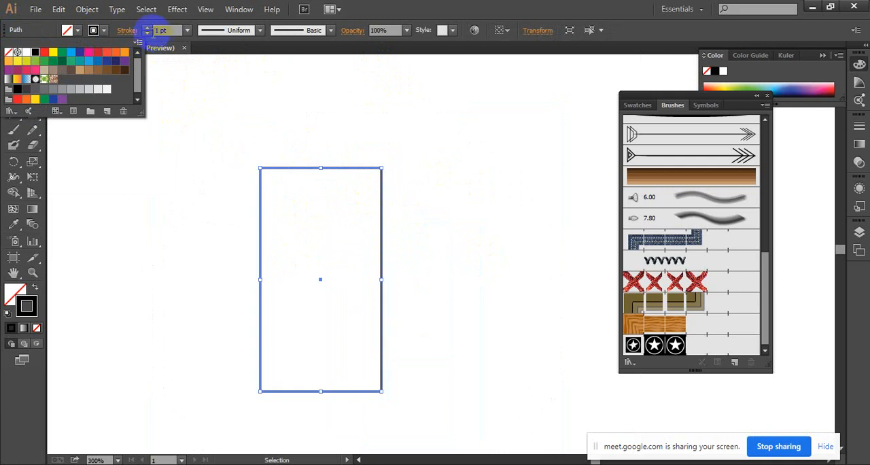
click(187, 30)
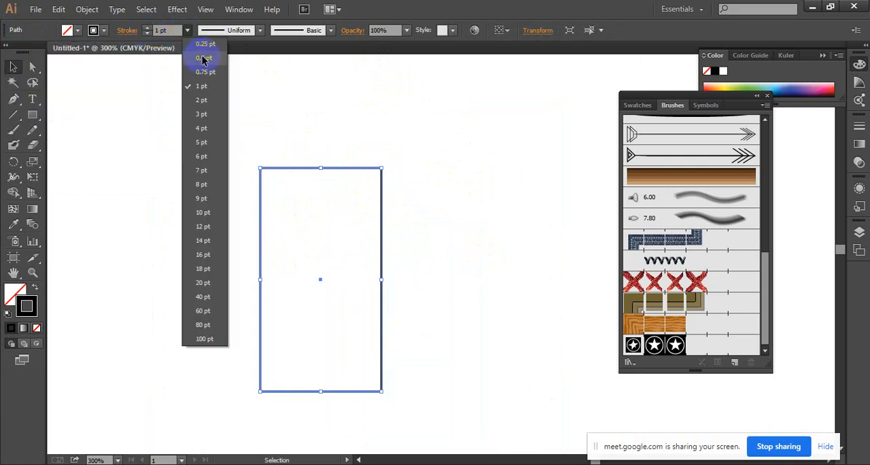
click(203, 58)
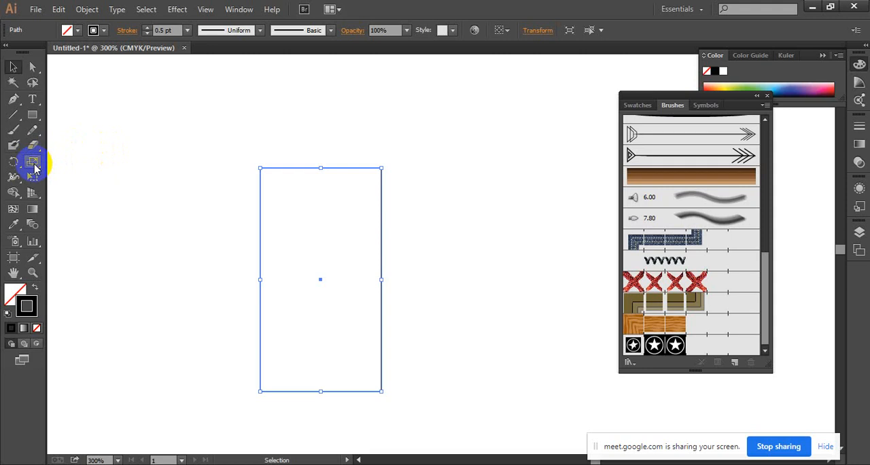
Scale a smaller copy of the rectangle about its centre and repeat the transformation to nest rectangles down to the middle.
click(34, 166)
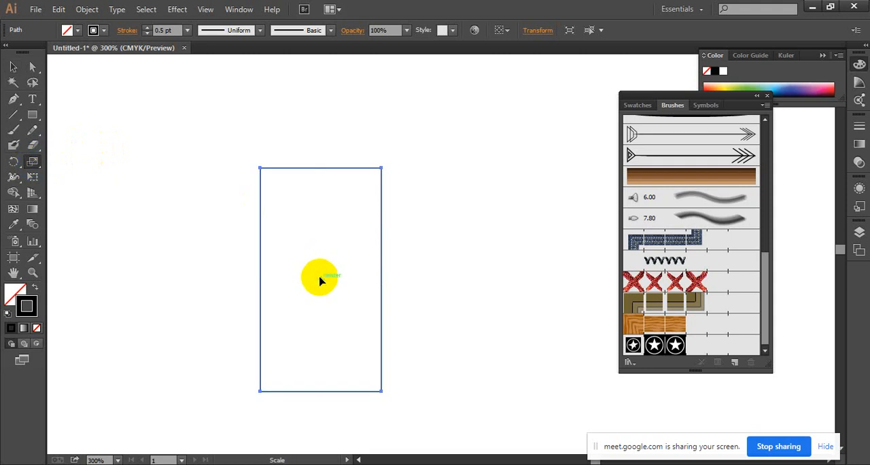
drag(376, 172, 365, 182)
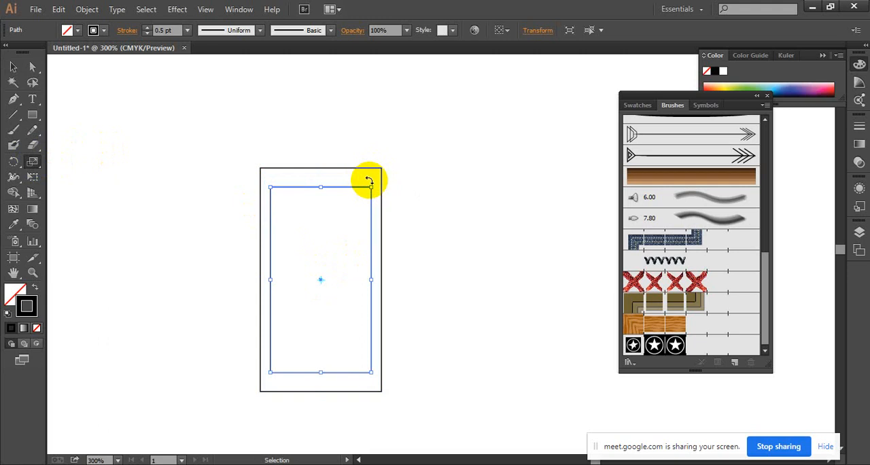
key(ctrl+d)
key(ctrl+d)
key(ctrl+d)
key(ctrl+d)
key(ctrl+d)
key(ctrl+d)
key(ctrl+d)
key(ctrl+d)
key(ctrl+d)
key(ctrl+d)
key(ctrl+d)
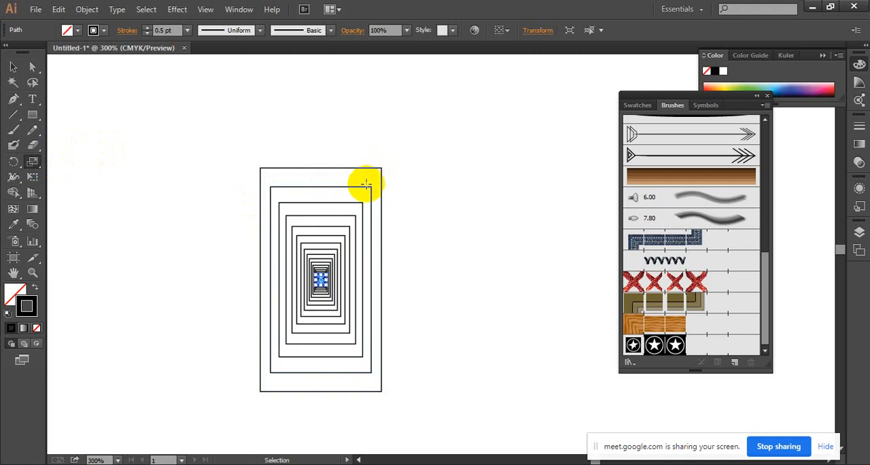
Select all the nested rectangles, scale them down slightly and group them.
click(10, 68)
drag(185, 125, 479, 316)
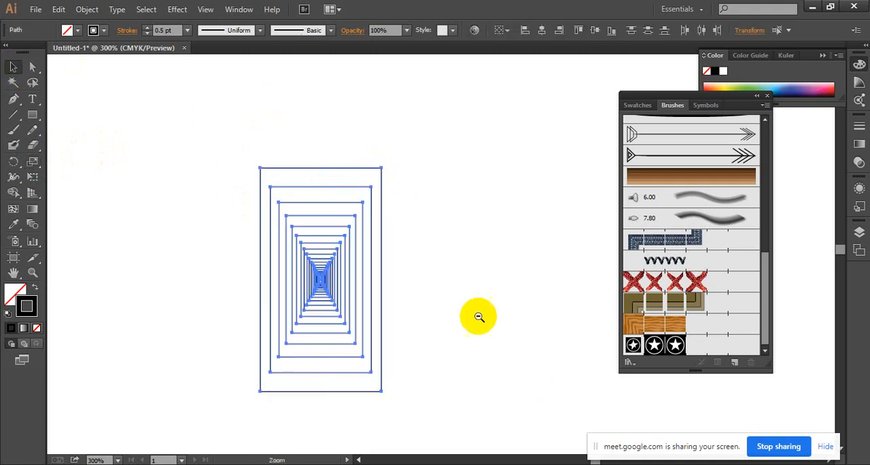
alt+click(479, 317)
alt+click(445, 229)
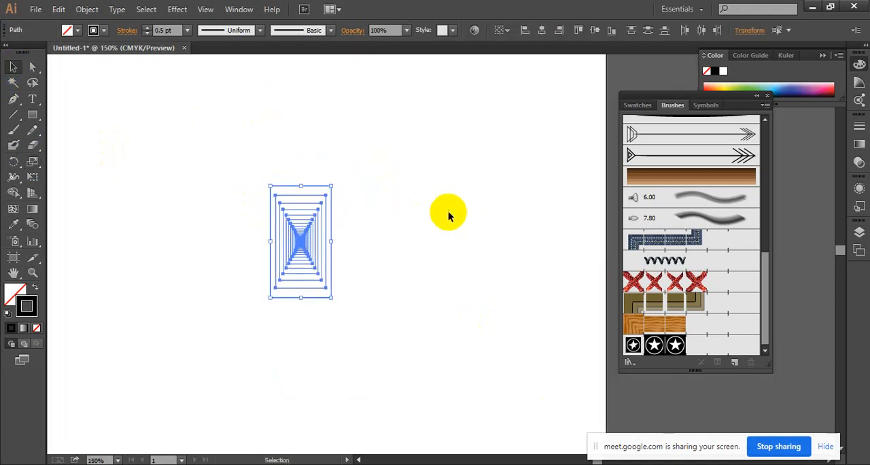
drag(208, 154, 323, 285)
click(374, 262)
click(308, 243)
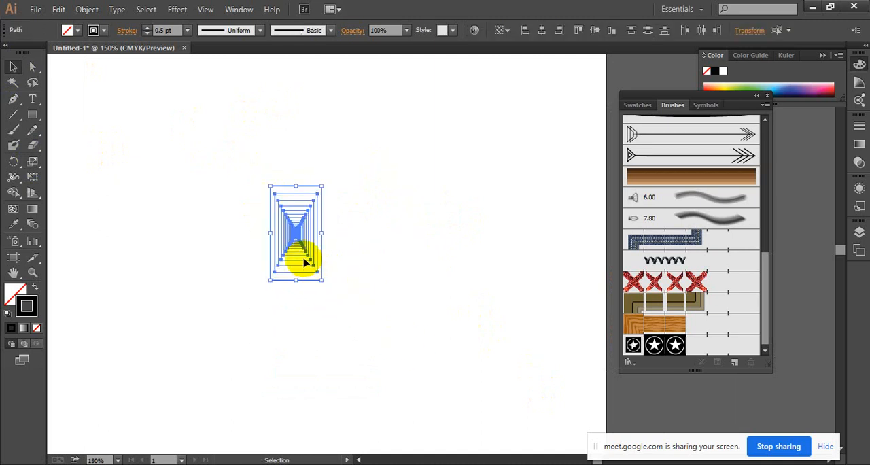
right_click(305, 259)
click(363, 322)
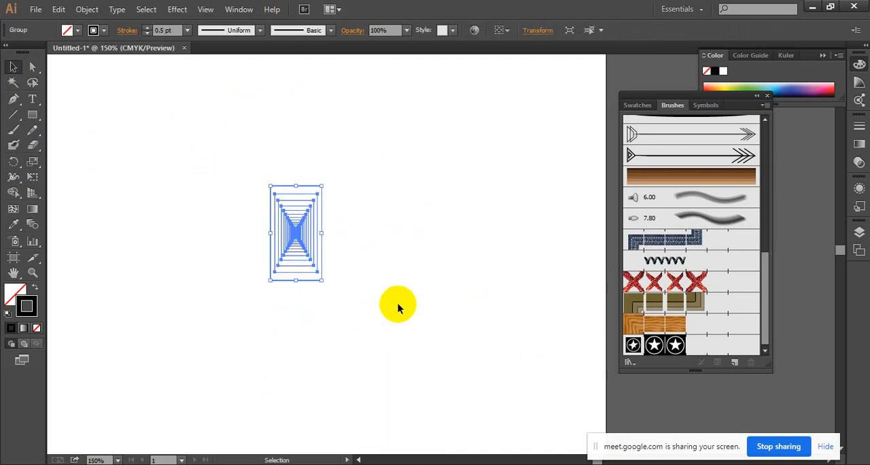
Create a pattern brush from the nested rectangle group with the default options and delete the original group.
click(361, 275)
mouse_move(294, 231)
mouse_down()
mouse_move(409, 274)
mouse_move(695, 304)
mouse_up()
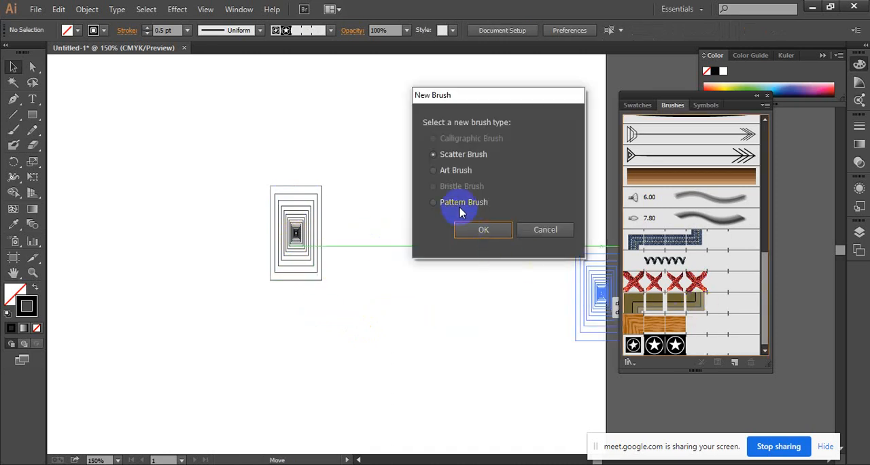
click(497, 233)
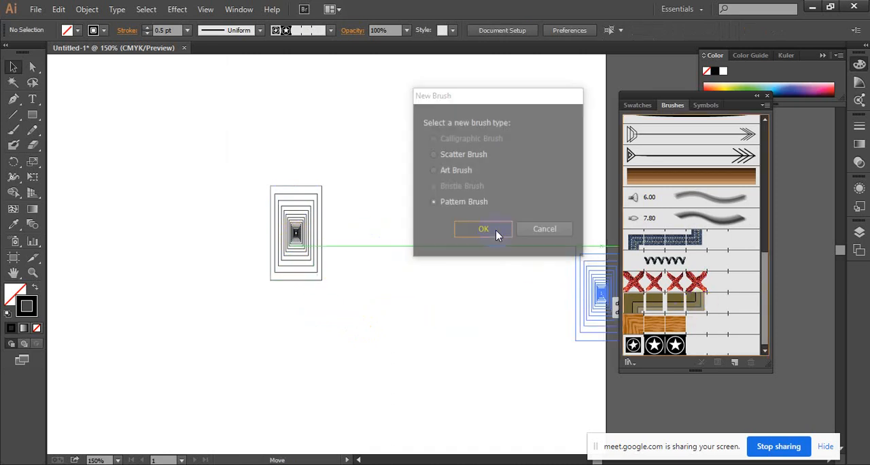
click(550, 401)
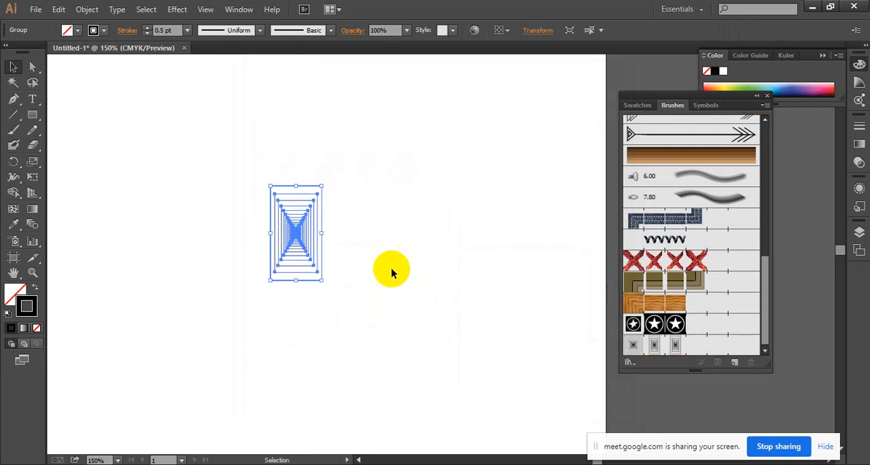
key(Delete)
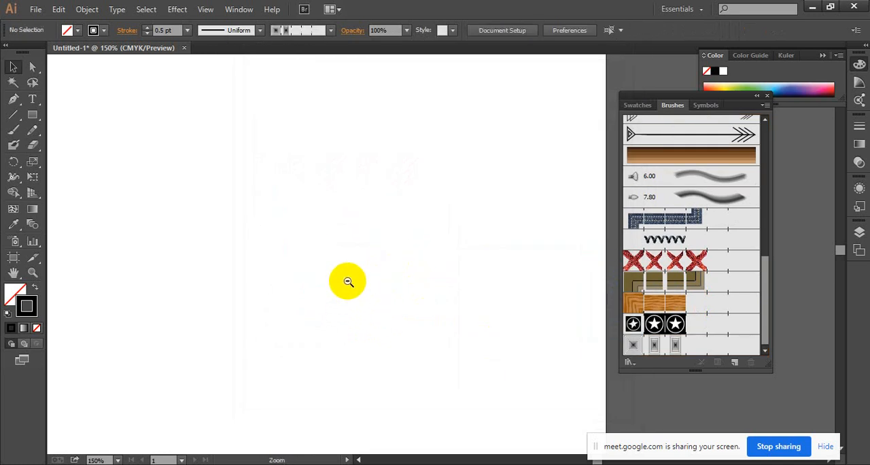
Draw a large circle on the cleared artboard as a path for the nested rectangle brush.
ctrl+alt+click(348, 281)
ctrl+alt+click(349, 280)
drag(505, 331, 272, 248)
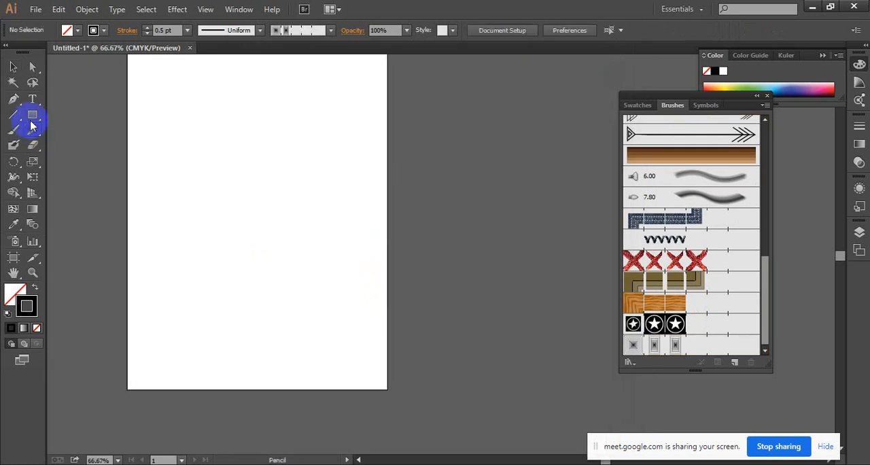
drag(31, 125, 78, 144)
drag(169, 117, 380, 325)
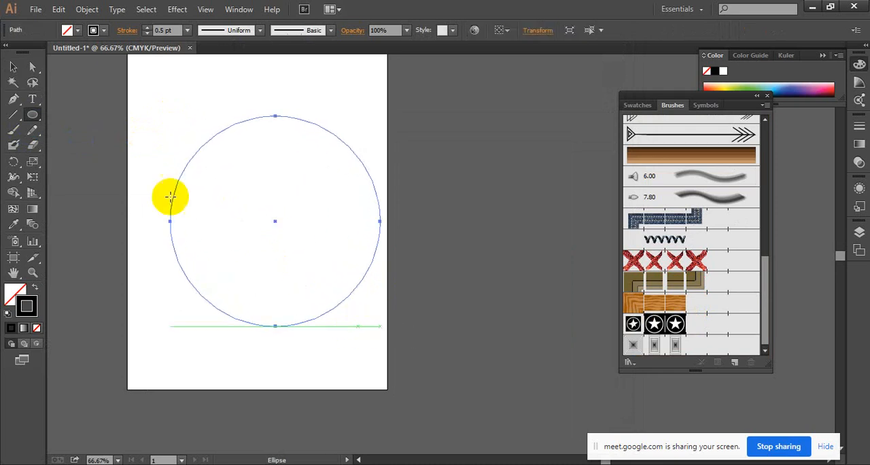
Move the circle to the middle of the artboard's width and apply the nested rectangle pattern brush to it.
click(13, 67)
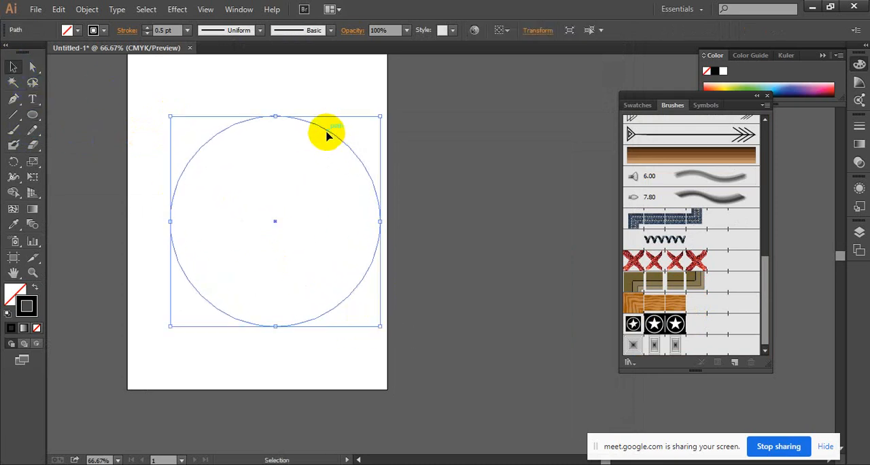
mouse_move(327, 134)
mouse_down()
mouse_move(297, 111)
mouse_move(304, 115)
mouse_up()
scroll(702, 344, down, 1)
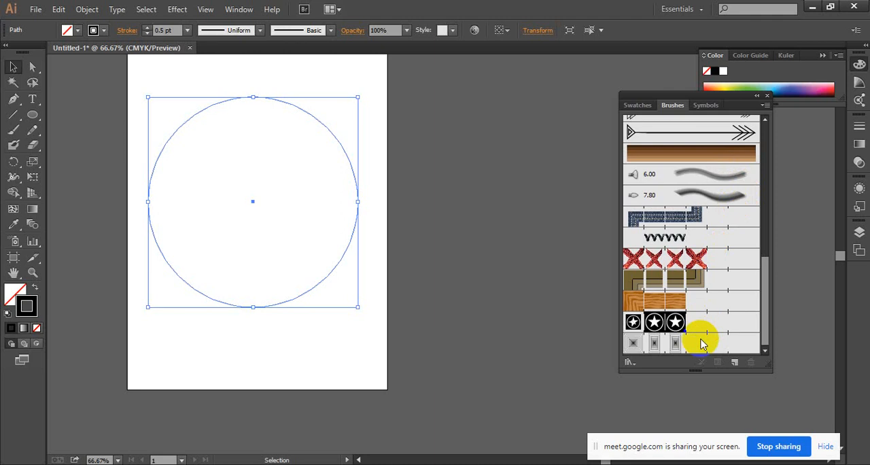
click(701, 343)
click(401, 203)
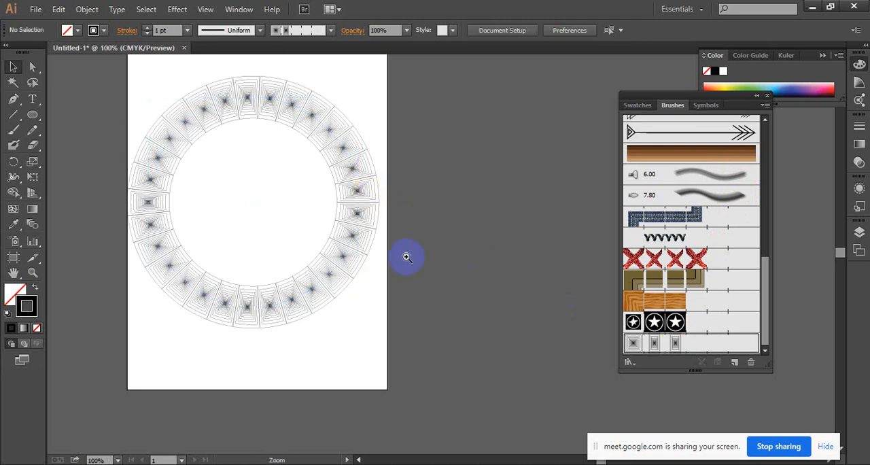
Examine how the nested rectangle tiles bend and join around the circle.
ctrl+click(370, 276)
drag(308, 260, 388, 238)
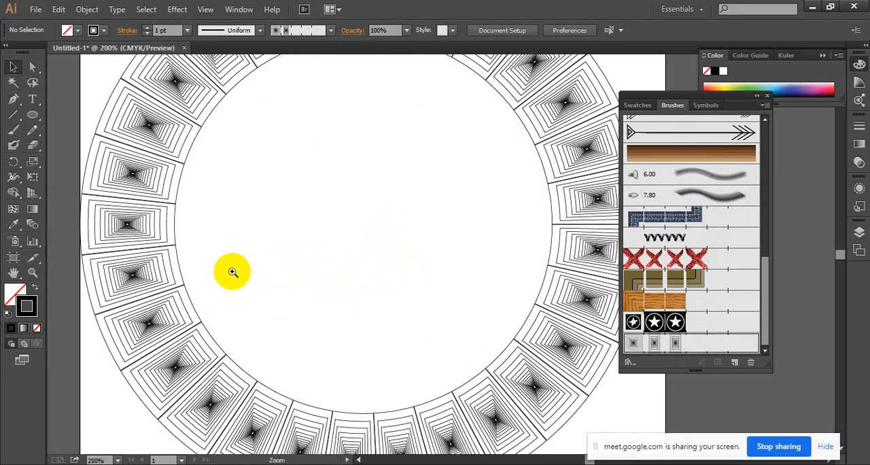
click(231, 272)
click(356, 278)
click(394, 258)
drag(459, 284, 387, 231)
ctrl+alt+click(498, 194)
ctrl+alt+click(499, 194)
drag(498, 195, 386, 373)
ctrl+click(500, 200)
ctrl+click(499, 259)
drag(396, 293, 431, 254)
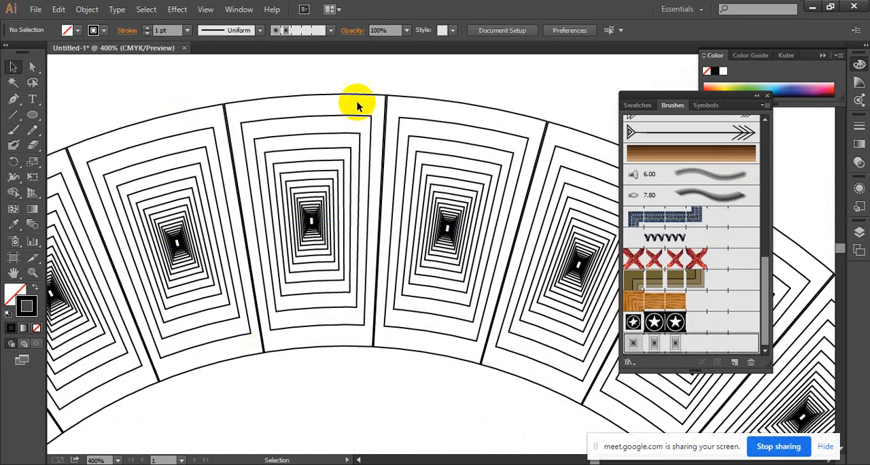
ctrl+alt+click(407, 299)
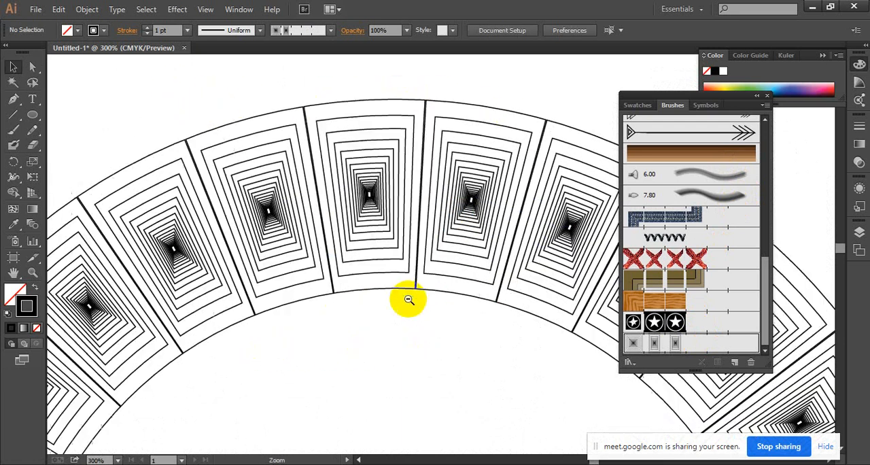
Undo the nested rectangle brush application and the circle until the artboard is empty.
ctrl+alt+click(408, 300)
ctrl+alt+click(408, 300)
drag(446, 303, 425, 218)
ctrl+alt+click(425, 218)
drag(443, 190, 359, 208)
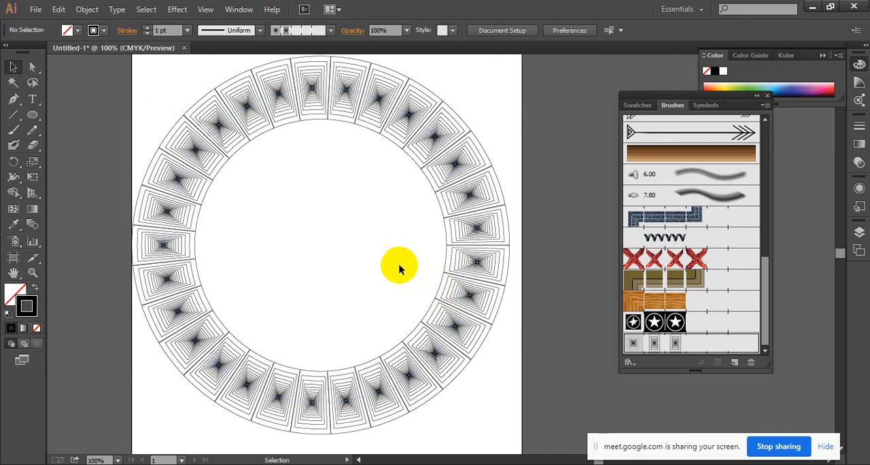
key(ctrl+z)
key(ctrl+z)
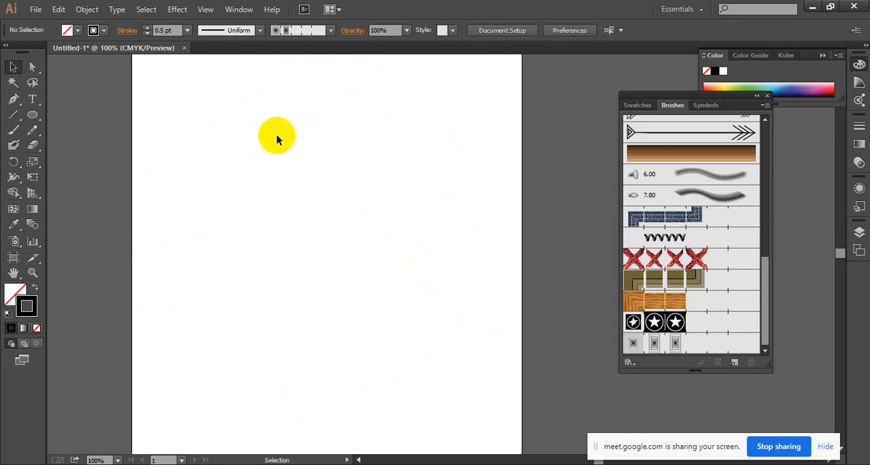
Switch to the Google Meet call in the browser and check the Arabic calligraphy image search.
drag(32, 117, 68, 115)
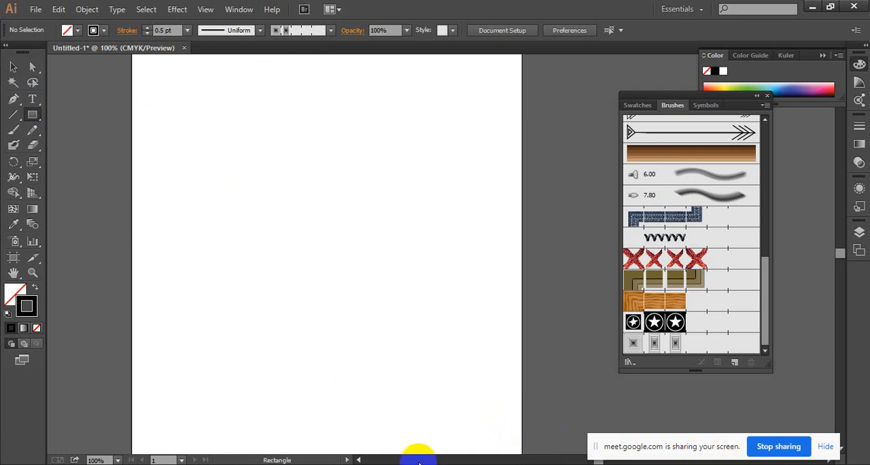
mouse_move(420, 463)
click(357, 435)
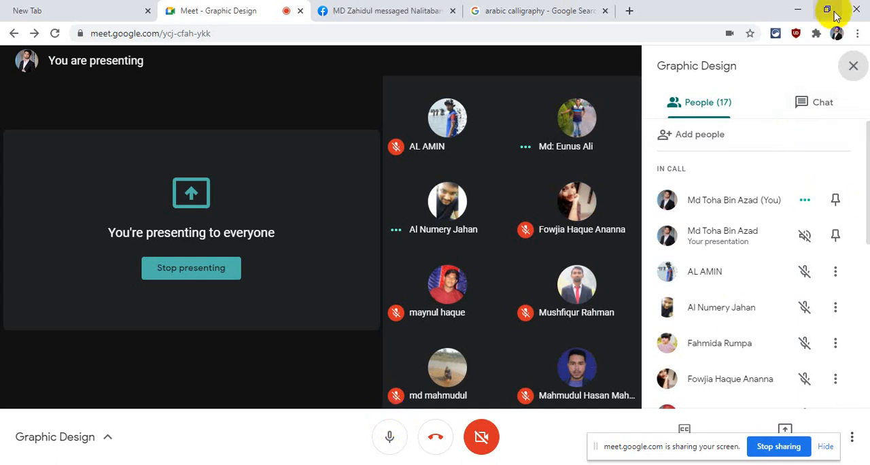
drag(595, 446, 592, 464)
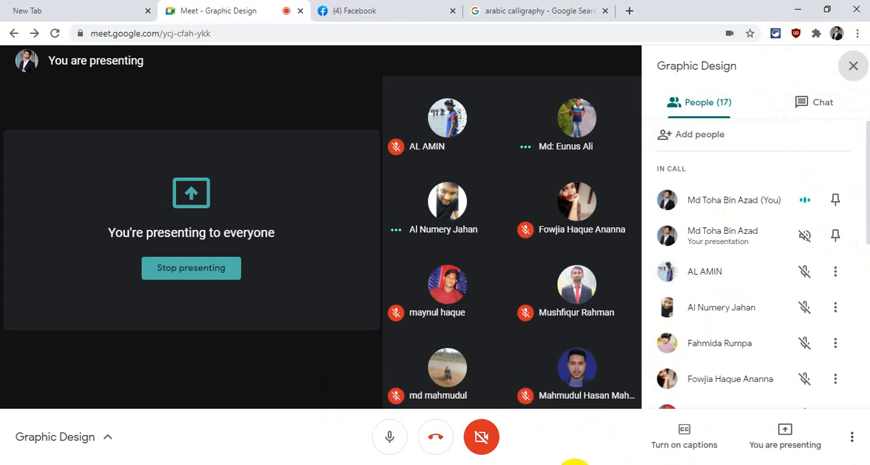
click(591, 464)
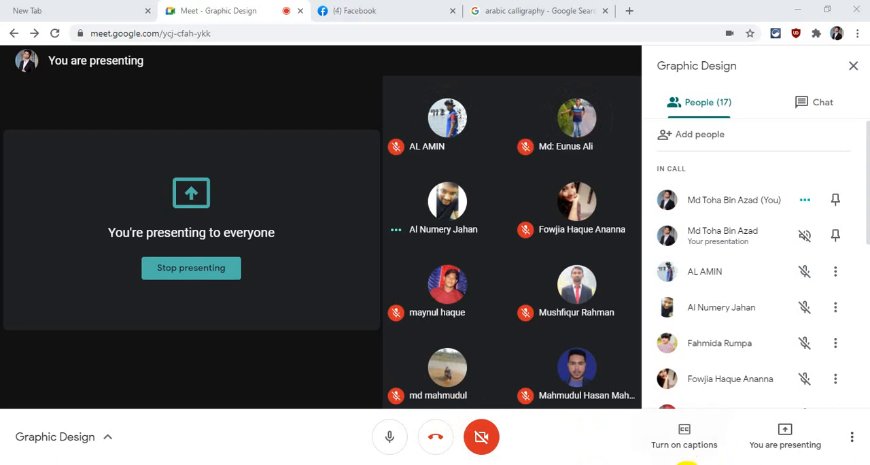
click(728, 464)
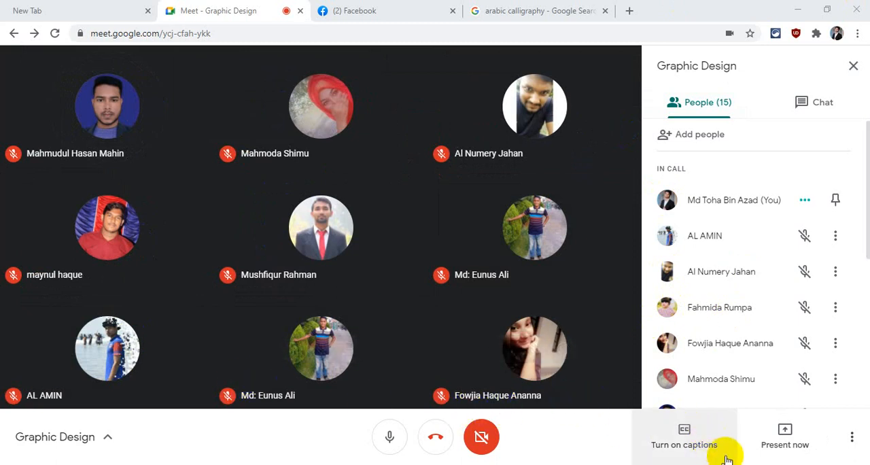
click(532, 5)
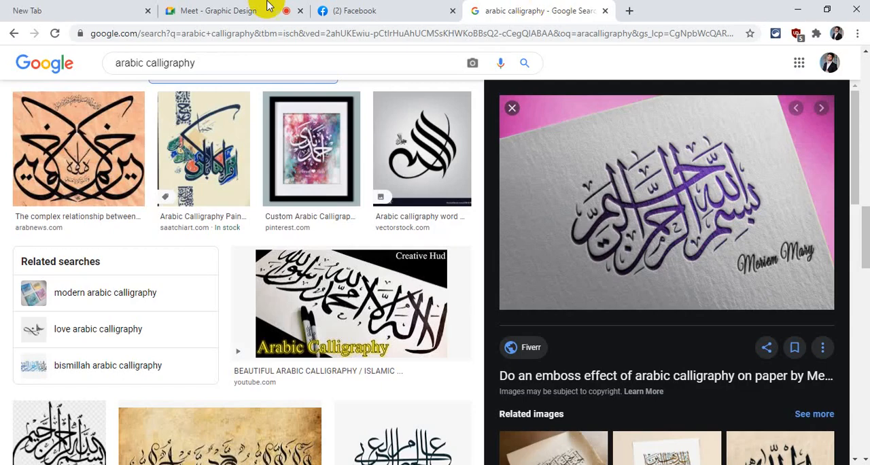
click(193, 6)
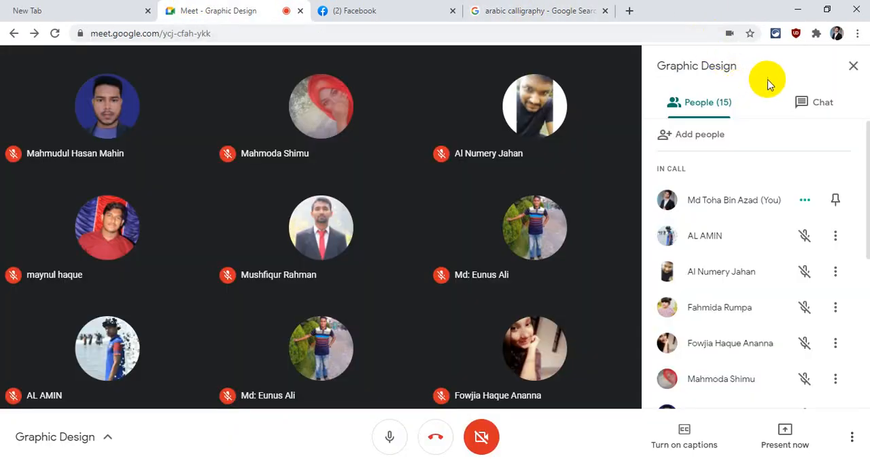
Present the entire screen in the Meet call, dismissing the notification request, and return to Illustrator.
click(779, 451)
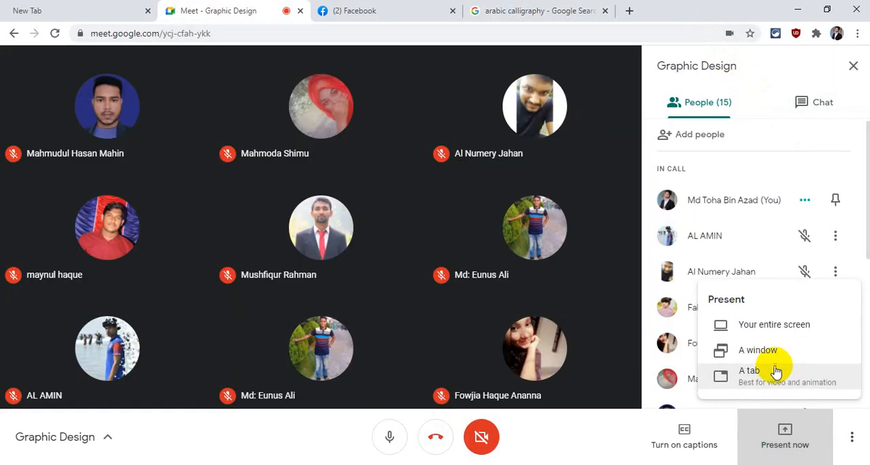
click(763, 330)
click(407, 206)
click(550, 308)
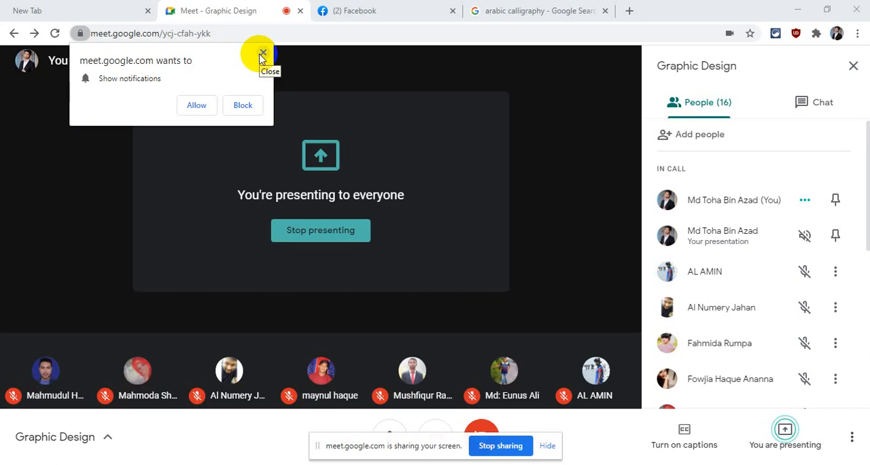
click(262, 53)
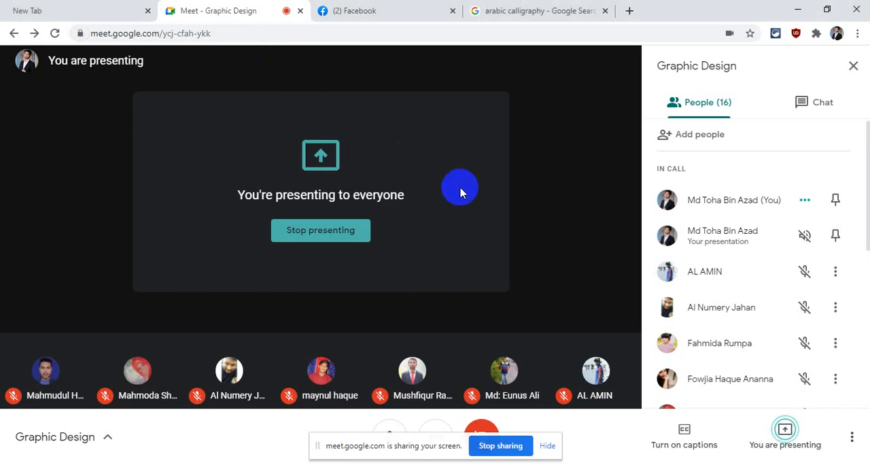
click(797, 9)
click(608, 288)
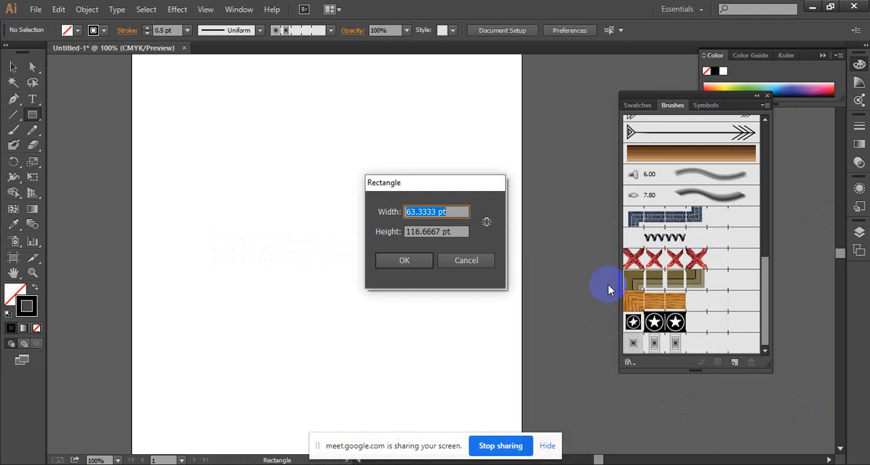
click(469, 262)
click(464, 211)
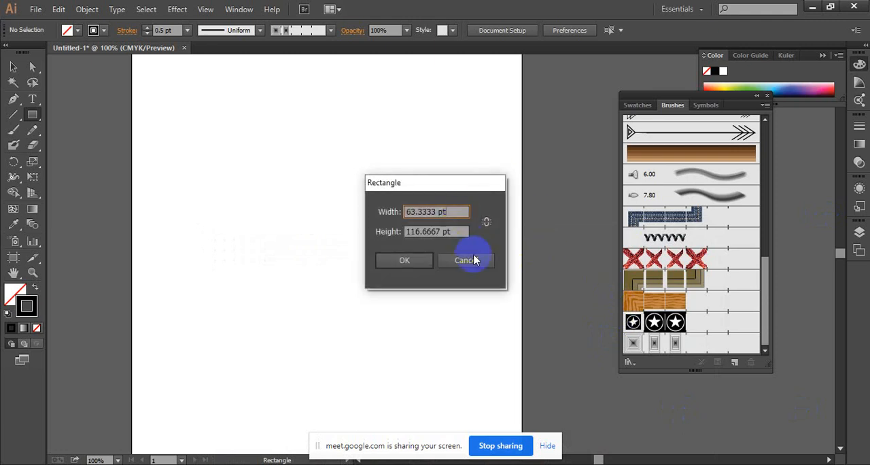
click(478, 262)
click(13, 66)
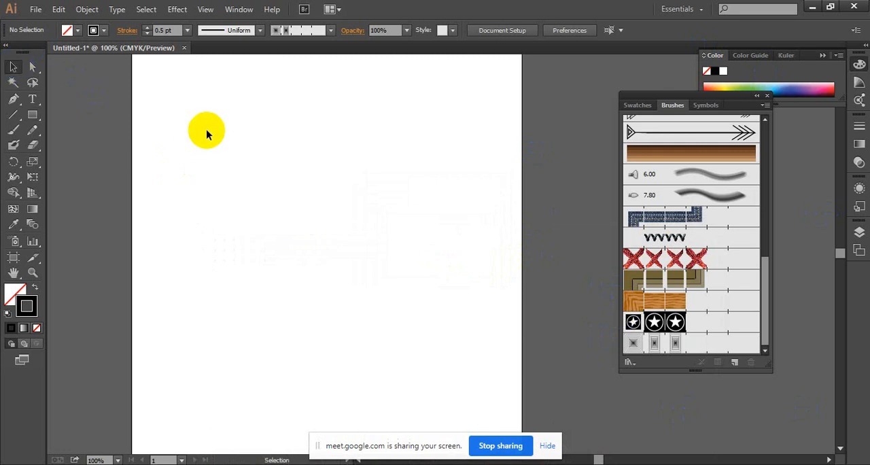
click(725, 197)
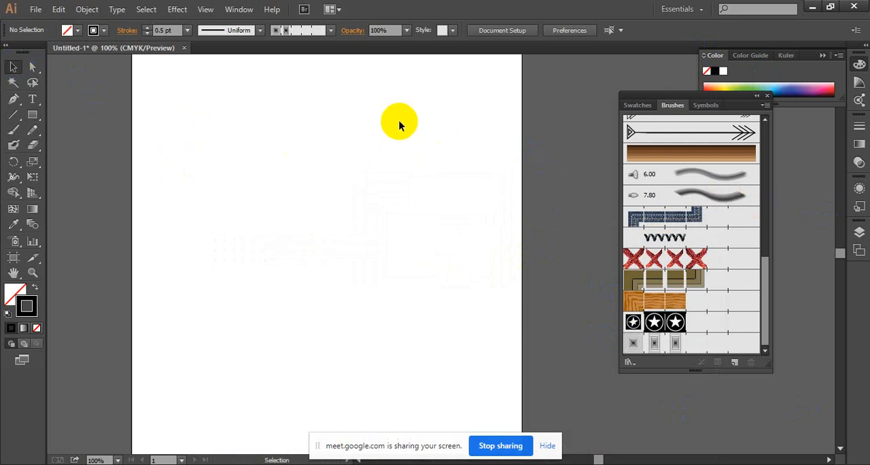
Draw a large circle and scale and move it so that it fits within the artboard's width.
ctrl+alt+click(422, 216)
drag(412, 265, 384, 213)
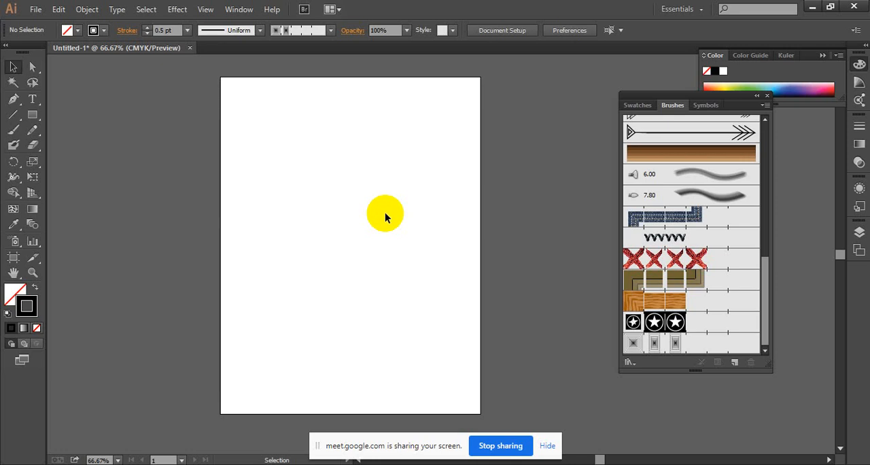
click(653, 323)
drag(32, 114, 98, 144)
drag(297, 132, 369, 282)
click(13, 66)
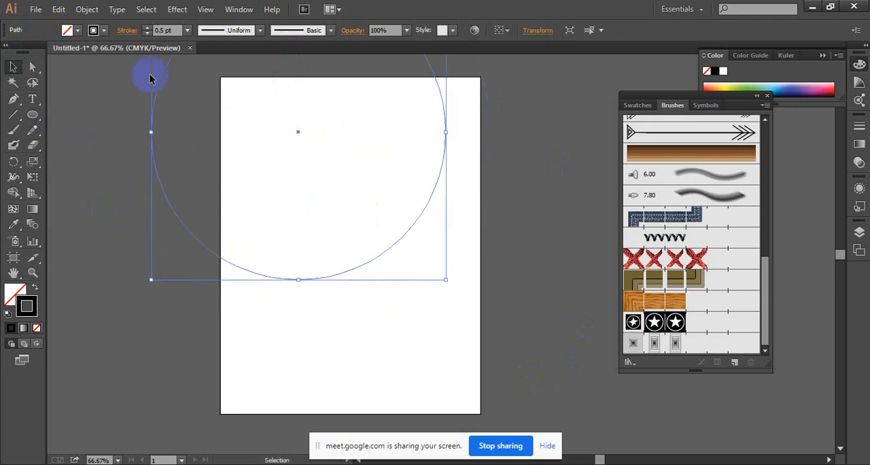
drag(161, 82, 224, 206)
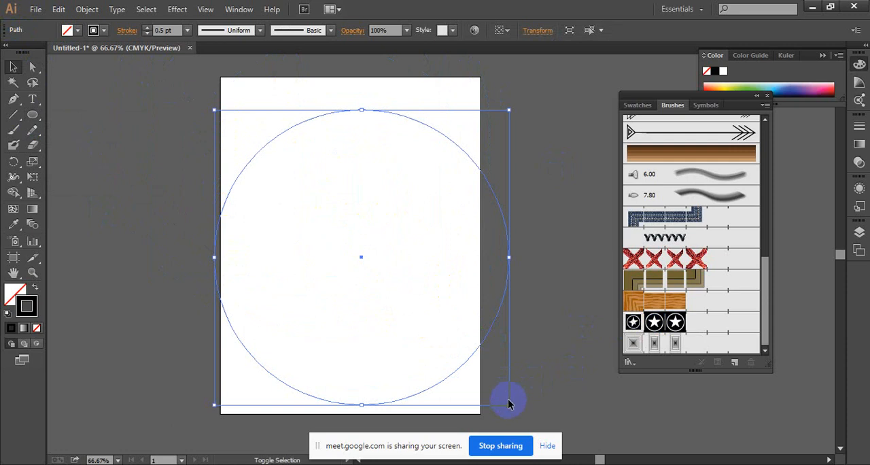
drag(509, 404, 458, 352)
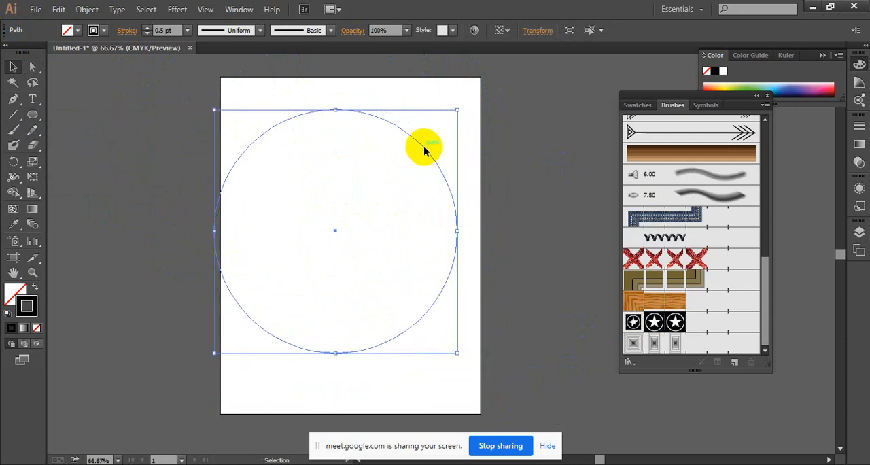
drag(423, 145, 435, 148)
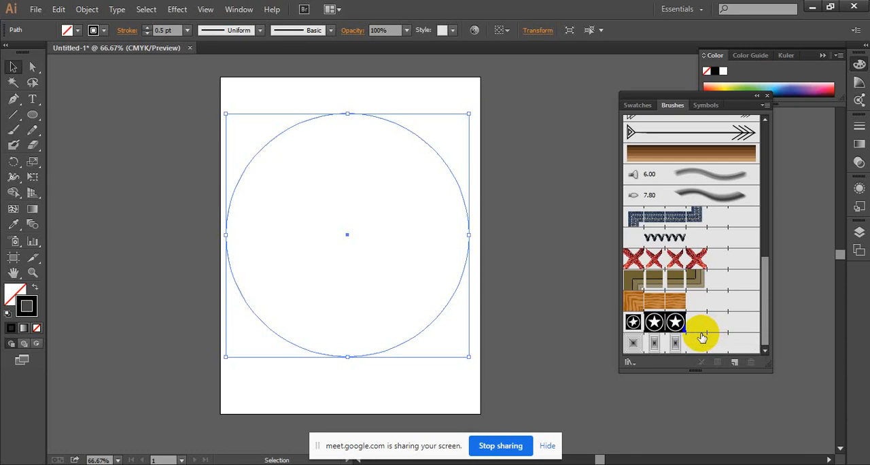
Apply the star pattern brush to the circle, then delete the circle from the artboard.
click(677, 331)
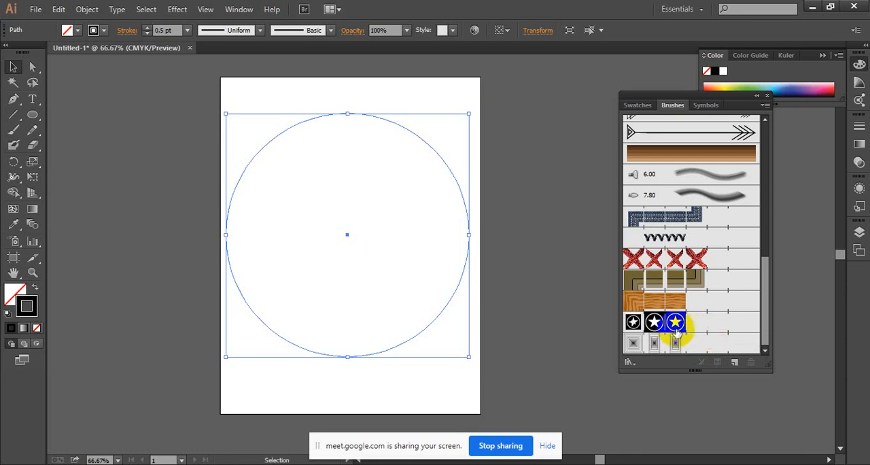
click(530, 218)
drag(295, 179, 484, 321)
key(Delete)
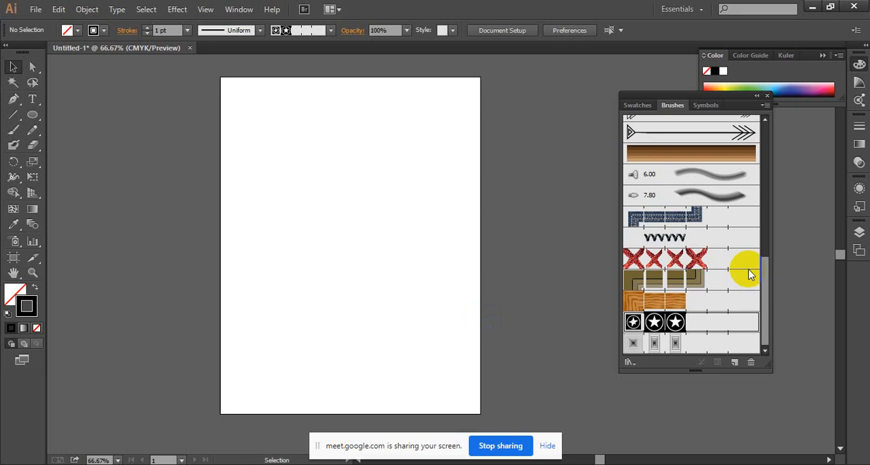
Draw a horizontal line about 89 pt long in the upper part of the empty artboard.
ctrl+click(391, 212)
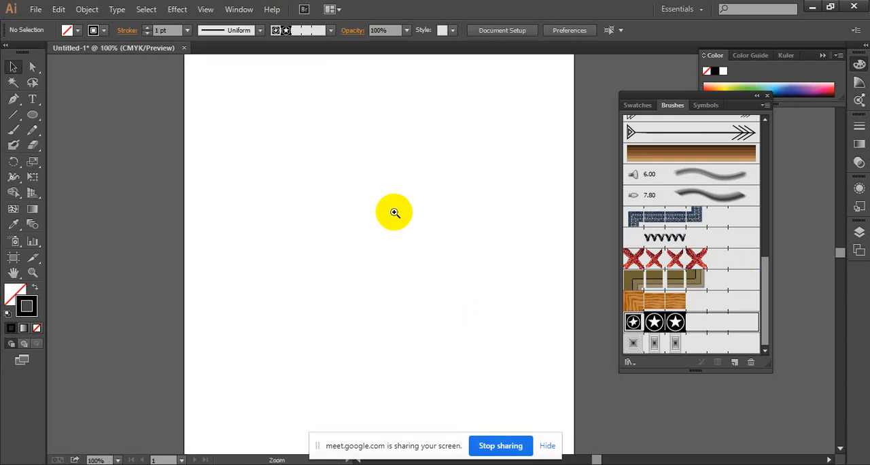
ctrl+click(442, 223)
drag(429, 219, 378, 198)
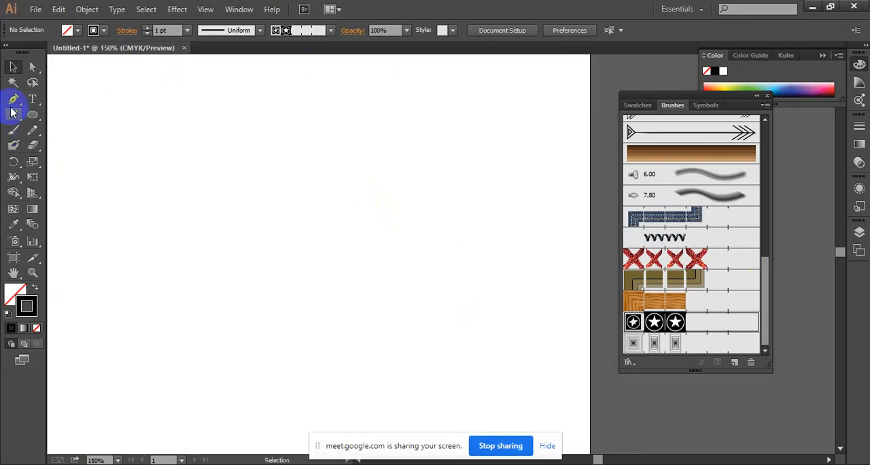
drag(13, 115, 49, 116)
mouse_move(121, 154)
mouse_down()
mouse_move(239, 156)
mouse_move(199, 147)
mouse_move(206, 151)
mouse_up()
ctrl+click(215, 152)
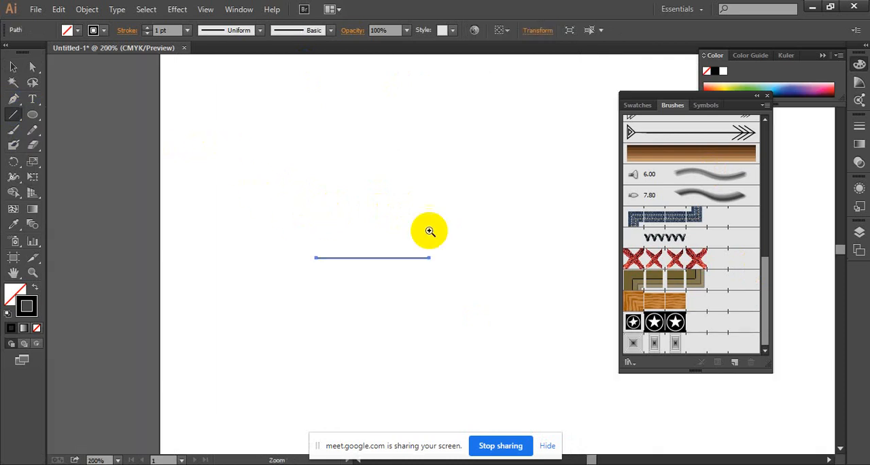
Set the line's stroke weight to 2 pt and deselect it.
ctrl+click(435, 231)
ctrl+click(424, 263)
ctrl+click(424, 262)
drag(385, 272, 374, 199)
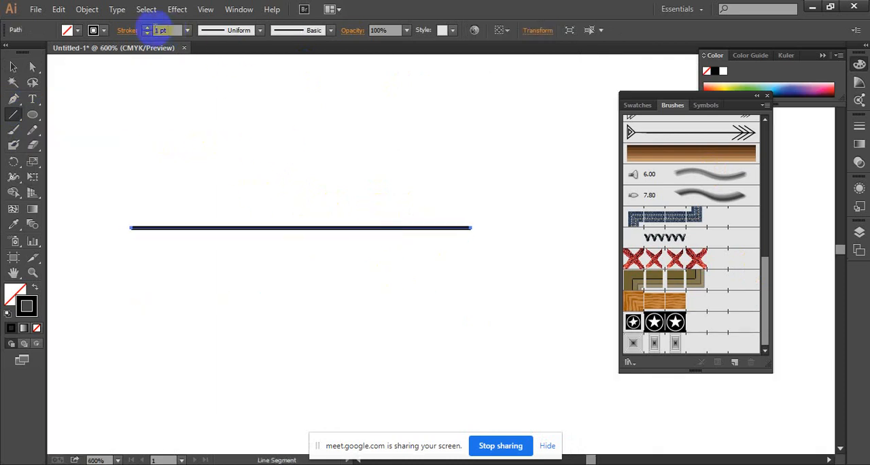
click(147, 27)
click(322, 213)
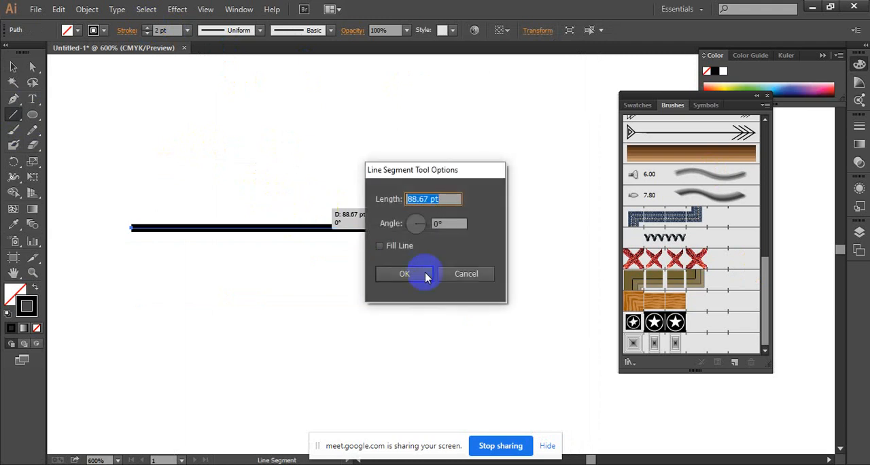
click(463, 272)
click(13, 69)
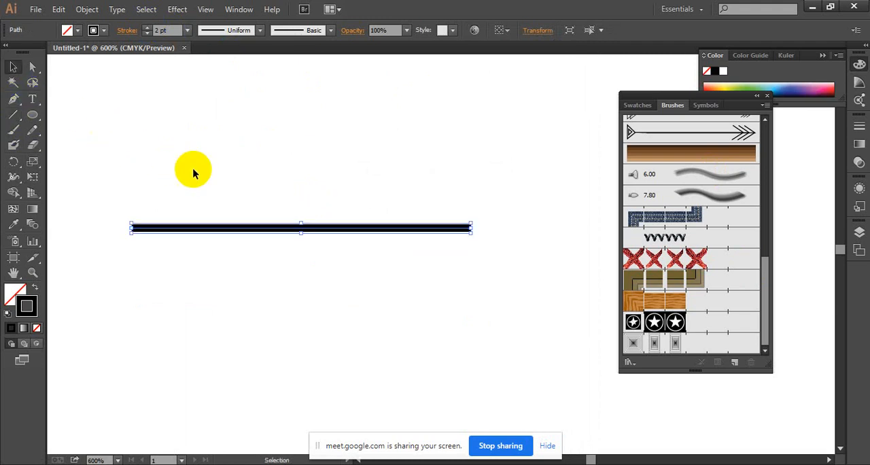
click(193, 168)
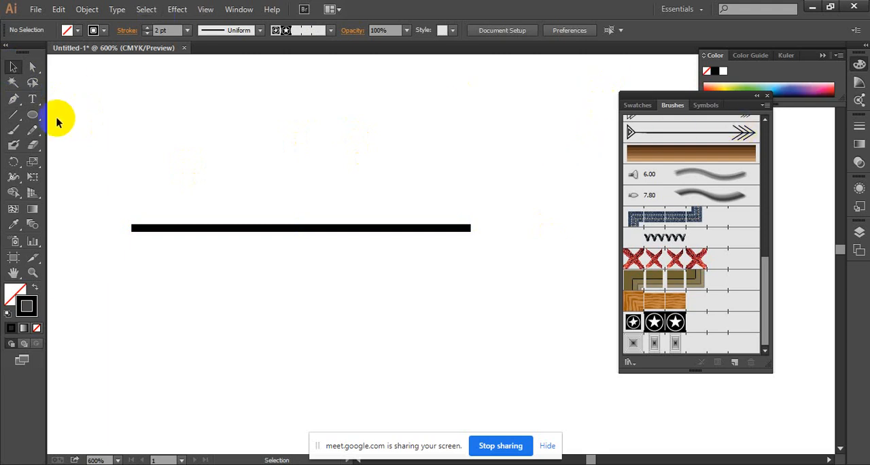
Draw a small, narrow upright ellipse below the right end of the line.
drag(148, 155, 204, 106)
click(32, 114)
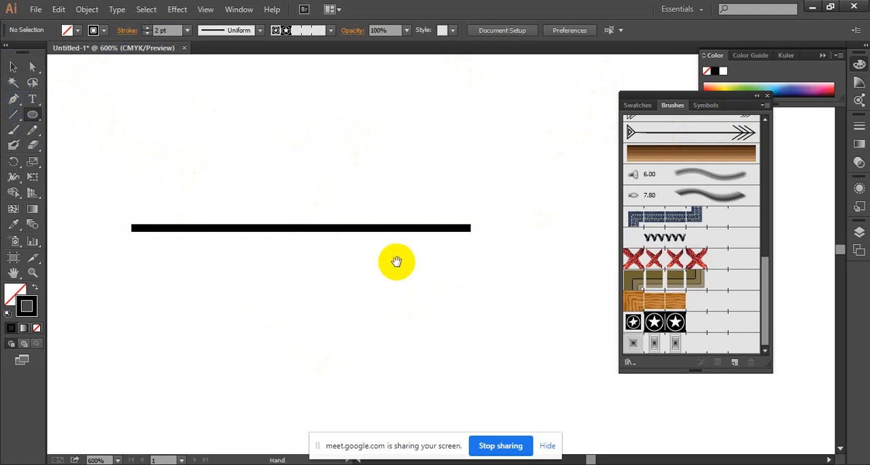
drag(396, 263, 287, 193)
mouse_move(346, 266)
mouse_down()
mouse_move(396, 346)
mouse_move(398, 379)
mouse_move(392, 356)
mouse_up()
Set the ellipse's stroke weight to 0.75 pt and fill it with black.
click(186, 30)
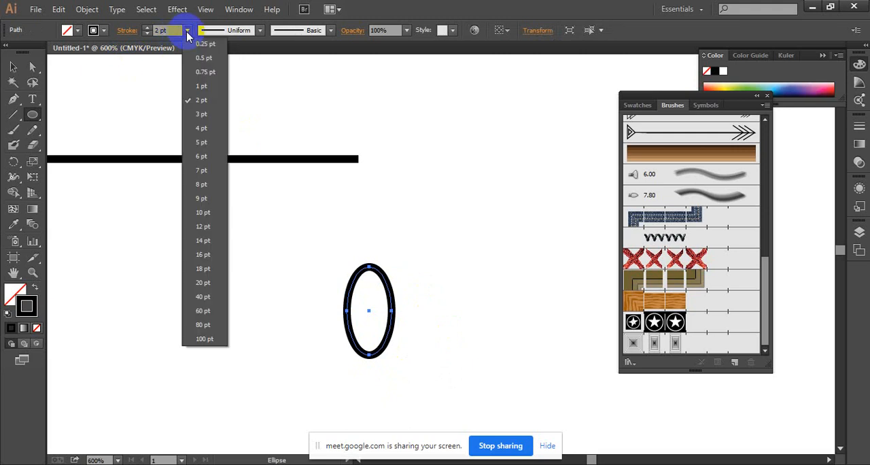
click(210, 70)
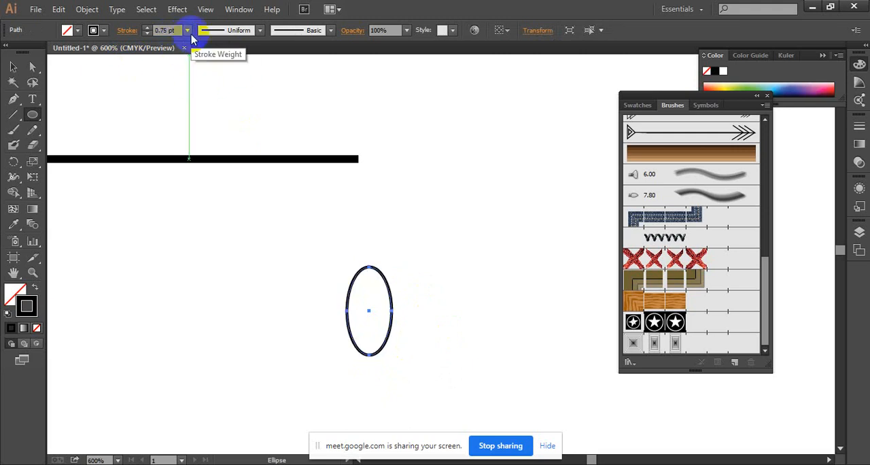
click(71, 30)
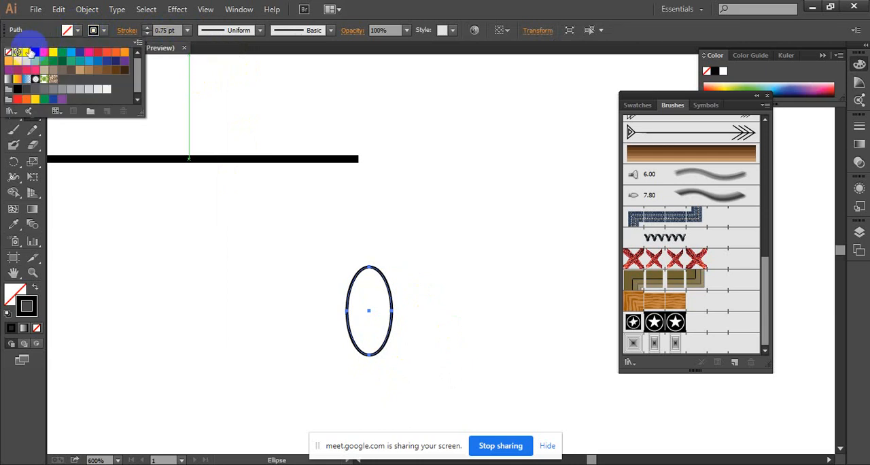
click(34, 53)
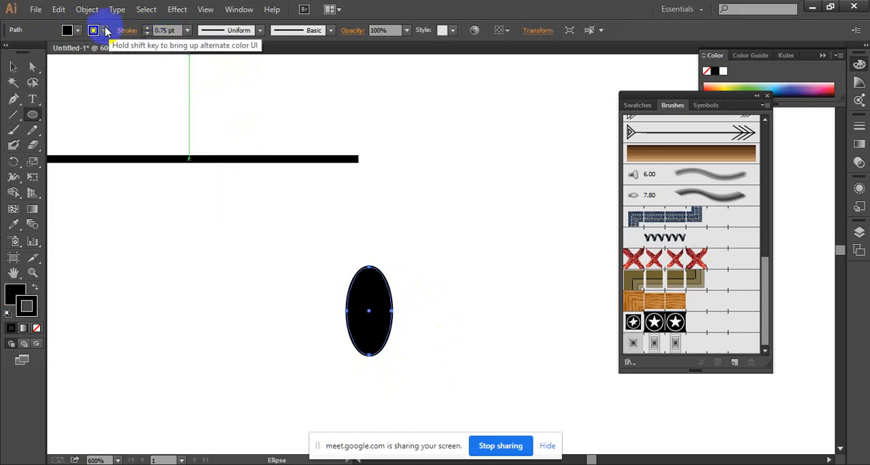
Remove the ellipse's stroke and convert its lowest anchor point into a sharp corner.
click(106, 30)
click(9, 52)
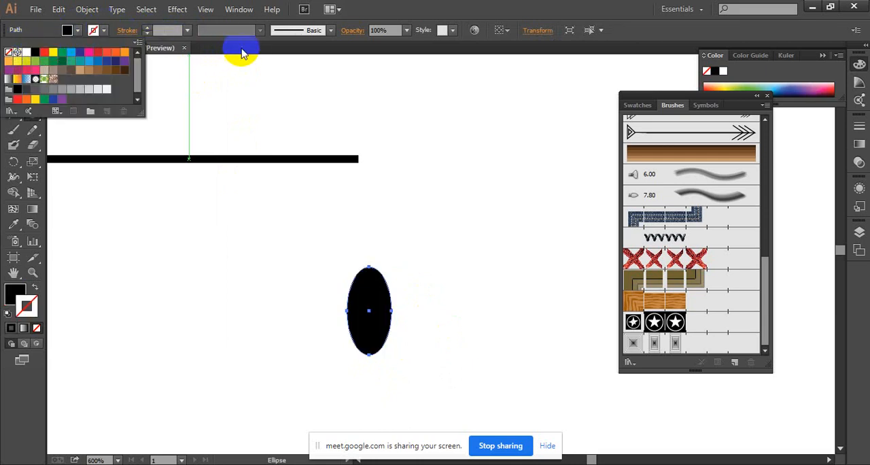
click(14, 102)
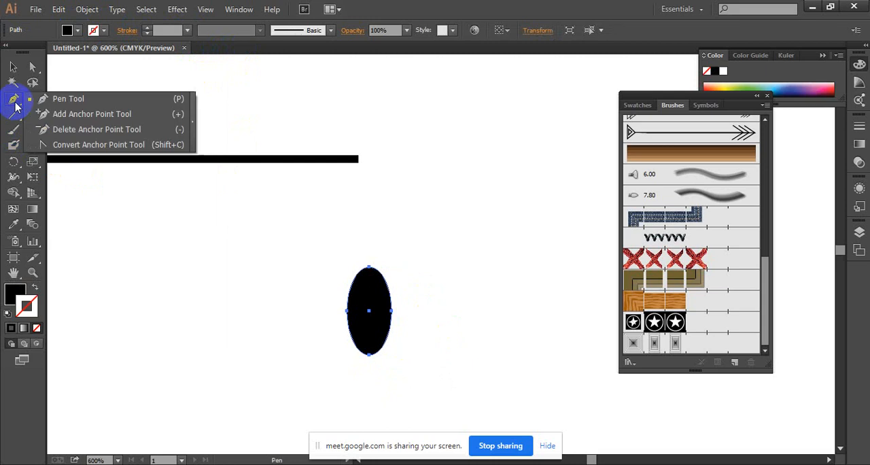
drag(15, 105, 58, 144)
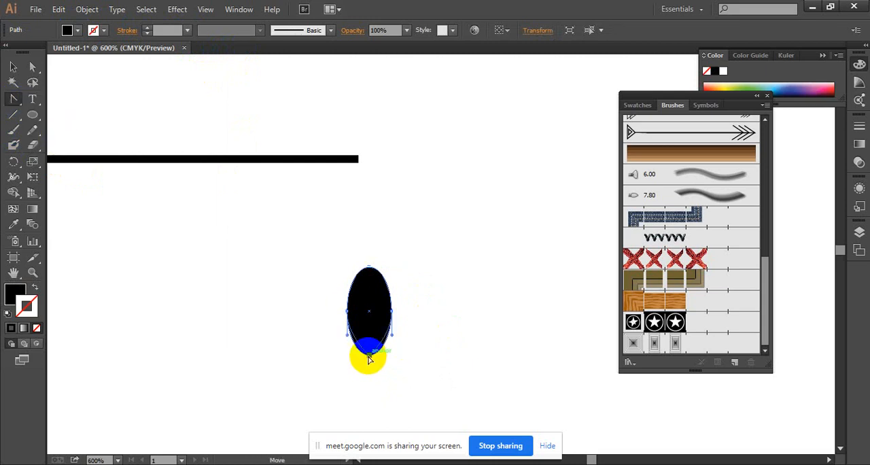
click(368, 355)
Move the shape's two side anchor points upward so the leaf is widest near its rounded end.
click(32, 66)
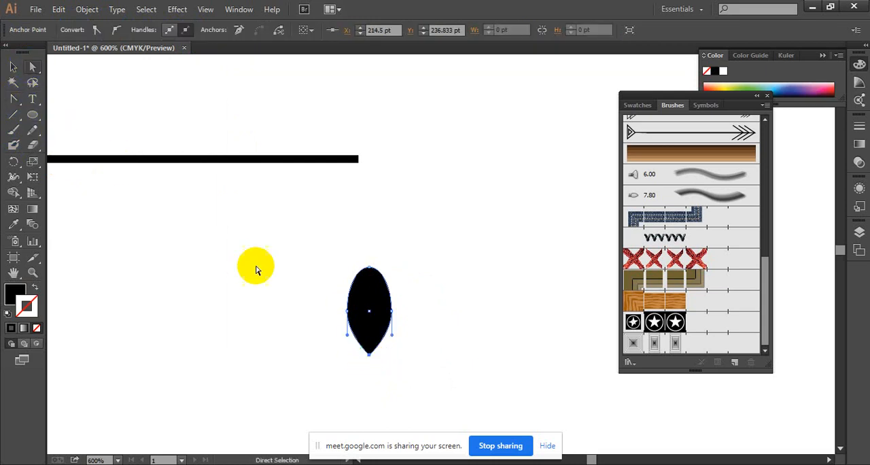
drag(417, 299, 279, 350)
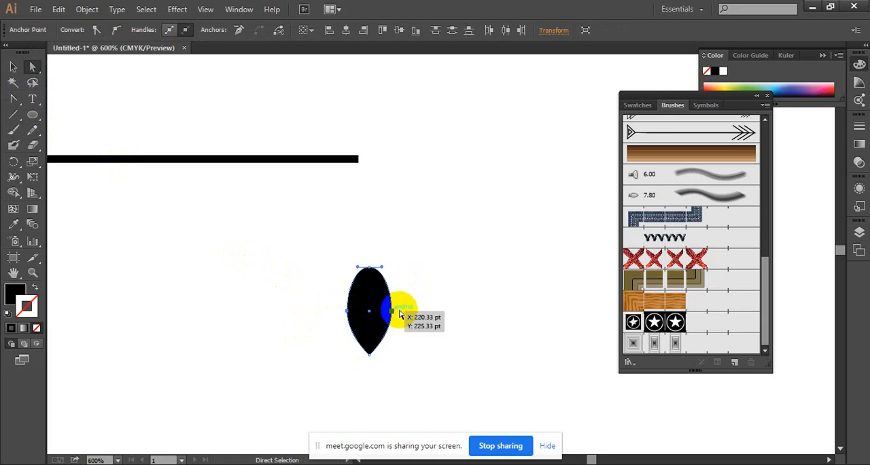
drag(399, 314, 398, 294)
drag(301, 251, 485, 401)
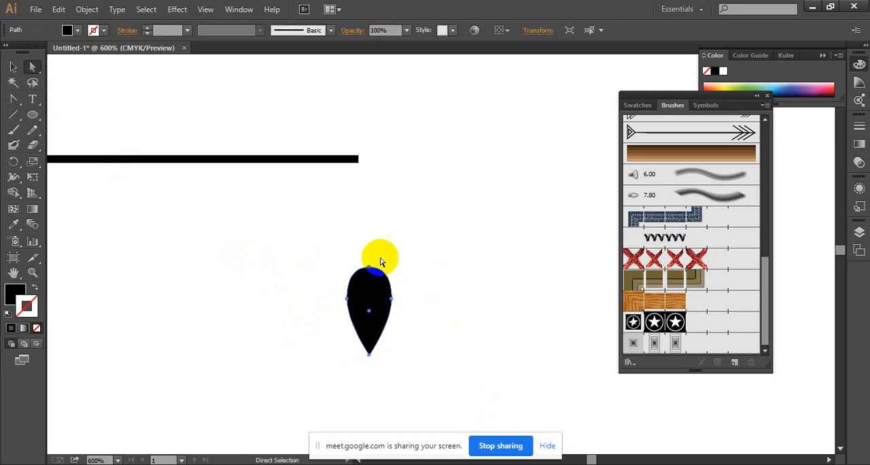
Rotate the leaf so its pointed tip faces up and to the right, then deselect it.
click(13, 67)
drag(396, 360, 423, 235)
click(351, 303)
drag(358, 292, 363, 301)
click(407, 269)
ctrl+alt+click(375, 307)
Move the leaf onto the upper side of the line, near the line's left end.
drag(425, 275, 435, 343)
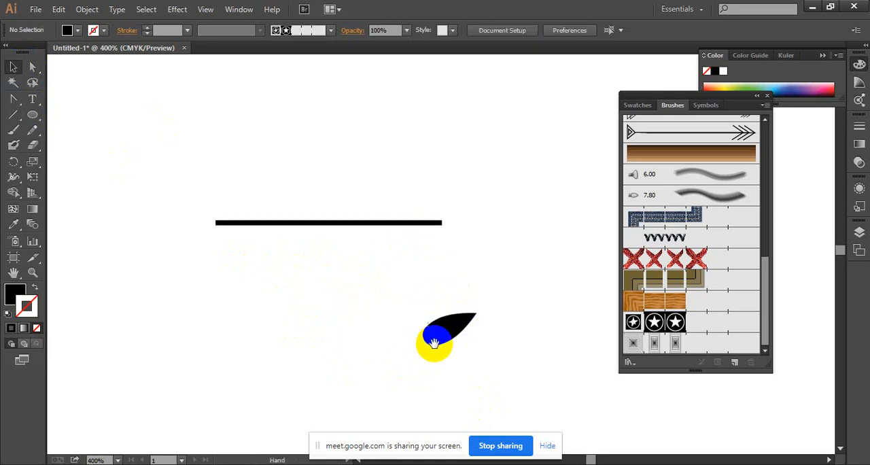
drag(462, 316, 289, 199)
click(313, 205)
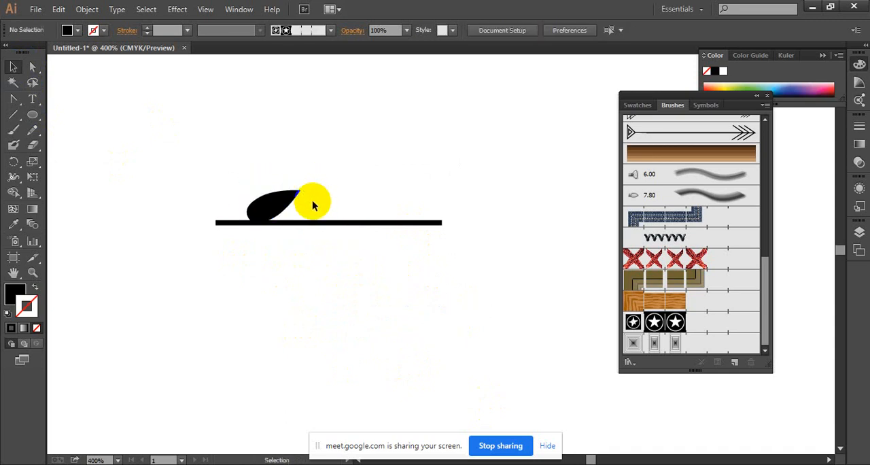
Tilt the leaf more steeply and place a downward-pointing copy of it below the line, to its right.
click(295, 197)
drag(310, 202, 377, 288)
click(312, 190)
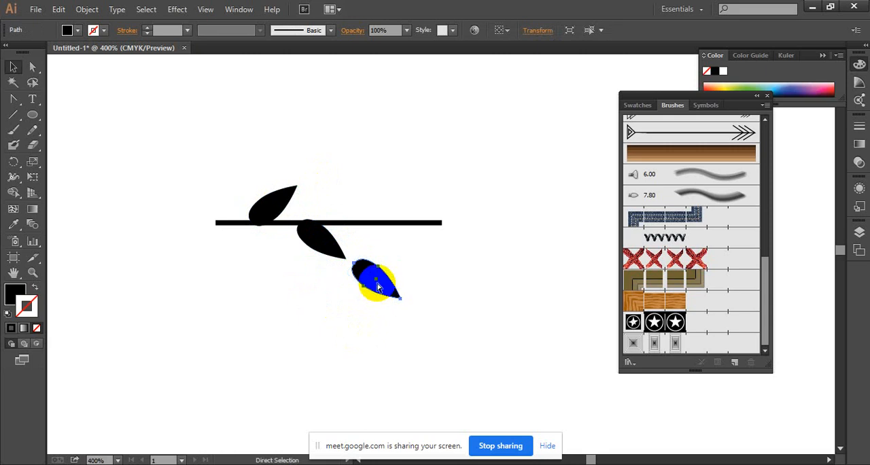
key(ctrl+z)
Copy the upper leaf farther right along the line and nudge the copy slightly left.
drag(294, 212, 385, 204)
key(Left)
key(Left)
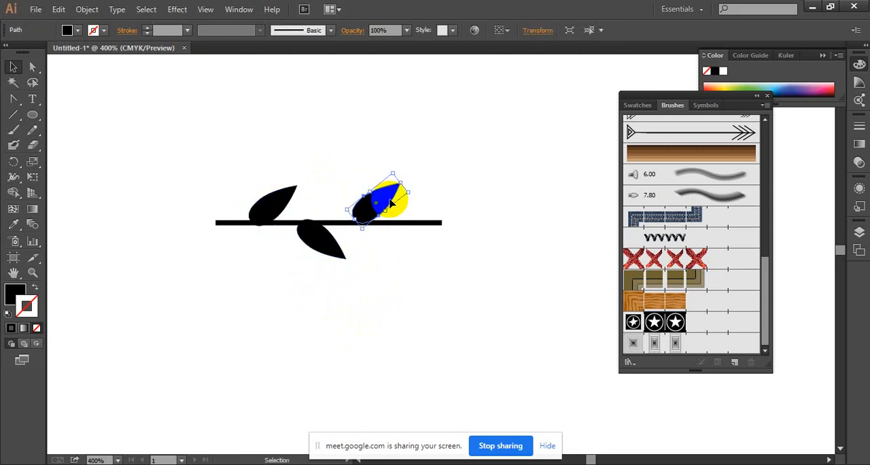
click(433, 235)
Nudge the upper-left leaf slightly up so its base no longer protrudes below the line.
click(407, 231)
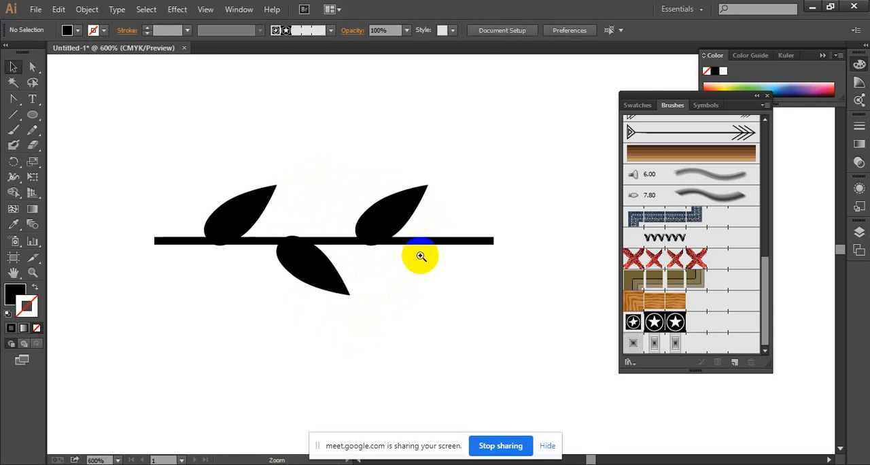
click(446, 249)
click(194, 200)
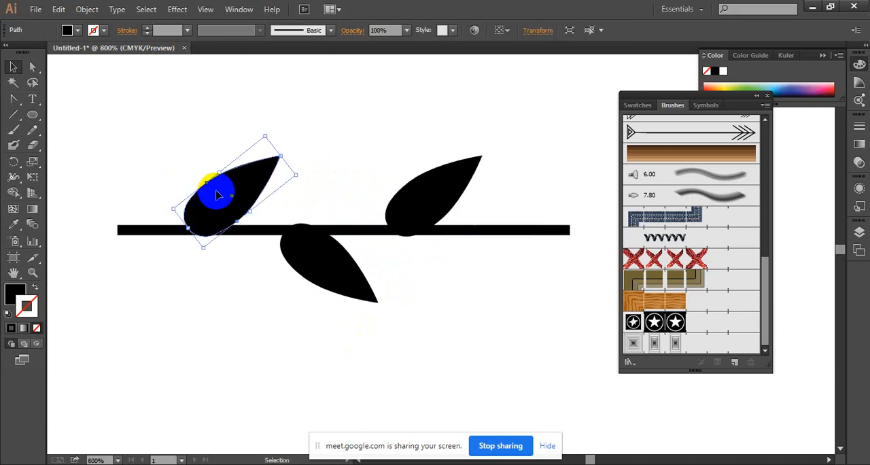
key(Up)
click(292, 130)
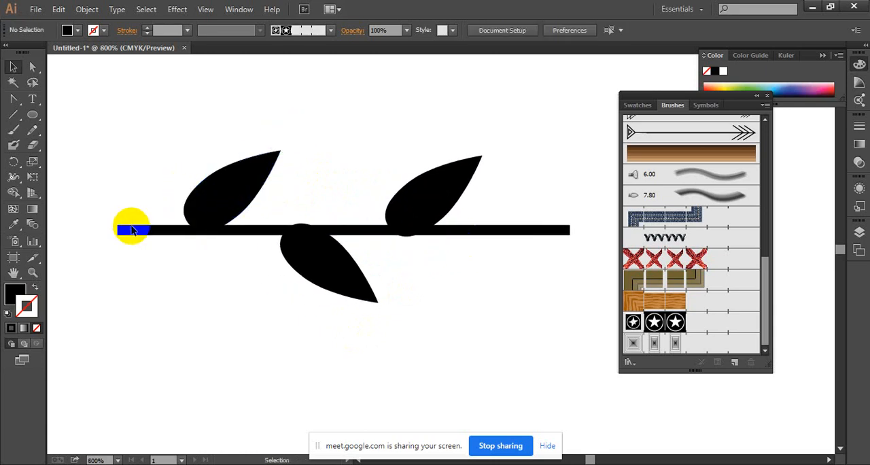
Shorten the line at both ends so it extends only slightly beyond the outer leaves.
click(132, 230)
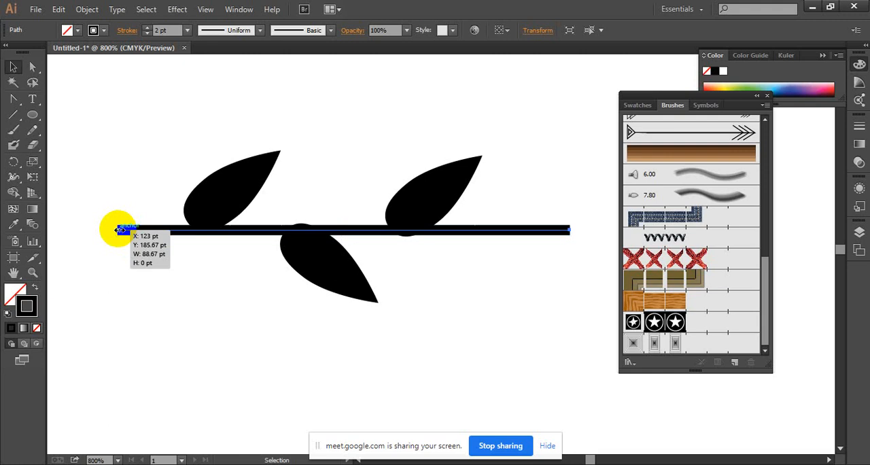
drag(118, 230, 148, 230)
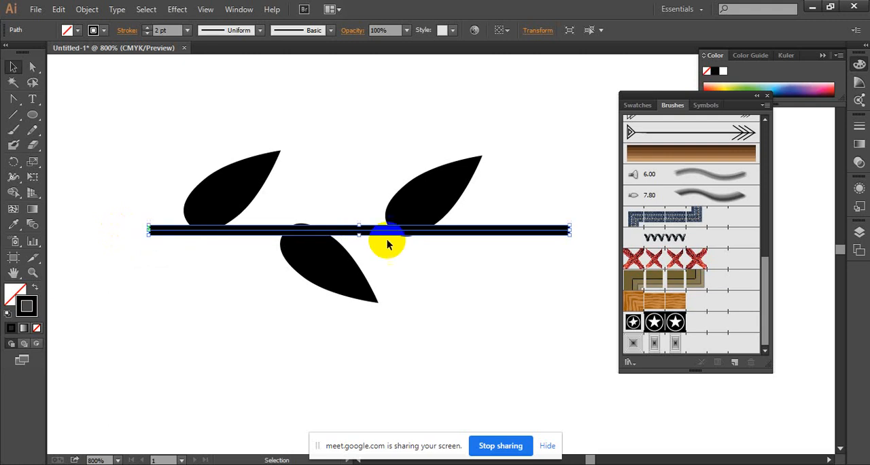
drag(570, 230, 512, 229)
click(539, 170)
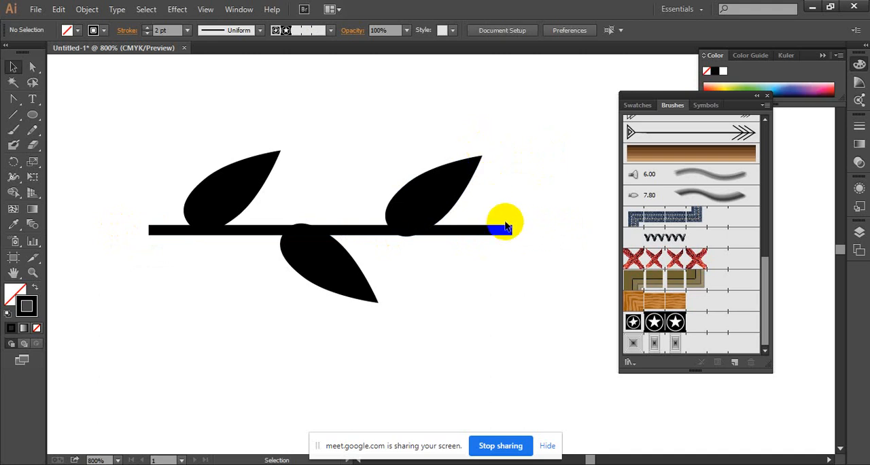
click(483, 159)
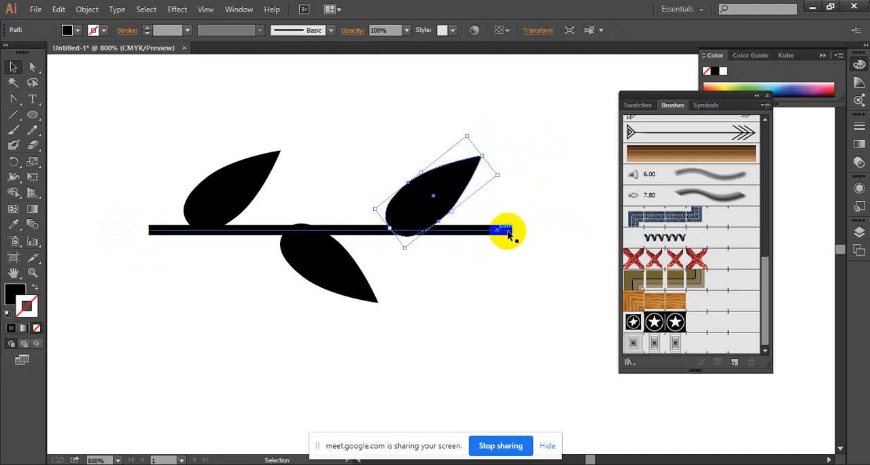
click(512, 272)
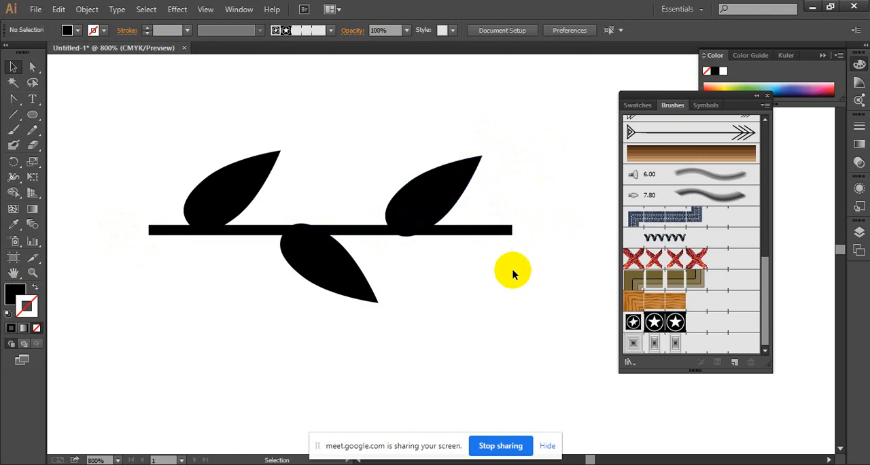
ctrl+alt+click(463, 276)
ctrl+alt+click(439, 278)
drag(439, 278, 304, 235)
drag(159, 159, 435, 316)
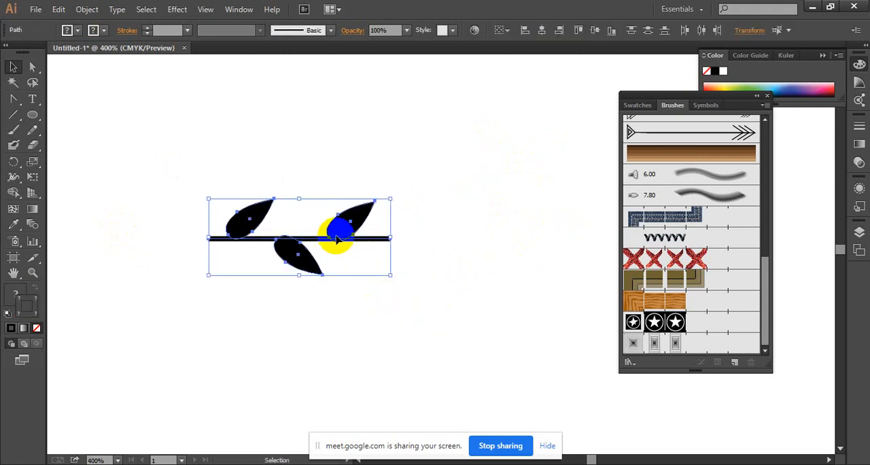
click(432, 351)
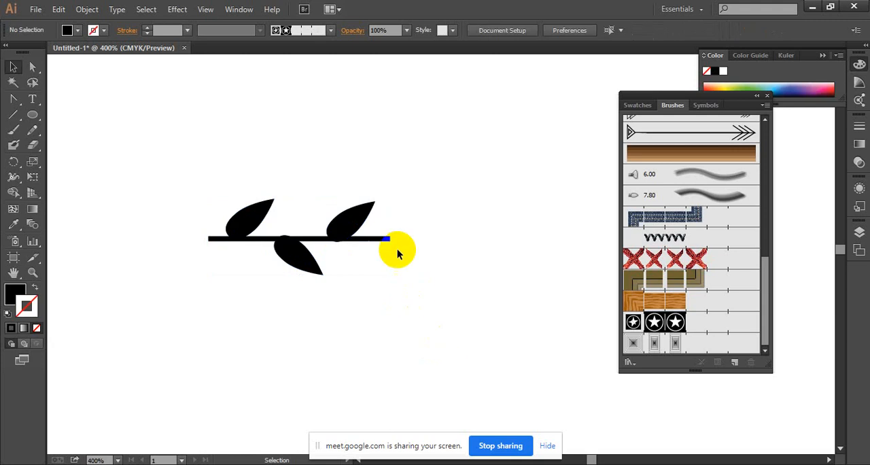
Try to lengthen the line at its right end.
click(386, 239)
drag(391, 240, 425, 238)
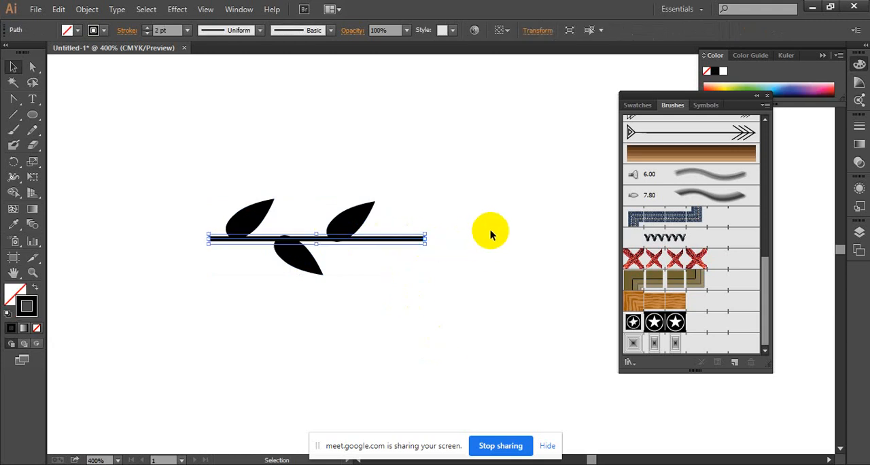
key(ctrl+z)
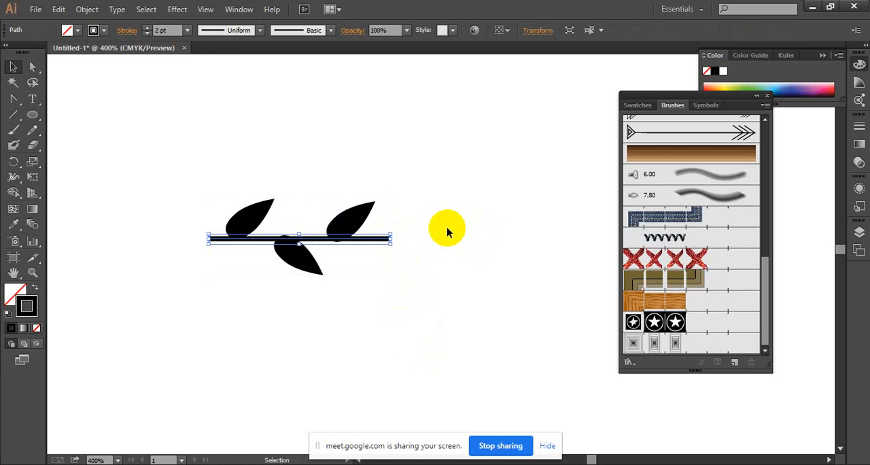
click(438, 268)
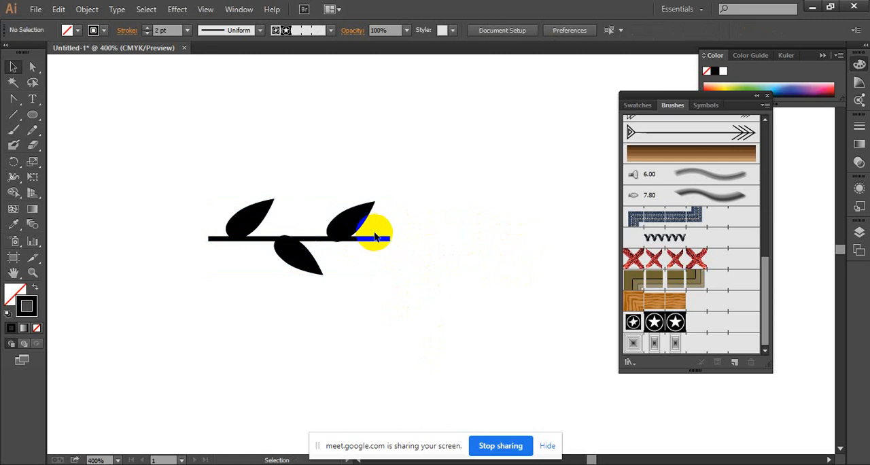
Extend the line's right end and place a copy of the lower leaf beneath the extended part.
click(391, 239)
drag(392, 240, 423, 239)
click(246, 271)
drag(299, 254, 390, 259)
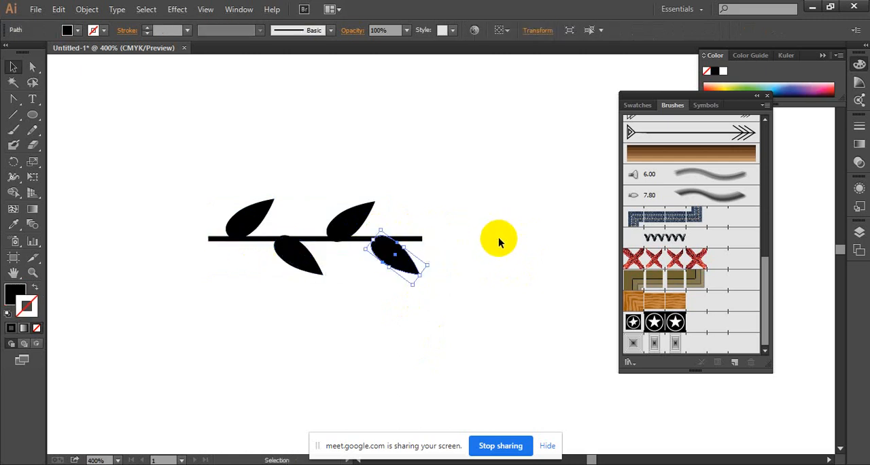
Nudge both lower leaves slightly left and fine-tune the position of the right one against the line.
click(295, 253)
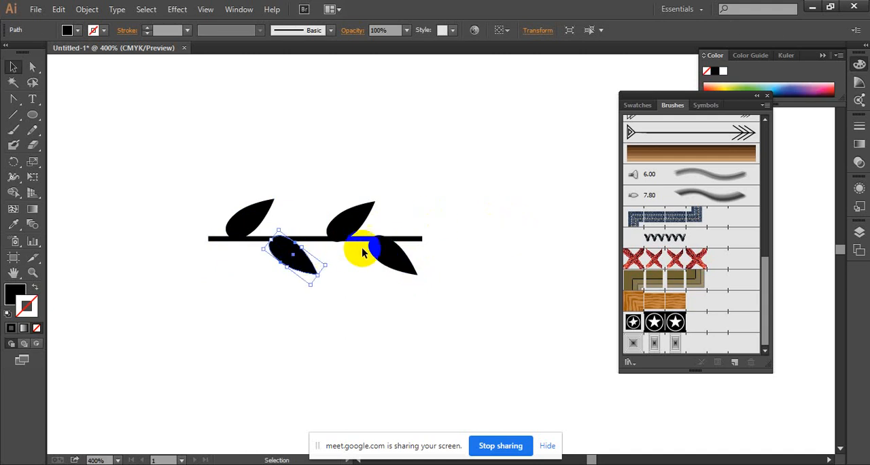
click(489, 198)
drag(410, 249, 408, 248)
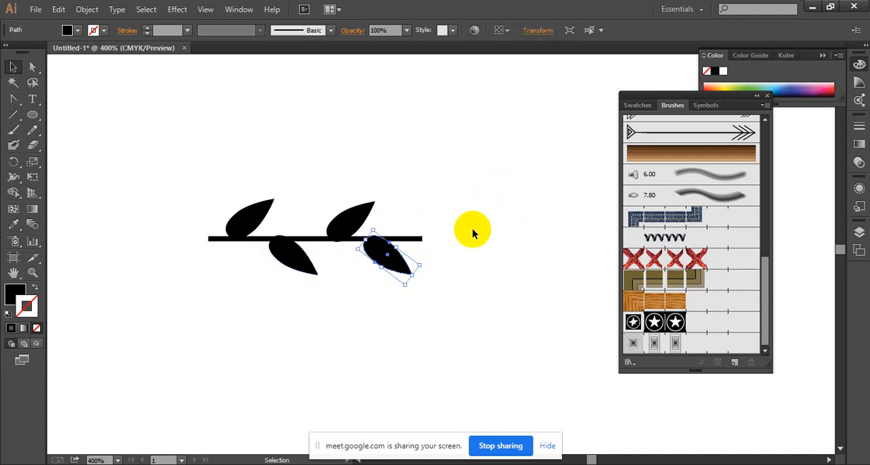
click(483, 220)
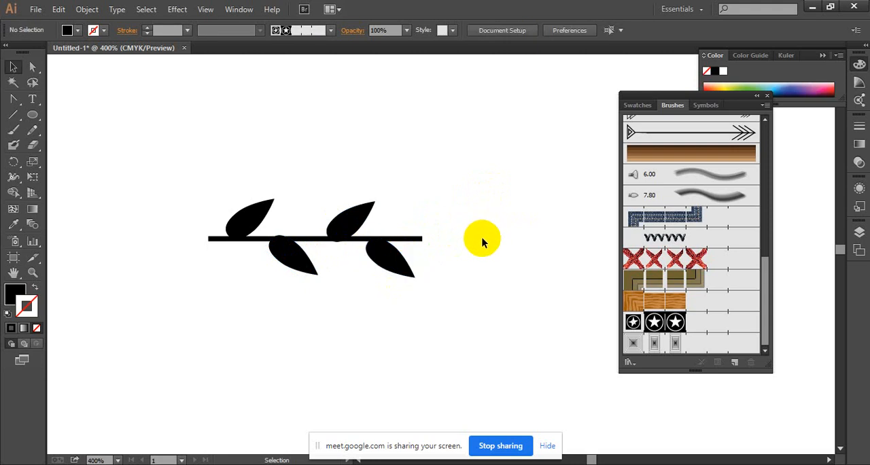
Shift the line slightly right and nudge the two left-hand leaves right along it.
click(424, 242)
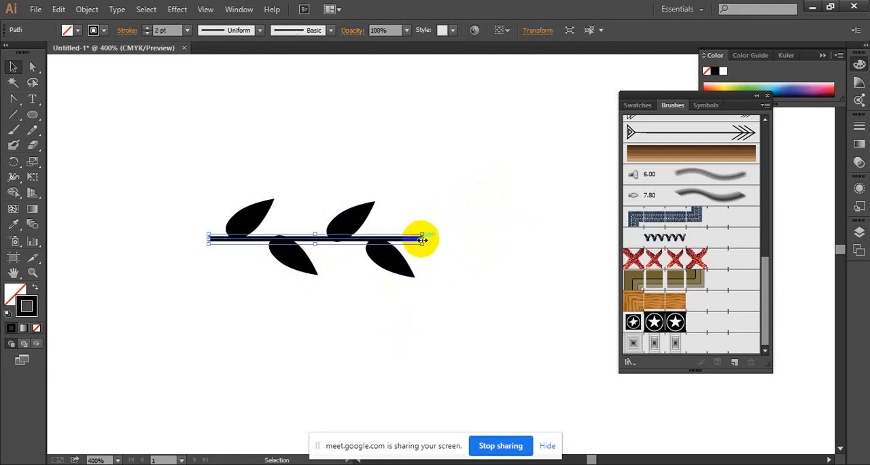
click(457, 225)
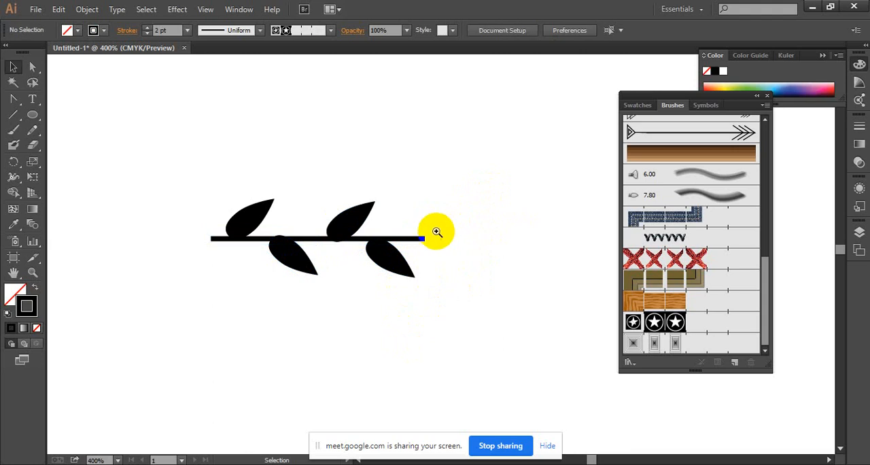
ctrl+alt+click(438, 231)
click(305, 244)
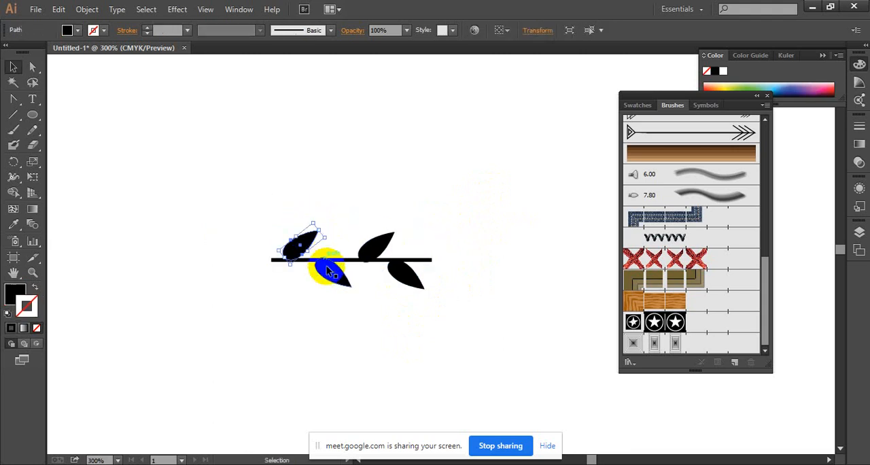
shift+click(333, 272)
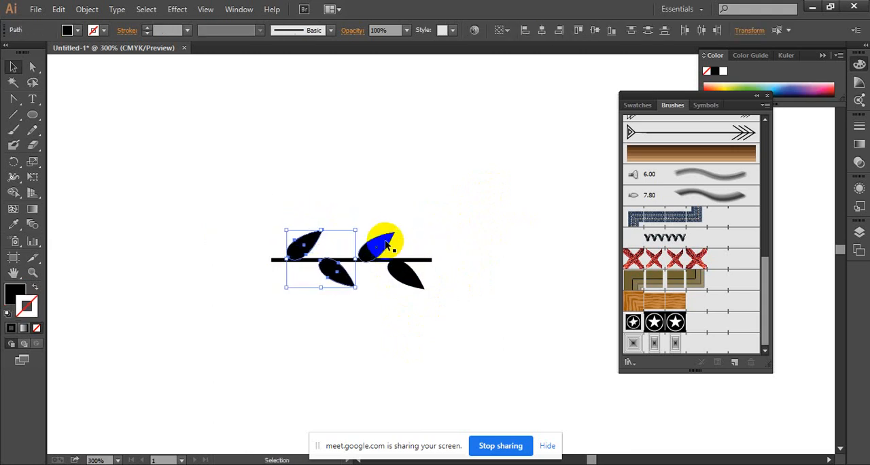
click(372, 200)
Group the line and its four leaves into one object and deselect it.
drag(214, 179, 456, 331)
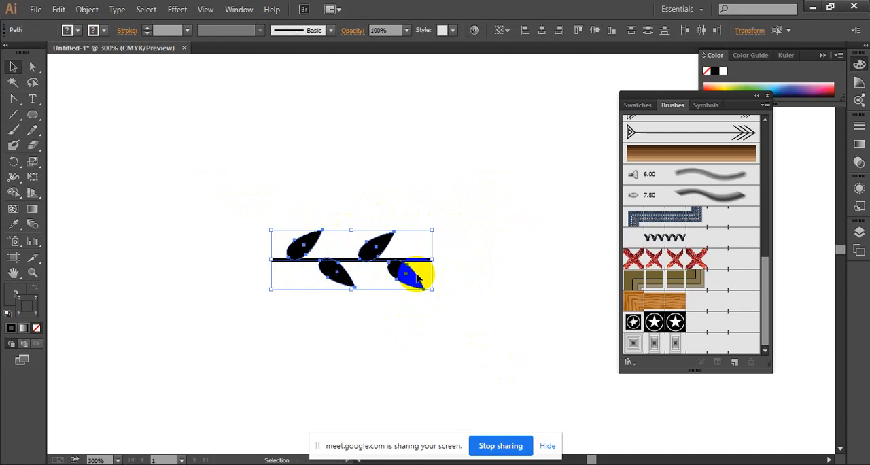
right_click(413, 274)
click(466, 332)
click(462, 250)
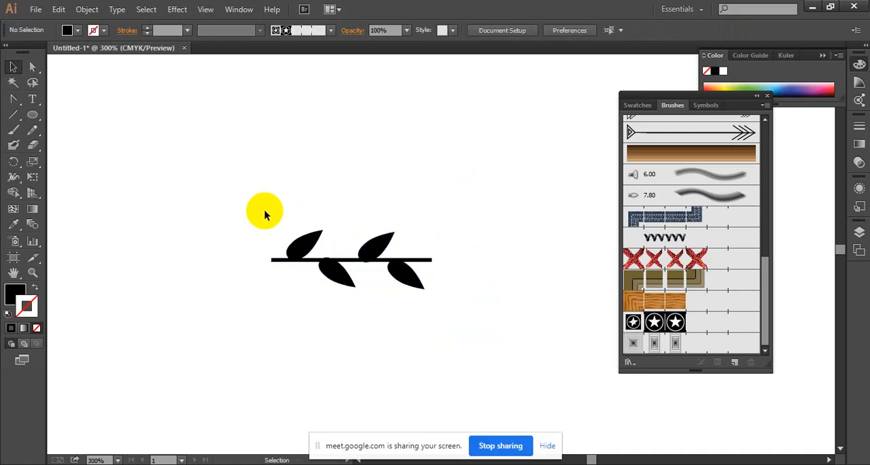
Create a pattern brush from the grouped leafy branch, keeping the default pattern brush options.
drag(265, 211, 408, 294)
drag(375, 252, 675, 293)
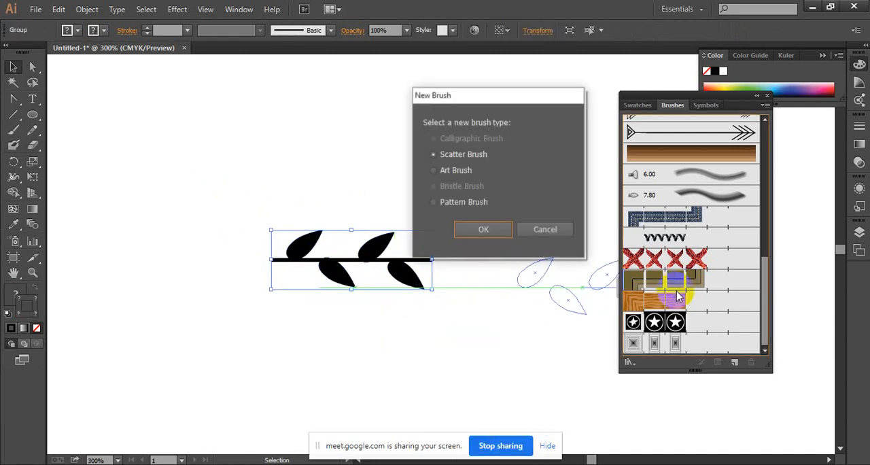
click(463, 202)
click(481, 230)
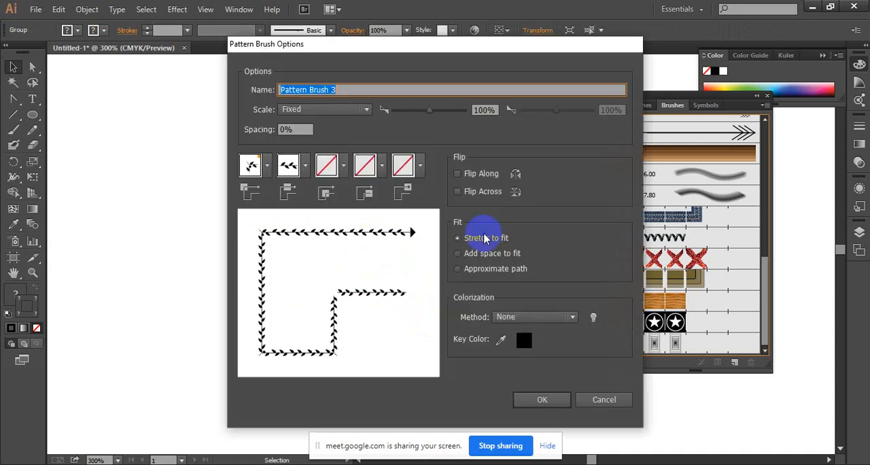
click(542, 399)
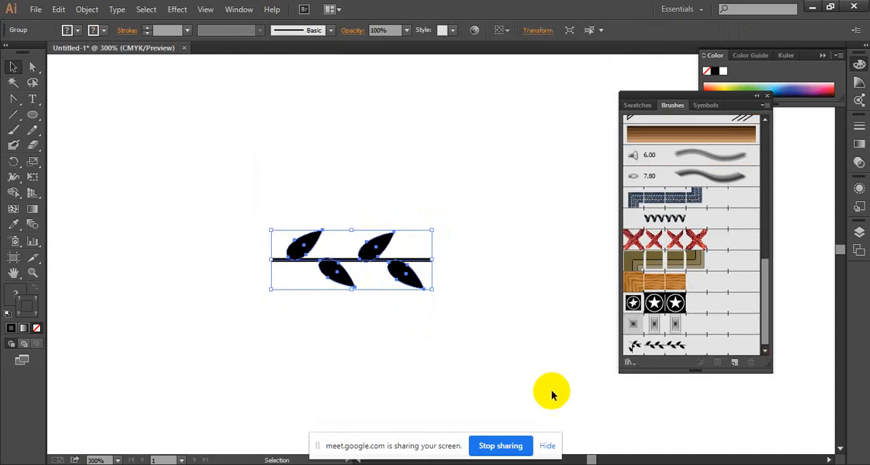
Delete the branch artwork and paint a long S-shaped curve across the artboard with the new leafy pattern brush.
key(Delete)
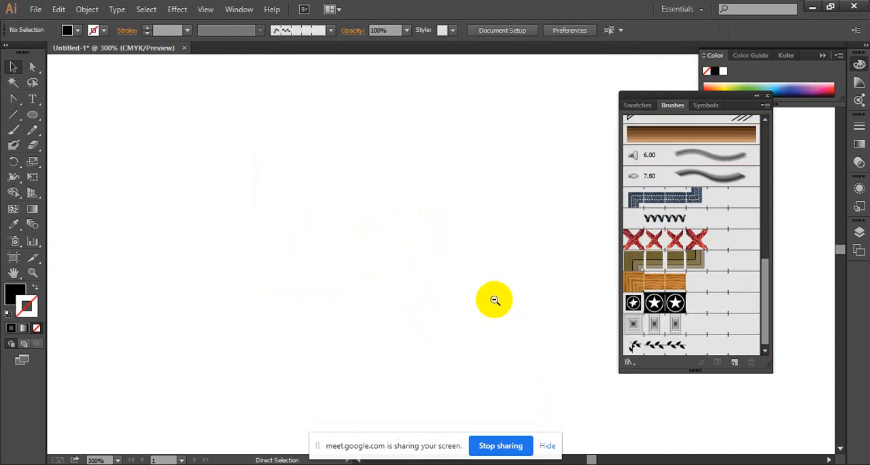
alt+click(495, 299)
alt+click(375, 287)
click(13, 130)
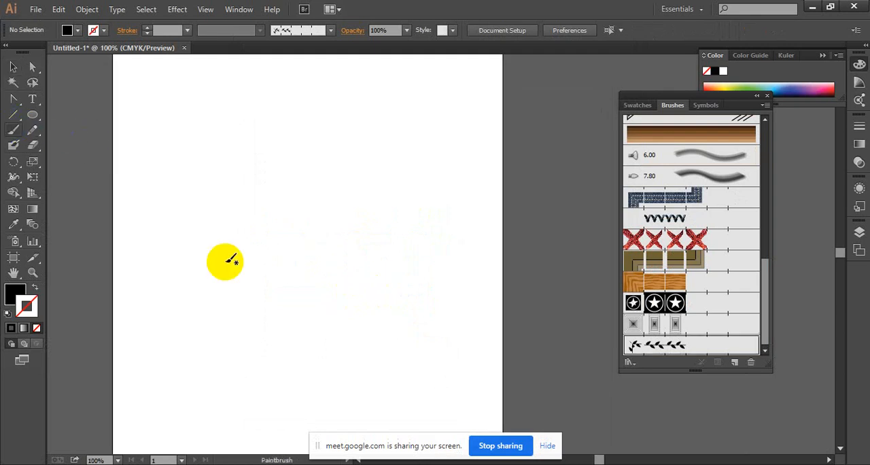
drag(250, 328, 434, 146)
ctrl+click(368, 236)
drag(389, 236, 371, 239)
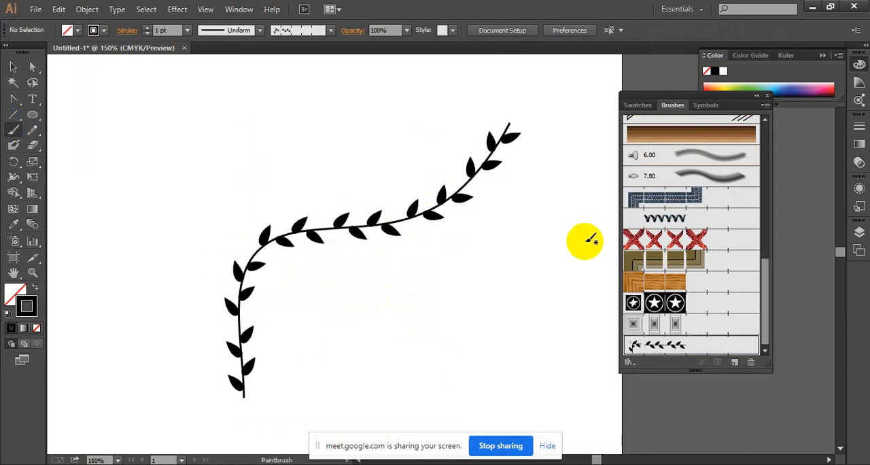
Delete the painted curve, draw a large circle with the Ellipse tool and apply the leafy pattern brush to its stroke.
click(13, 67)
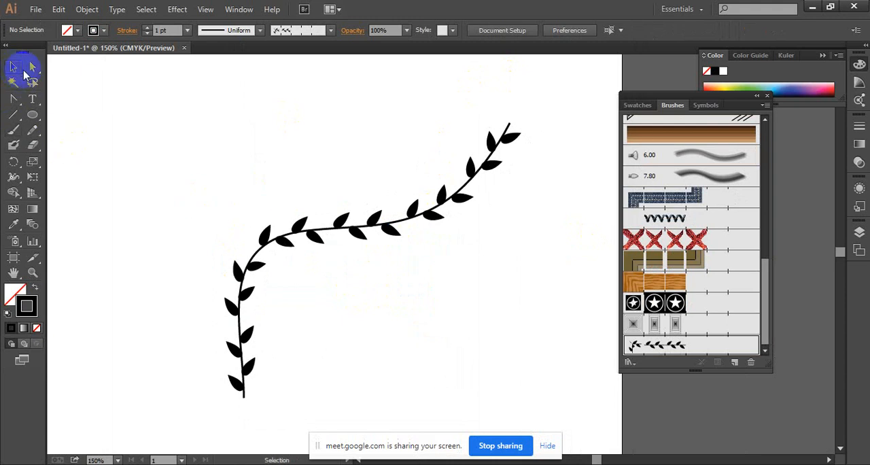
drag(220, 134, 369, 268)
key(Delete)
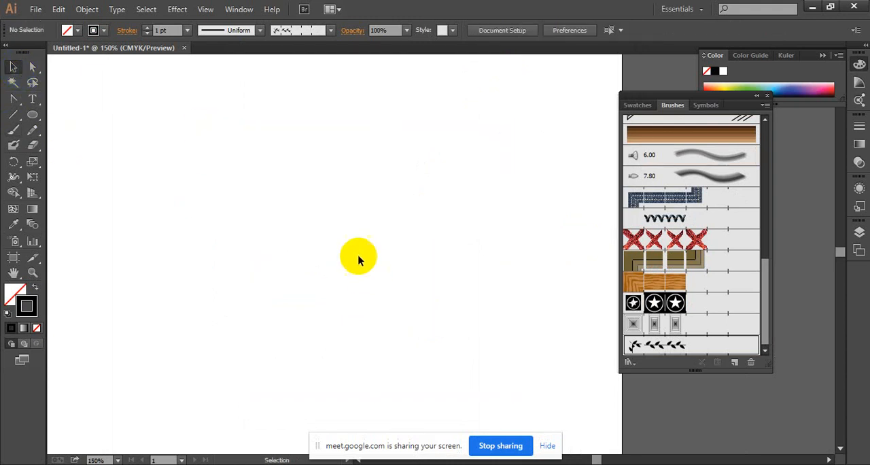
click(33, 114)
drag(237, 146, 421, 319)
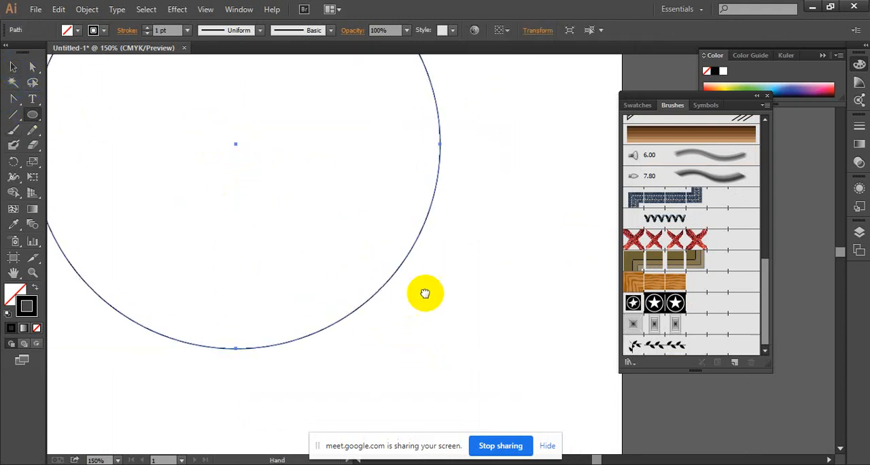
click(688, 344)
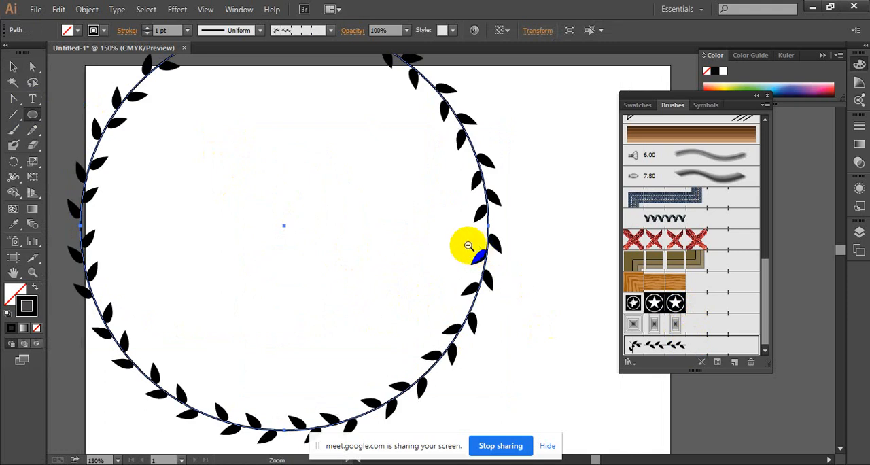
Deselect the leafy circle and examine the spacing and joins of the leaves all around its outline.
key(ctrl+minus)
click(10, 66)
drag(448, 351, 375, 329)
click(462, 247)
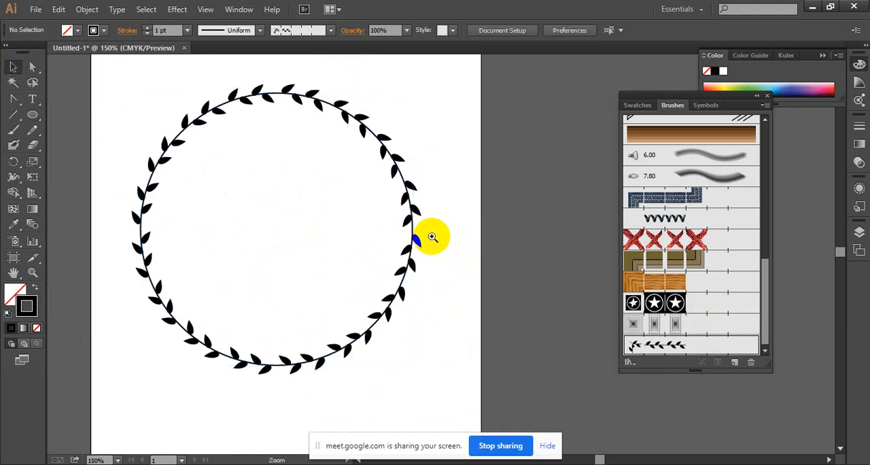
ctrl+click(432, 238)
drag(478, 232, 603, 243)
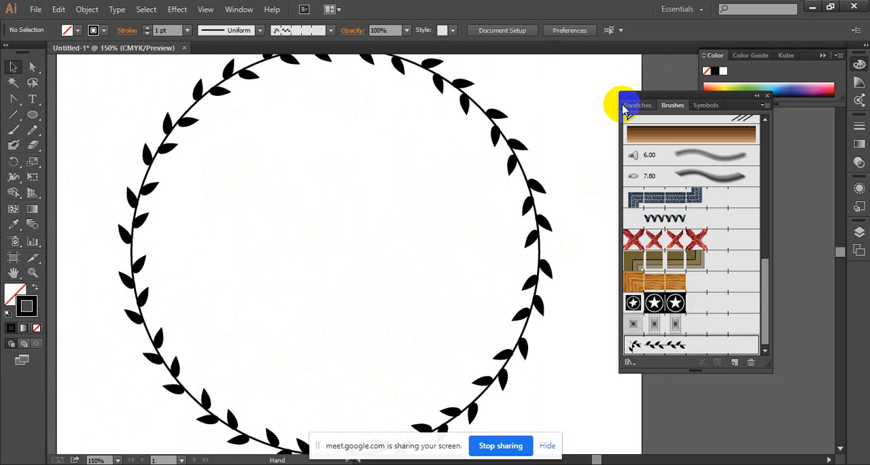
drag(206, 318, 197, 272)
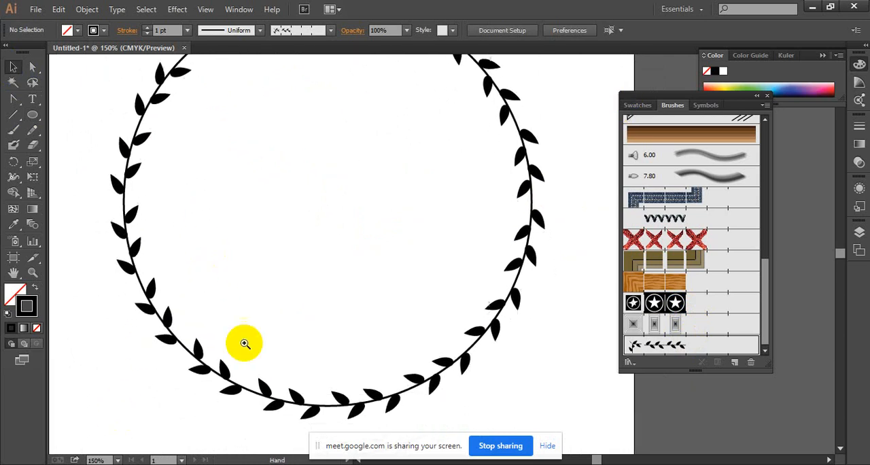
ctrl+click(303, 369)
drag(266, 225, 231, 196)
drag(335, 217, 270, 204)
drag(332, 175, 252, 172)
ctrl+alt+click(346, 169)
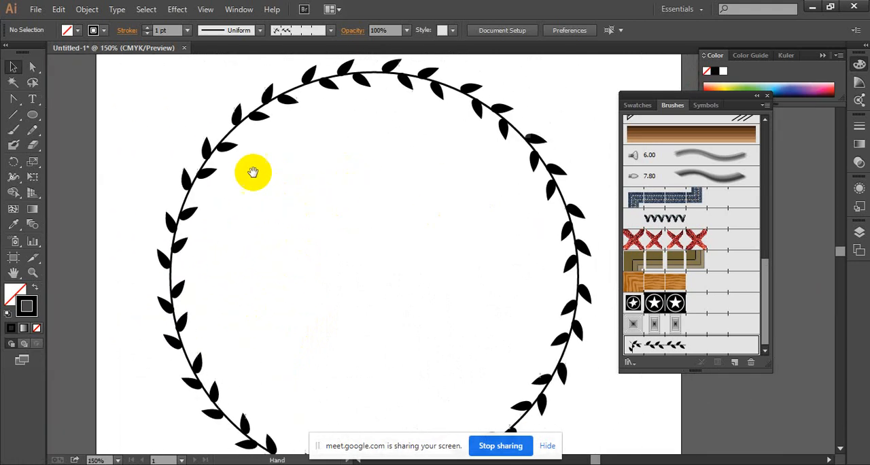
Delete the leafy circle from the artboard.
drag(151, 145, 403, 276)
key(Delete)
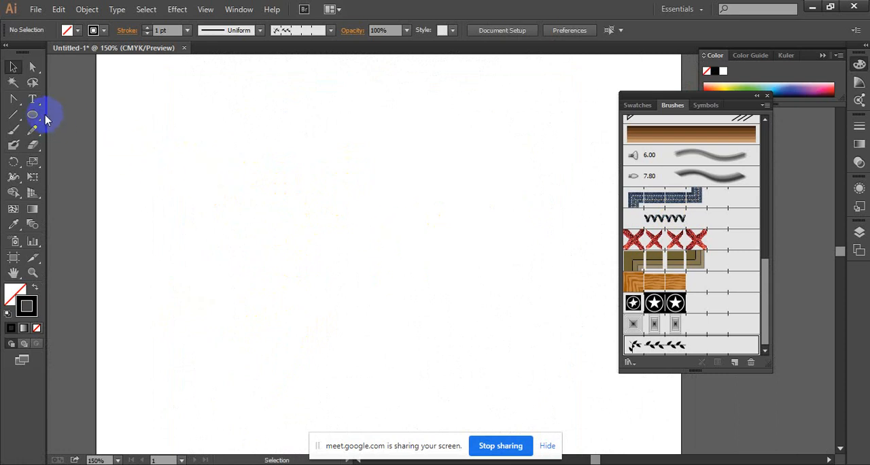
scroll(408, 197, down, 2)
scroll(370, 197, up, 2)
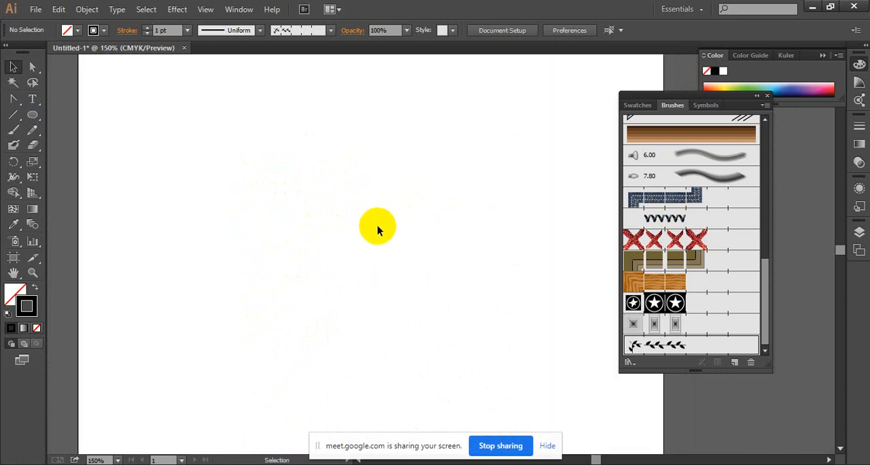
Undo the test drawings and deletions back to the original leafy branch group and deselect it.
key(ctrl+z)
key(ctrl+z)
key(ctrl+z)
key(ctrl+z)
key(ctrl+z)
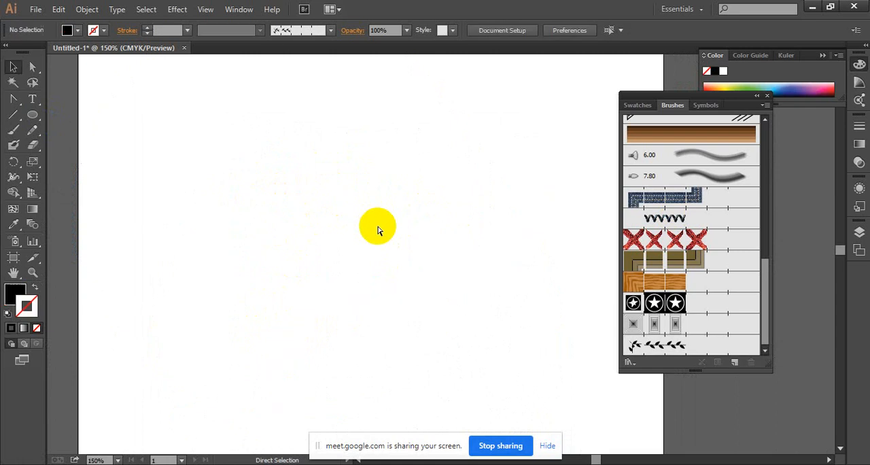
key(ctrl+z)
ctrl+click(371, 224)
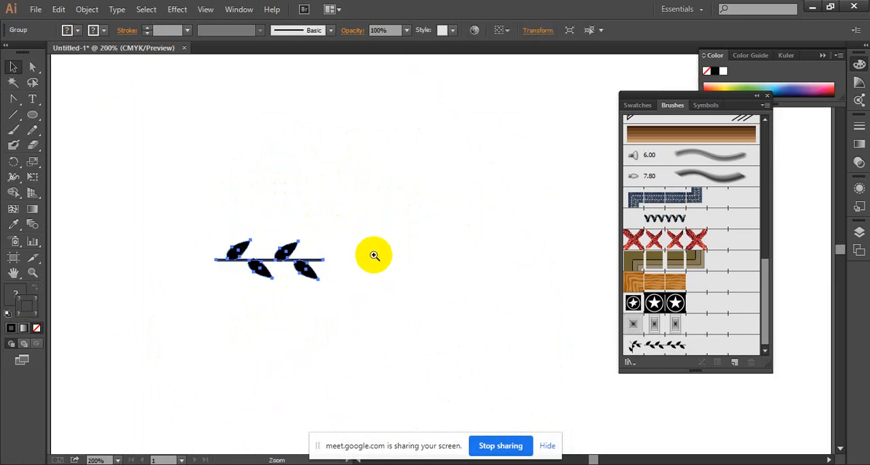
ctrl+click(373, 255)
ctrl+click(373, 255)
ctrl+click(373, 256)
ctrl+click(465, 240)
drag(463, 235, 474, 208)
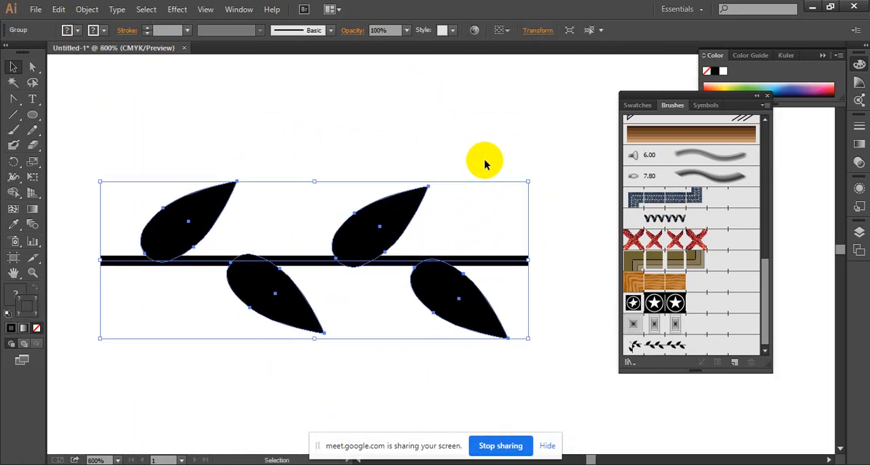
click(485, 161)
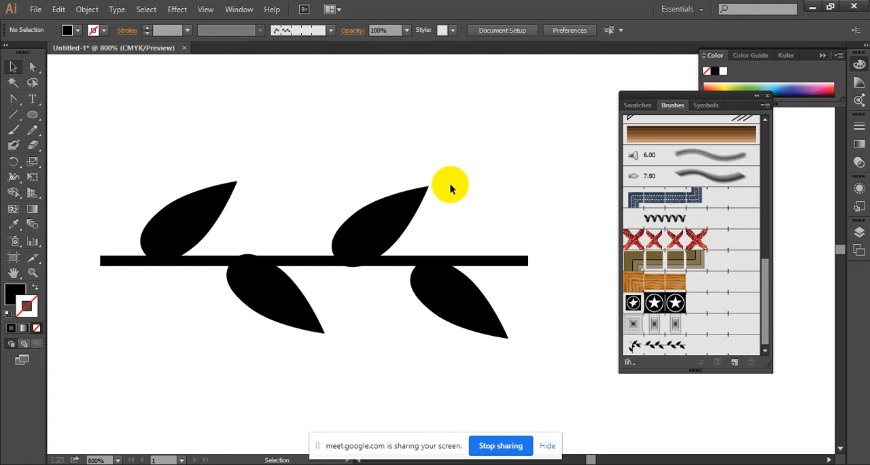
Ungroup the leafy branch and recolour the horizontal stem's stroke dark brown.
click(511, 260)
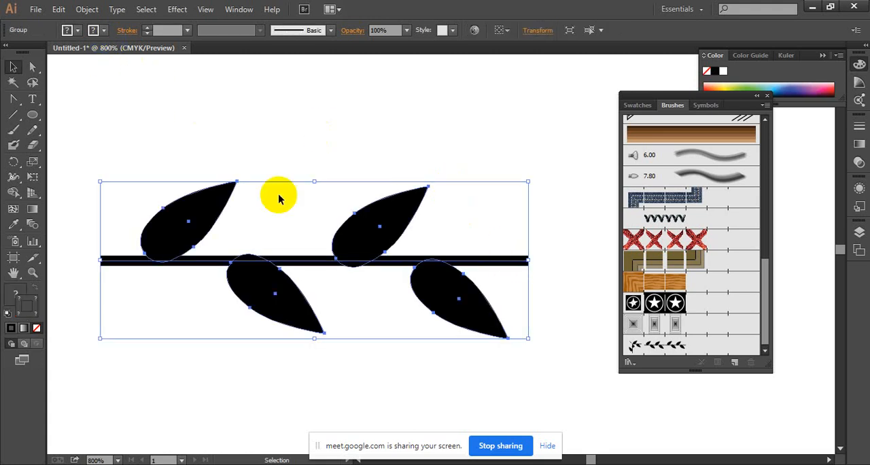
right_click(278, 253)
click(326, 325)
click(311, 136)
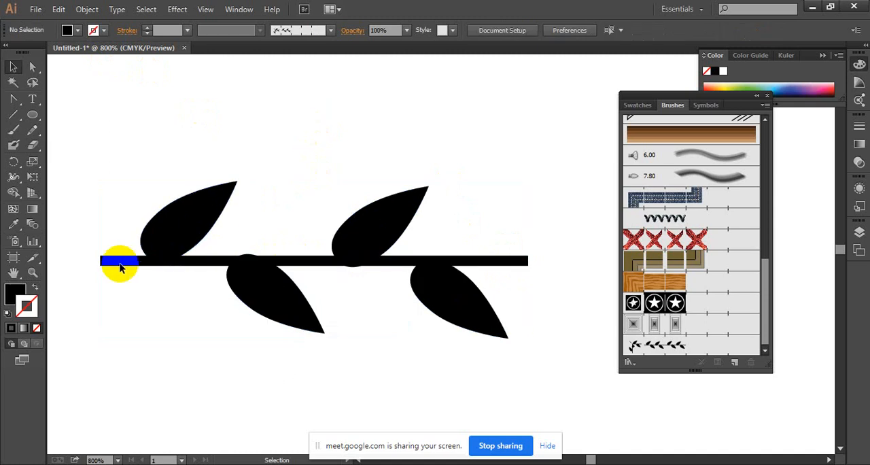
click(120, 259)
click(94, 30)
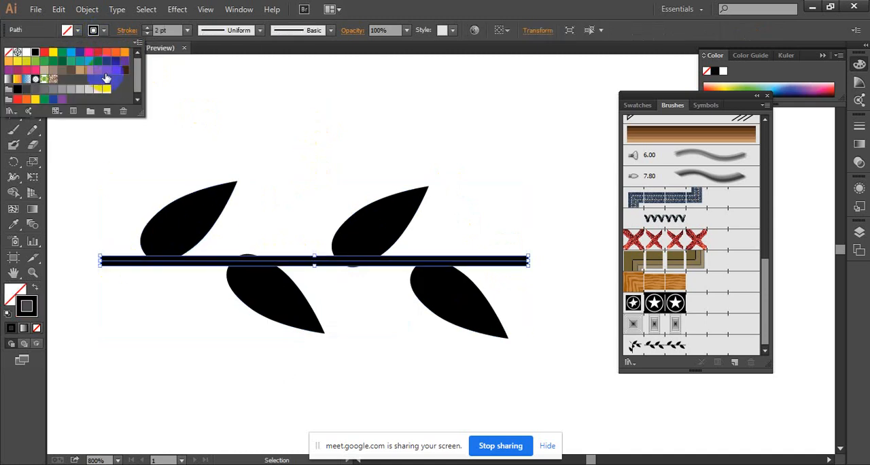
click(116, 70)
Fill all four leaves of the branch with dark green and deselect them.
click(186, 219)
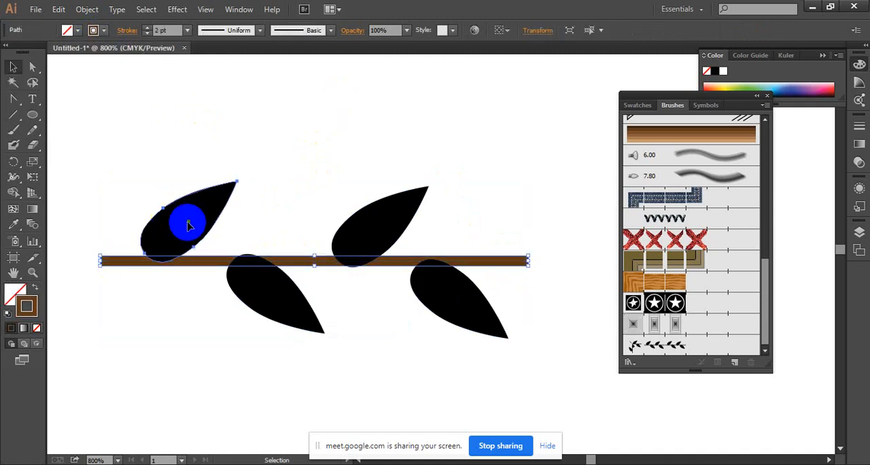
shift+click(267, 301)
shift+click(341, 238)
shift+click(416, 287)
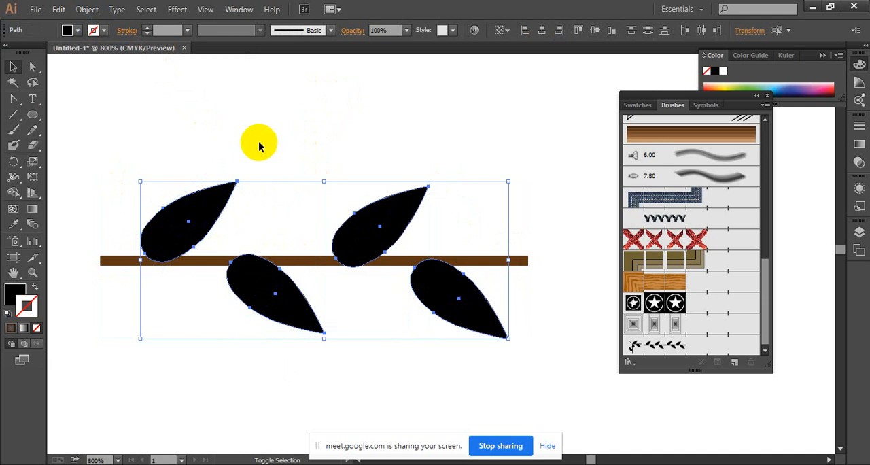
click(74, 30)
click(61, 62)
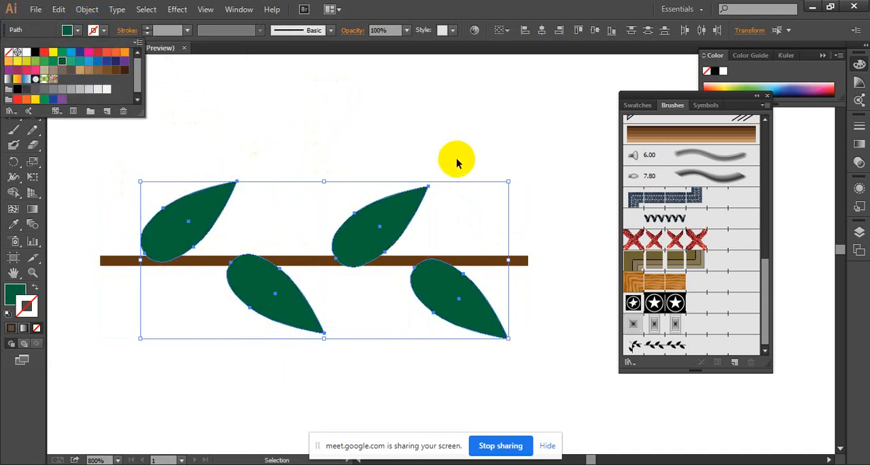
click(534, 136)
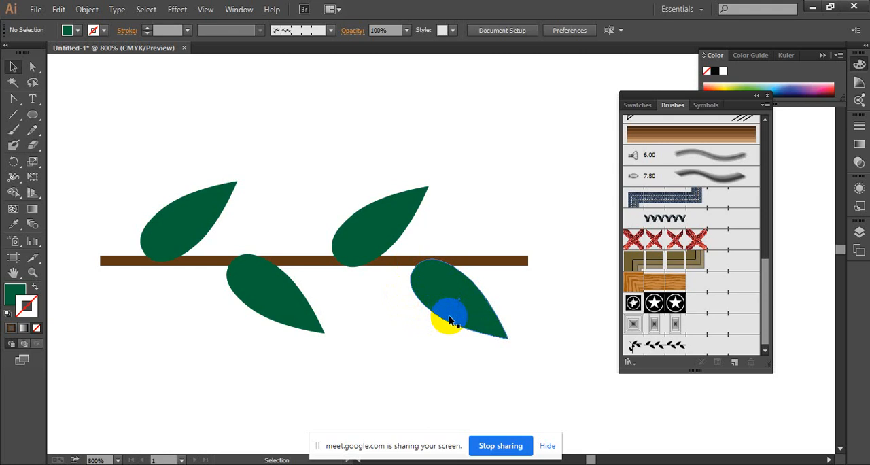
Shift the two leaves nearest the stem's right end slightly to the right along the stem.
click(389, 249)
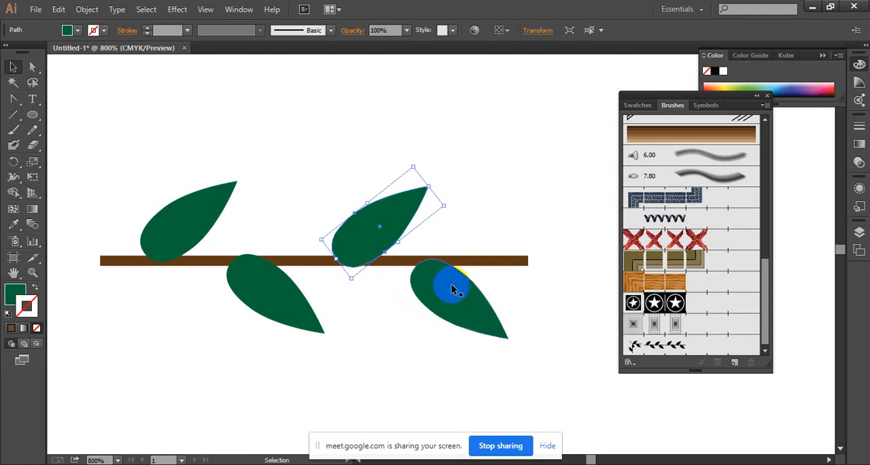
shift+click(455, 295)
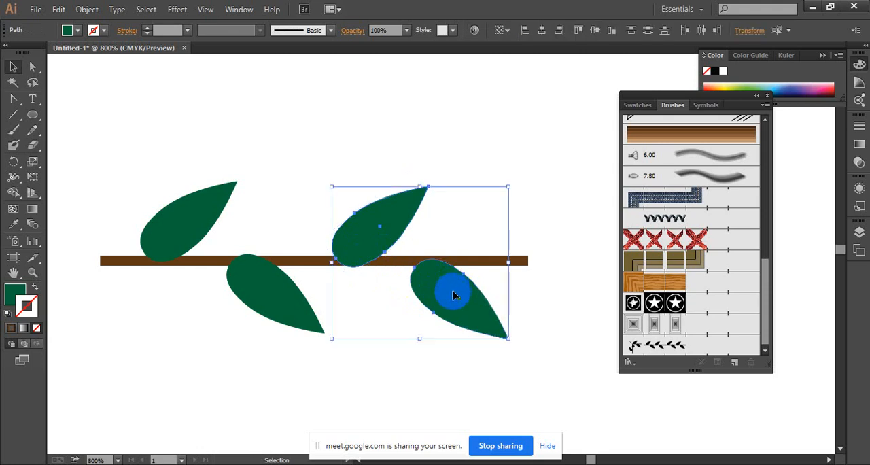
drag(455, 296, 470, 294)
key(Left)
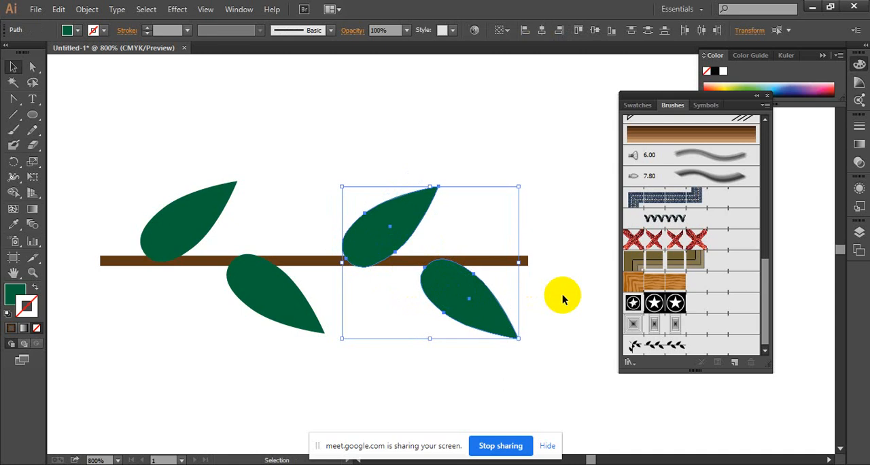
Nudge the two leaves nearest the stem's left end slightly to the left together.
click(200, 202)
shift+click(278, 297)
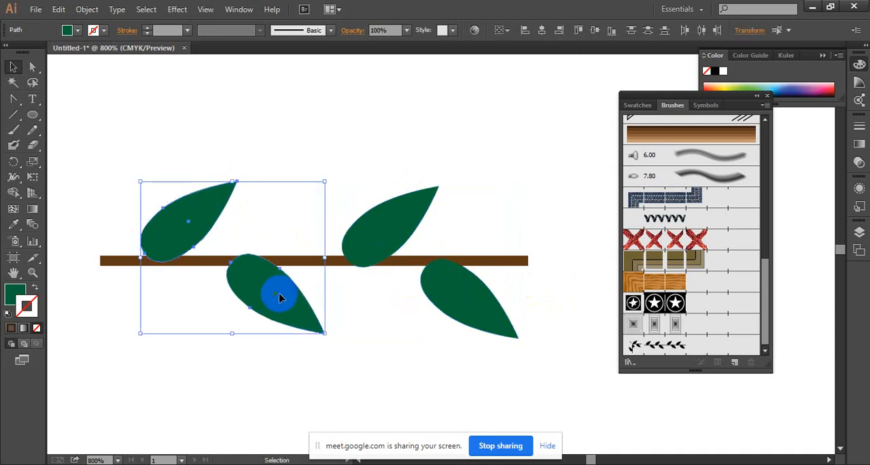
key(Left)
key(Left)
key(Left)
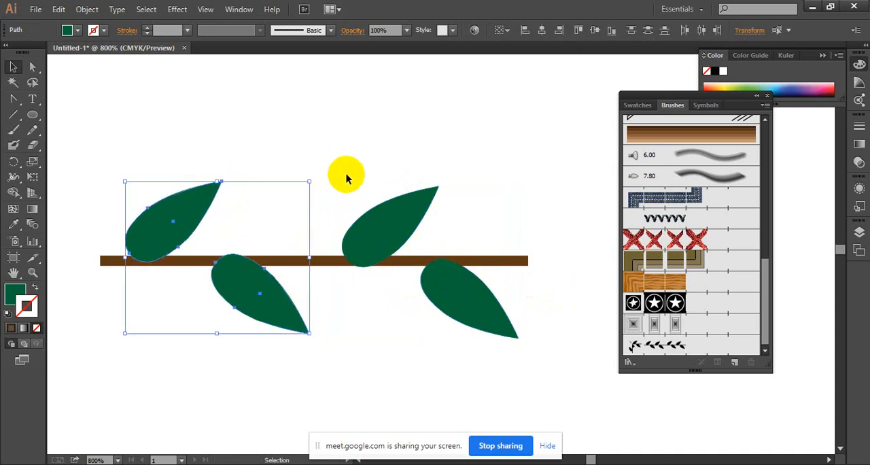
Widen the gap mid-stem by moving the lower-left leaf further left and the upper-right leaf further right.
click(346, 173)
click(265, 304)
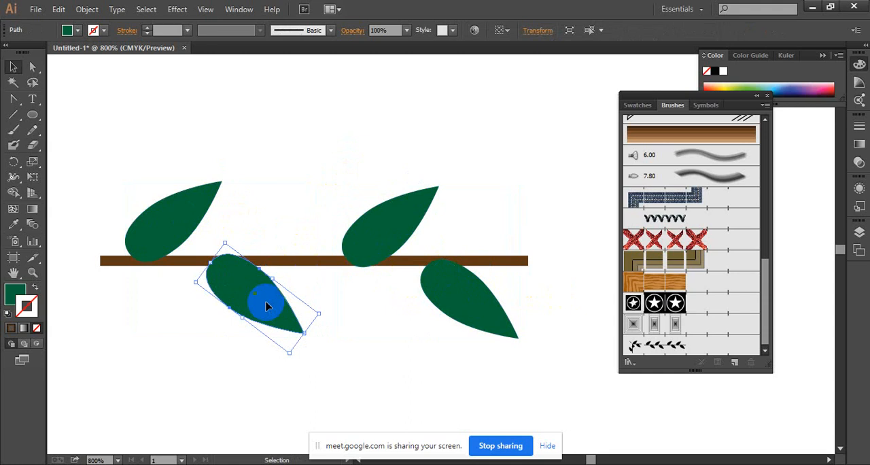
drag(265, 303, 392, 178)
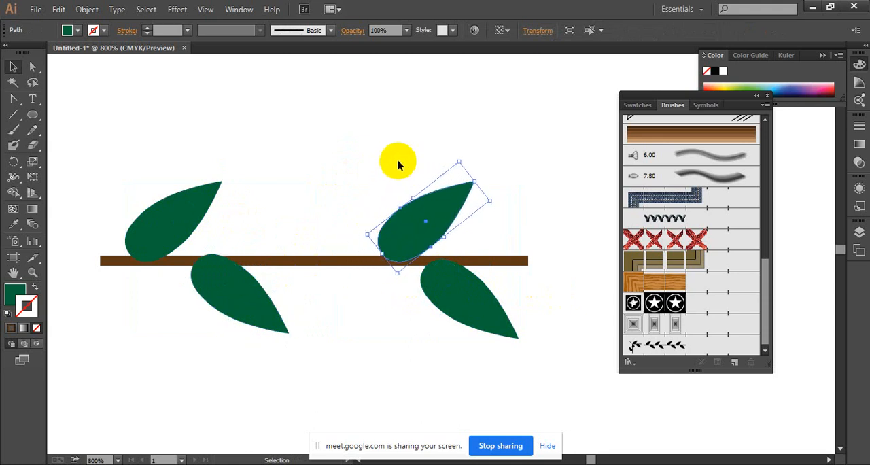
click(398, 160)
Draw a small circle on the middle of the stem with the Ellipse tool, fill it red and deselect it.
click(32, 114)
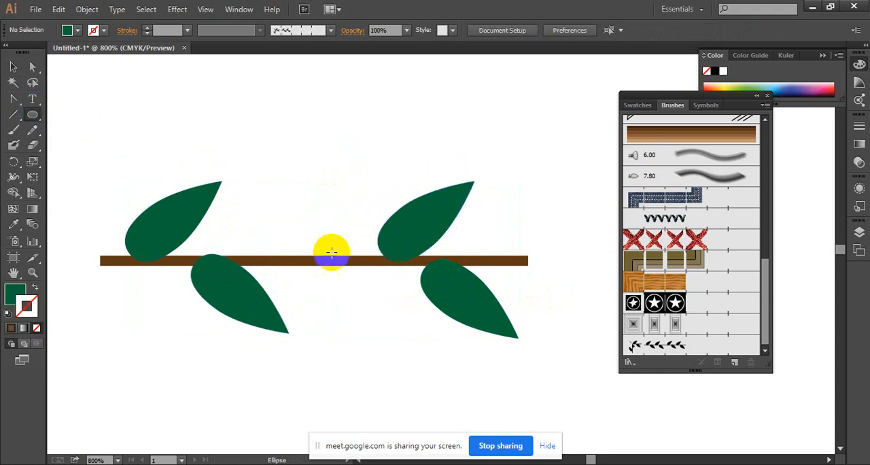
drag(297, 247, 316, 262)
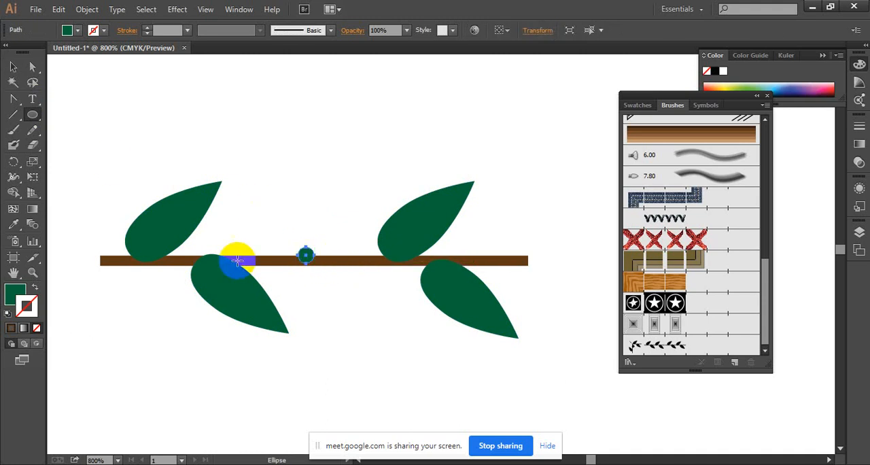
click(67, 30)
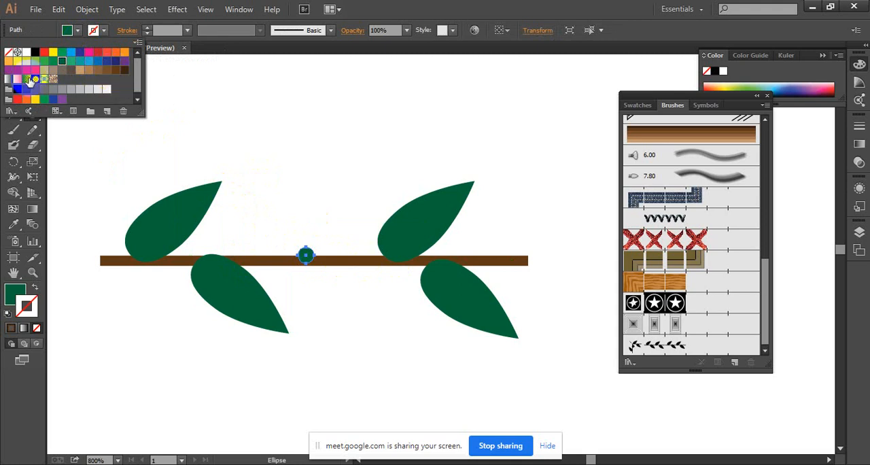
click(97, 51)
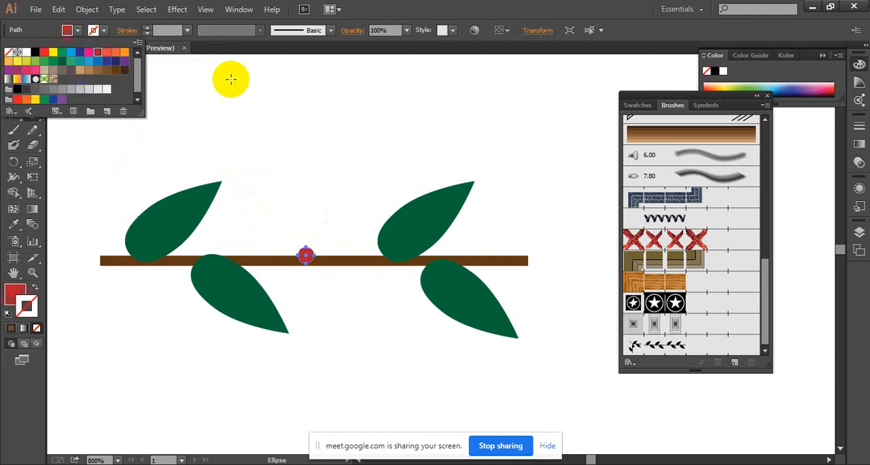
click(319, 49)
click(12, 69)
click(239, 129)
Move the red circle off the stem into the empty area above the branch.
ctrl+click(332, 229)
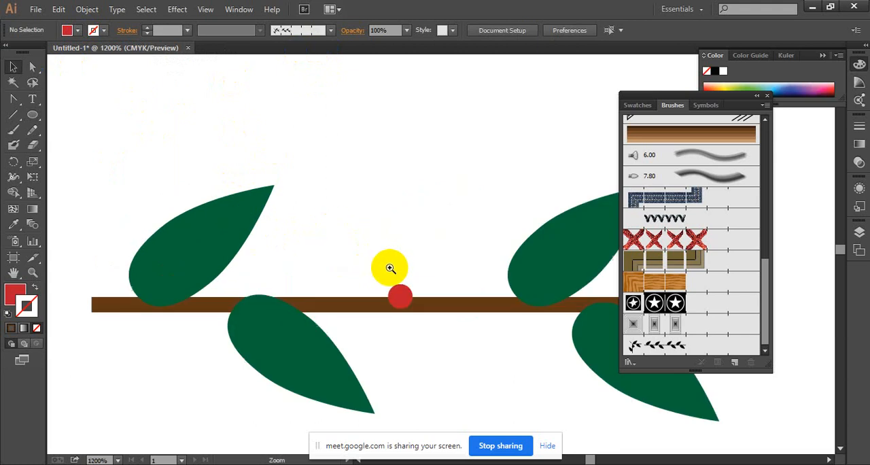
ctrl+click(397, 267)
drag(462, 284, 332, 184)
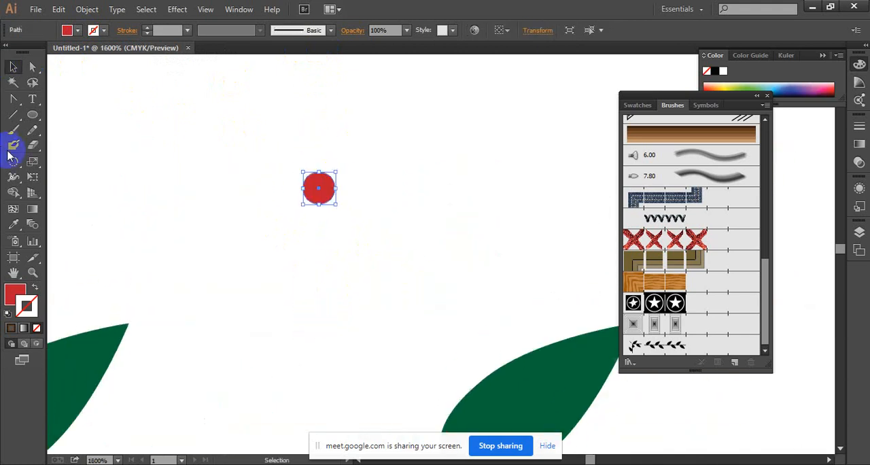
Draw a narrow upright ellipse just above the red circle as a petal and fill it with bright pink.
click(31, 117)
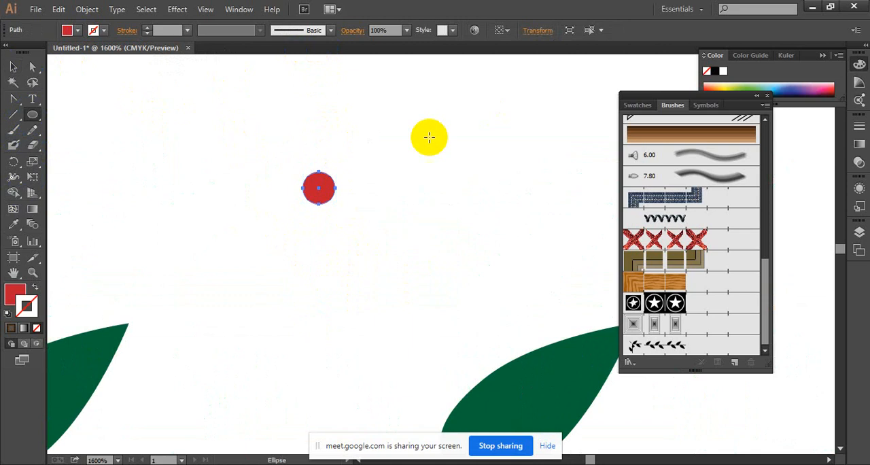
drag(307, 84, 335, 166)
click(14, 68)
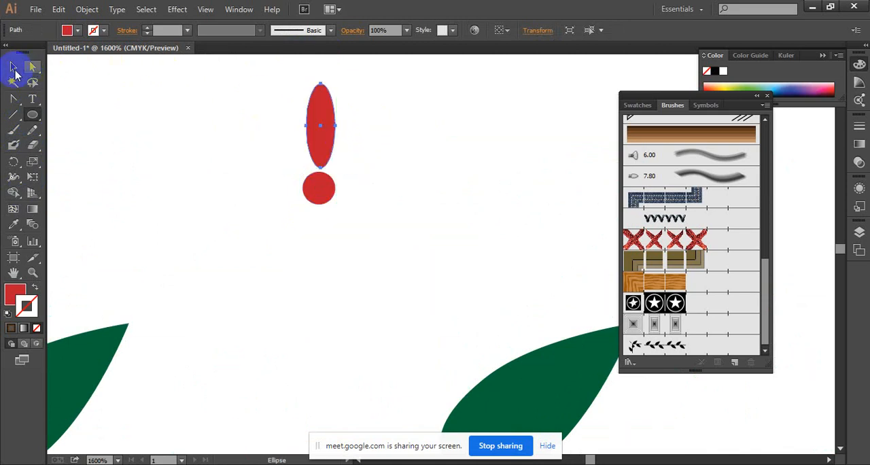
click(93, 30)
click(95, 53)
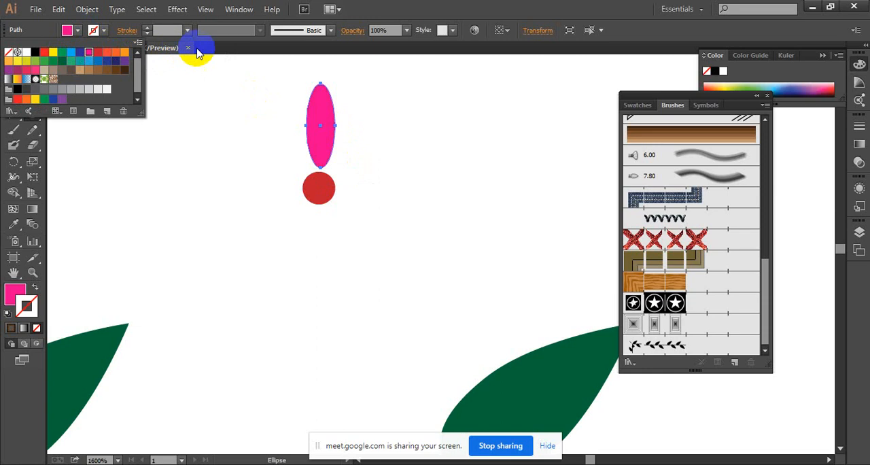
click(12, 67)
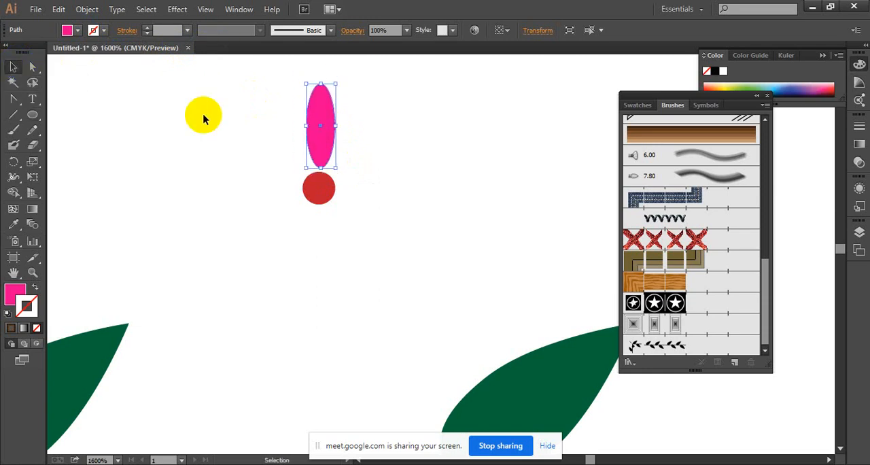
Try rotating a copy of the red circle around its own centre by about -48°.
click(312, 192)
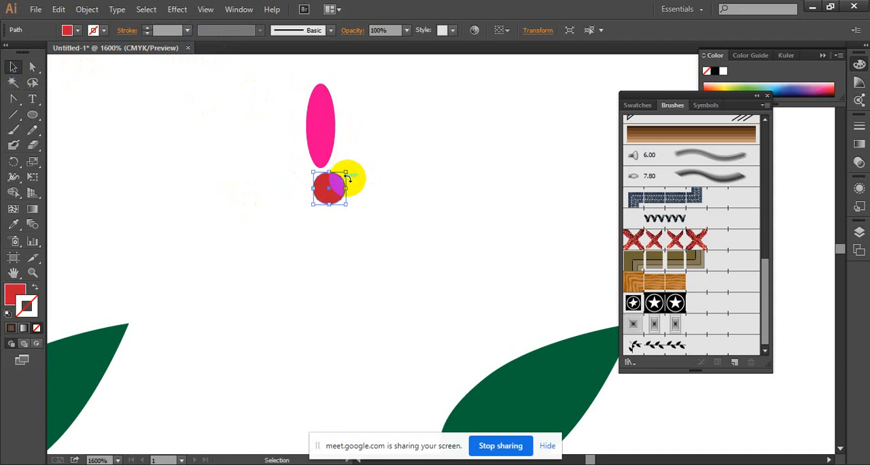
click(13, 162)
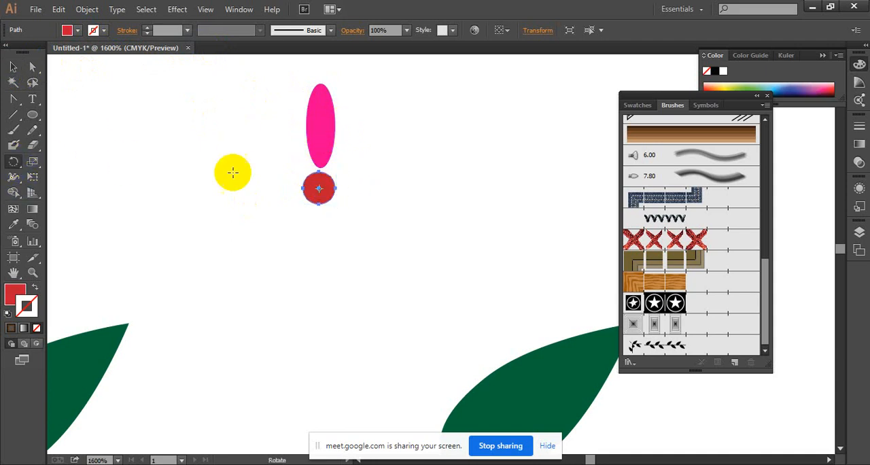
alt+click(318, 188)
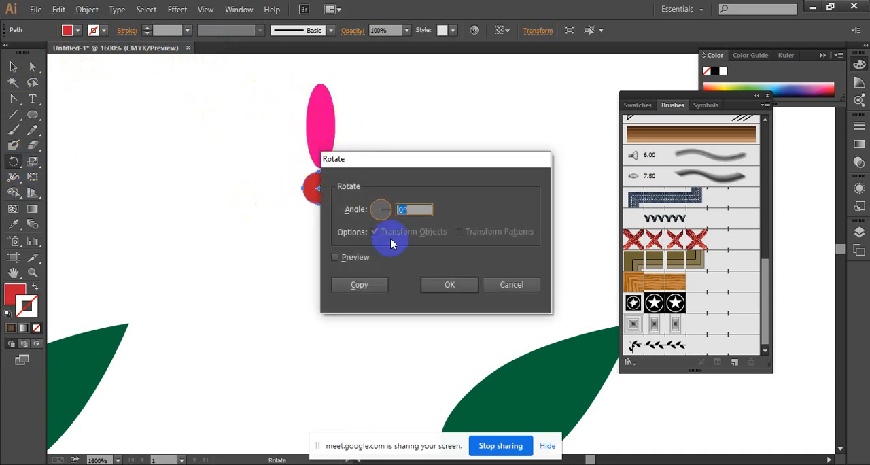
click(439, 285)
click(319, 188)
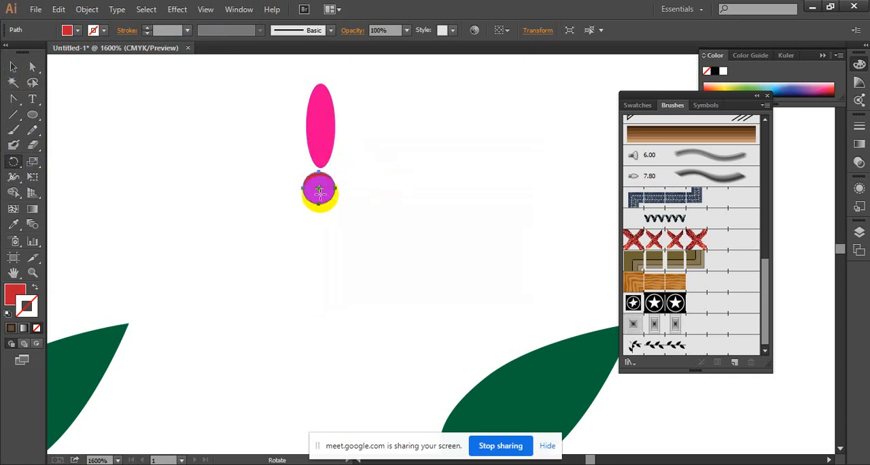
drag(369, 138, 378, 142)
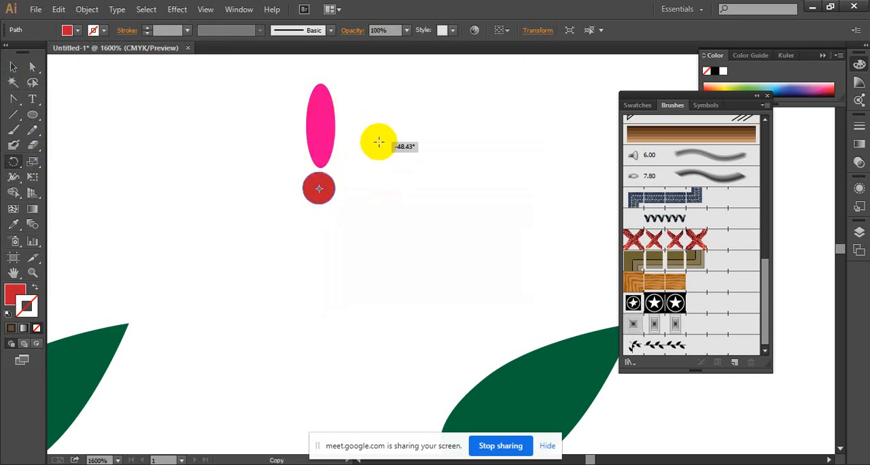
click(13, 67)
click(379, 107)
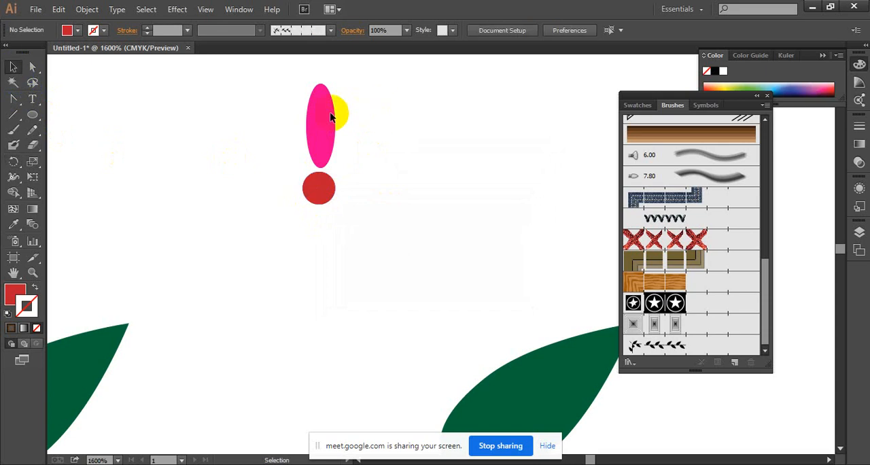
Rotate a copy of the pink petal around the red circle's centre and repeat the transformation to form a seven-petal flower.
click(327, 115)
click(14, 162)
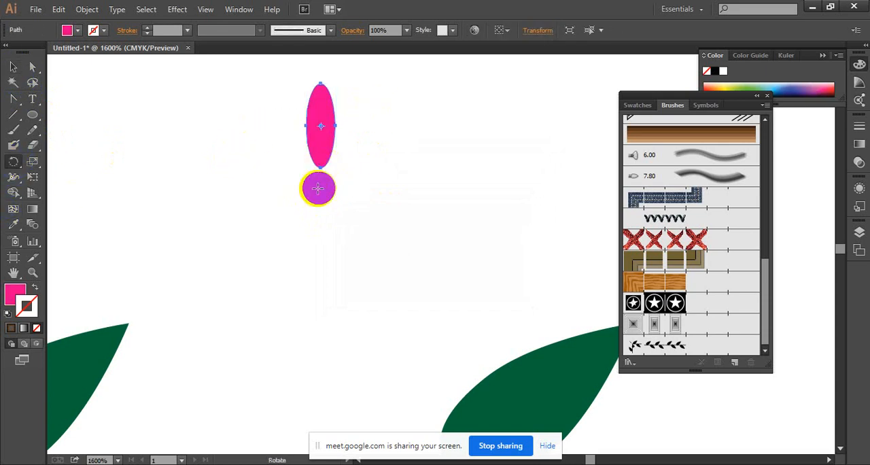
click(319, 187)
drag(325, 102, 405, 123)
key(ctrl+d)
key(ctrl+d)
key(ctrl+d)
key(ctrl+d)
key(ctrl+d)
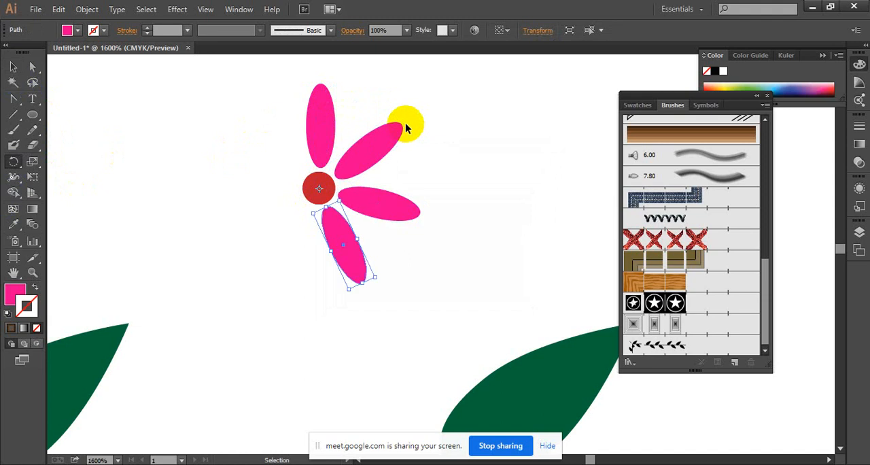
click(14, 67)
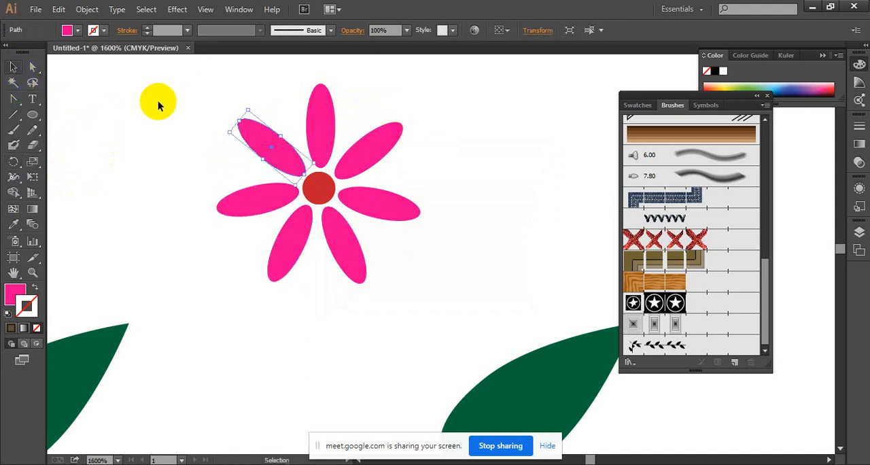
click(480, 141)
Fill the red circle at the flower's centre with dark red 680411.
click(314, 188)
click(31, 304)
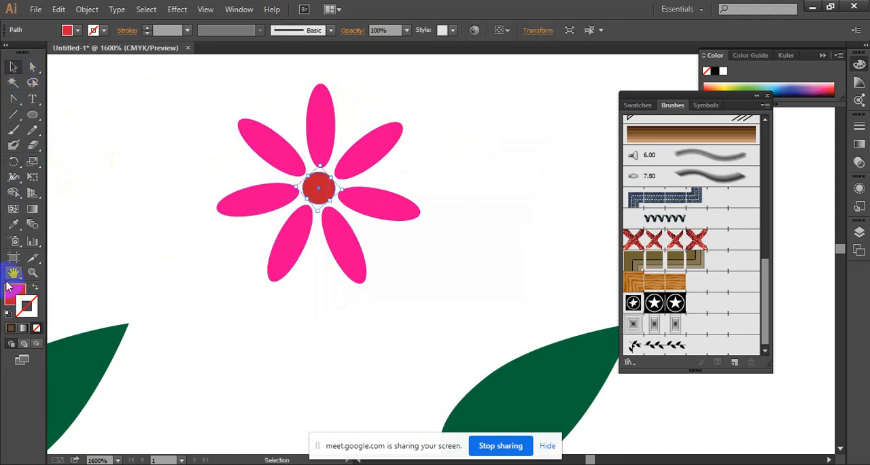
double_click(13, 290)
click(638, 246)
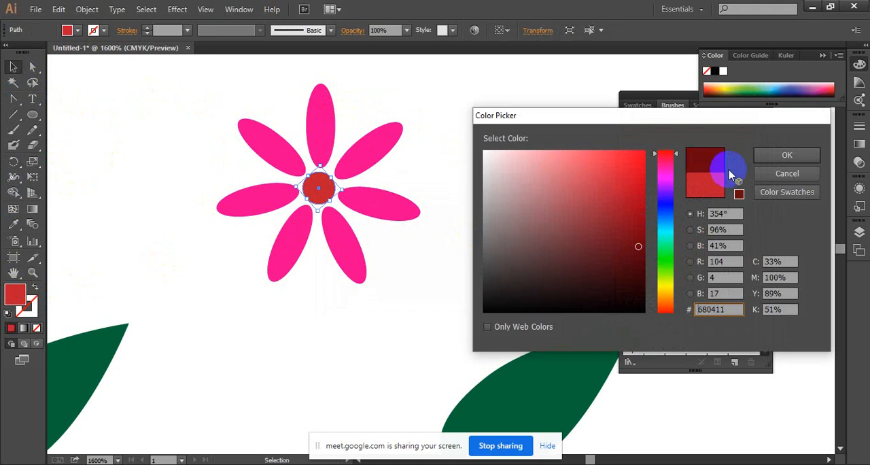
click(764, 161)
click(520, 207)
Try moving the ungrouped flower down onto the middle of the brown stem, and undo the move.
ctrl+alt+click(452, 216)
drag(388, 175, 455, 135)
drag(311, 136, 482, 256)
drag(431, 225, 375, 370)
click(430, 272)
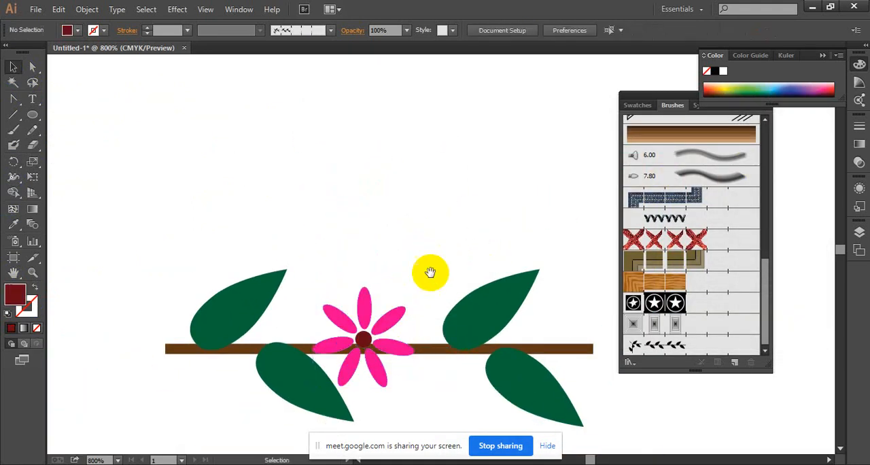
drag(430, 272, 381, 223)
ctrl+click(363, 285)
drag(368, 262, 374, 236)
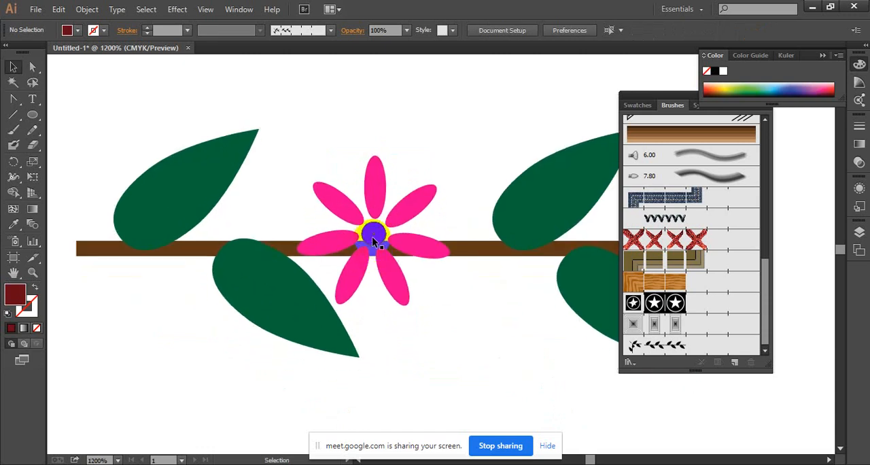
drag(295, 129, 447, 227)
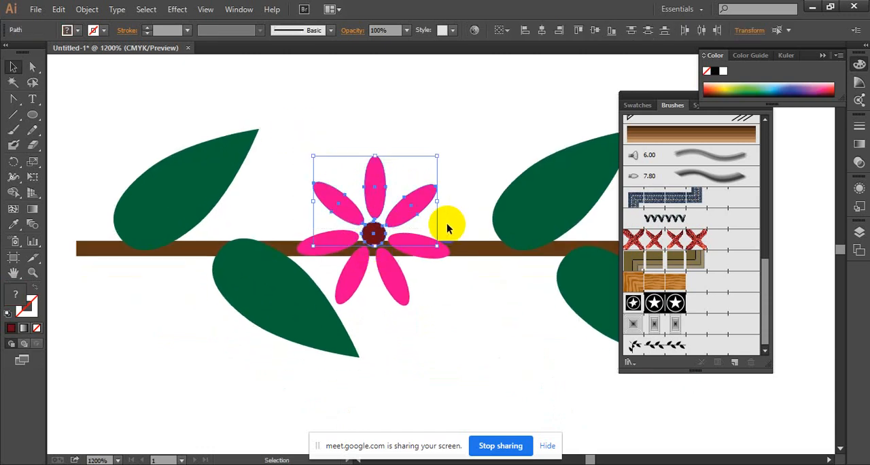
key(ctrl+z)
Group the seven petals and the centre circle, keeping the flower in the empty area above the branch.
drag(436, 176, 429, 297)
right_click(407, 171)
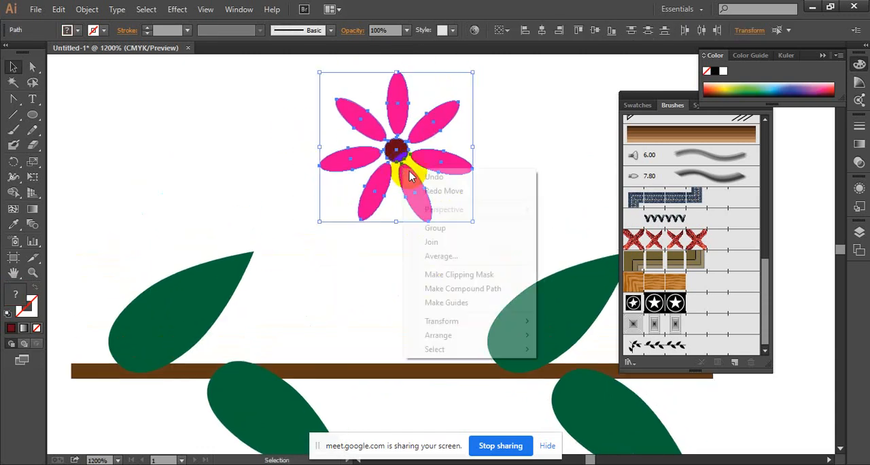
click(453, 229)
drag(397, 241, 373, 210)
drag(394, 184, 374, 197)
drag(376, 206, 371, 314)
drag(375, 254, 375, 204)
click(493, 155)
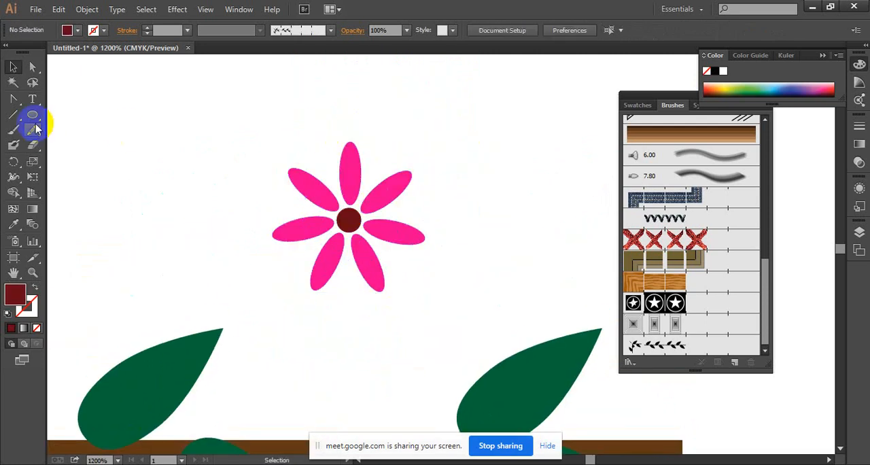
Draw a narrow upright ellipse, smaller than the existing petals, above the flower's upper-right petal.
click(32, 114)
drag(405, 125, 419, 171)
click(14, 67)
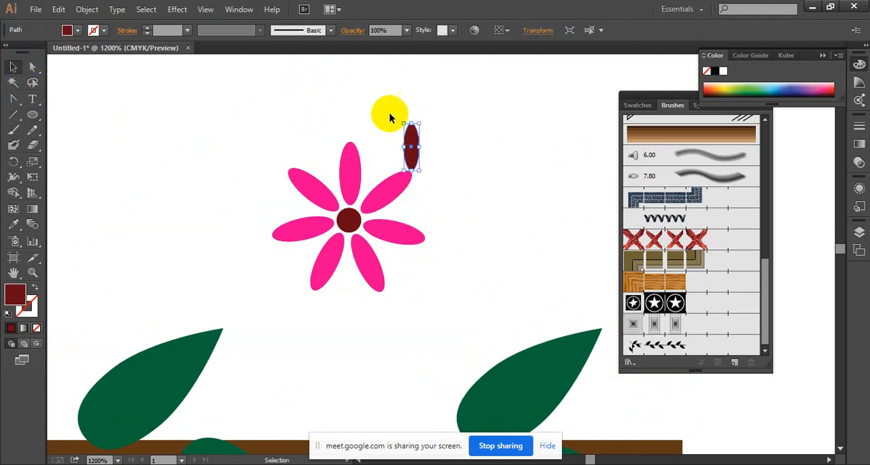
Tilt the small ellipse and fit it between the flower's top and upper-right petals, pointing outward from the centre.
drag(423, 120, 385, 176)
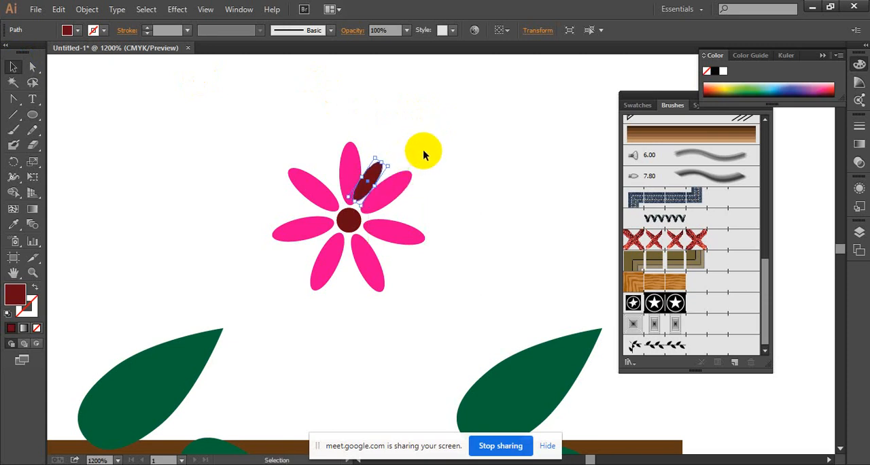
key(ctrl+plus)
key(ctrl+plus)
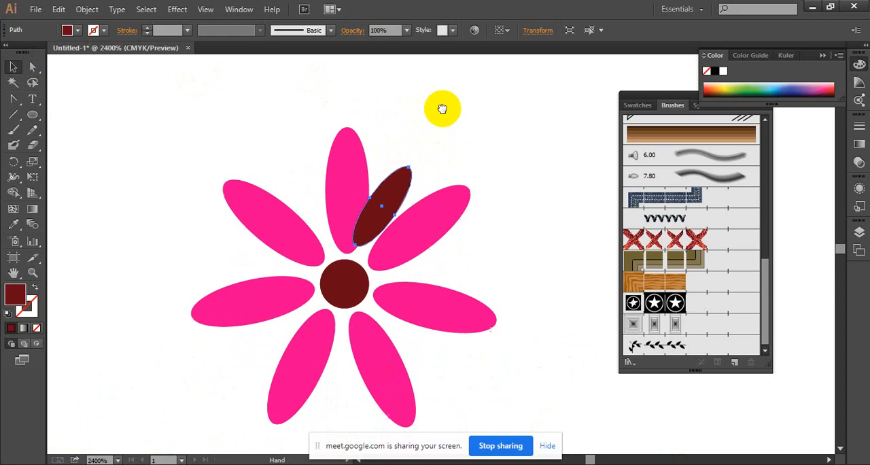
mouse_move(412, 163)
mouse_down()
mouse_move(410, 152)
mouse_move(402, 163)
mouse_move(418, 153)
mouse_move(402, 150)
mouse_move(407, 156)
mouse_up()
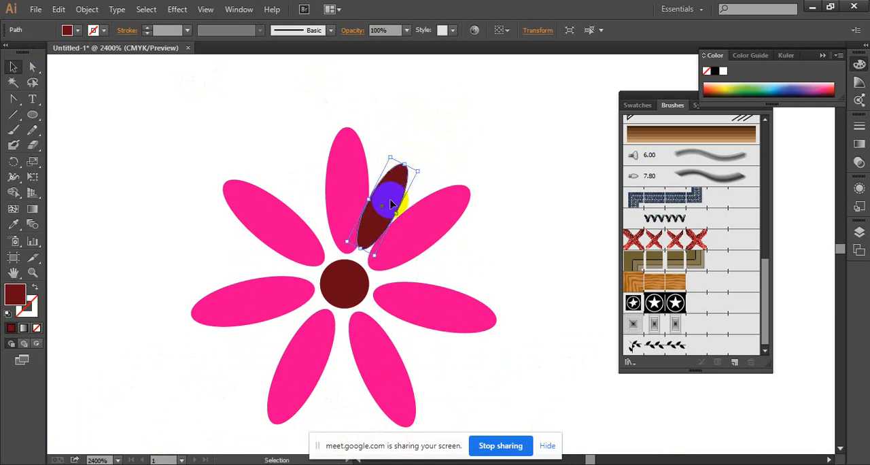
drag(396, 197, 399, 193)
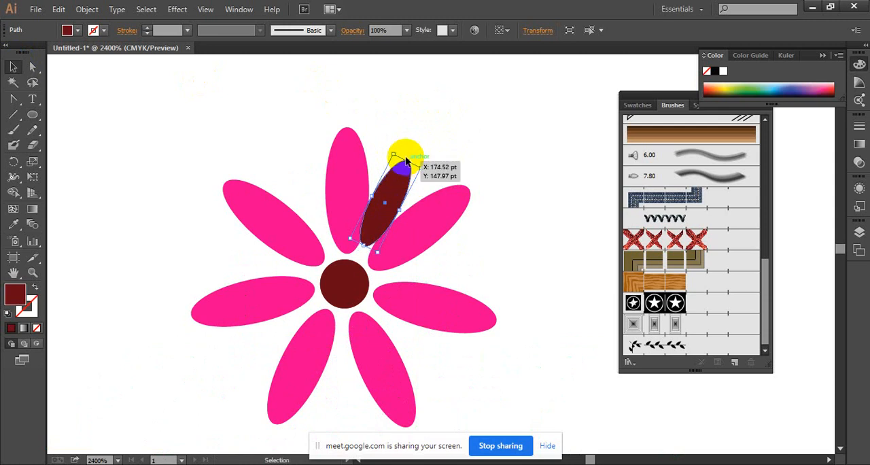
Fill the small petal with the reddish-pink swatch.
click(79, 30)
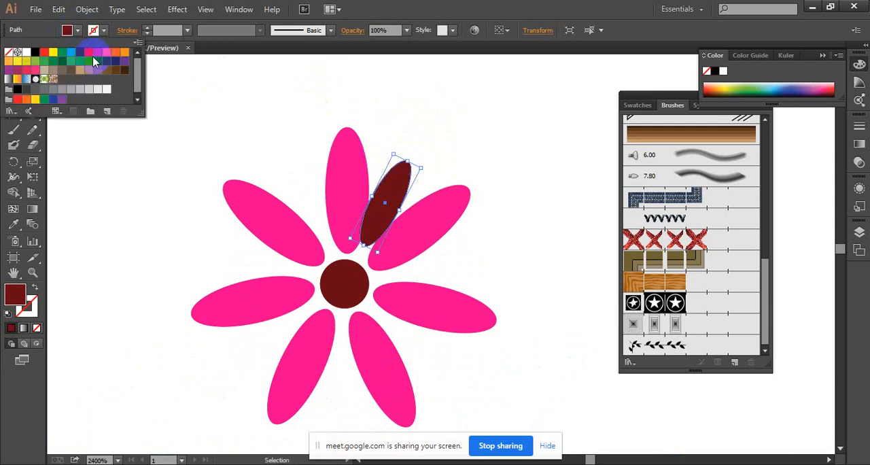
click(34, 70)
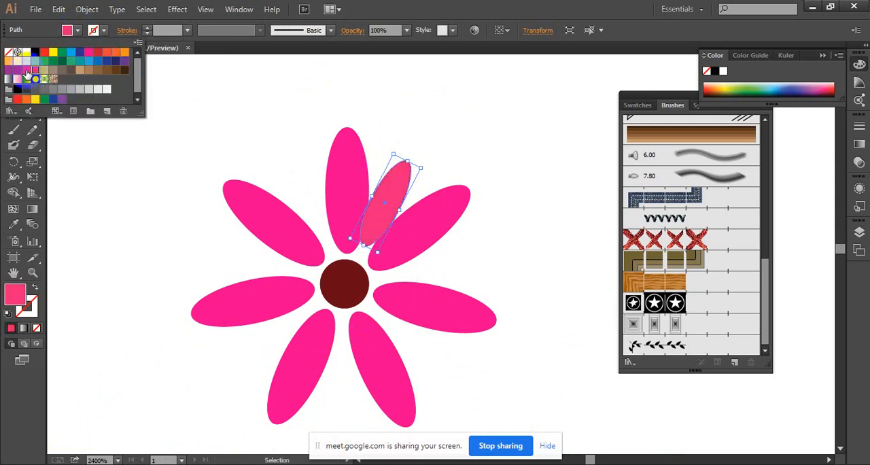
click(27, 70)
click(431, 122)
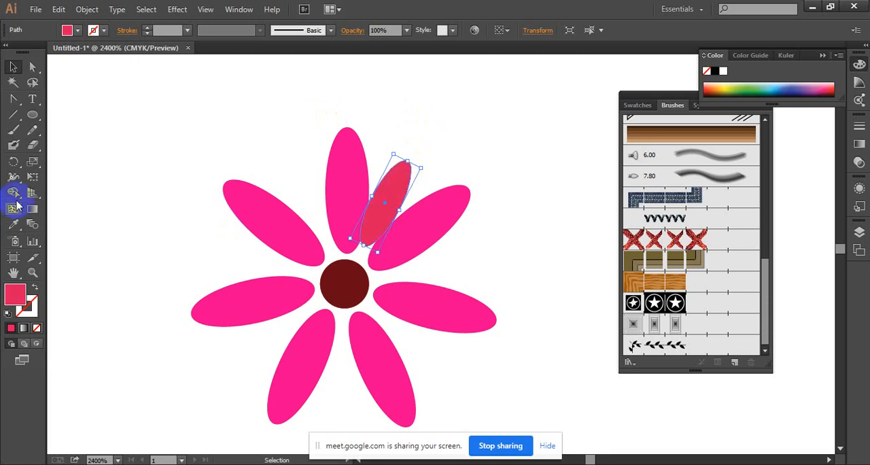
Rotate a copy of the small petal around the flower's centre and repeat the transformation to put one in each gap between petals.
click(13, 162)
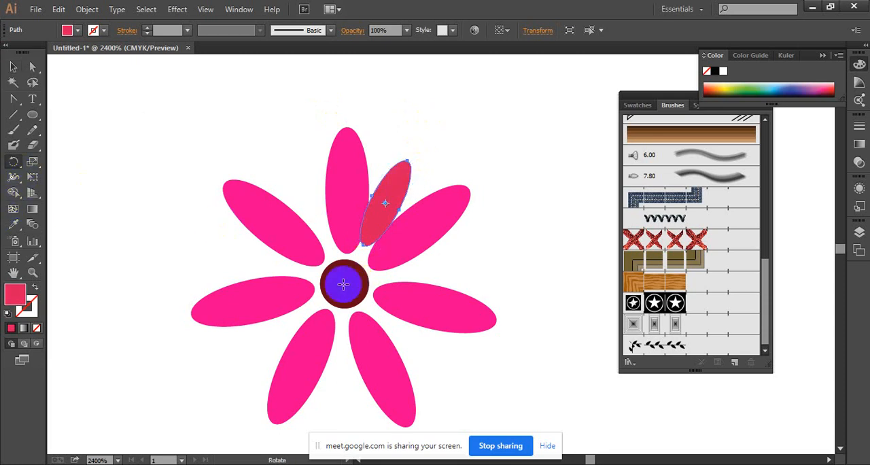
click(344, 284)
drag(388, 178, 455, 255)
key(ctrl+d)
key(ctrl+d)
key(ctrl+d)
key(ctrl+d)
key(ctrl+d)
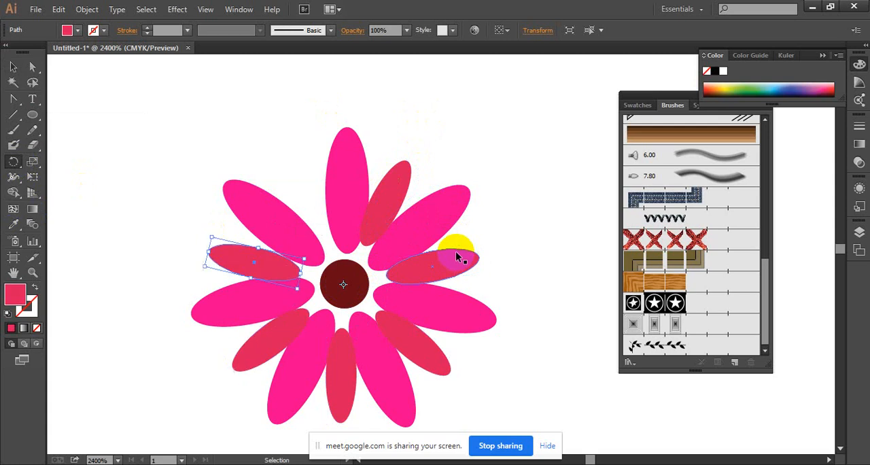
click(12, 67)
click(355, 111)
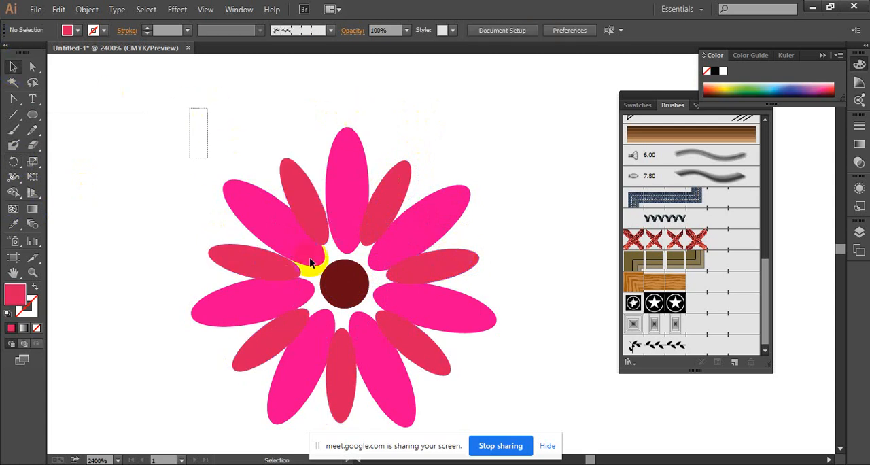
Group the complete flower and move it onto the middle of the brown stem between the leaves.
key(ctrl+a)
right_click(477, 338)
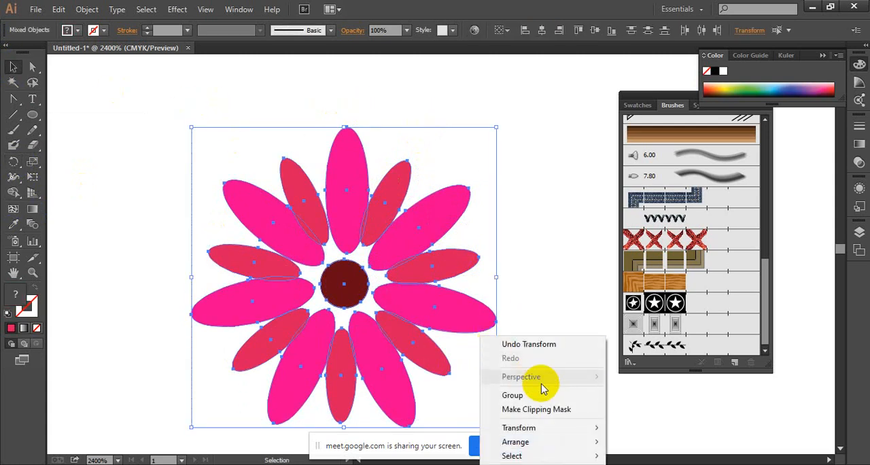
click(539, 401)
key(ctrl+minus)
key(ctrl+minus)
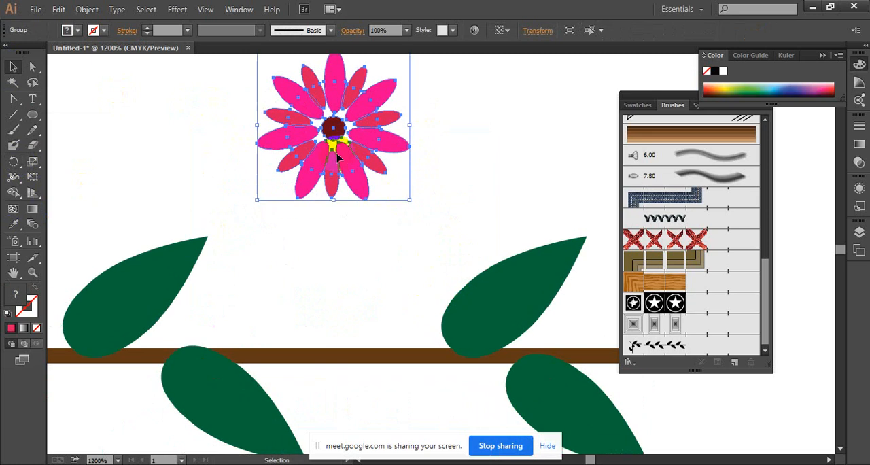
drag(338, 161, 331, 350)
click(465, 211)
Examine the flower's placement and petal colours against the whole leafy branch and up close.
ctrl+alt+click(482, 327)
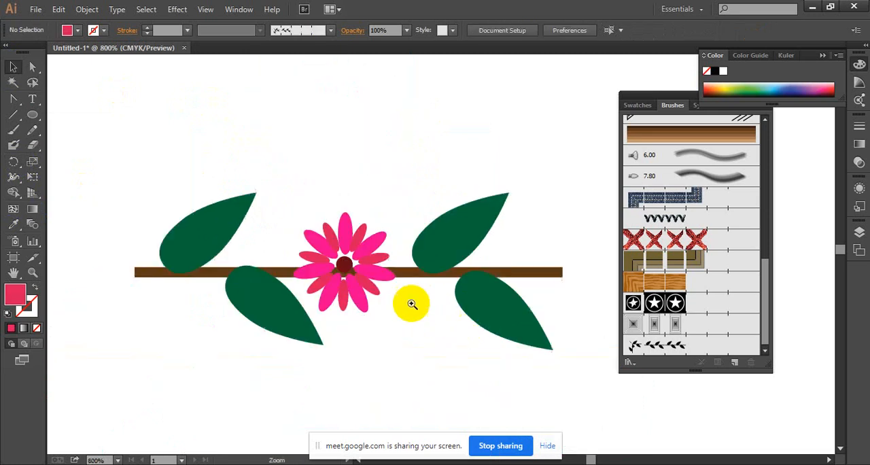
ctrl+click(410, 303)
ctrl+alt+click(409, 284)
ctrl+alt+click(409, 284)
drag(460, 247, 385, 304)
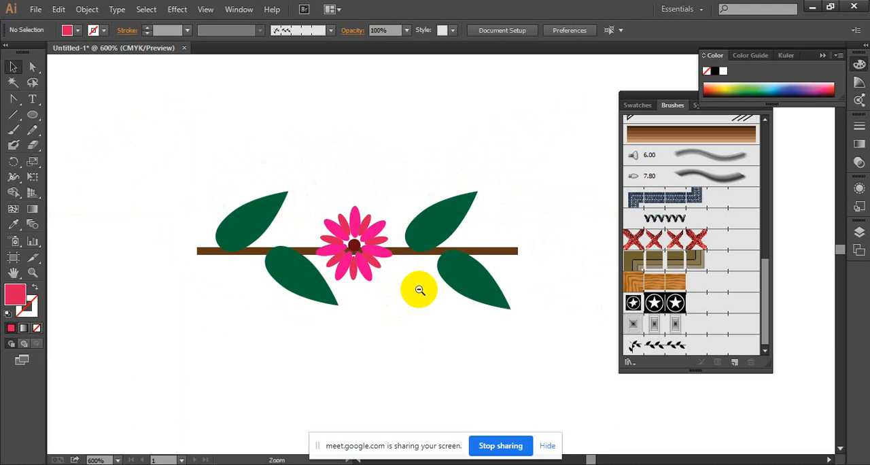
ctrl+click(389, 263)
ctrl+click(422, 271)
ctrl+click(427, 258)
drag(441, 271, 434, 351)
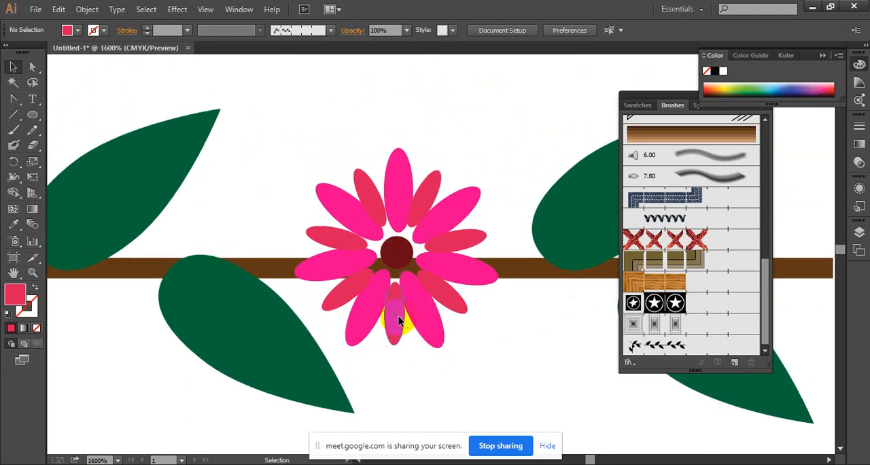
Ungroup the flower on the stem into separate parts.
click(399, 320)
right_click(398, 320)
click(453, 388)
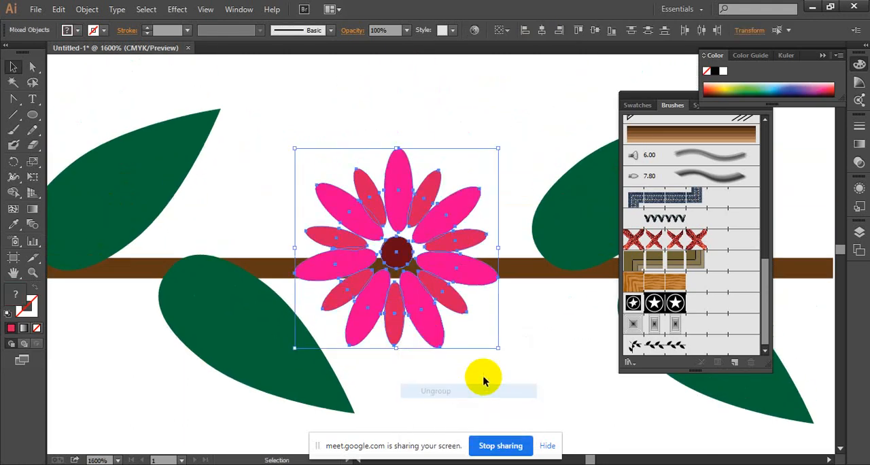
click(483, 378)
Select all seven small inner petals together and fill them with light pink F47AA9.
click(400, 321)
shift+click(348, 293)
shift+click(337, 231)
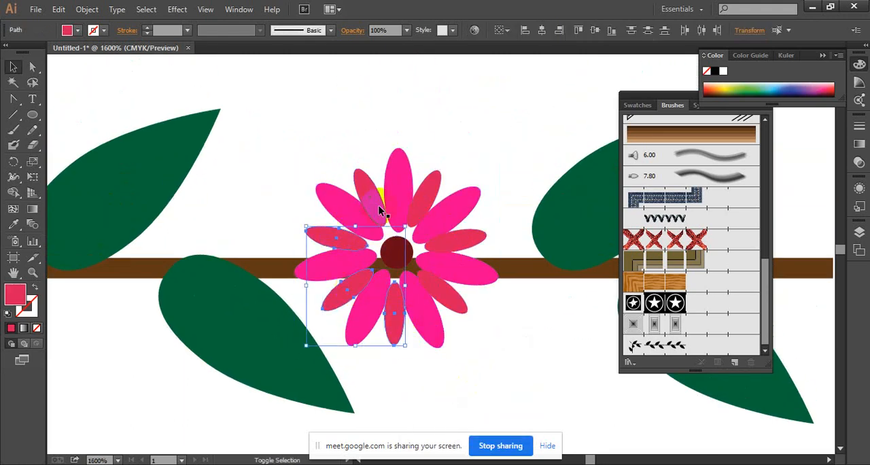
shift+click(378, 206)
shift+click(419, 186)
shift+click(475, 247)
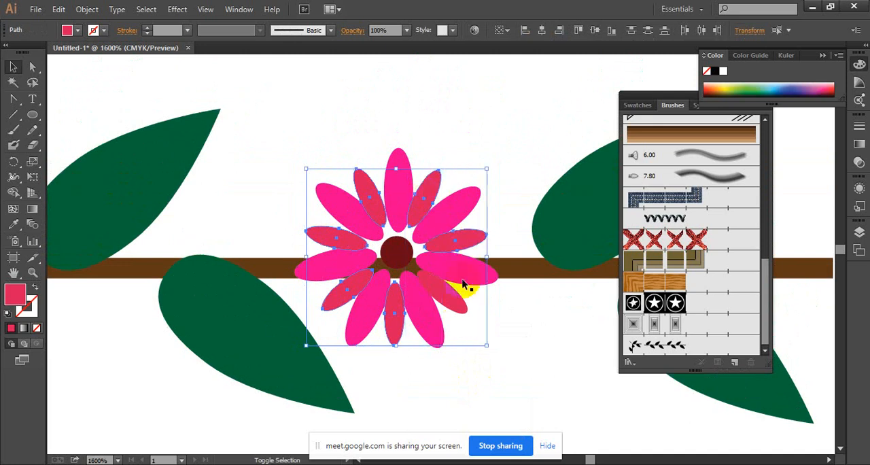
click(78, 31)
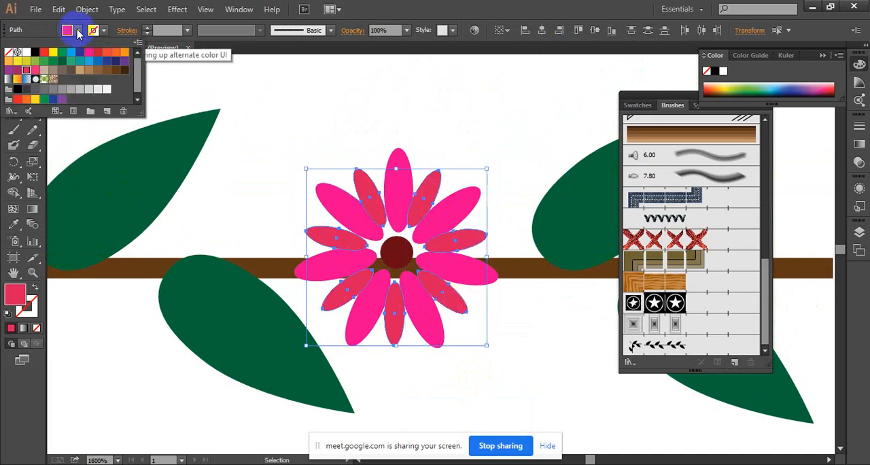
click(78, 30)
double_click(15, 294)
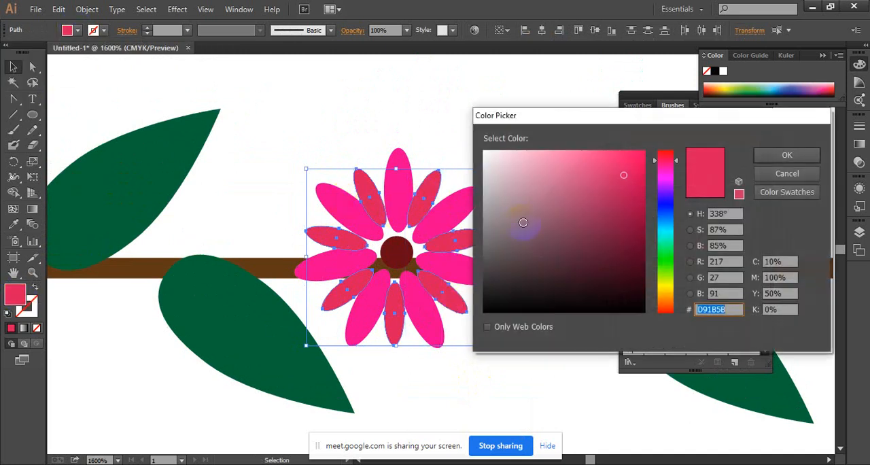
click(564, 157)
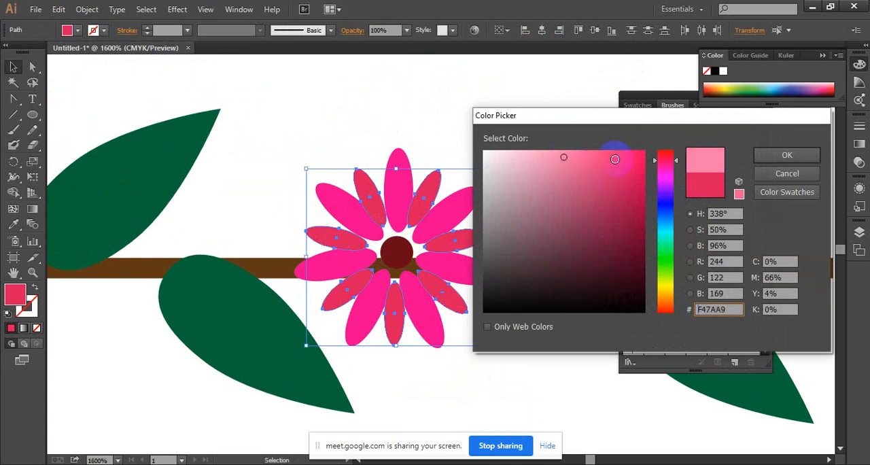
click(765, 157)
click(446, 113)
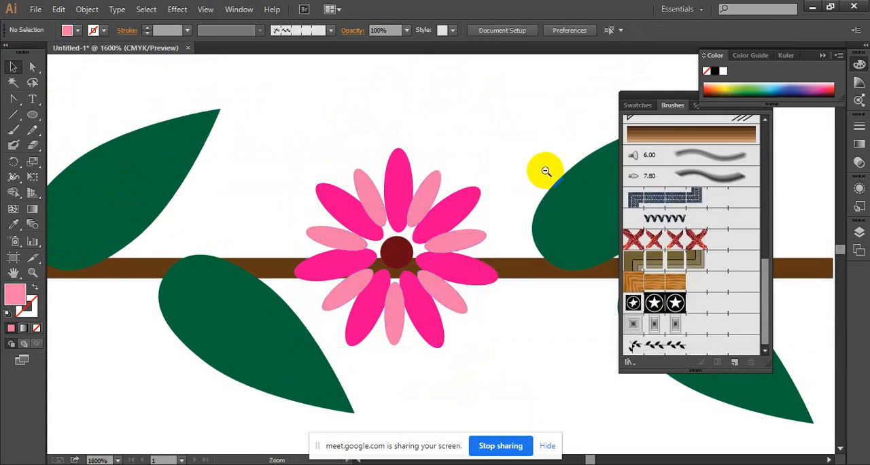
Select the stem, leaves and flower together and group them into one object.
ctrl+alt+click(546, 169)
ctrl+alt+click(542, 169)
ctrl+alt+click(538, 169)
drag(143, 150, 562, 359)
right_click(466, 247)
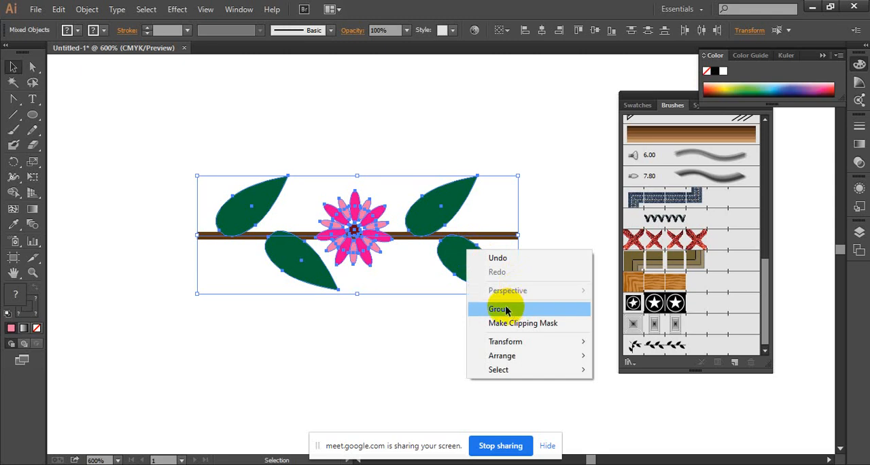
click(499, 361)
Create a new Pattern Brush from the grouped flowering branch, accepting the default brush options.
drag(358, 236, 642, 258)
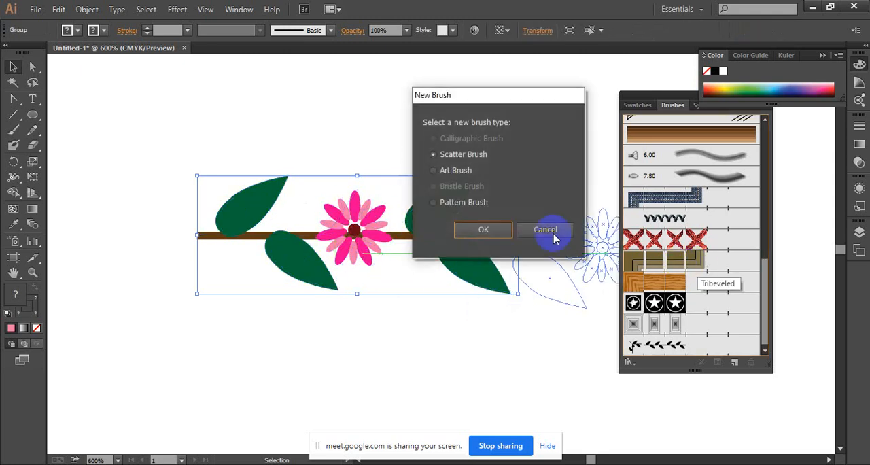
click(483, 229)
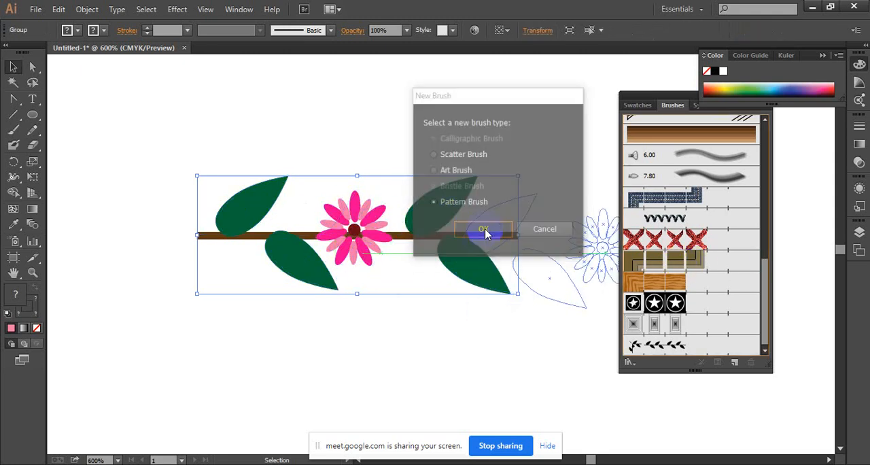
click(541, 401)
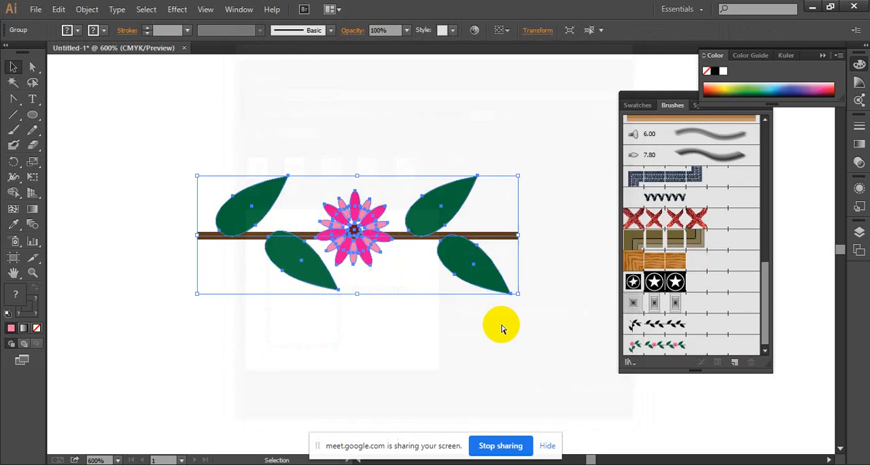
key(ctrl+minus)
key(ctrl+minus)
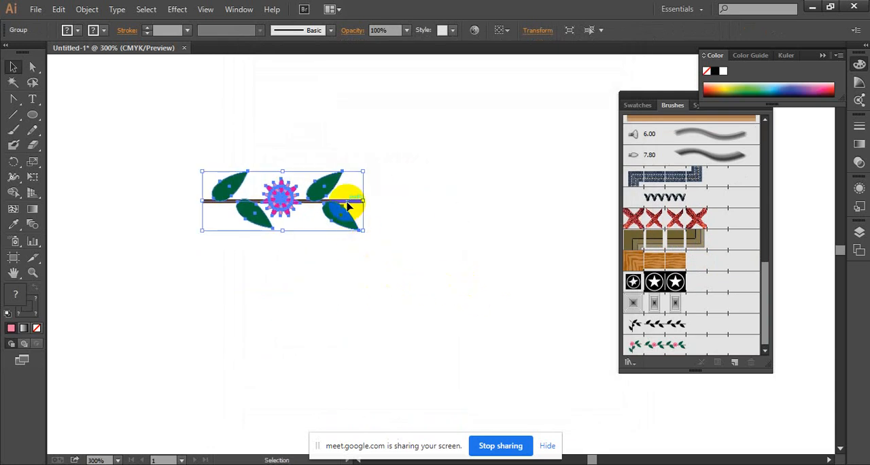
Move the grouped flowering branch off the artboard, beside its left edge, and deselect it.
drag(346, 203, 534, 227)
ctrl+alt+click(534, 227)
ctrl+alt+click(534, 227)
ctrl+alt+click(443, 247)
drag(384, 278, 136, 181)
click(281, 173)
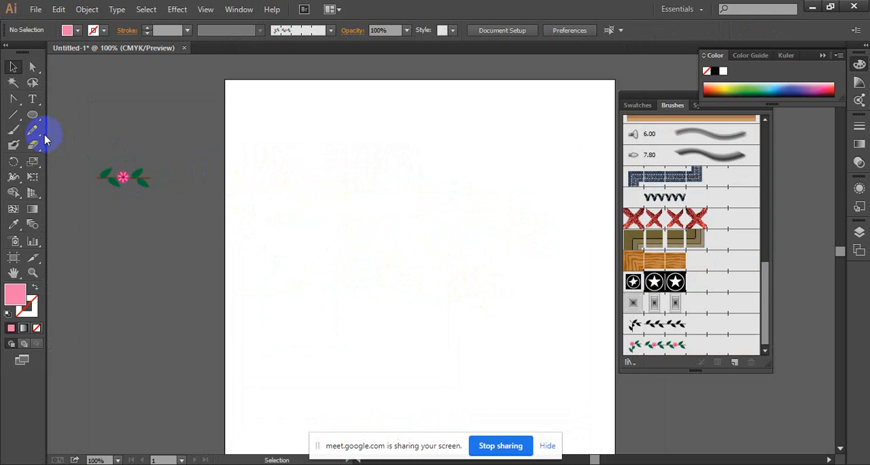
Paint a long wavy freehand stroke across the artboard using the new flowering-branch pattern brush.
click(13, 134)
click(701, 344)
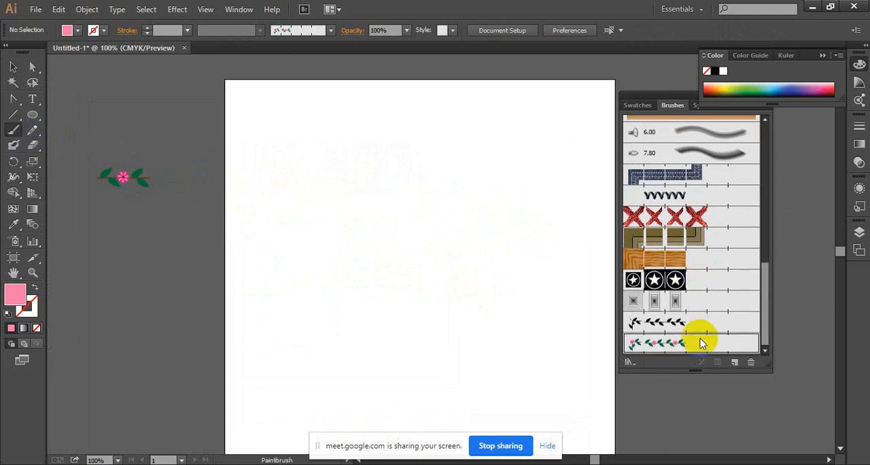
drag(291, 262, 618, 288)
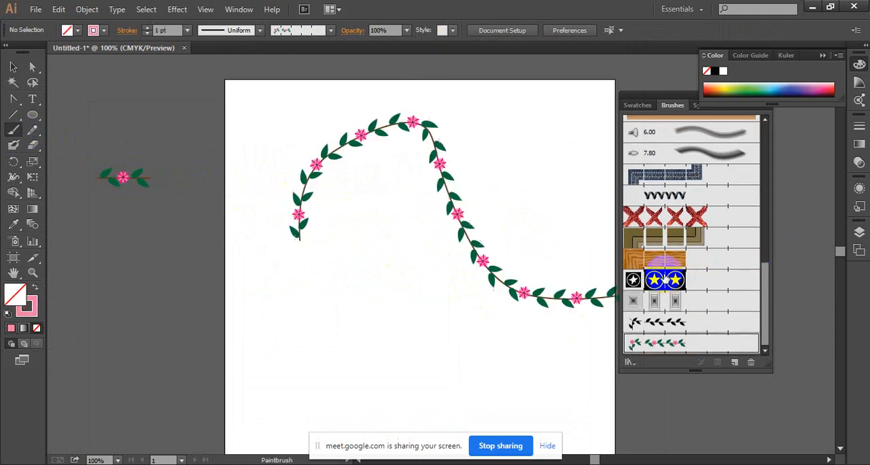
key(z)
click(514, 237)
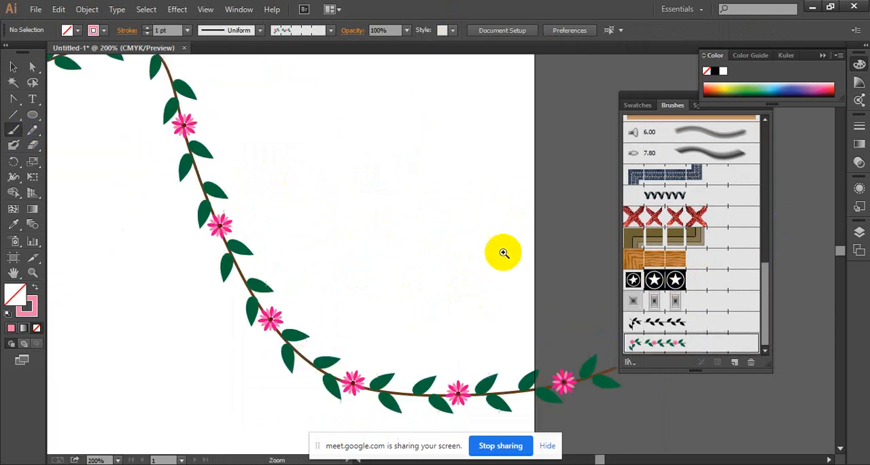
click(349, 223)
drag(356, 187, 314, 136)
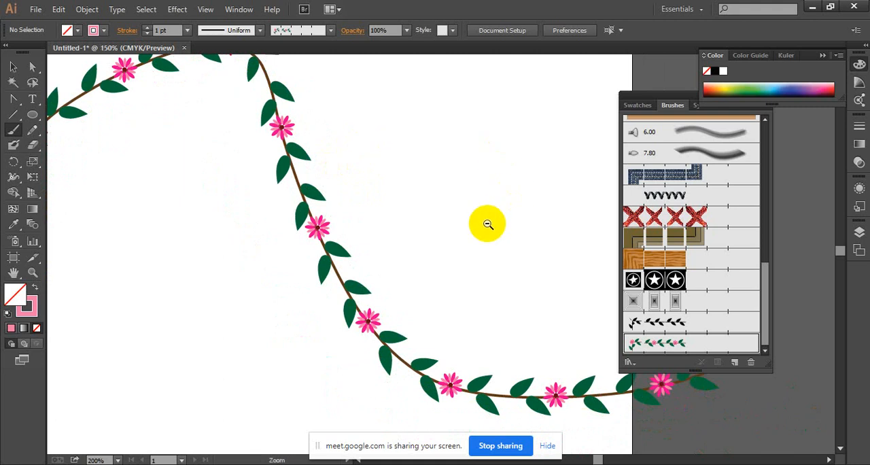
ctrl+alt+click(487, 223)
drag(478, 271, 450, 235)
Delete the wavy floral stroke from the artboard.
click(13, 68)
click(274, 167)
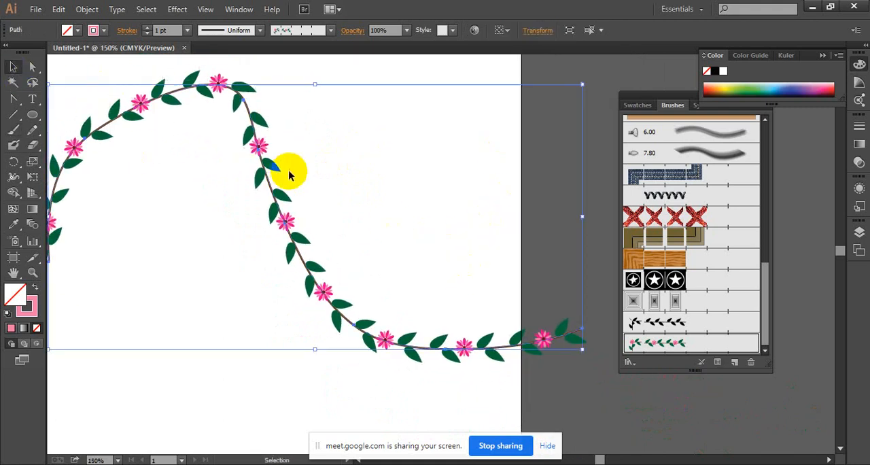
key(Delete)
Draw a large circle with no fill and position it in the middle of the artboard.
click(32, 114)
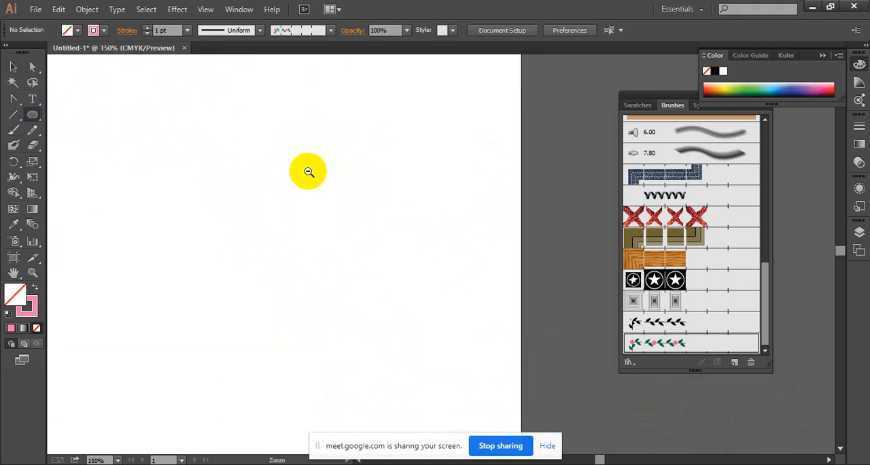
key(ctrl+1)
drag(335, 121, 303, 81)
drag(287, 192, 431, 344)
click(13, 66)
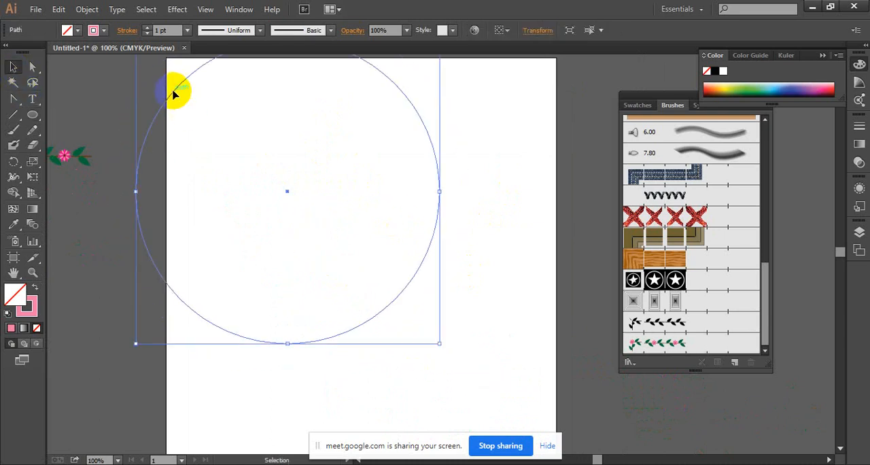
drag(173, 94, 247, 158)
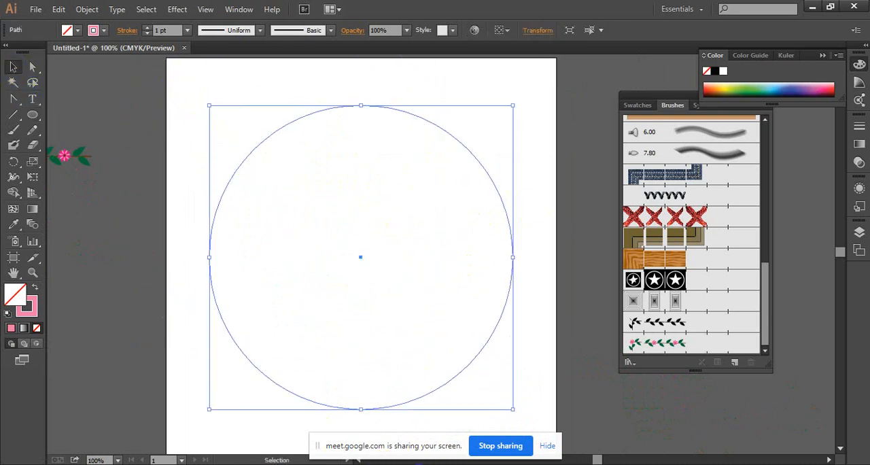
click(328, 409)
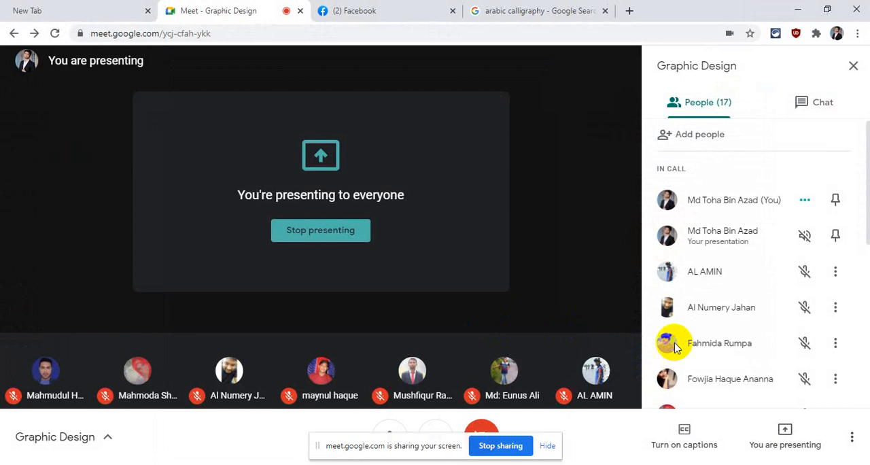
click(797, 9)
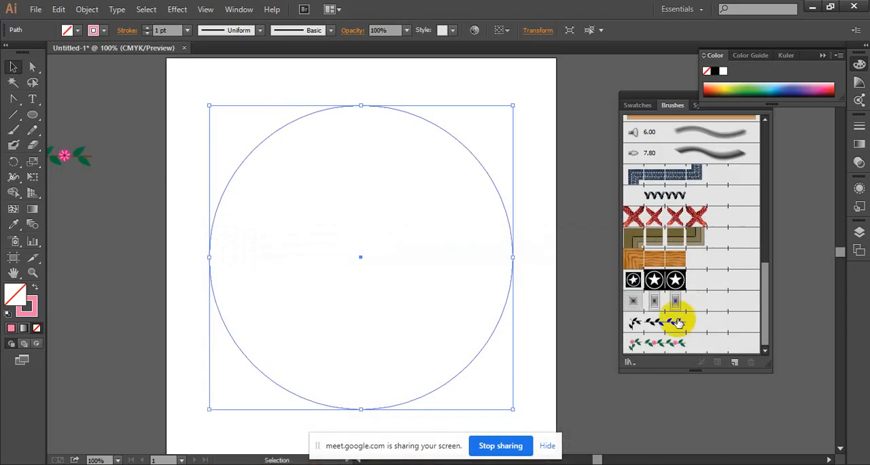
Apply the flowering-branch pattern brush to the large circle's stroke and deselect the circle.
click(660, 344)
click(580, 255)
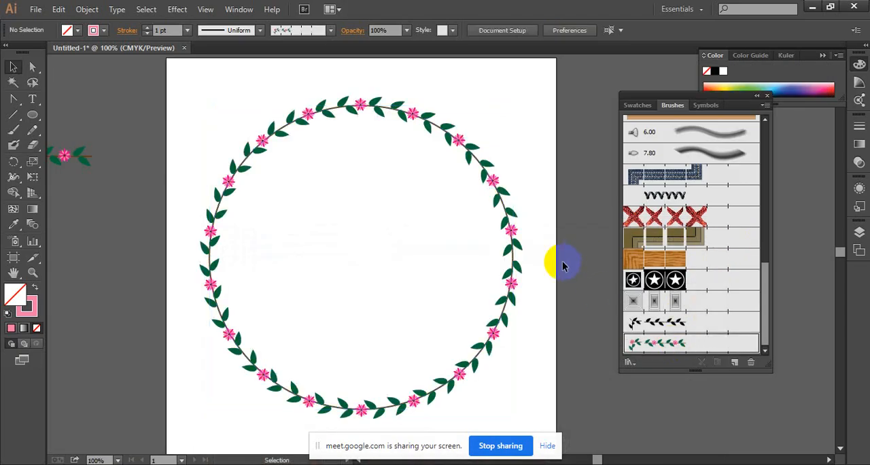
scroll(521, 259, up, 1)
drag(366, 252, 415, 160)
ctrl+click(373, 227)
drag(373, 227, 266, 135)
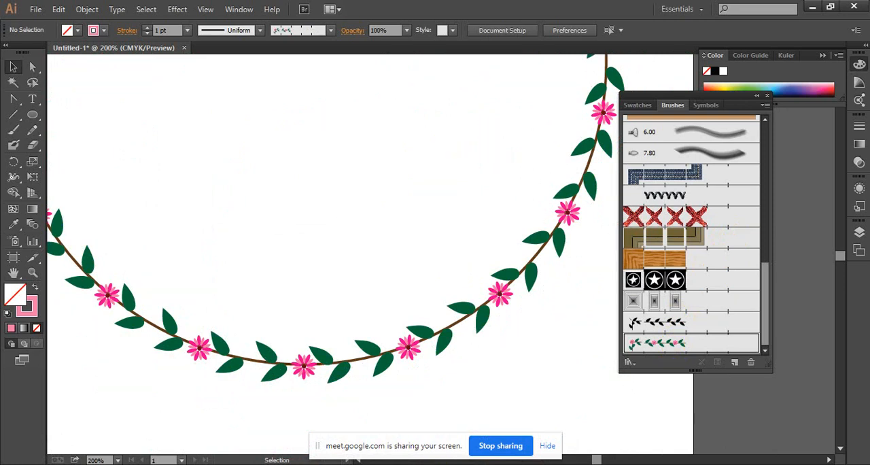
mouse_move(398, 461)
click(350, 441)
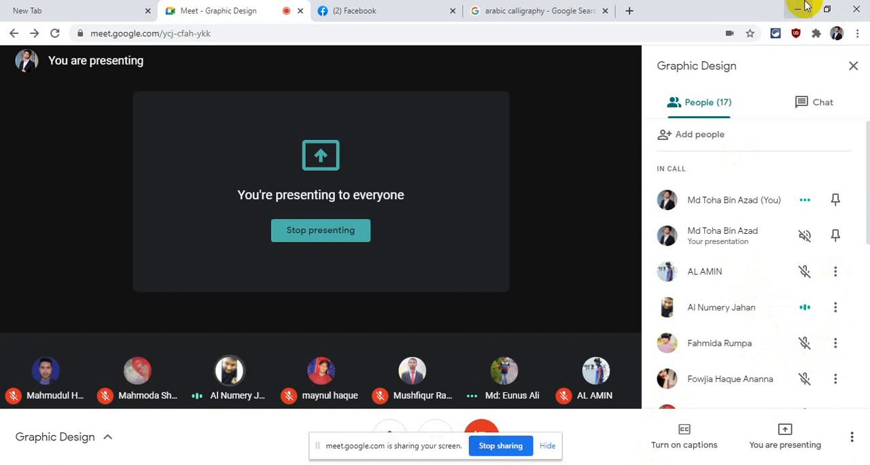
click(802, 7)
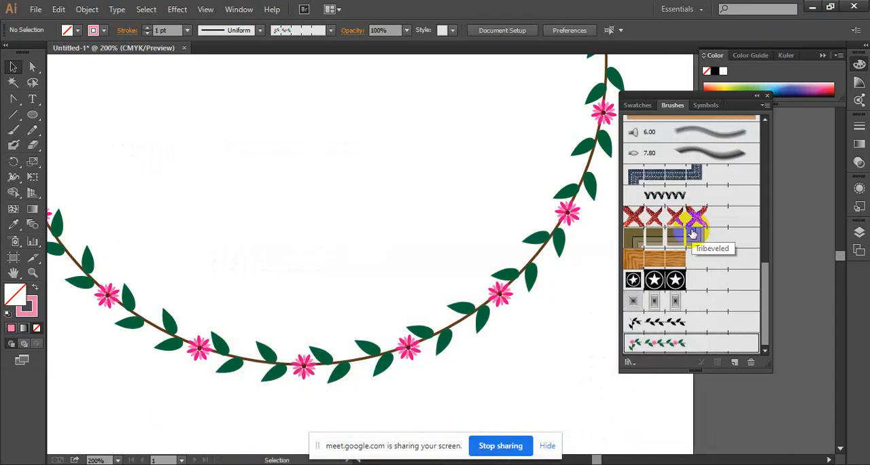
Examine how the leaves, stem and flowers follow the curve all around the floral circle.
key(ctrl+minus)
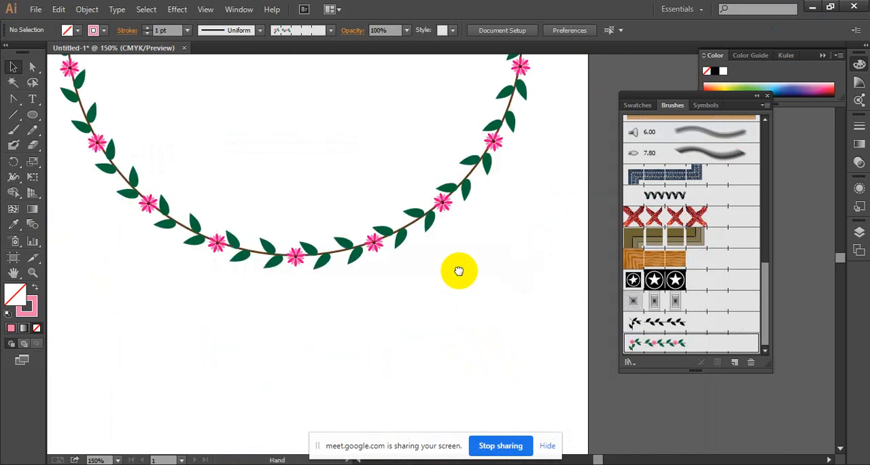
drag(458, 269, 491, 375)
scroll(462, 208, up, 8)
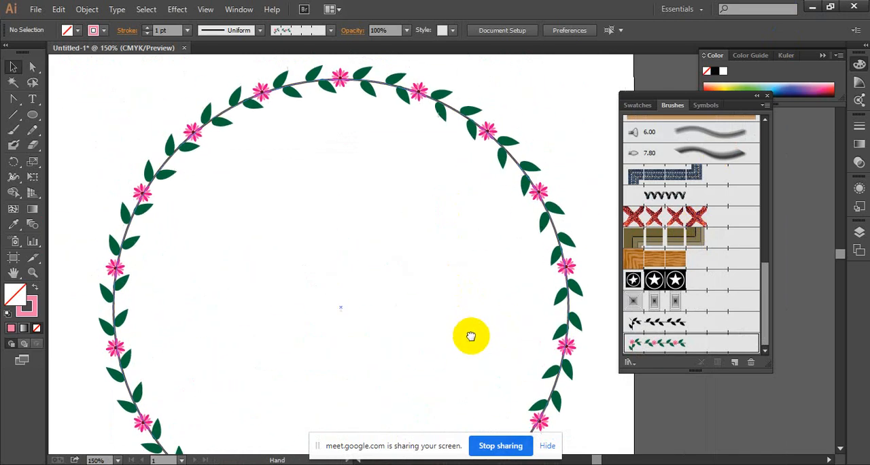
click(389, 189)
click(383, 206)
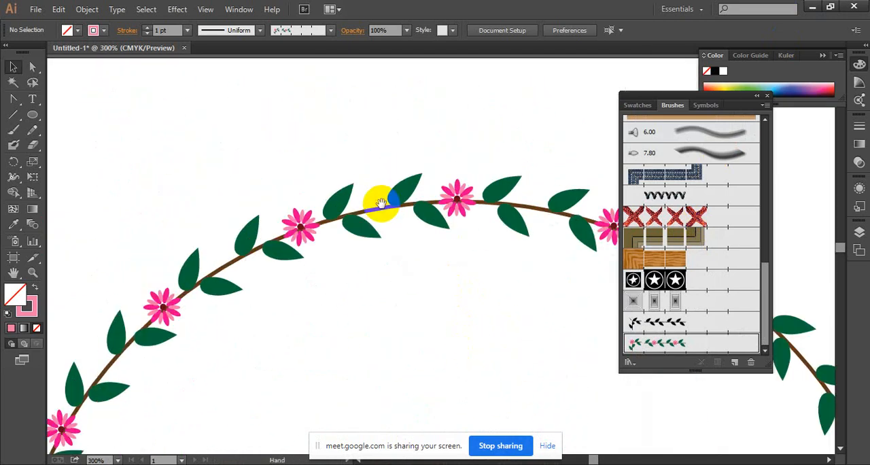
drag(213, 350, 281, 237)
ctrl+alt+click(318, 236)
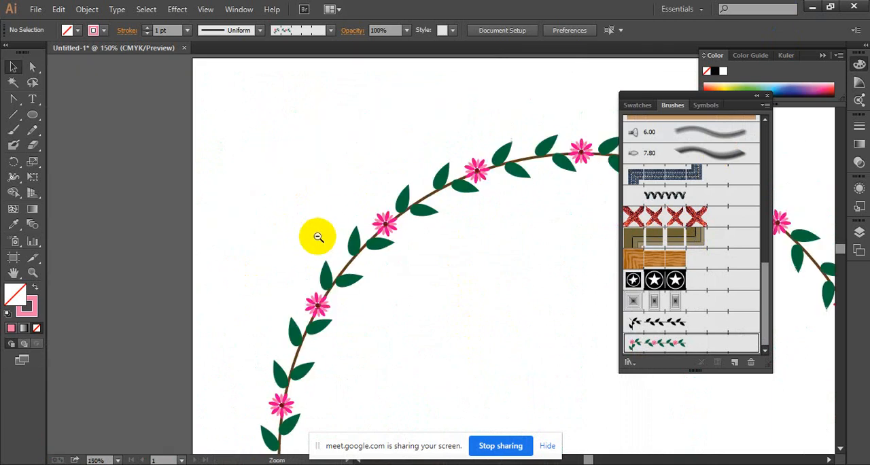
ctrl+alt+click(318, 236)
ctrl+alt+click(317, 236)
drag(534, 316, 283, 221)
Select the floral circle together with the original branch beside the artboard and delete both.
drag(85, 108, 588, 434)
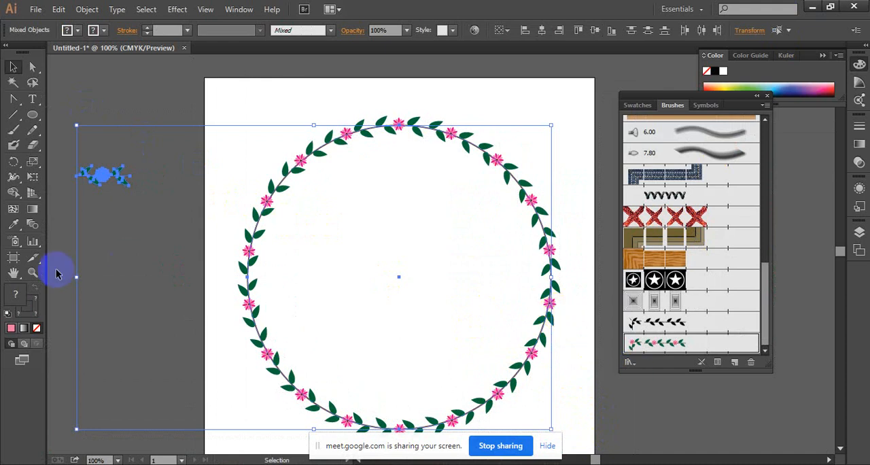
key(Delete)
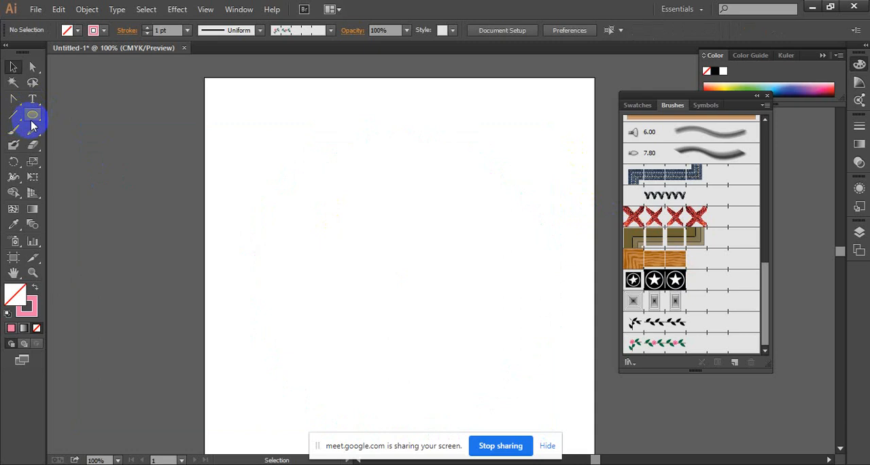
Draw a slightly rotated hexagon on the artboard and apply the flowering-branch pattern brush to its outline.
drag(30, 119, 89, 157)
mouse_move(387, 218)
mouse_down()
mouse_move(431, 272)
mouse_move(464, 294)
mouse_up()
click(679, 342)
ctrl+click(489, 219)
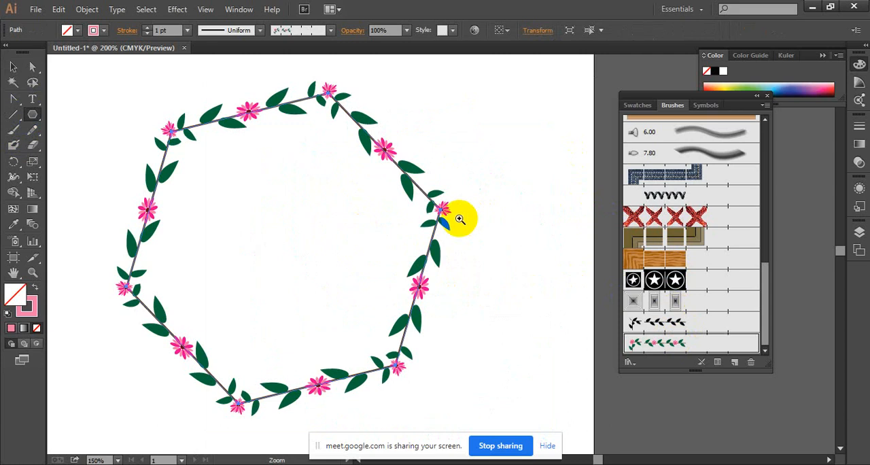
ctrl+click(459, 219)
drag(457, 214, 601, 276)
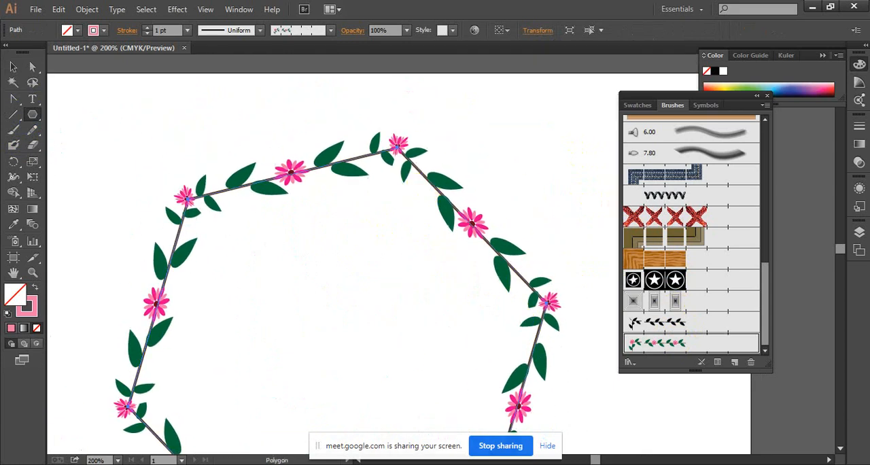
click(13, 66)
click(182, 100)
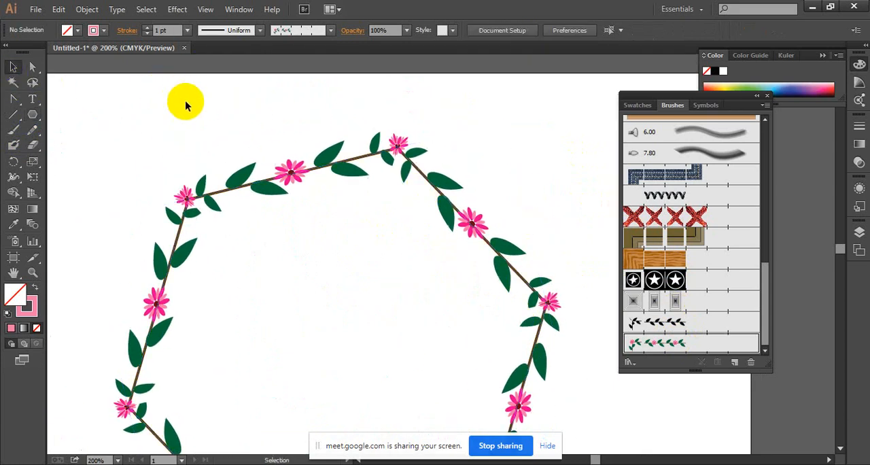
ctrl+alt+click(387, 298)
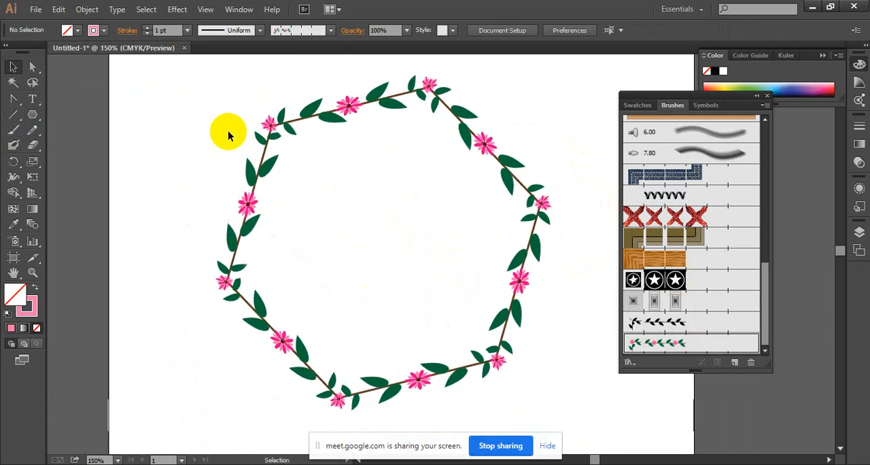
Delete the floral hexagon from the artboard.
drag(197, 108, 605, 399)
key(Delete)
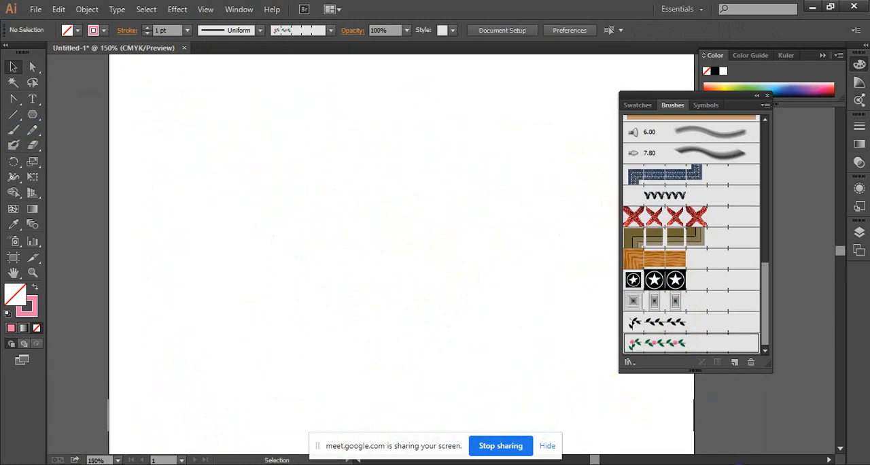
click(727, 464)
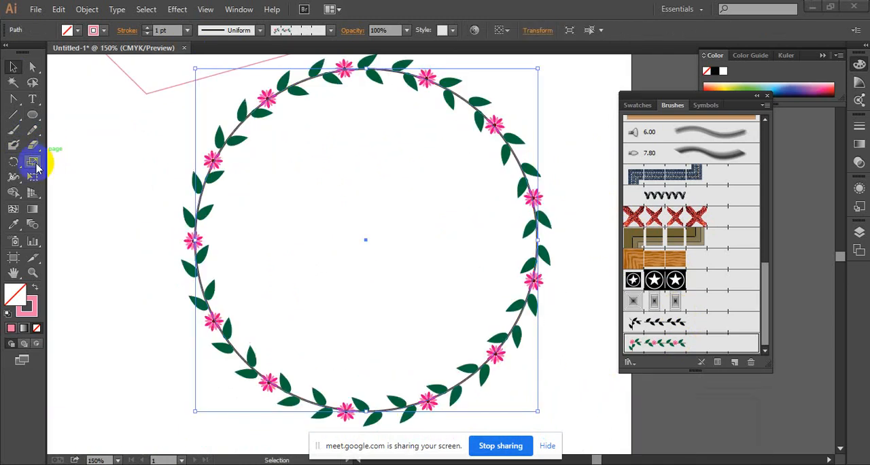
Scale a smaller concentric copy of the floral circle and repeat the transformation to build nested rings towards its centre.
drag(37, 167, 65, 160)
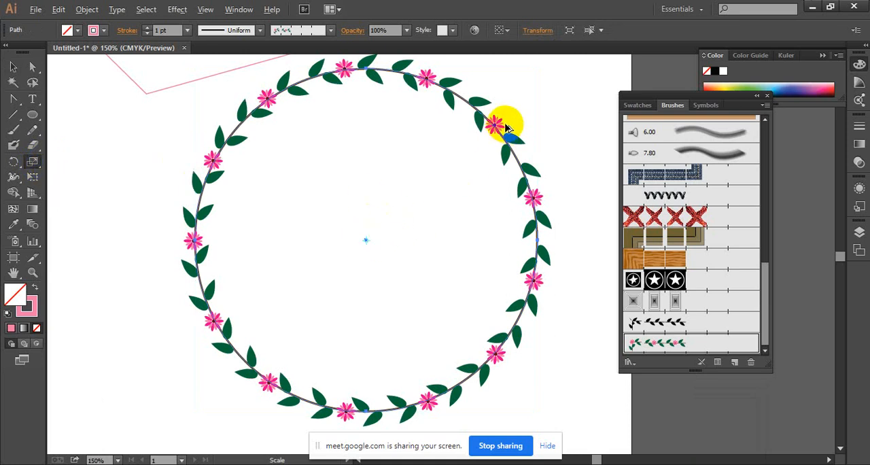
drag(493, 136, 468, 153)
key(ctrl+d)
key(ctrl+d)
key(ctrl+d)
key(ctrl+d)
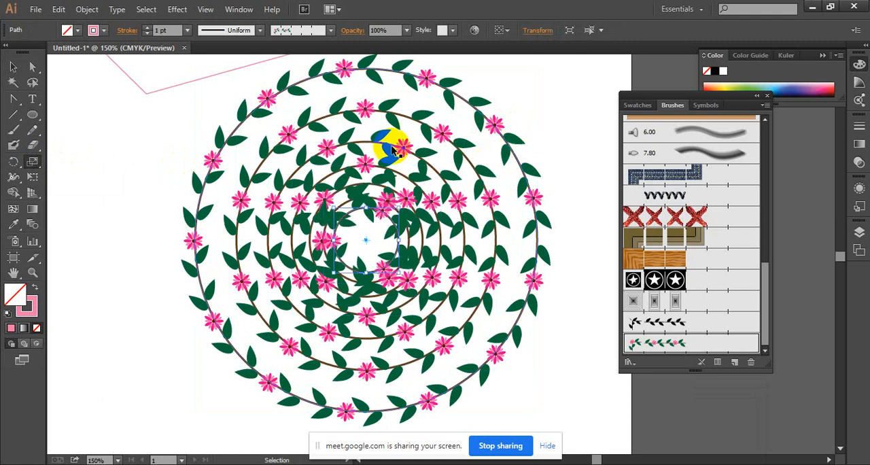
Undo the scaled ring copies one by one until only the original outer floral circle is left.
key(ctrl+z)
key(ctrl+z)
key(ctrl+z)
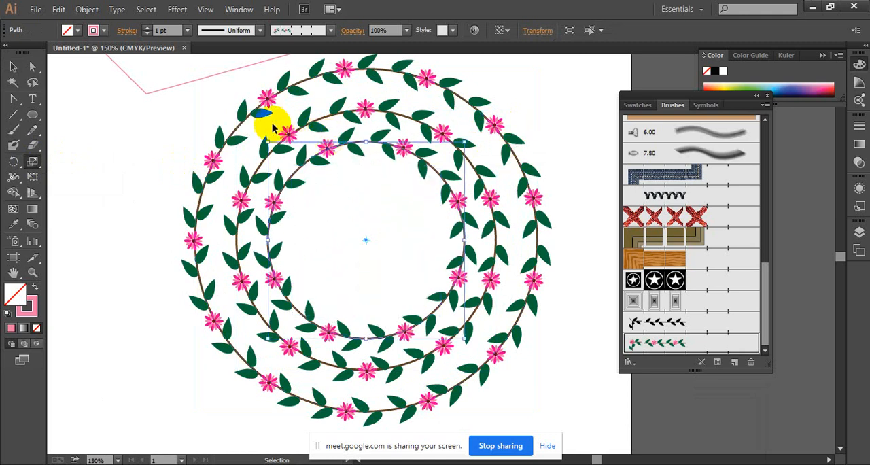
key(ctrl+z)
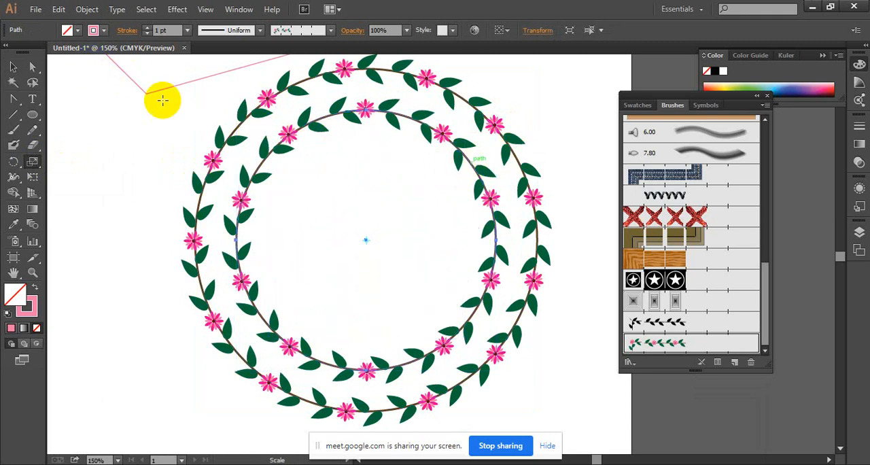
click(16, 67)
key(ctrl+z)
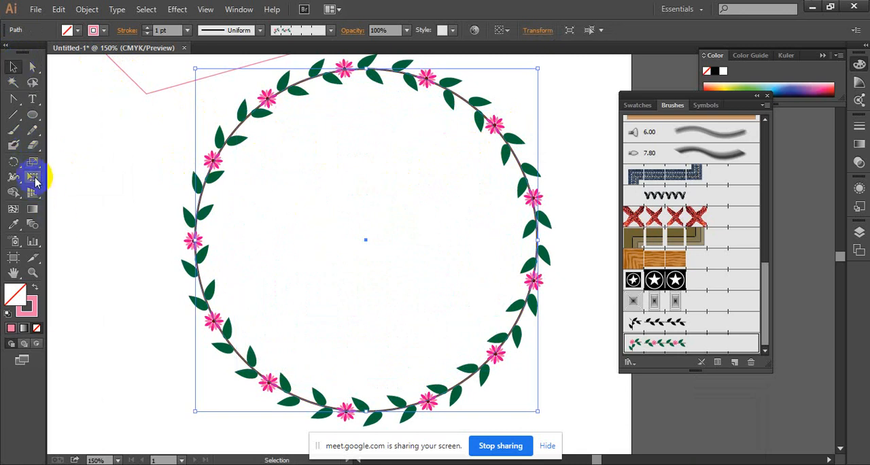
click(30, 194)
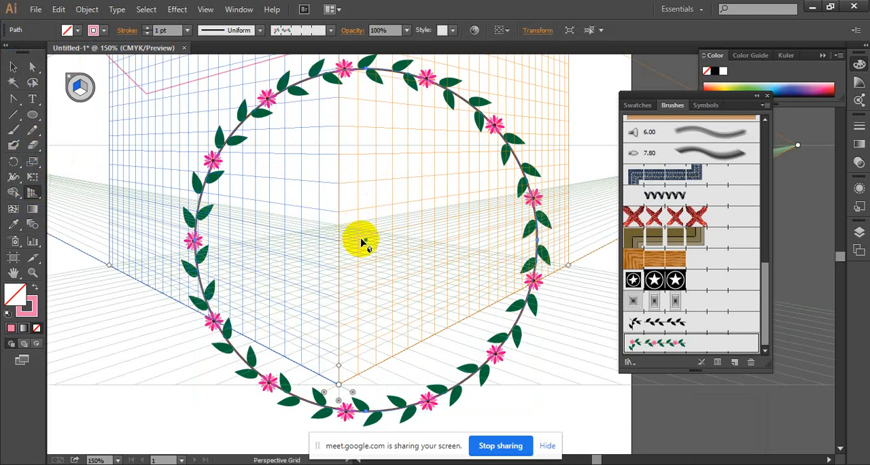
key(ctrl+z)
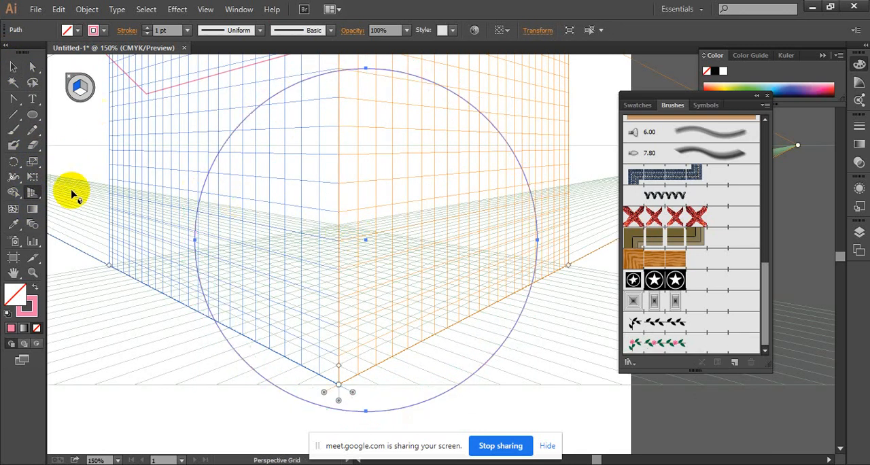
click(32, 192)
drag(37, 193, 62, 207)
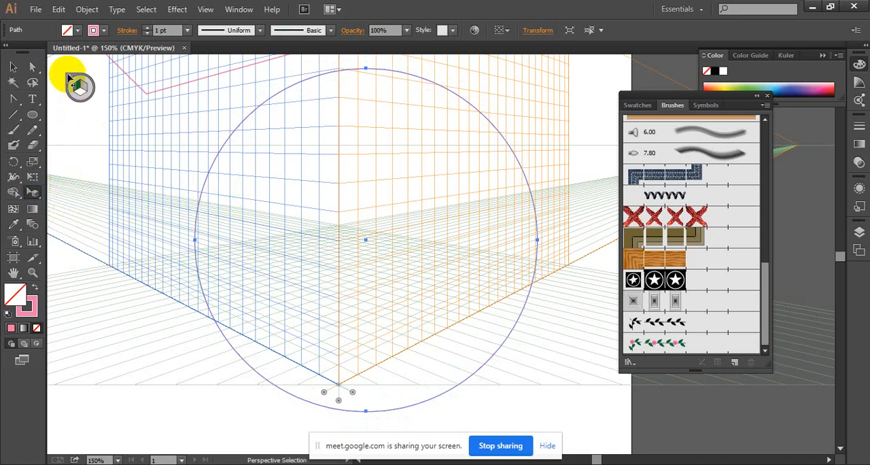
click(71, 81)
click(31, 161)
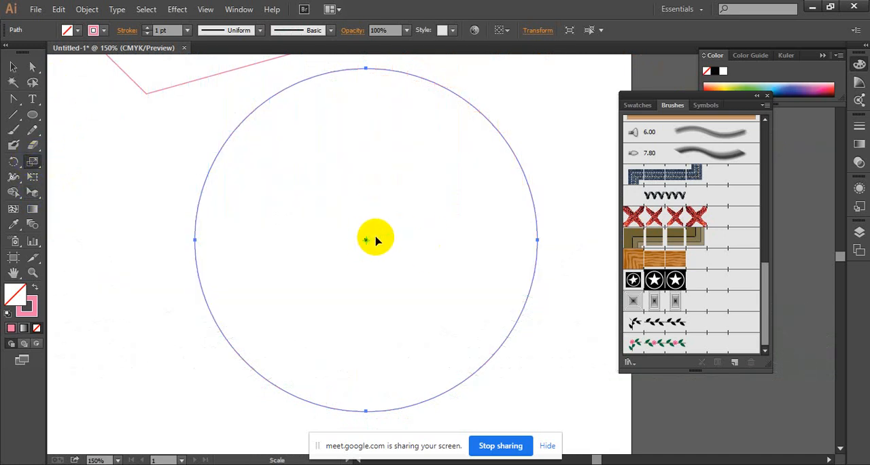
click(11, 68)
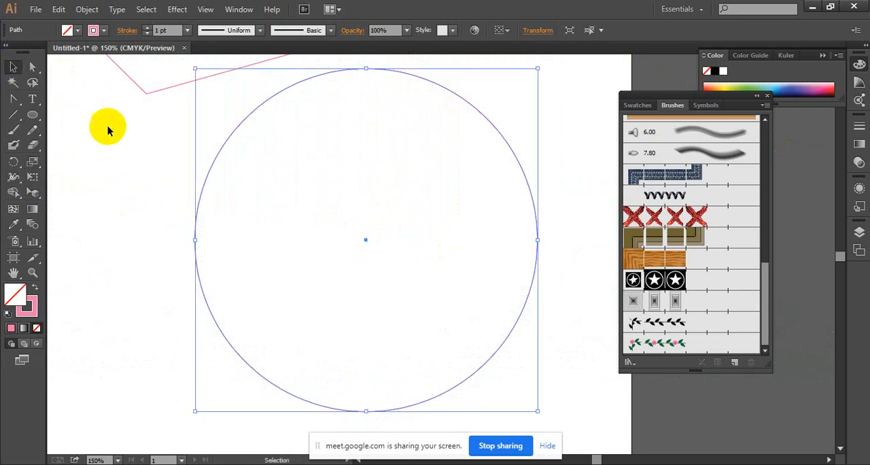
Try the black leaf-branch pattern brush on the plain circle and reapply the flowering-branch pattern brush to it.
drag(154, 160, 306, 256)
click(682, 323)
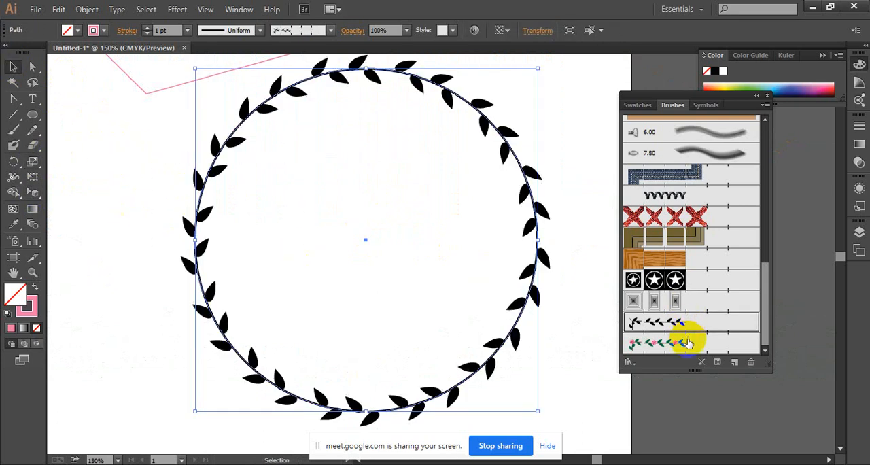
click(688, 344)
click(676, 325)
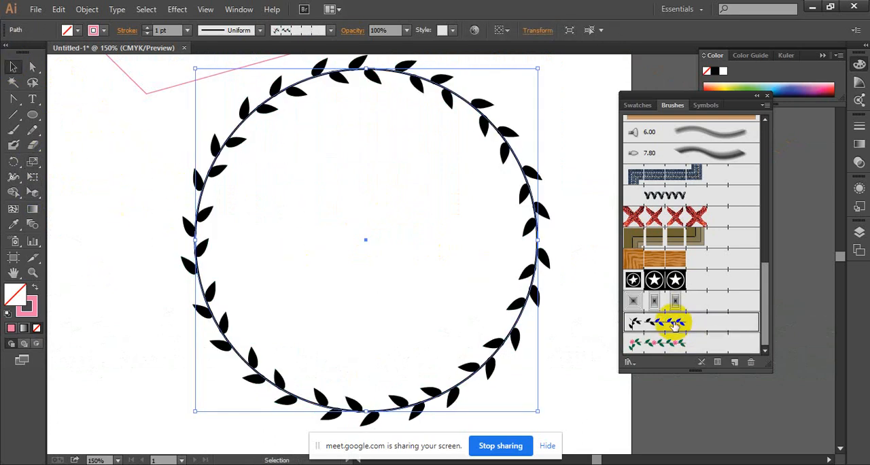
click(691, 345)
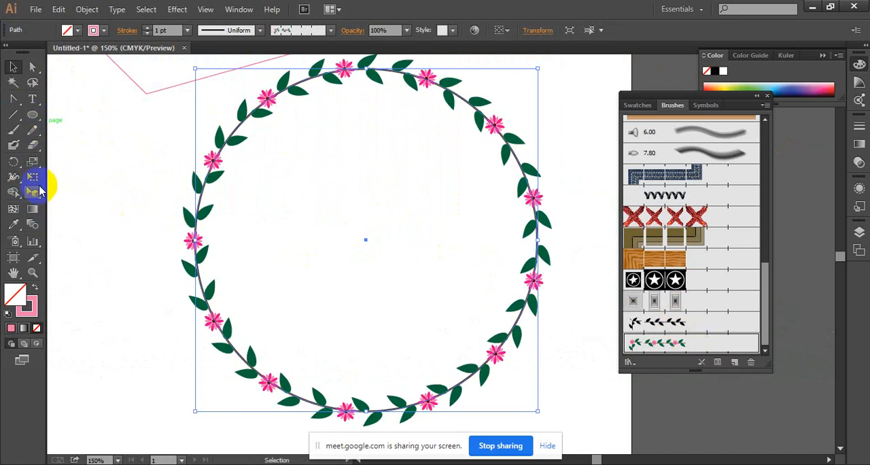
Scale a smaller concentric copy of the floral circle, repeat the transformation once for a third ring, and deselect the rings.
drag(36, 167, 74, 159)
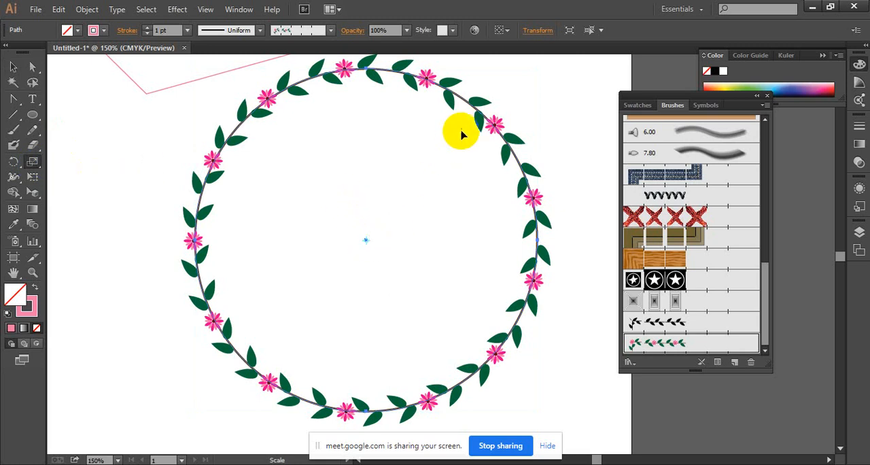
drag(484, 109, 447, 165)
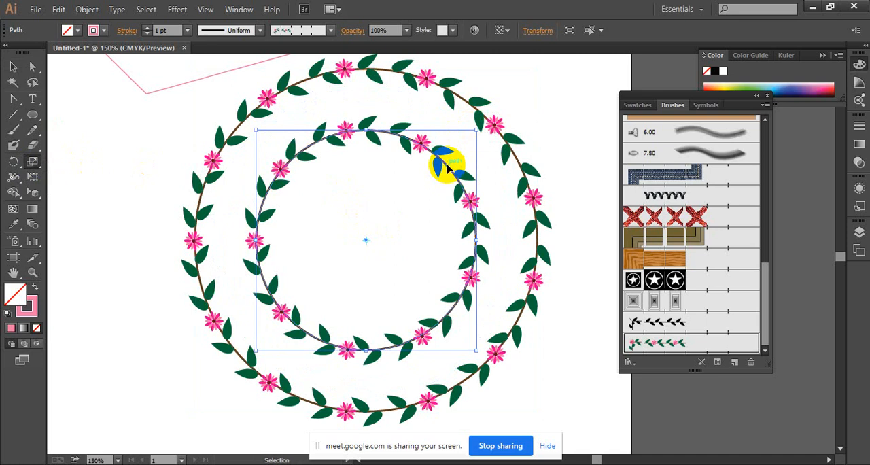
key(ctrl+d)
click(12, 70)
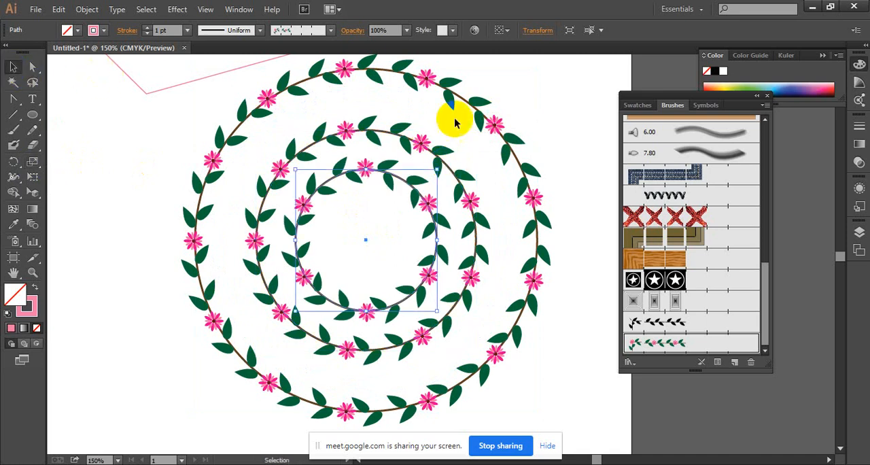
click(537, 116)
ctrl+alt+click(508, 153)
drag(469, 177, 458, 108)
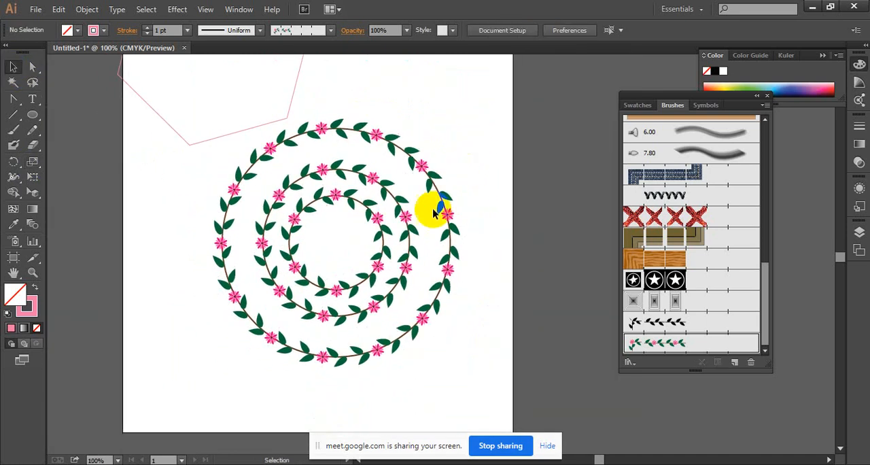
Clear the artboard by deleting the concentric floral rings and the remaining pink polygon outline.
drag(432, 218, 123, 335)
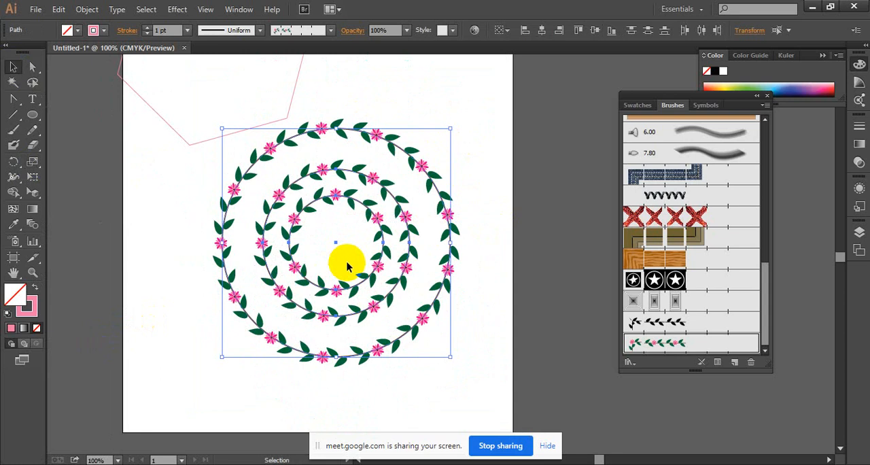
key(Delete)
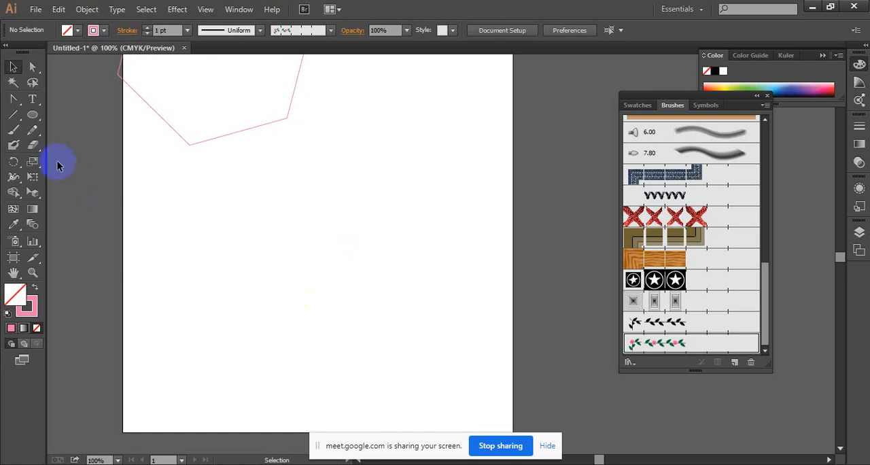
key(v)
drag(257, 153, 194, 113)
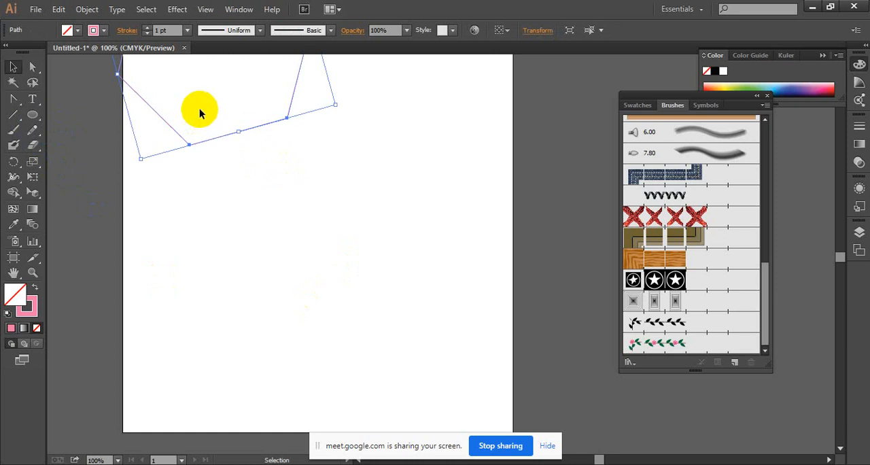
key(Delete)
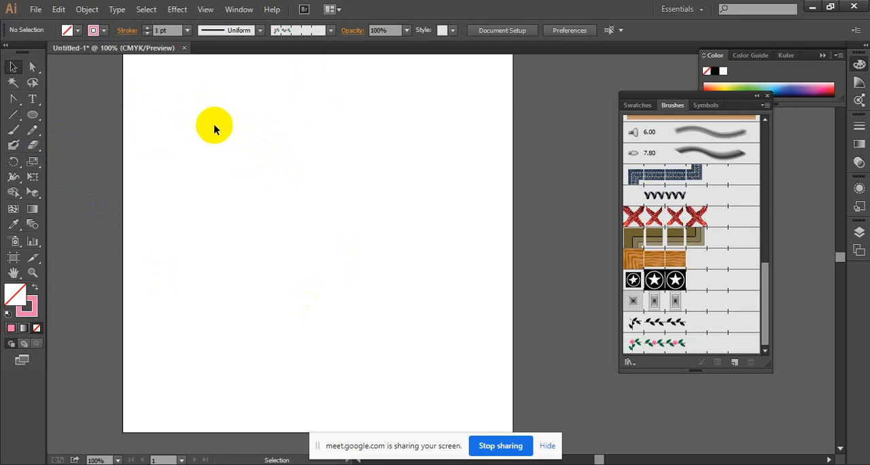
Draw a closed triangle with the Pen tool, about 140 pt tall, with a vertical straight edge and its third corner pointing right.
click(15, 101)
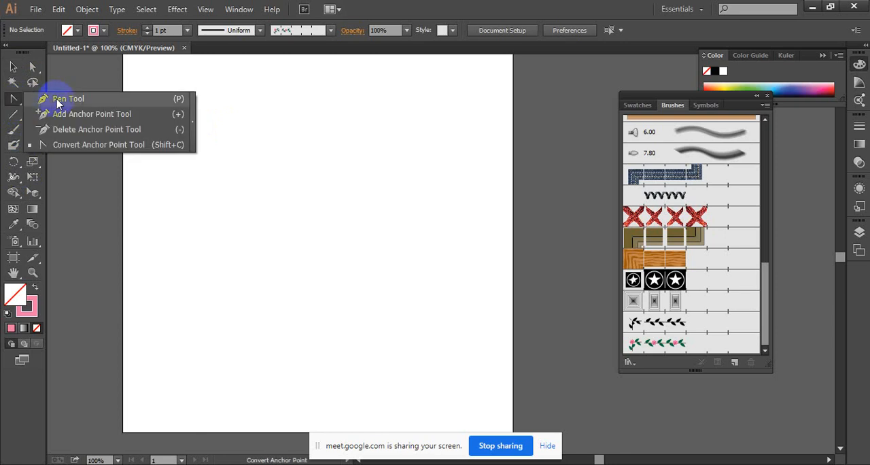
click(364, 115)
click(395, 146)
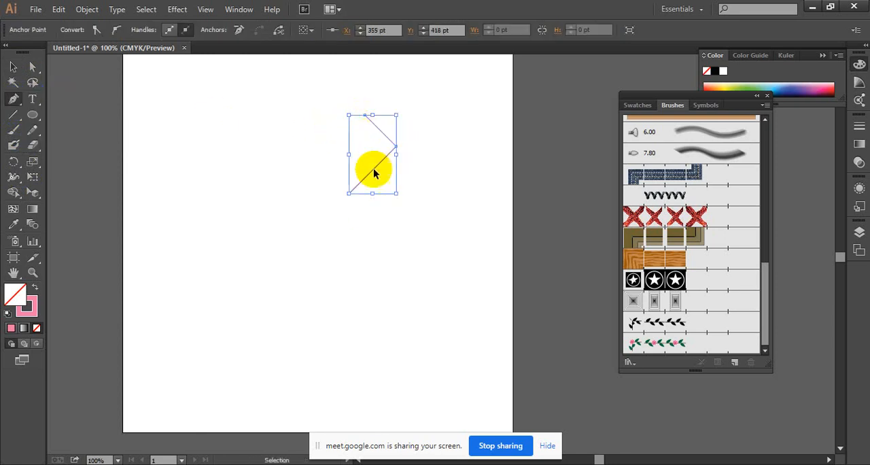
click(365, 207)
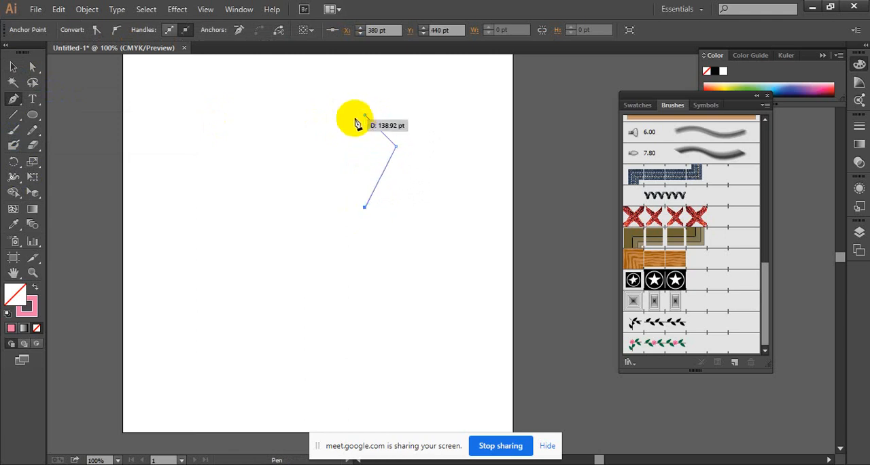
click(364, 116)
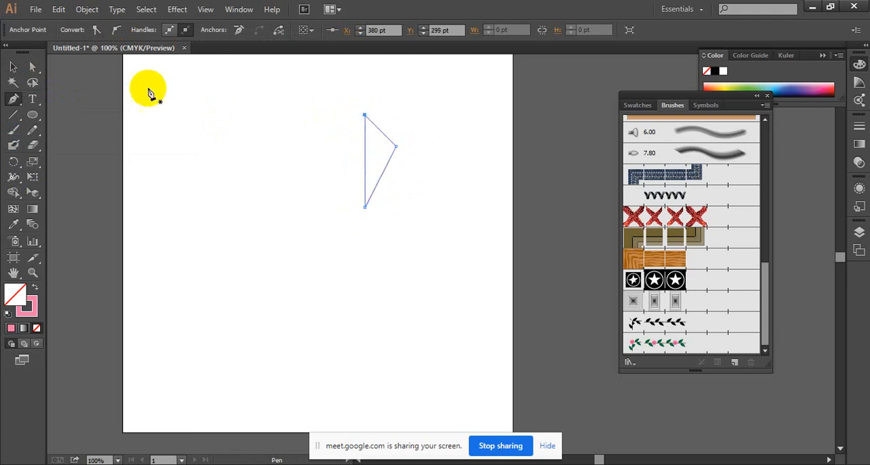
click(15, 65)
ctrl+click(494, 164)
ctrl+click(322, 252)
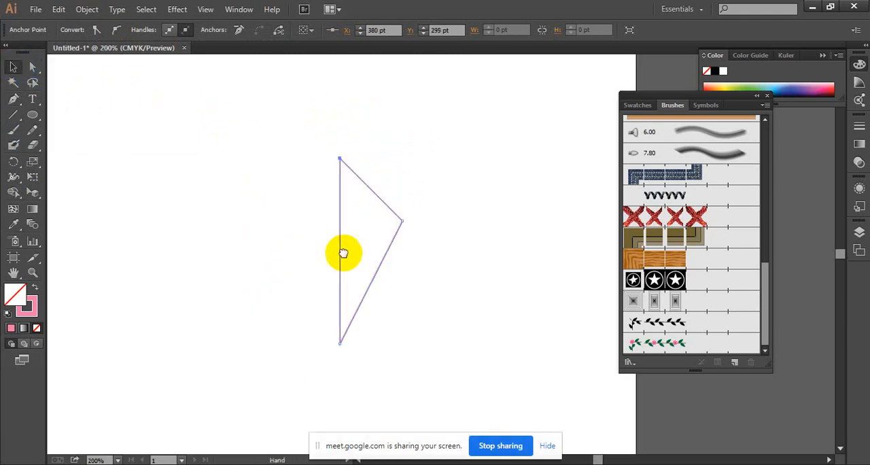
drag(344, 252, 388, 239)
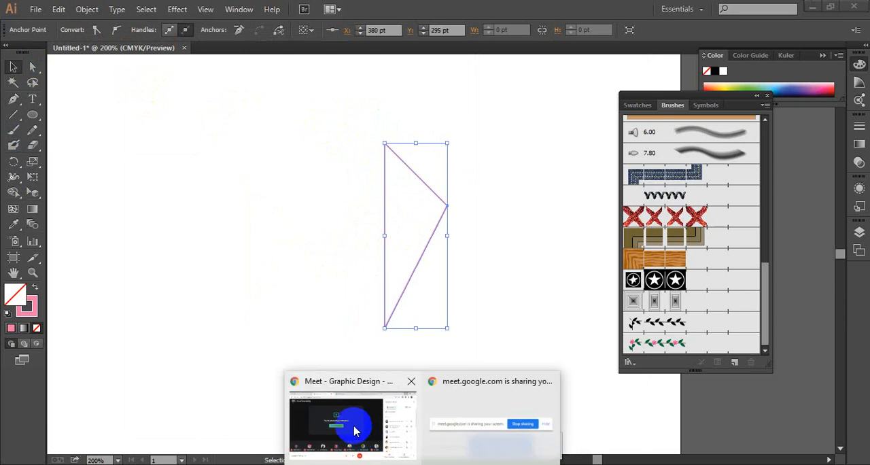
click(359, 418)
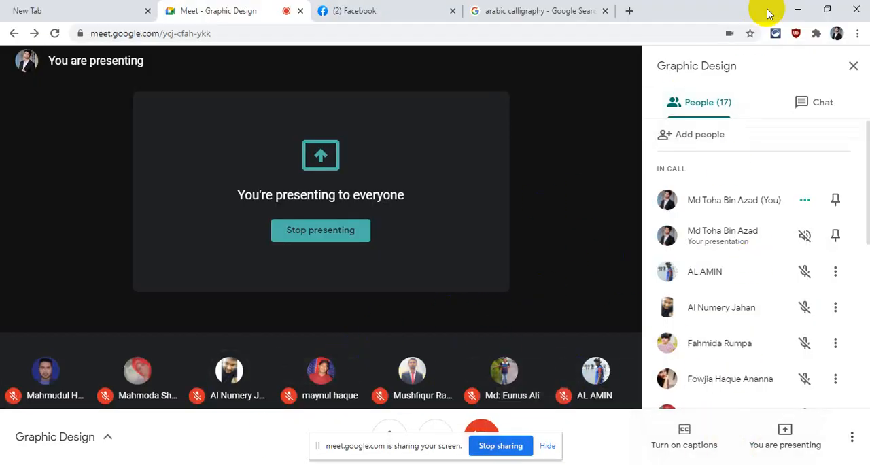
click(797, 9)
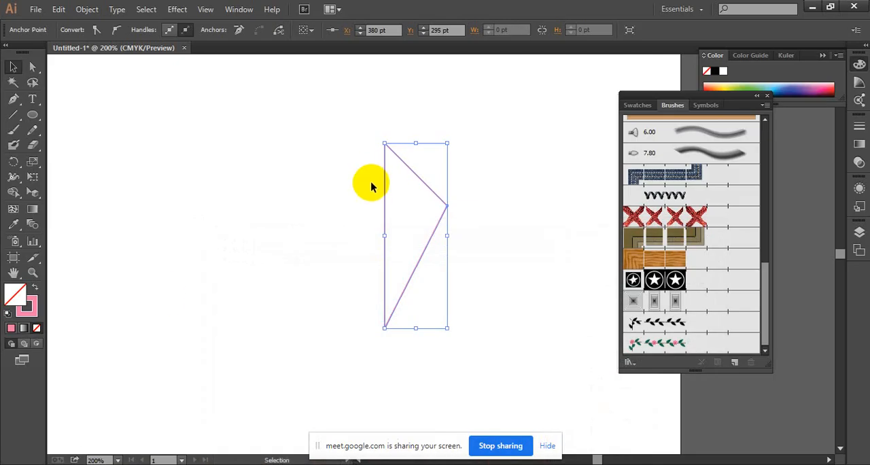
Duplicate the triangle to the left of the original and reflect the copy across the vertical axis.
drag(322, 175, 318, 173)
right_click(318, 173)
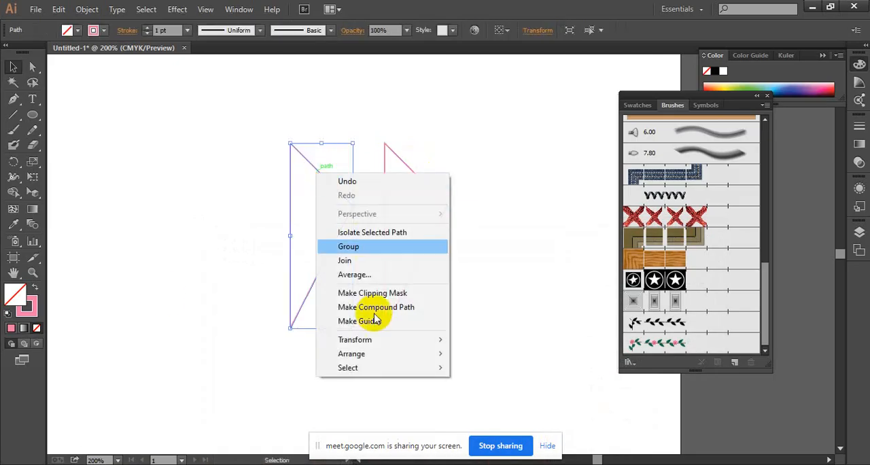
mouse_move(428, 340)
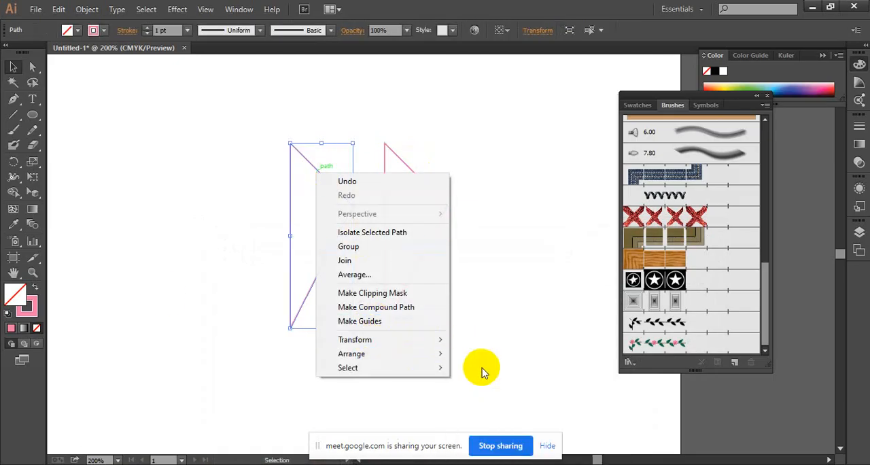
click(490, 386)
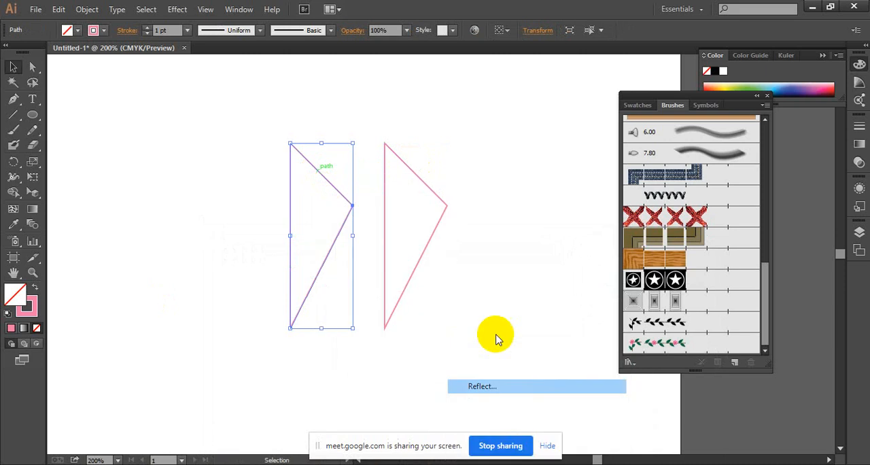
click(422, 323)
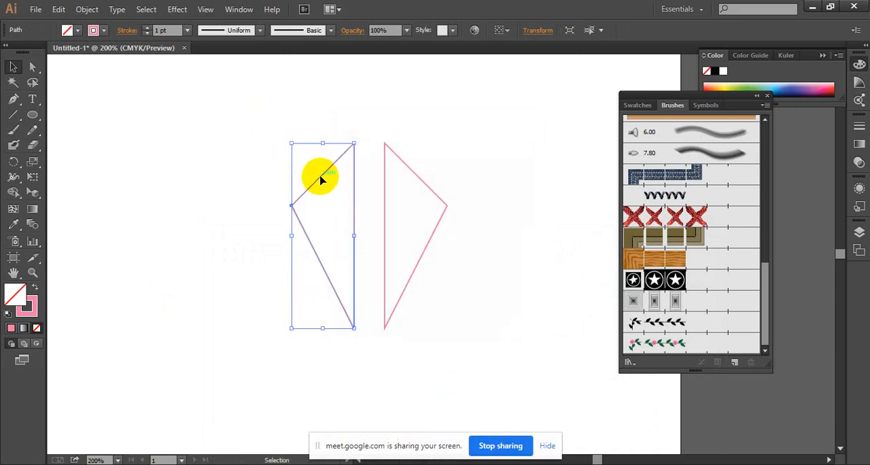
Nudge the mirrored triangle horizontally until its straight edge meets the original triangle's straight edge, forming a kite.
key(Right)
key(Right)
key(Right)
key(Right)
key(Right)
key(Right)
key(Right)
key(Right)
key(Right)
key(Right)
key(Right)
key(Right)
key(Right)
key(Right)
key(Right)
key(Right)
key(Right)
key(Right)
key(Right)
key(Right)
key(Right)
key(Right)
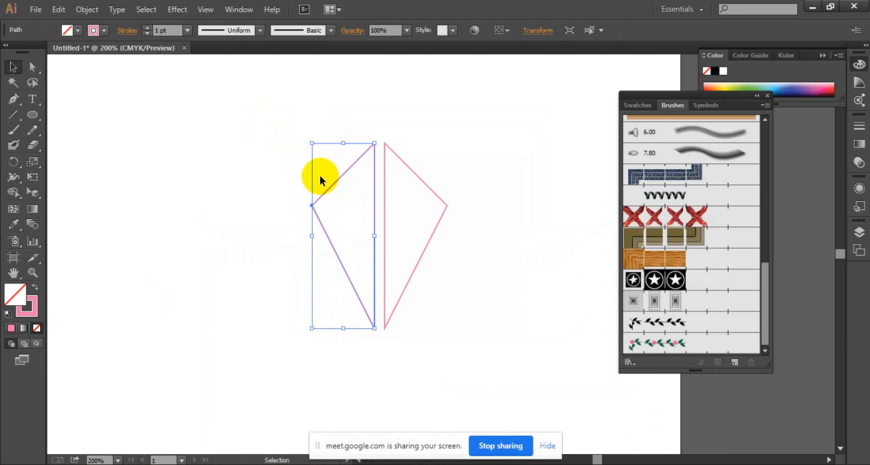
key(Right)
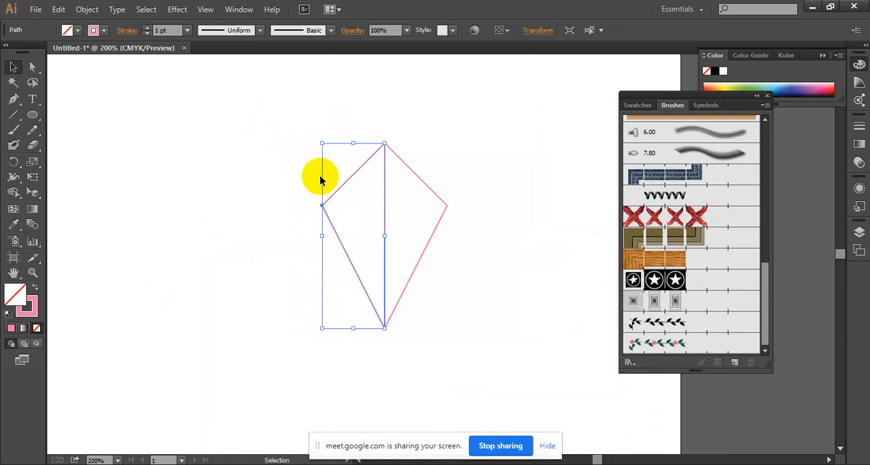
key(Right)
key(Left)
Select both triangles, narrow the kite horizontally, and apply the Pathfinder Divide operation to them.
shift+click(448, 211)
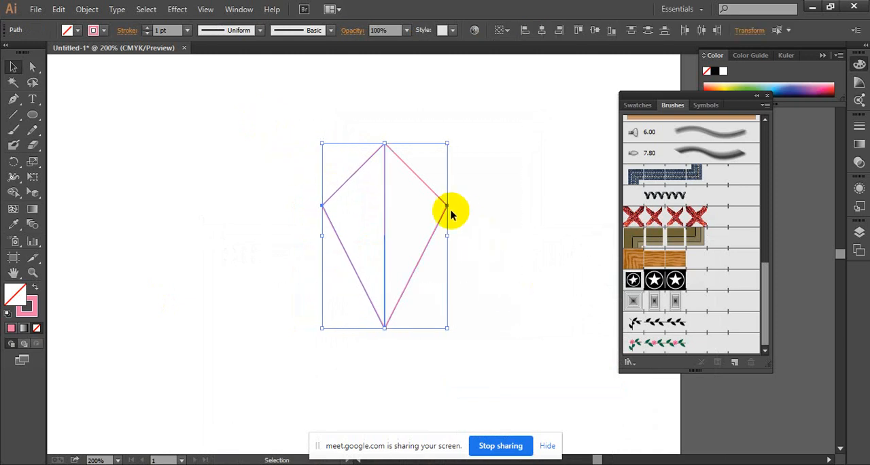
drag(448, 238, 411, 235)
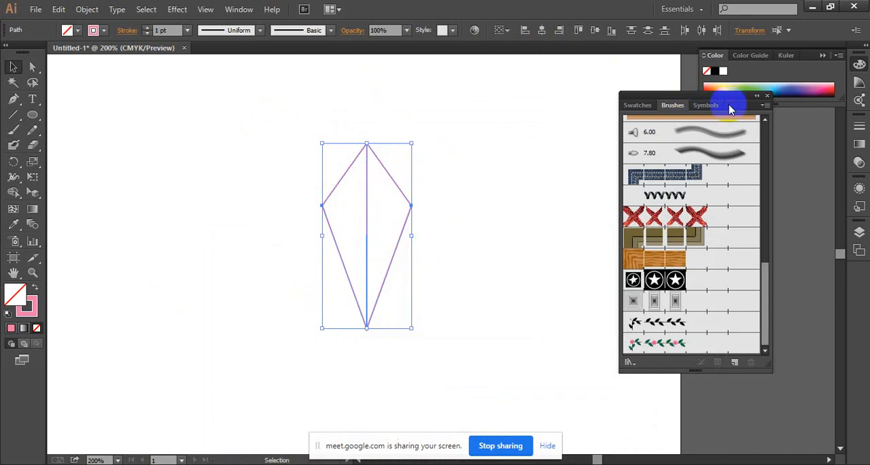
click(242, 6)
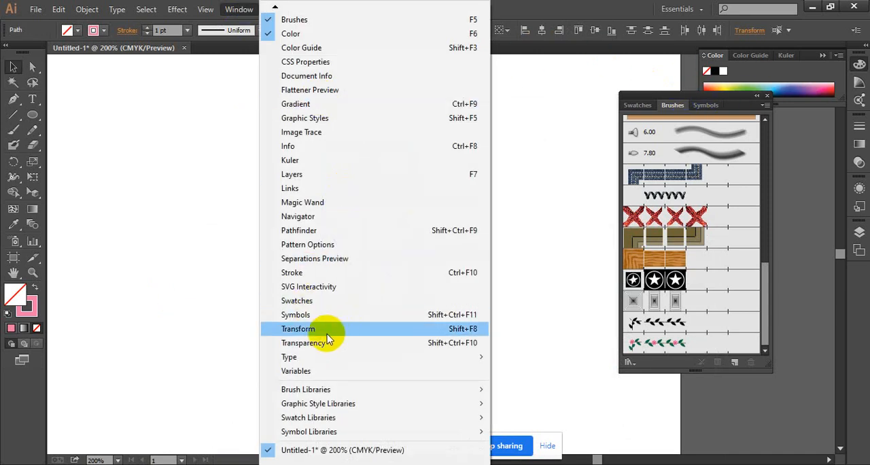
click(374, 231)
click(65, 342)
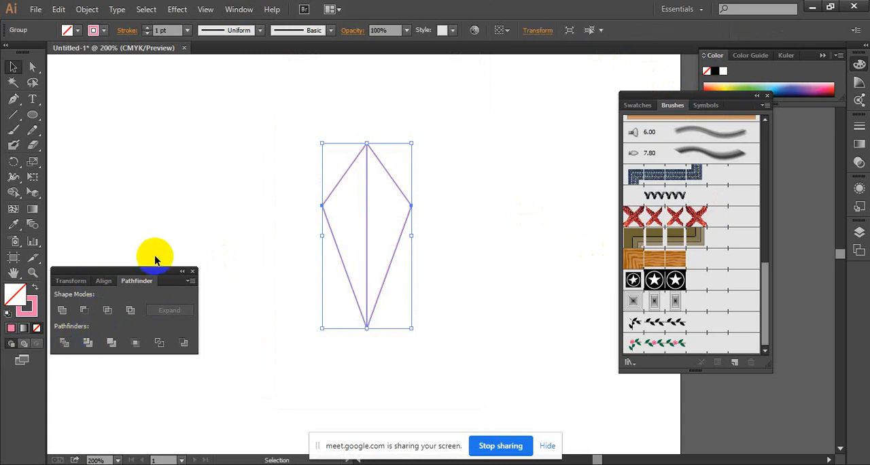
drag(169, 272, 660, 223)
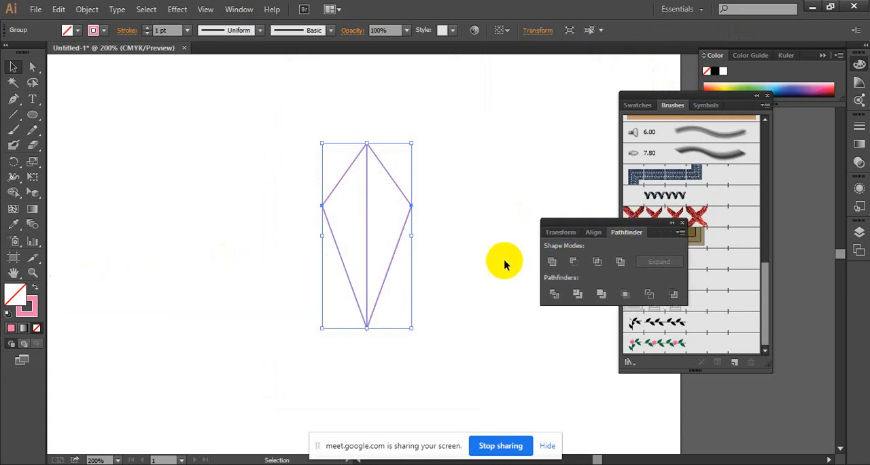
Ungroup the divided kite, select both halves and merge them into one outline with the Pathfinder Unite operation.
right_click(400, 241)
click(437, 317)
click(422, 169)
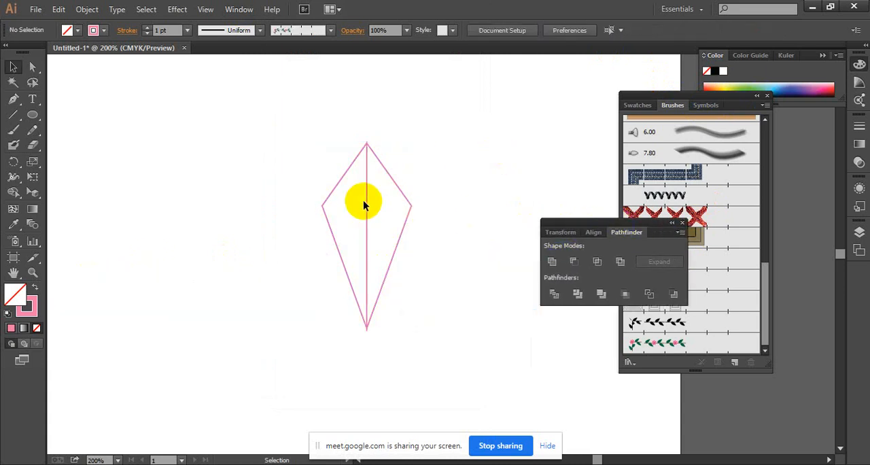
click(366, 202)
click(379, 210)
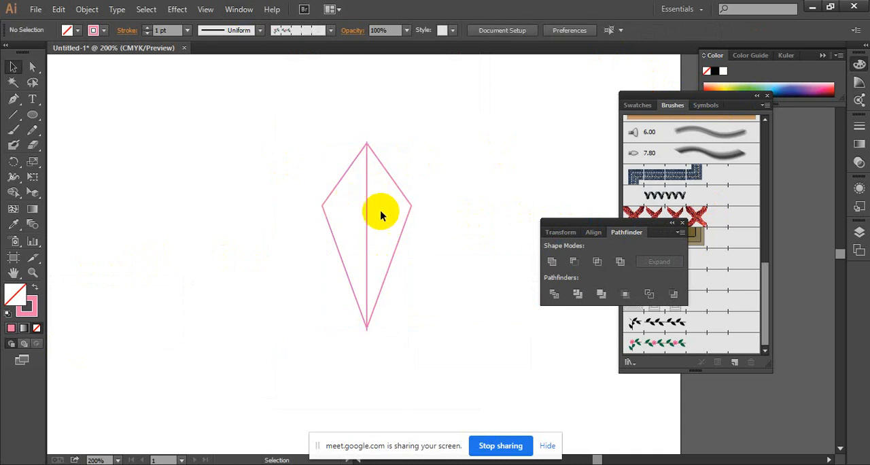
key(ctrl+a)
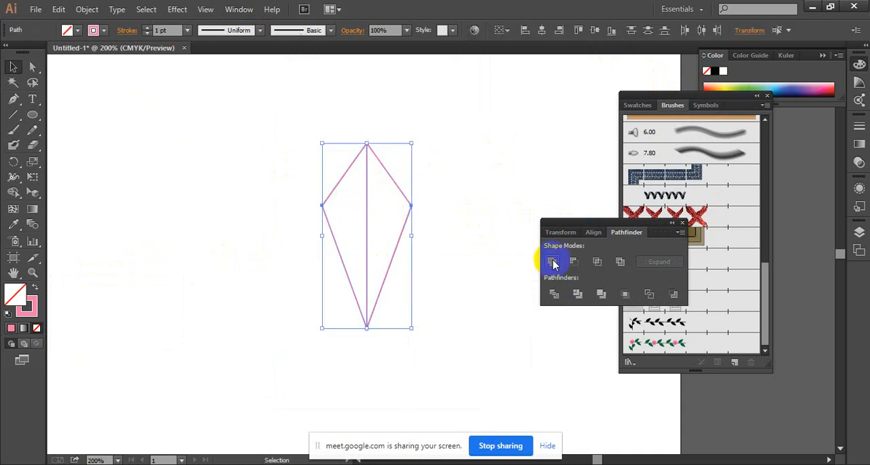
click(552, 264)
click(448, 204)
drag(421, 182, 193, 269)
click(438, 212)
Use the Scale tool to create two progressively smaller concentric copies of the kite inside the original, repeating the transformation for the second.
key(ctrl+space)
ctrl+click(401, 234)
key(space)
drag(384, 259, 272, 253)
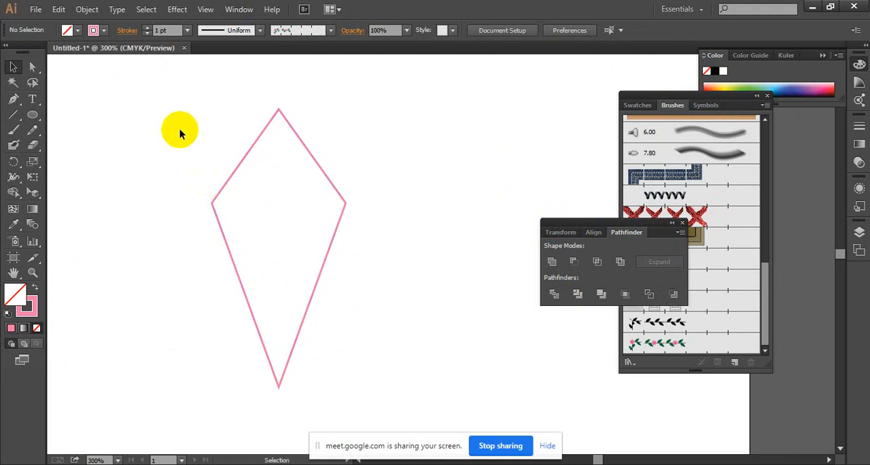
click(28, 68)
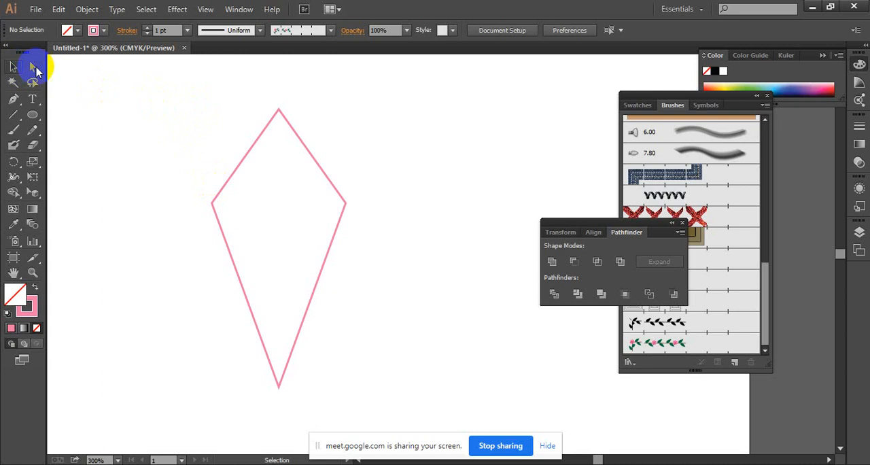
click(317, 161)
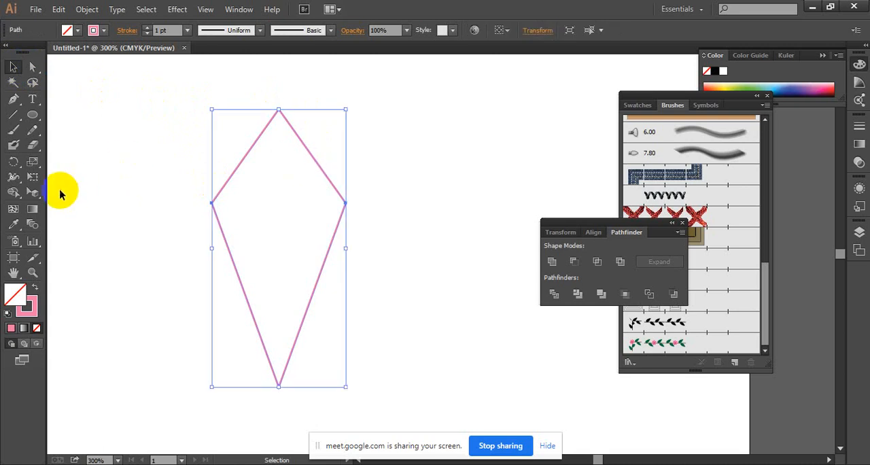
click(40, 181)
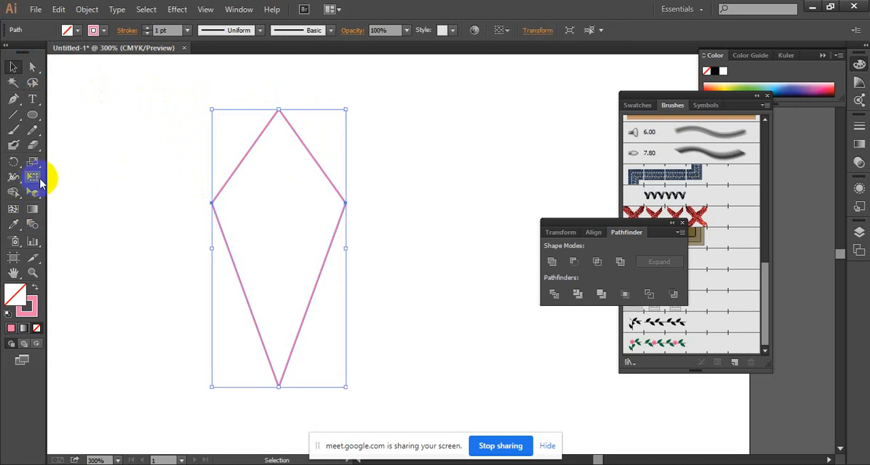
click(30, 226)
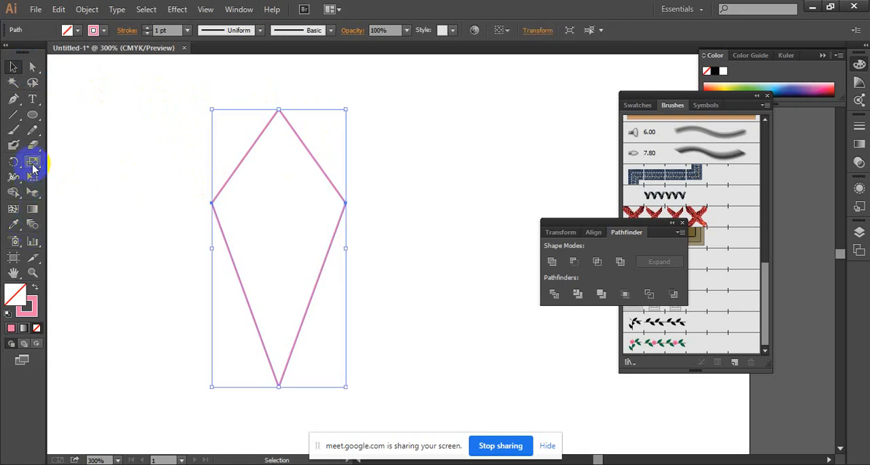
click(33, 166)
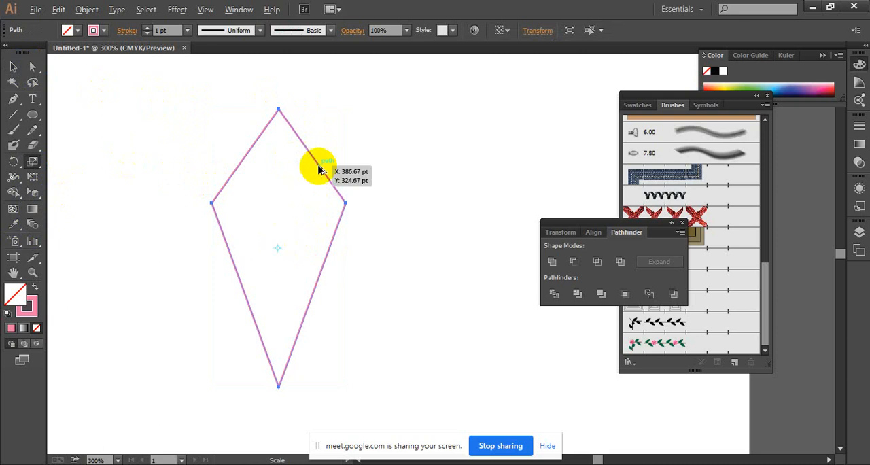
drag(317, 170, 320, 166)
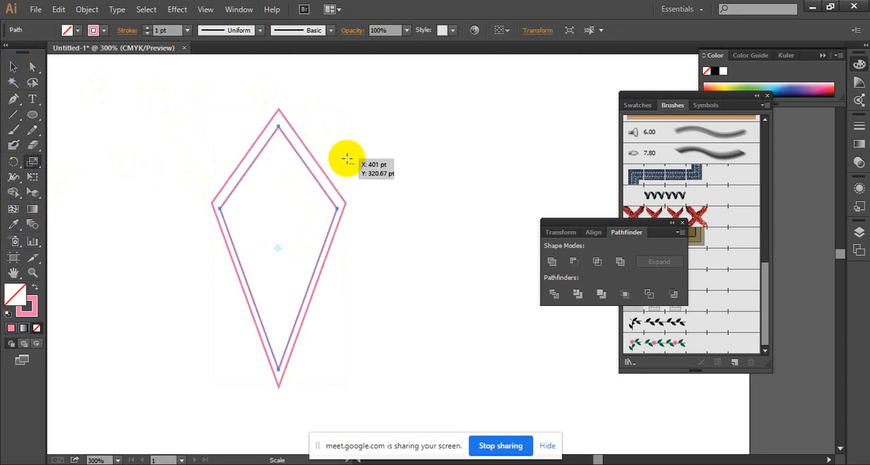
key(ctrl+d)
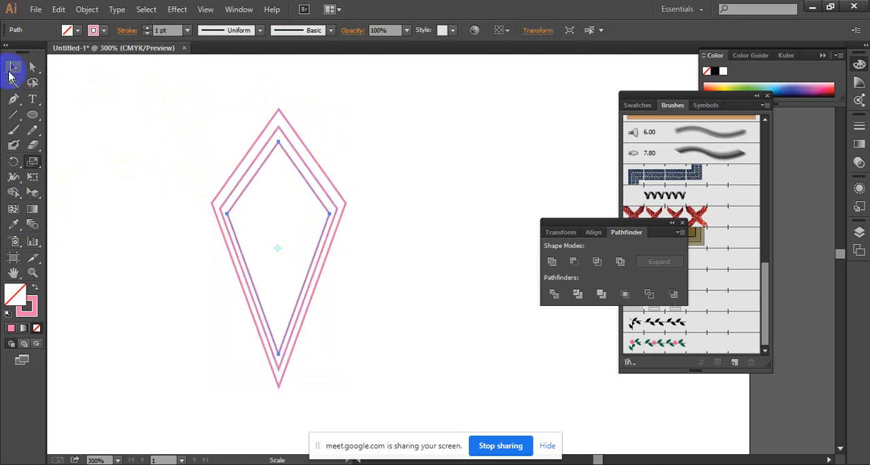
click(10, 71)
click(452, 166)
Fill the outermost kite with CMYK Red and group it.
ctrl+click(377, 250)
drag(350, 249, 335, 237)
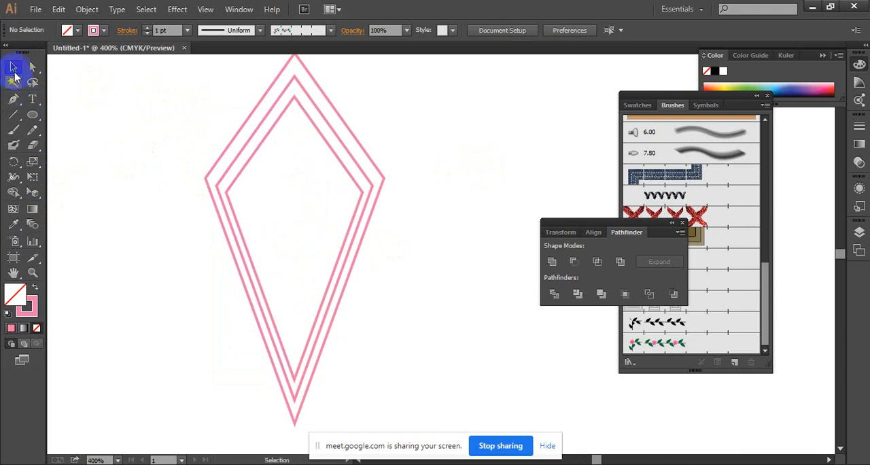
click(255, 125)
click(246, 119)
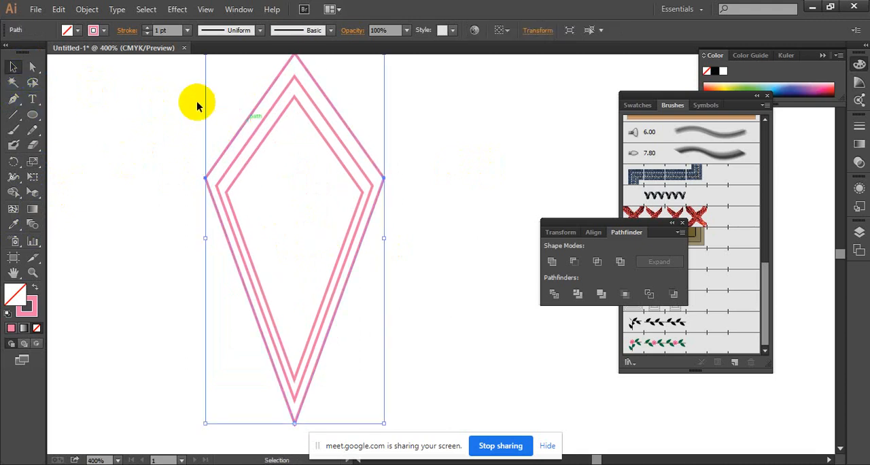
click(77, 30)
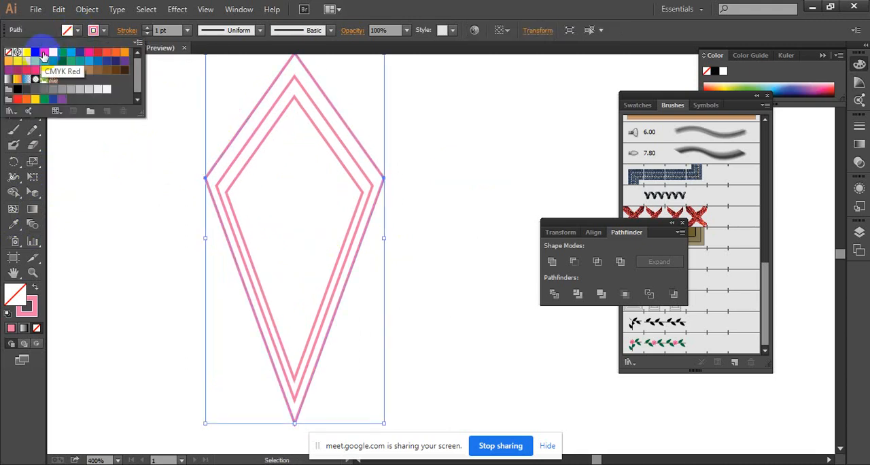
click(44, 53)
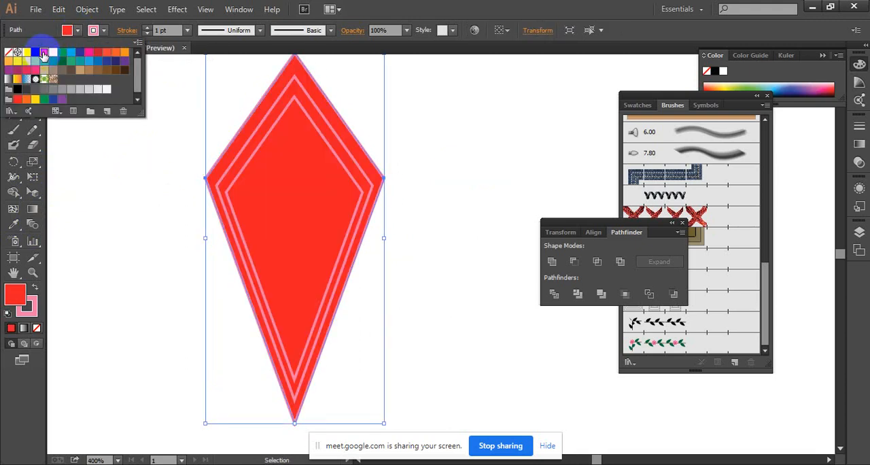
click(194, 47)
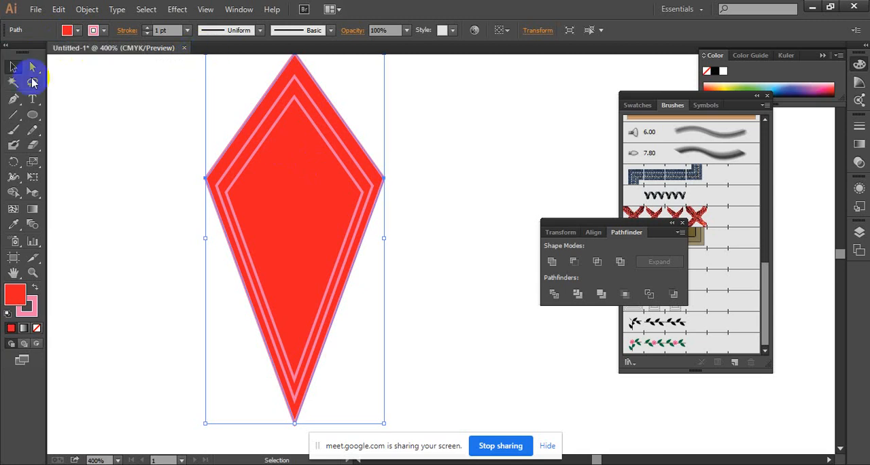
right_click(318, 173)
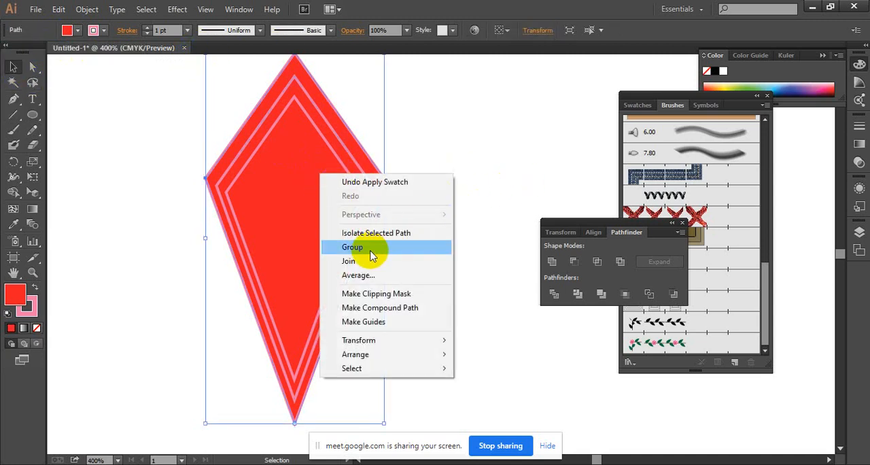
click(370, 248)
click(418, 188)
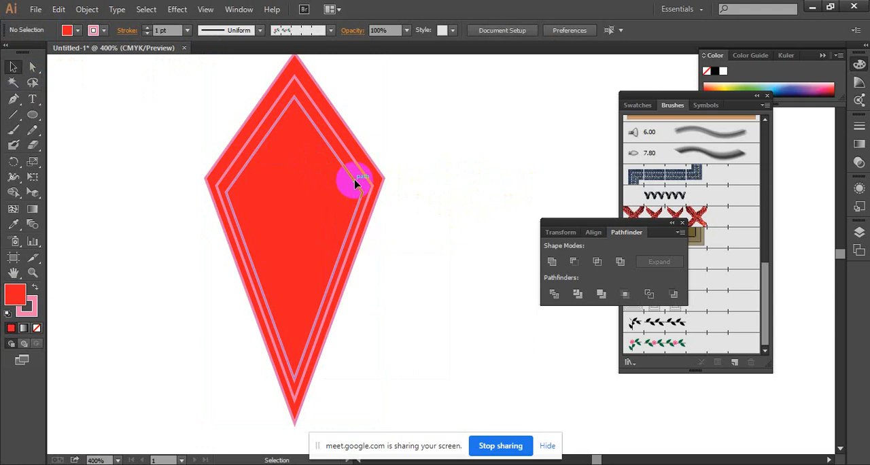
Remove the stroke from the innermost kite and fill it with the green swatch C=85 M=10 Y=100 K=10.
click(354, 183)
click(78, 30)
click(7, 53)
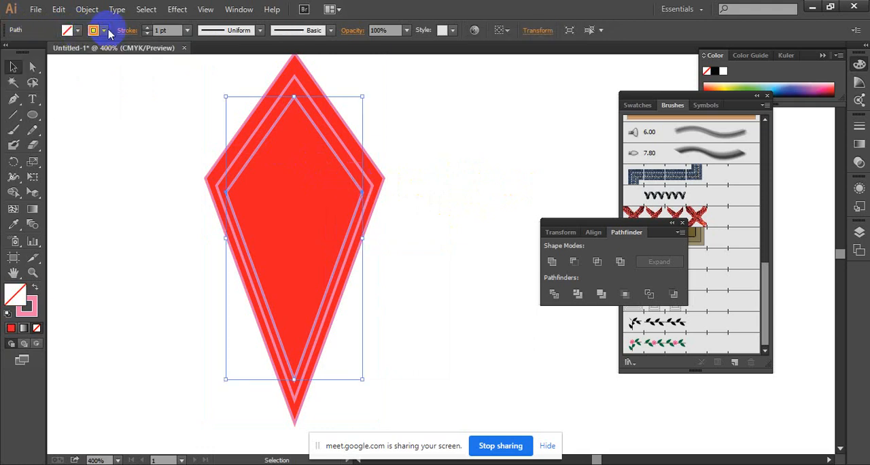
click(104, 30)
click(9, 53)
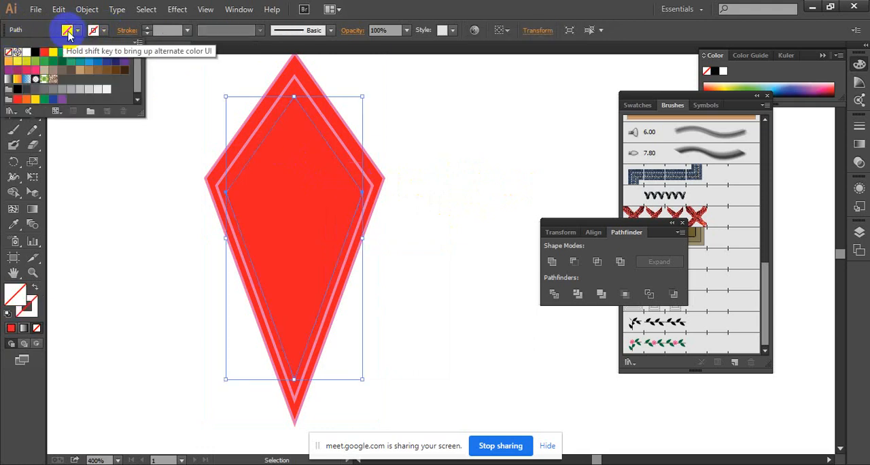
click(79, 31)
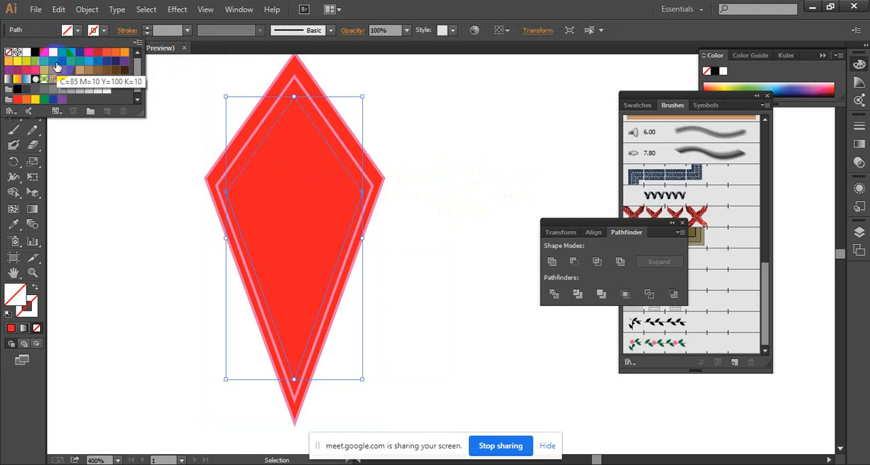
click(53, 61)
Fill the middle kite with CMYK Cyan and remove its stroke.
click(318, 114)
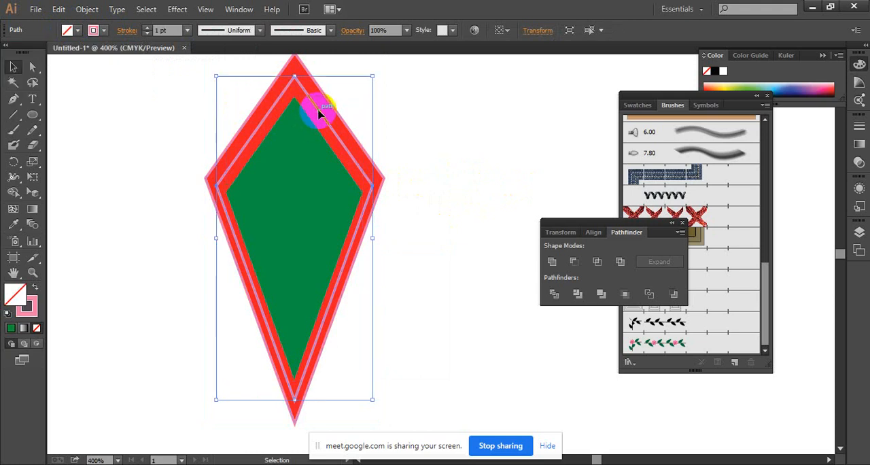
click(77, 30)
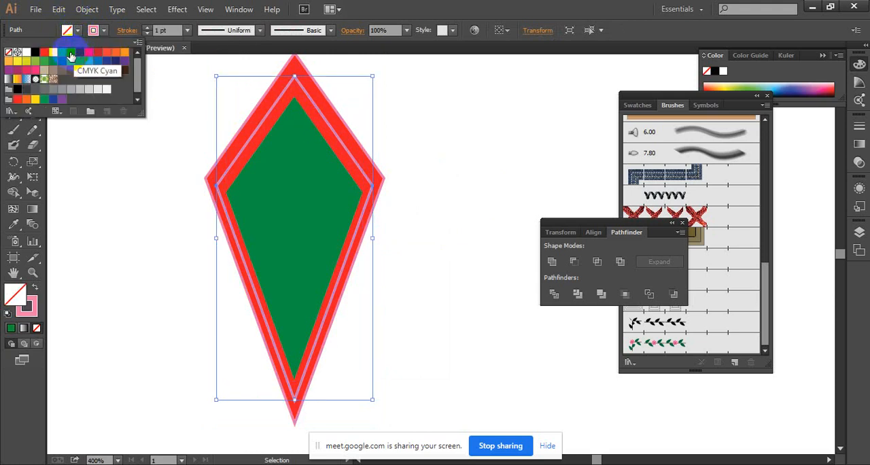
click(70, 56)
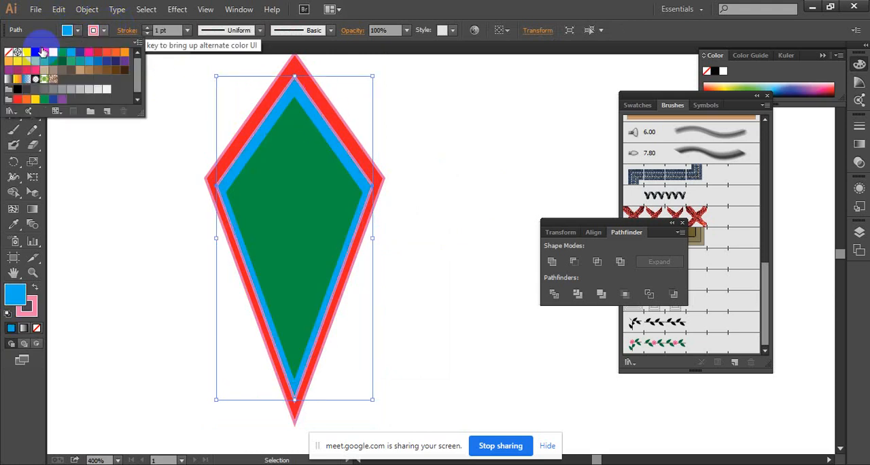
click(9, 52)
click(439, 94)
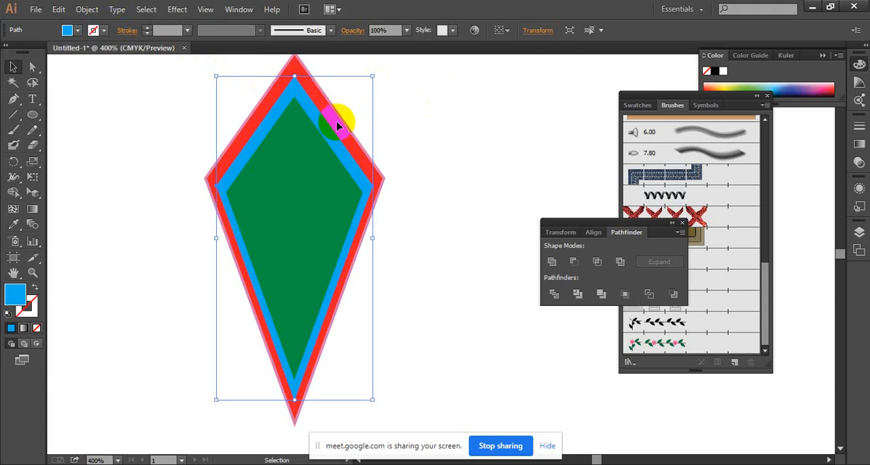
Change the outermost kite's fill to purple and remove its stroke.
click(338, 126)
click(78, 30)
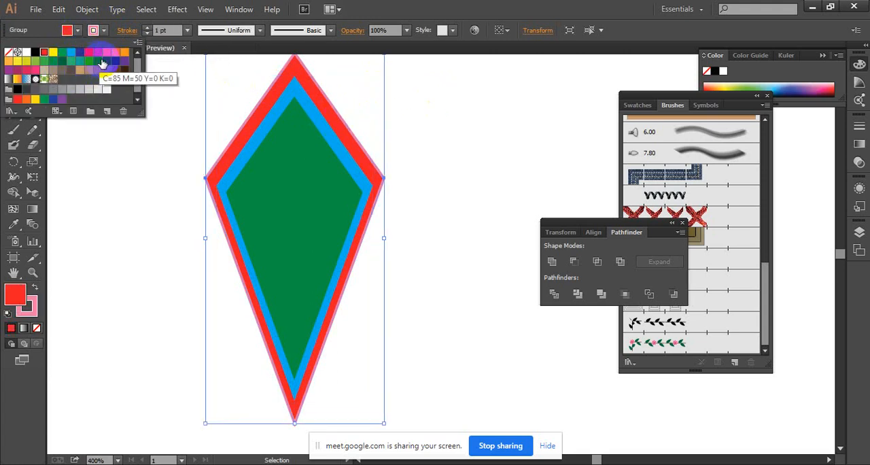
click(9, 70)
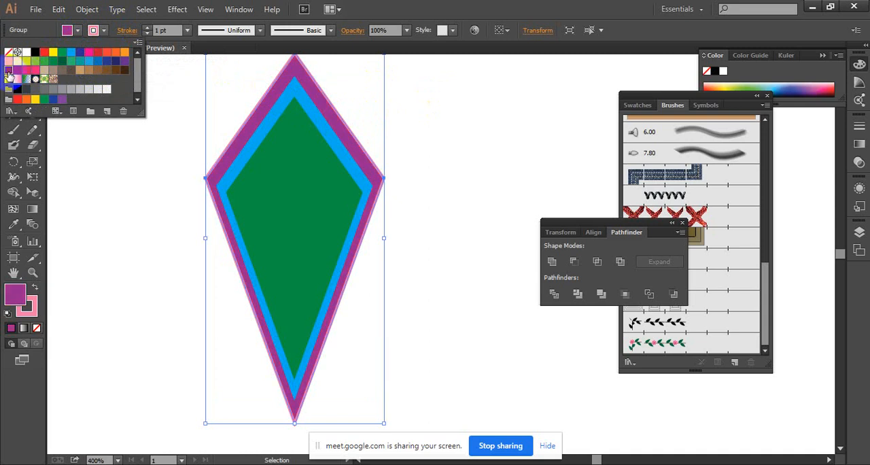
click(93, 30)
click(8, 53)
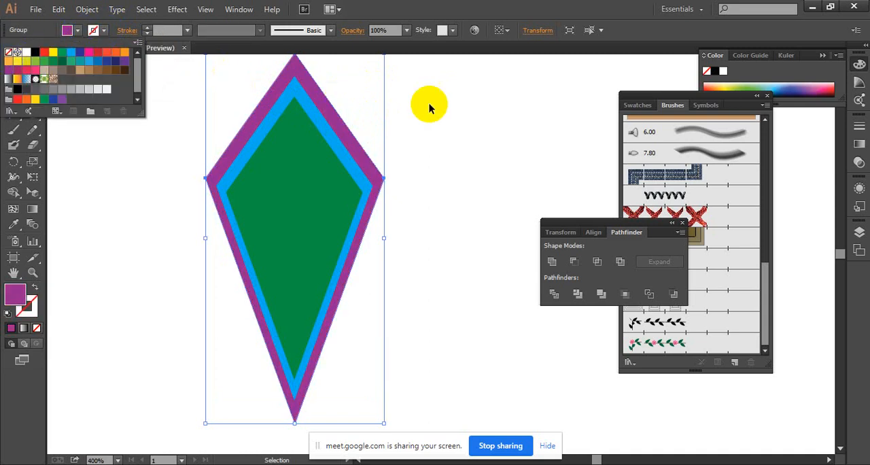
click(428, 103)
click(424, 155)
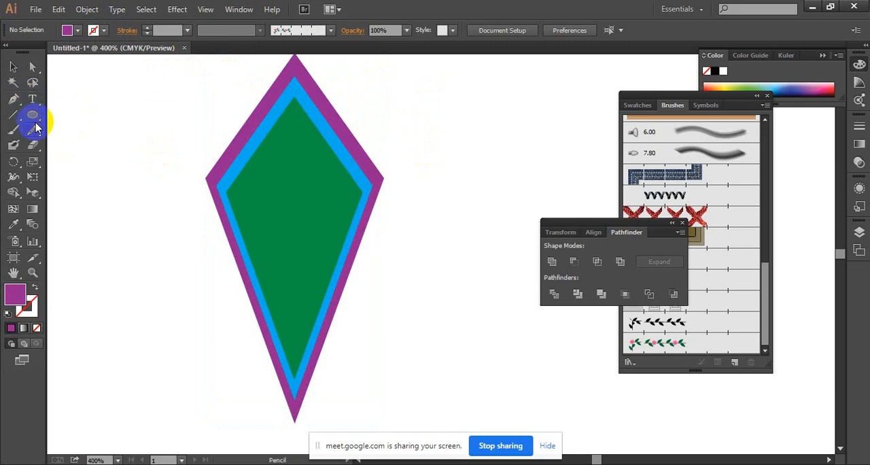
Draw a purple five-pointed star with the Star tool, centred horizontally in the wide upper part of the green kite.
drag(35, 119, 71, 173)
drag(294, 205, 328, 177)
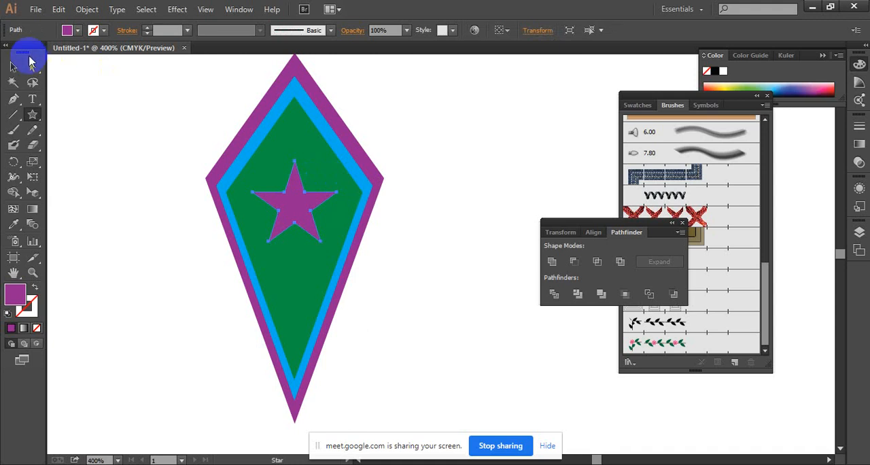
click(14, 62)
click(495, 119)
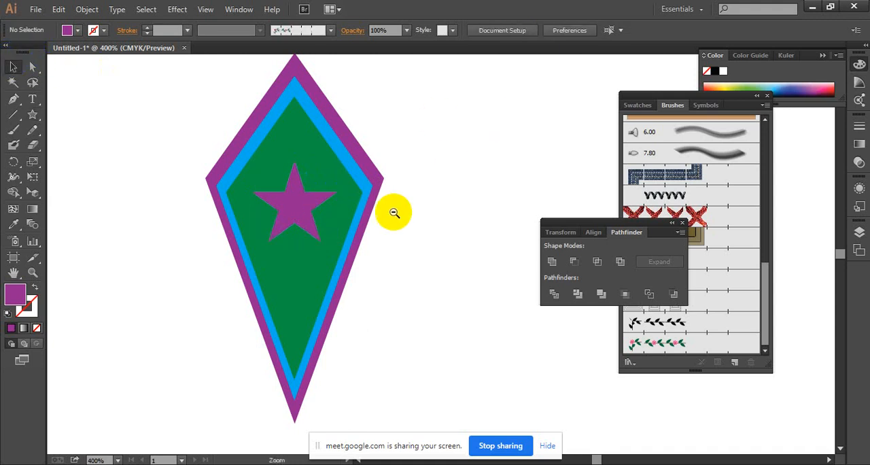
Select all the kites and the star and scale them down together to about half size.
ctrl+alt+click(393, 212)
ctrl+alt+click(440, 253)
drag(436, 275, 337, 127)
ctrl+alt+click(371, 225)
ctrl+alt+click(371, 225)
drag(431, 206, 389, 165)
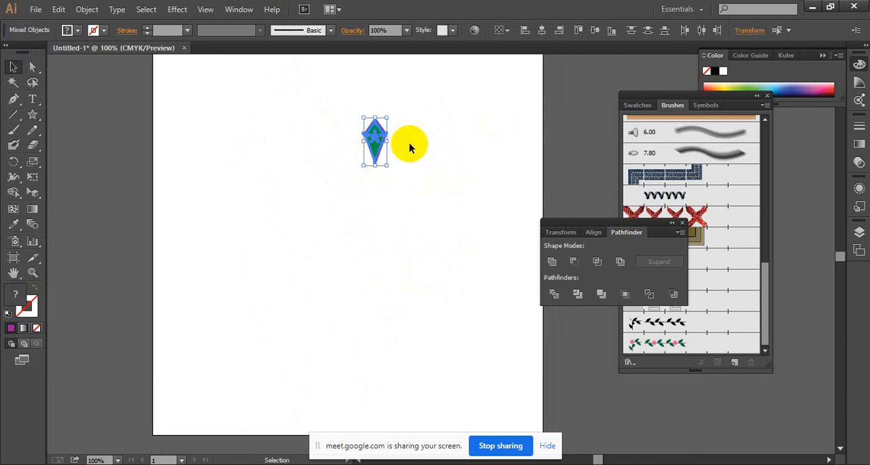
click(409, 144)
Group the kites and the star into one motif and move it left and slightly up on the artboard.
drag(342, 119, 407, 188)
right_click(366, 138)
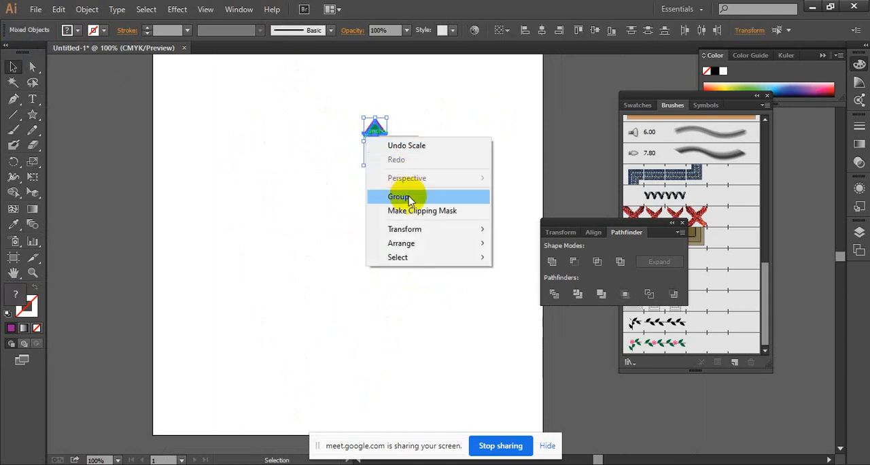
click(408, 199)
click(398, 148)
drag(386, 134, 328, 102)
Create a new pattern brush from the grouped kite-and-star motif, keeping the default pattern options.
drag(332, 121, 297, 162)
drag(230, 103, 381, 186)
mouse_move(290, 142)
mouse_down()
mouse_move(348, 167)
mouse_move(641, 188)
mouse_up()
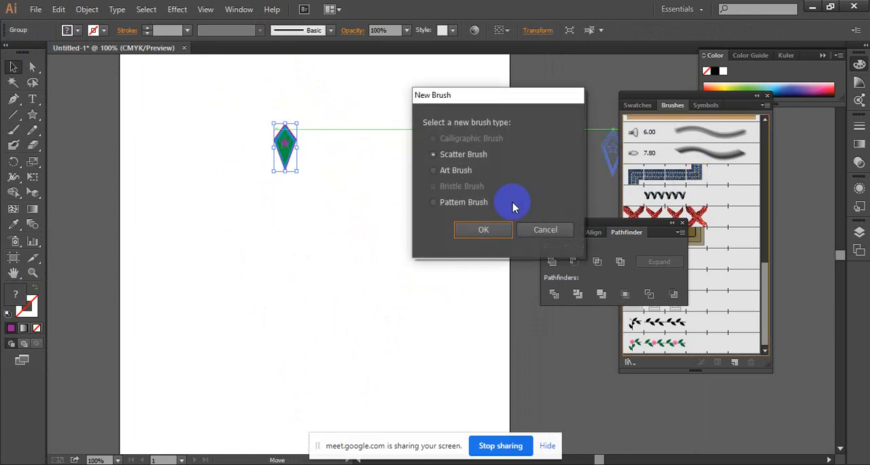
click(483, 230)
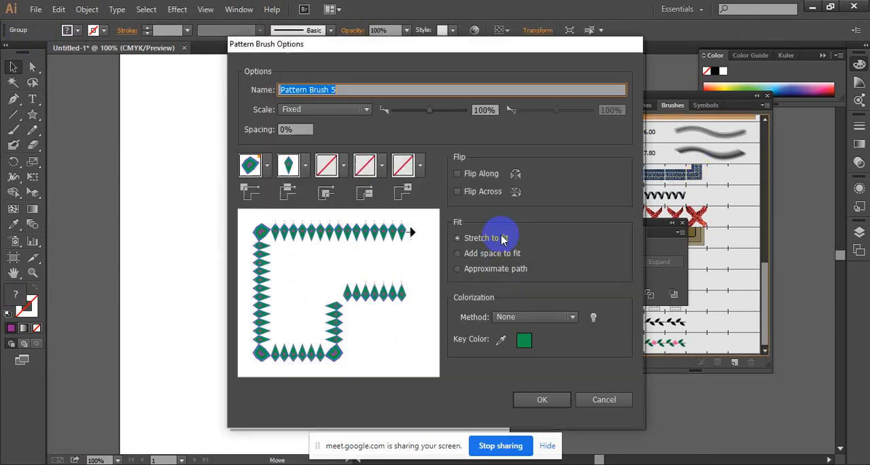
click(540, 399)
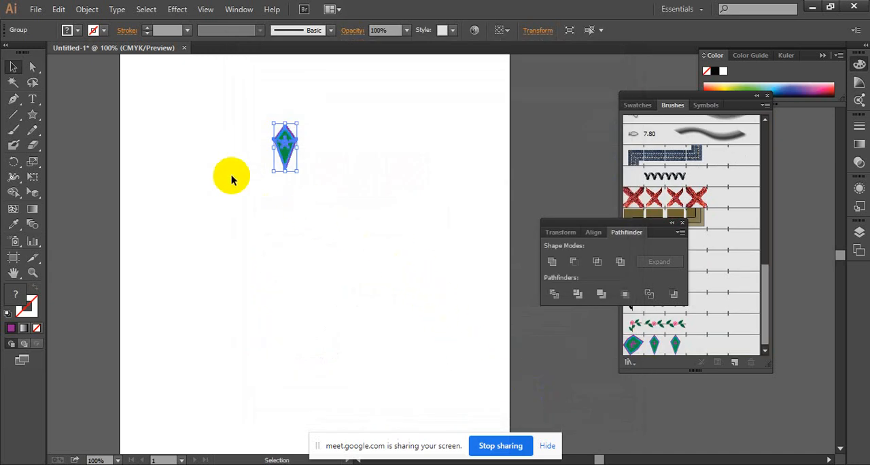
Delete the motif from the artboard, draw a large circle in its place, and shift it left and enlarge it slightly.
key(Delete)
drag(32, 123, 68, 146)
drag(195, 130, 486, 423)
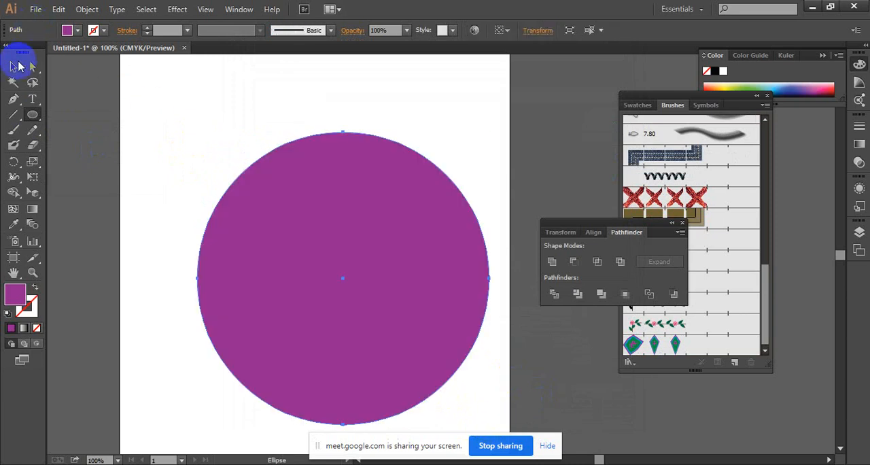
click(15, 66)
drag(443, 254, 404, 244)
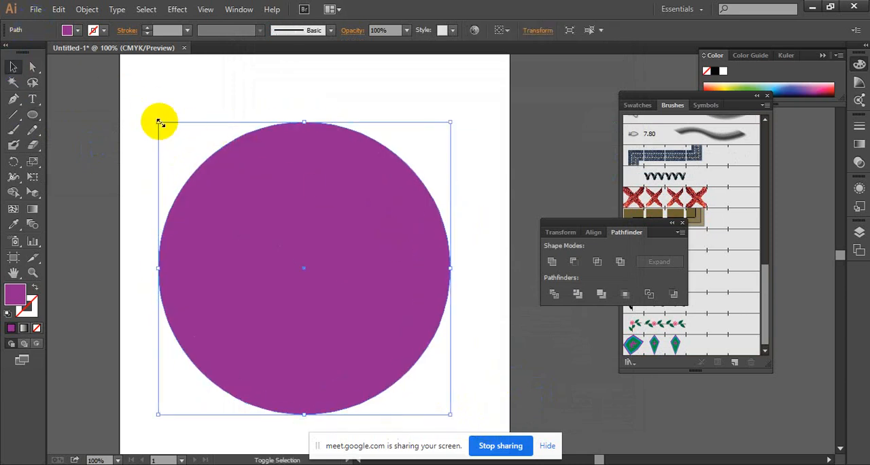
drag(158, 122, 146, 109)
Give the circle a black 1 pt stroke and remove its fill.
click(93, 30)
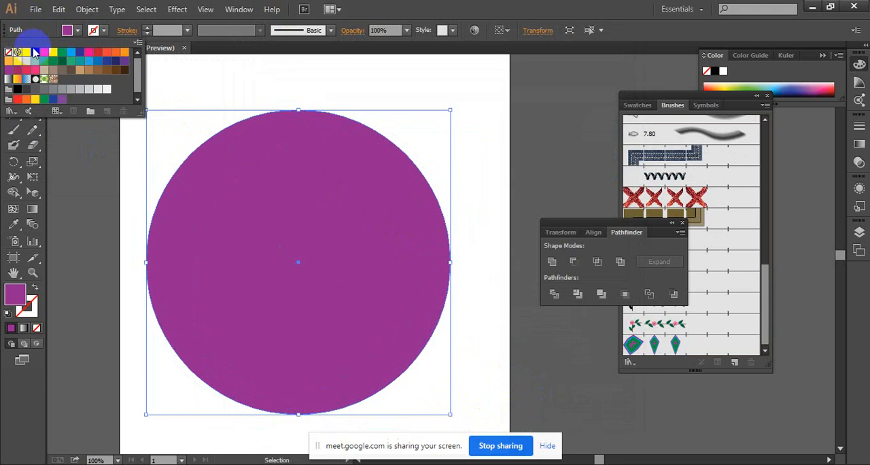
click(36, 52)
click(78, 32)
click(78, 32)
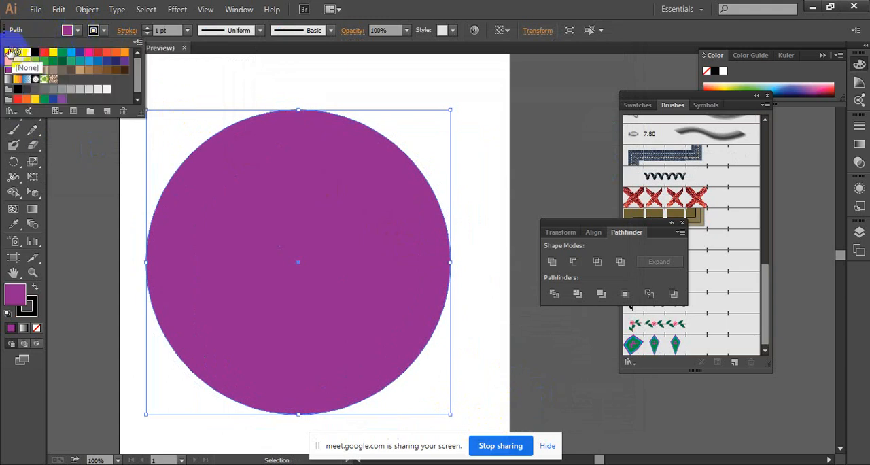
click(9, 53)
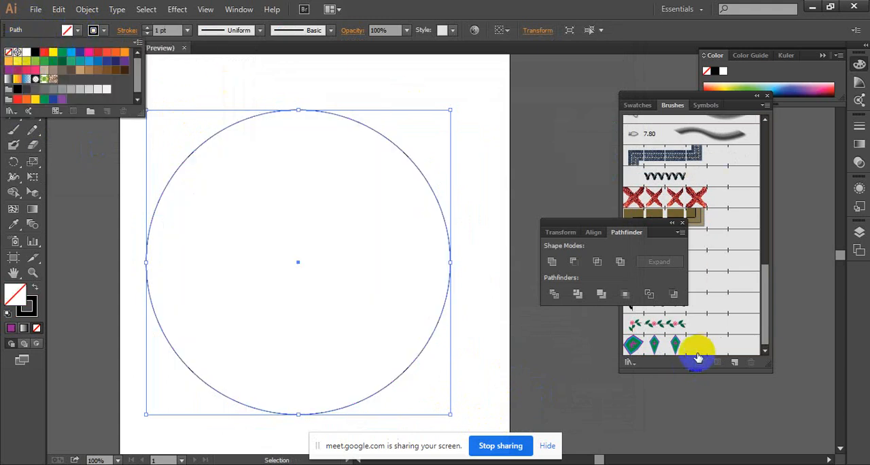
Move the Pathfinder panel off the brush list and apply the new kite pattern brush to the circle.
click(633, 229)
drag(609, 222, 569, 94)
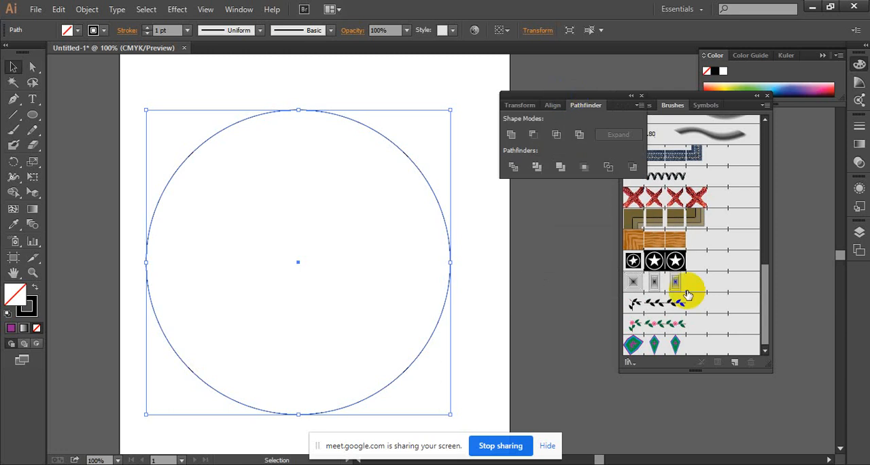
click(693, 342)
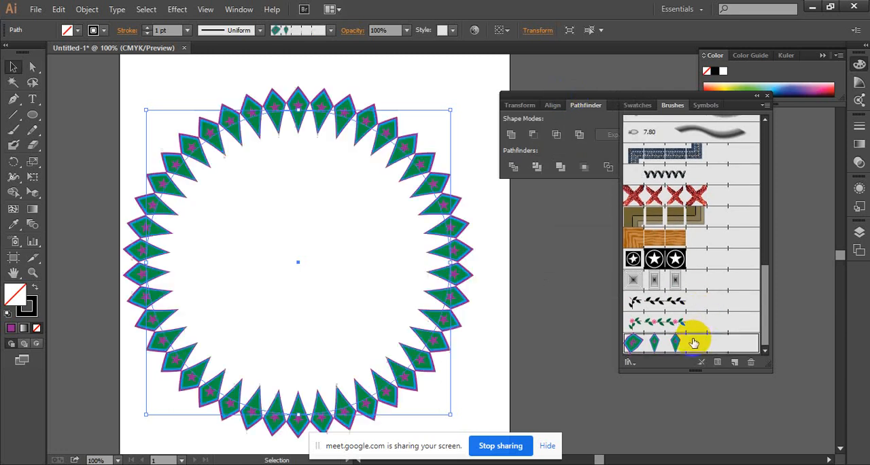
click(516, 262)
drag(355, 265, 428, 229)
ctrl+click(428, 227)
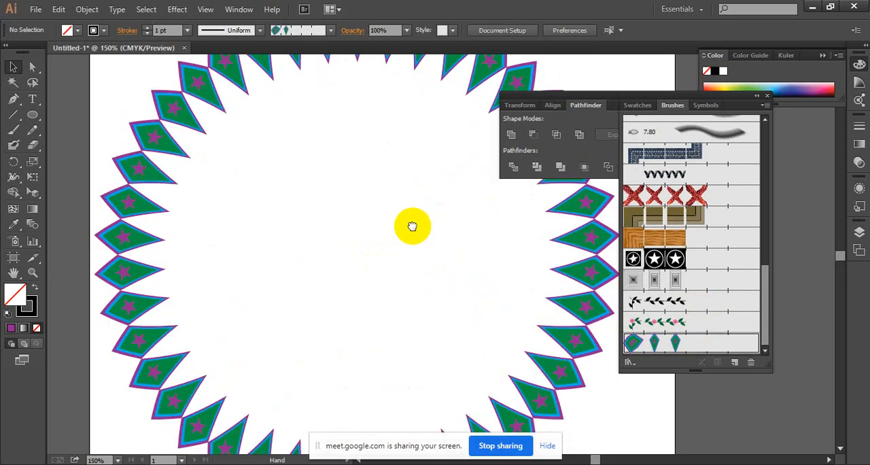
key(ctrl+minus)
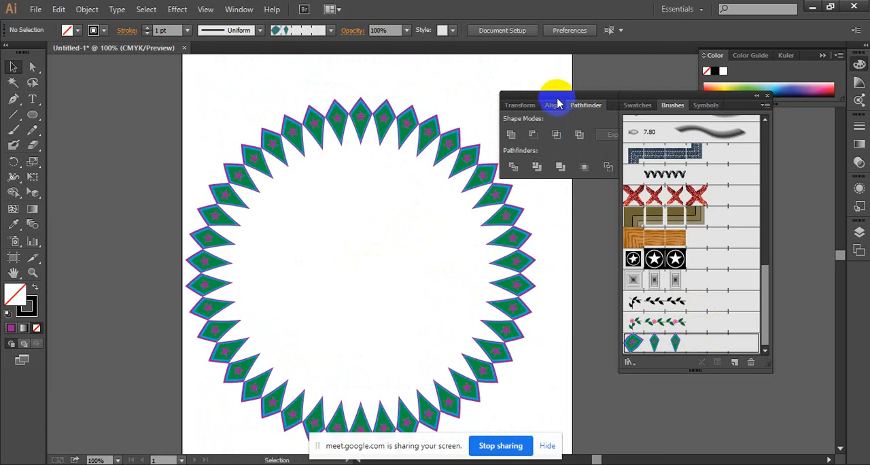
Duplicate the kite ring, scale the copy down to about 60 percent, and centre it inside the original ring.
drag(557, 104, 637, 88)
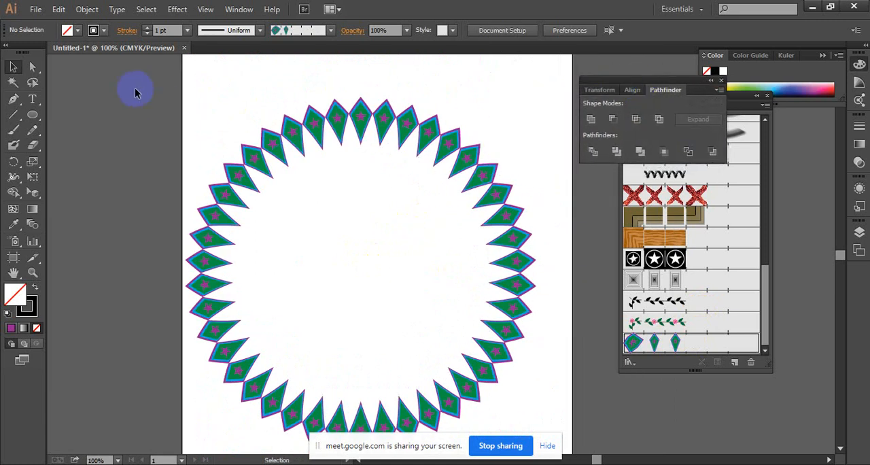
key(ctrl+minus)
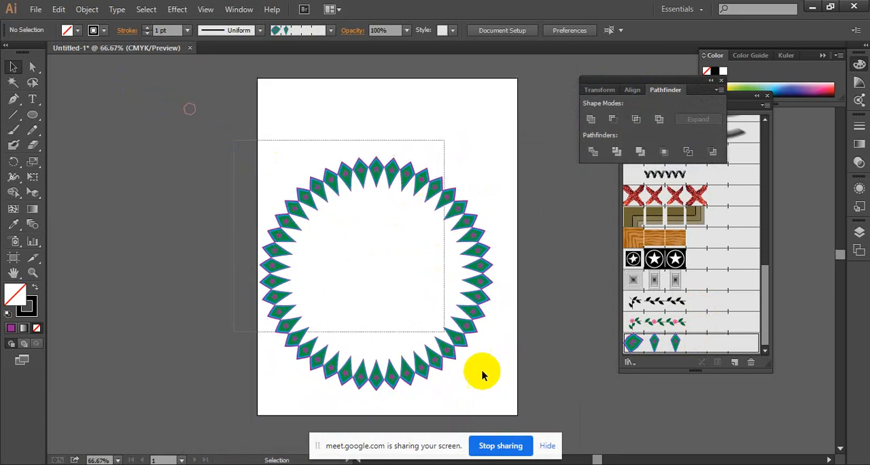
drag(481, 375, 548, 431)
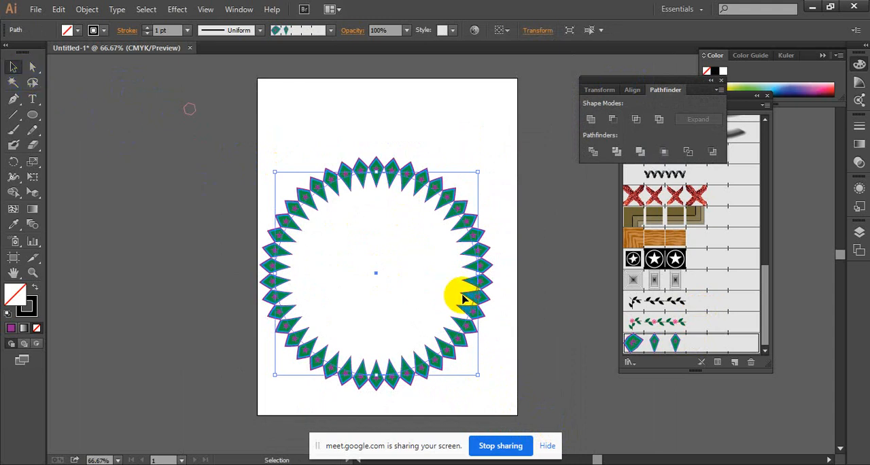
drag(473, 312, 453, 307)
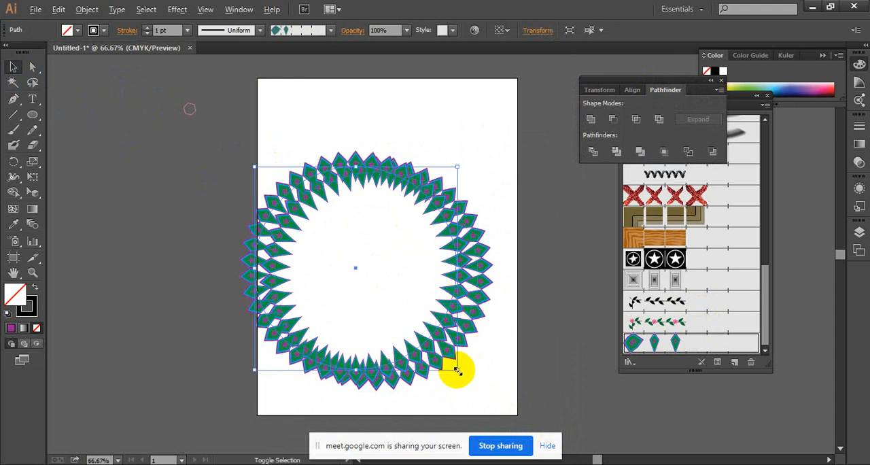
drag(457, 370, 418, 331)
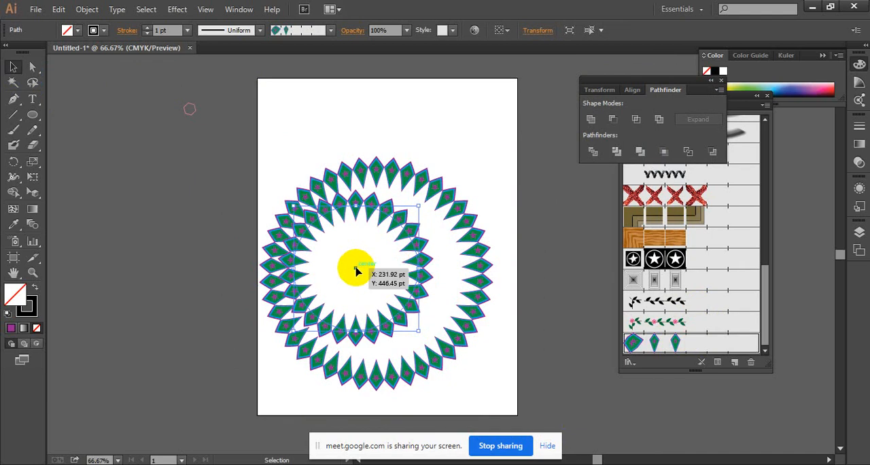
drag(356, 270, 375, 272)
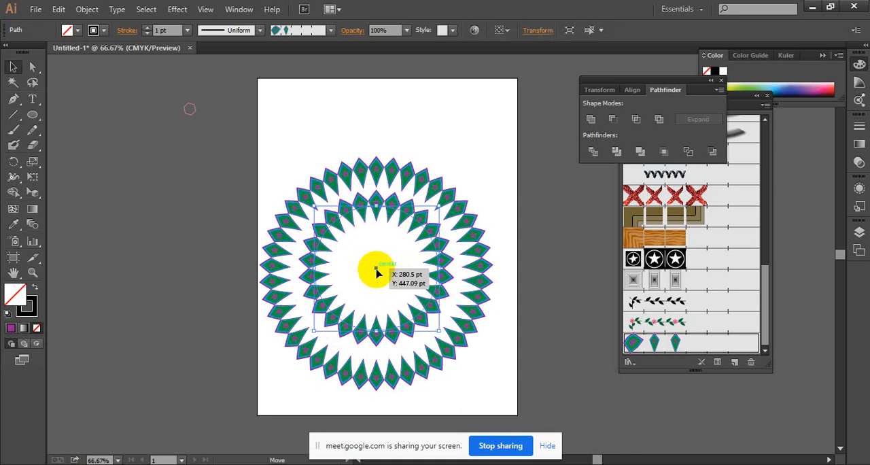
drag(376, 270, 376, 272)
click(402, 127)
Scale the inner kite ring down about its centre to roughly half its size so the kites form flower petals.
ctrl+alt+click(442, 244)
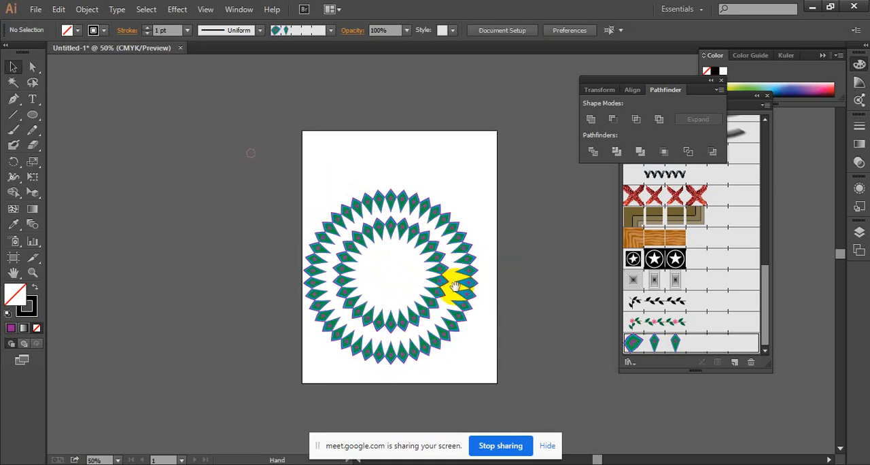
ctrl+click(456, 285)
ctrl+click(433, 261)
drag(398, 230, 452, 263)
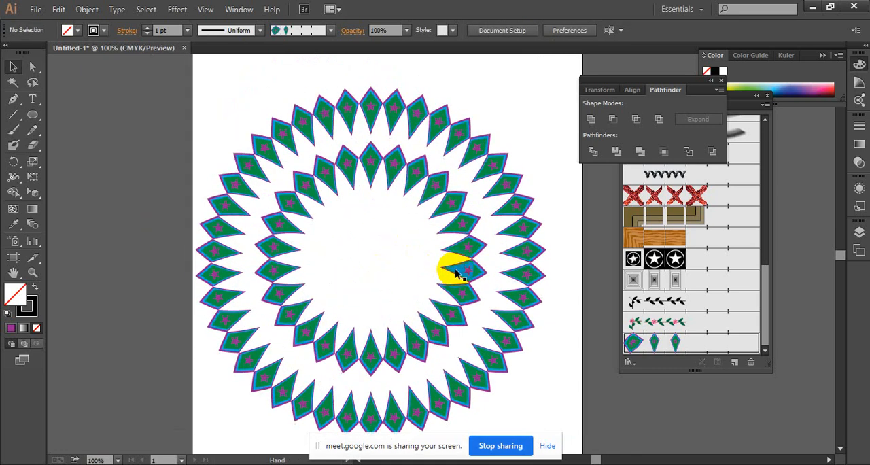
click(388, 172)
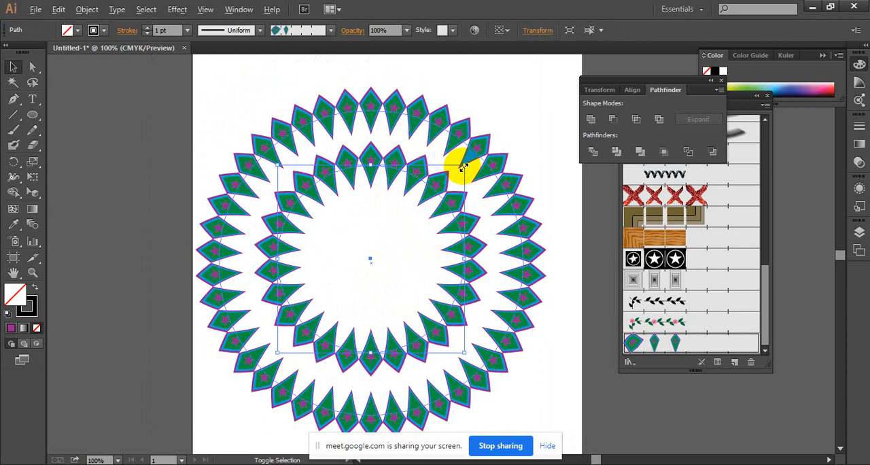
drag(462, 165, 425, 204)
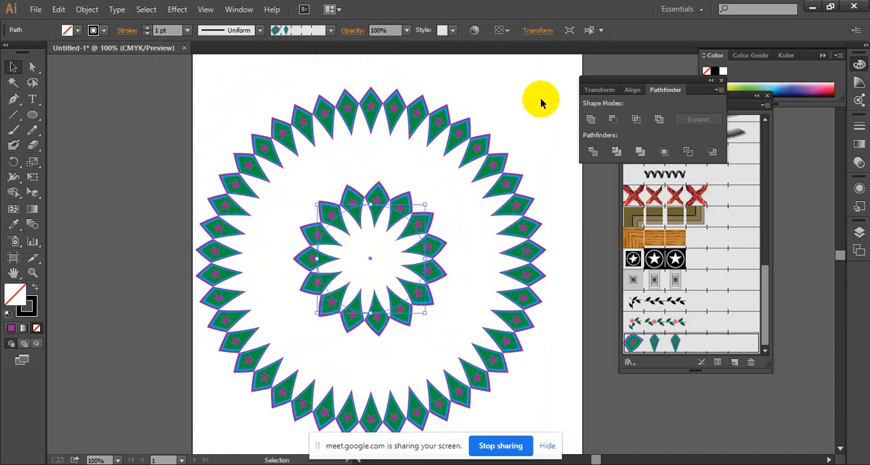
click(542, 103)
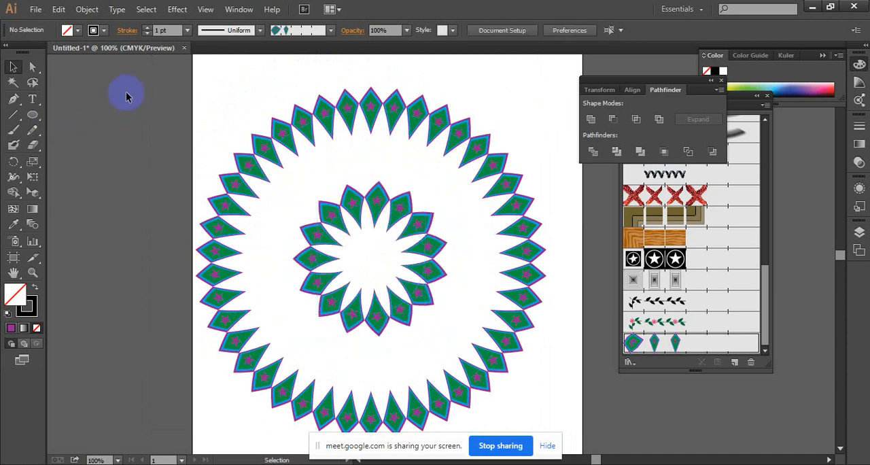
drag(289, 197, 417, 309)
click(467, 286)
click(438, 285)
Draw a circle from the centre of the design between the two kite rings and nudge it slightly down and right.
click(180, 159)
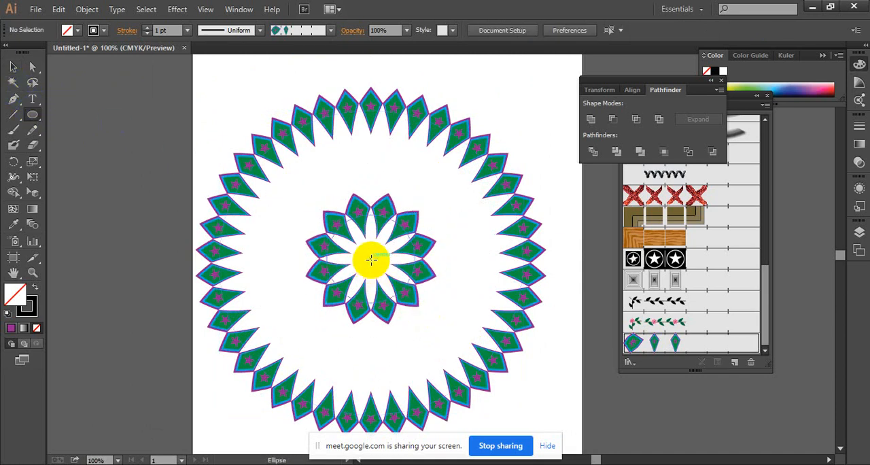
drag(370, 259, 489, 147)
key(Down)
key(Down)
key(Down)
key(Down)
key(Down)
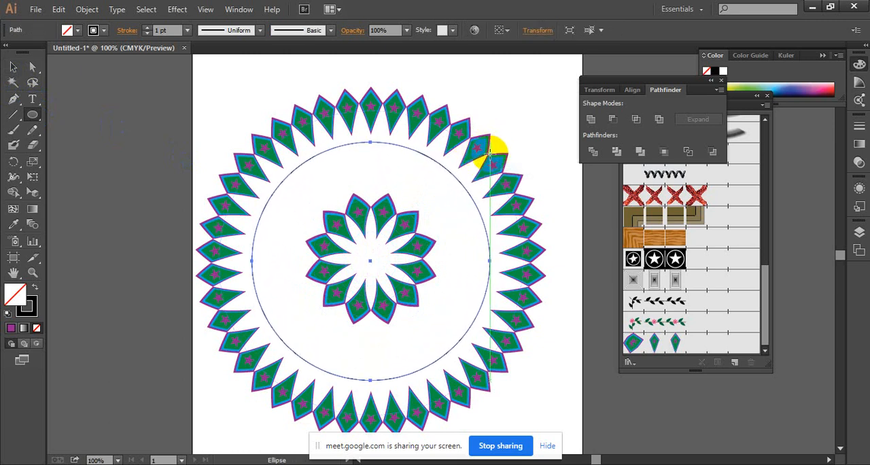
key(Right)
Apply the pink flower and green leaf pattern brush to the middle circle and shrink it slightly about its centre.
click(681, 322)
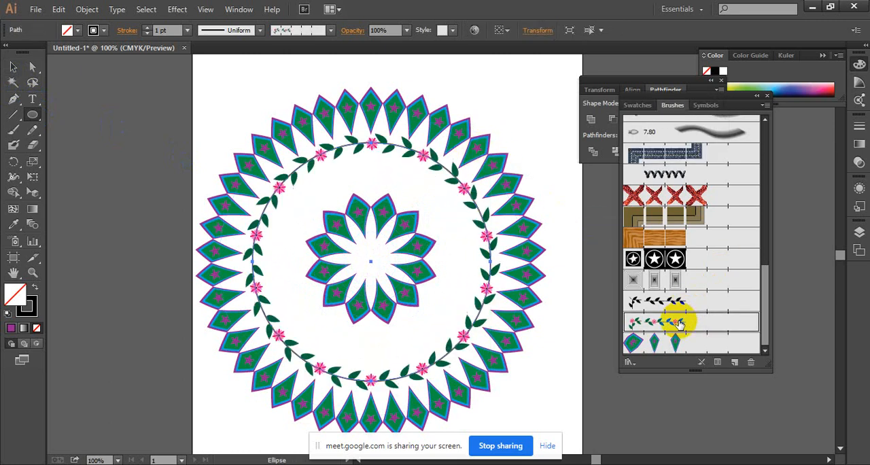
click(14, 64)
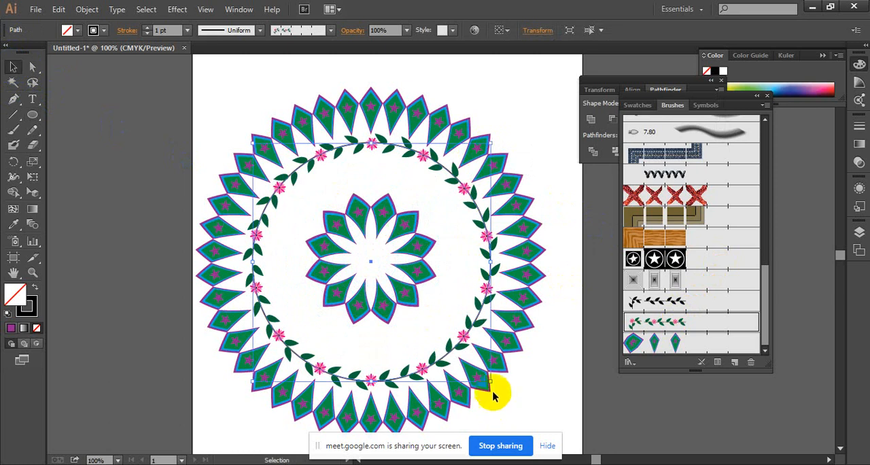
drag(492, 384, 481, 367)
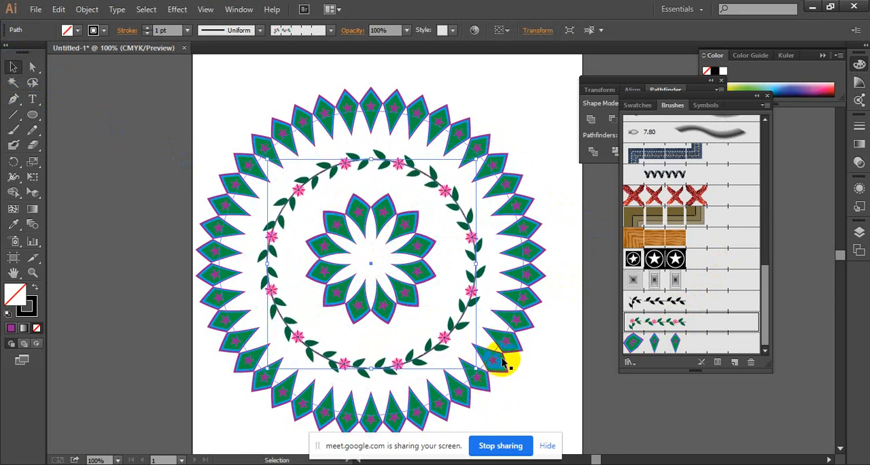
click(552, 145)
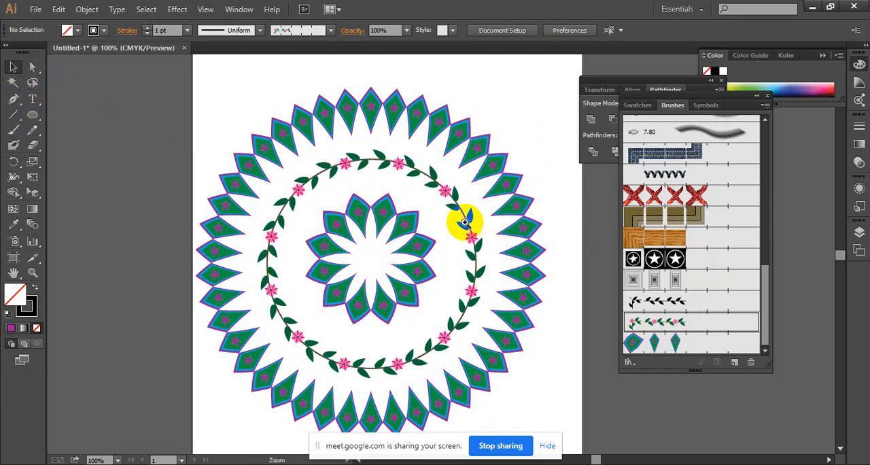
Draw a small five-pointed star at the centre of the inner flower and fill it with dark magenta.
drag(36, 121, 87, 177)
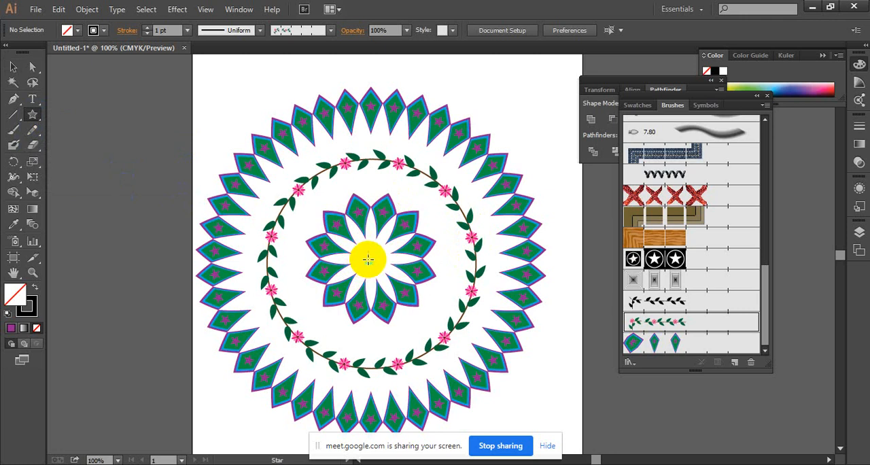
drag(383, 257, 382, 257)
click(14, 225)
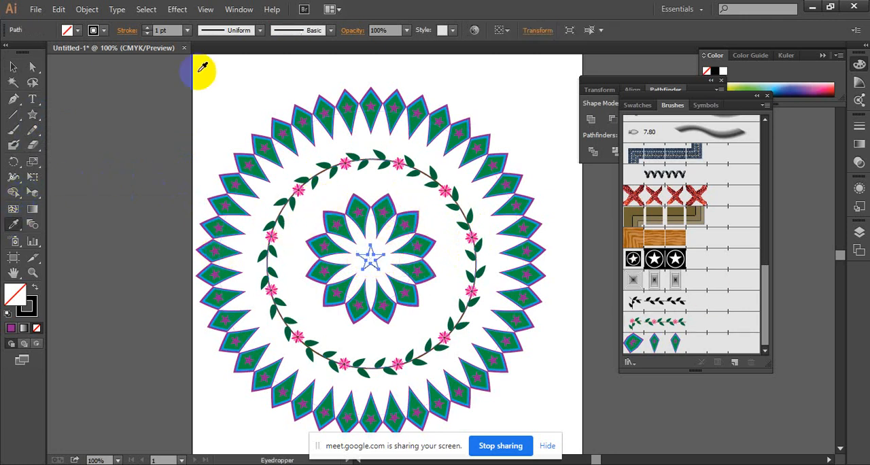
click(78, 31)
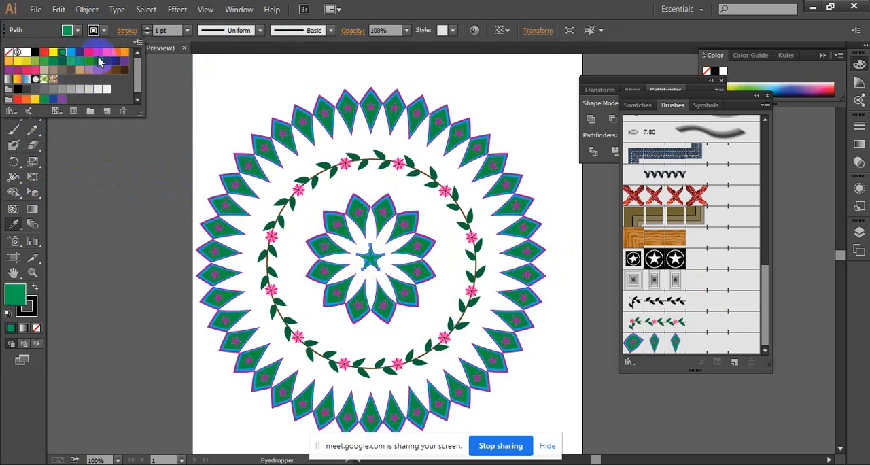
click(18, 70)
click(298, 47)
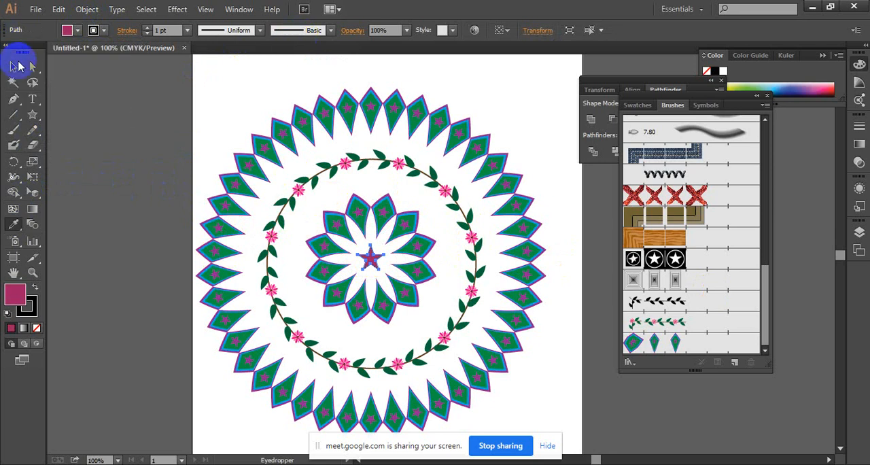
click(15, 64)
click(202, 99)
ctrl+alt+click(416, 268)
drag(425, 271, 372, 247)
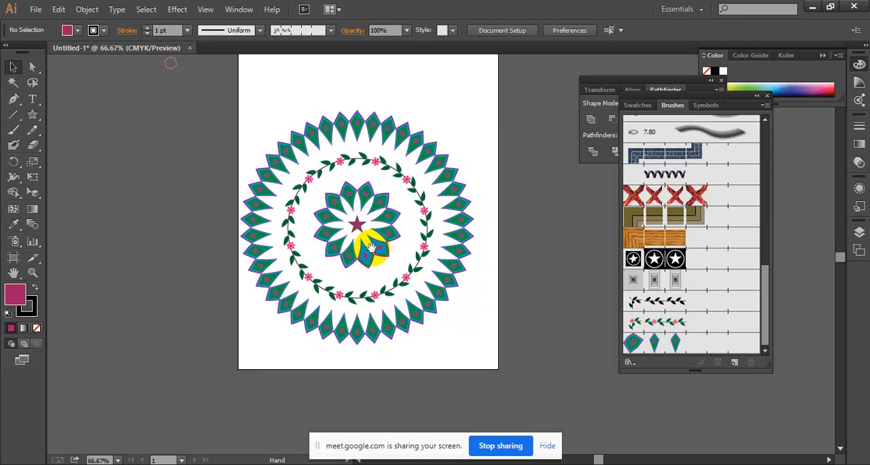
drag(391, 186, 375, 222)
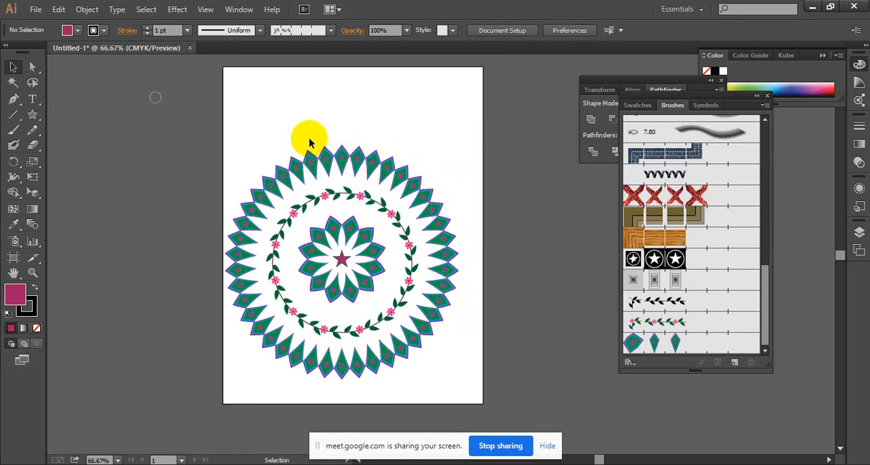
Move the whole mandala, including the central star, right to centre it horizontally on the artboard.
drag(240, 120, 489, 408)
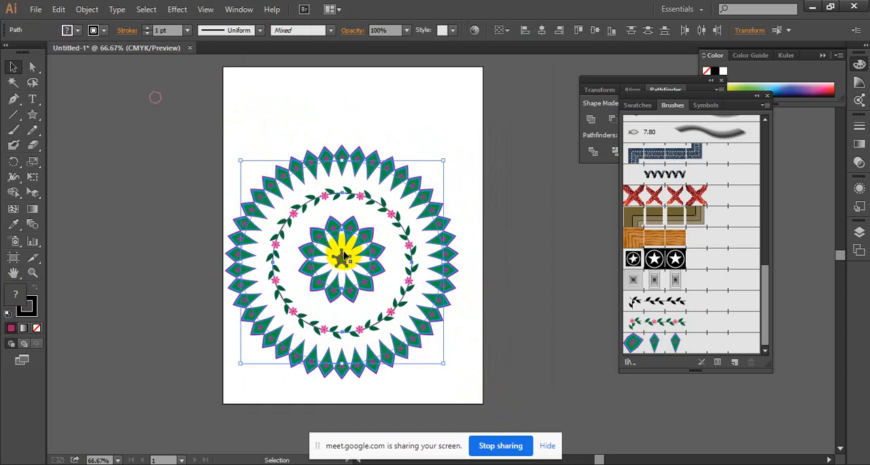
drag(341, 252, 384, 198)
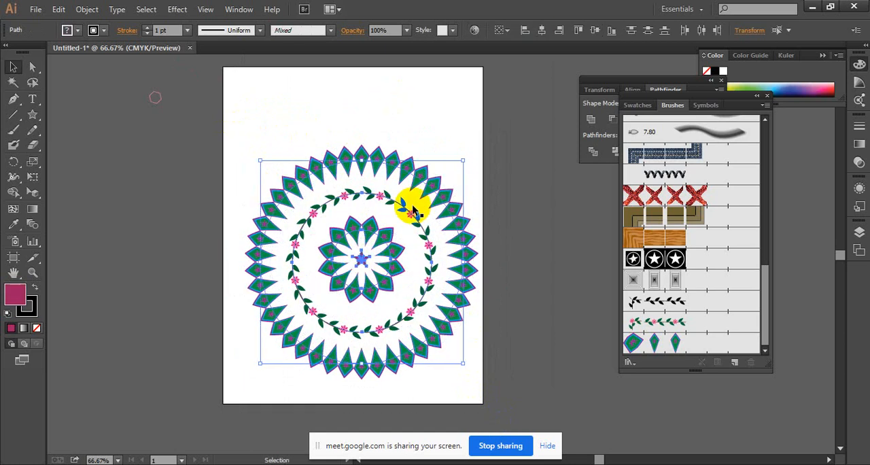
click(412, 206)
ctrl+click(412, 251)
drag(417, 266, 406, 225)
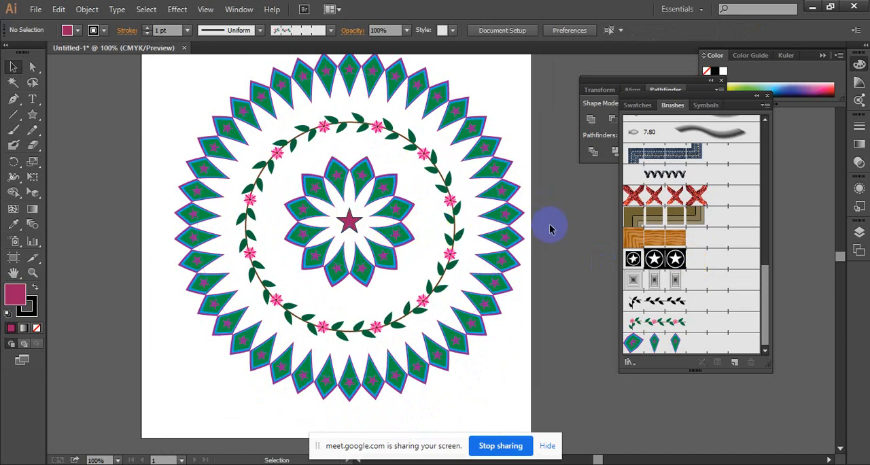
Enlarge the inner kite ring about its centre and slightly enlarge the floral ring around it.
click(418, 210)
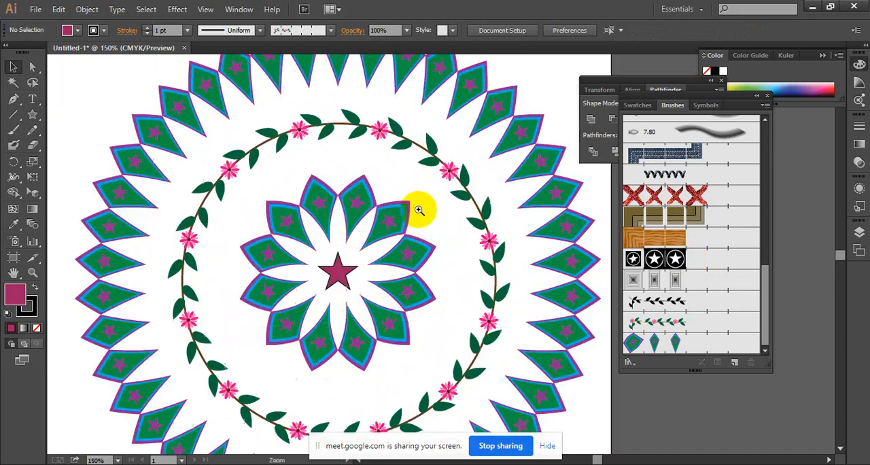
click(385, 282)
click(451, 264)
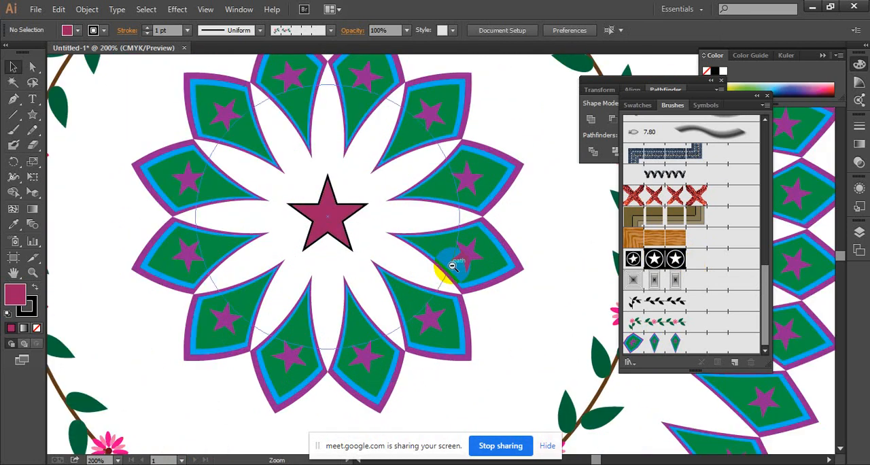
alt+click(452, 265)
alt+click(448, 241)
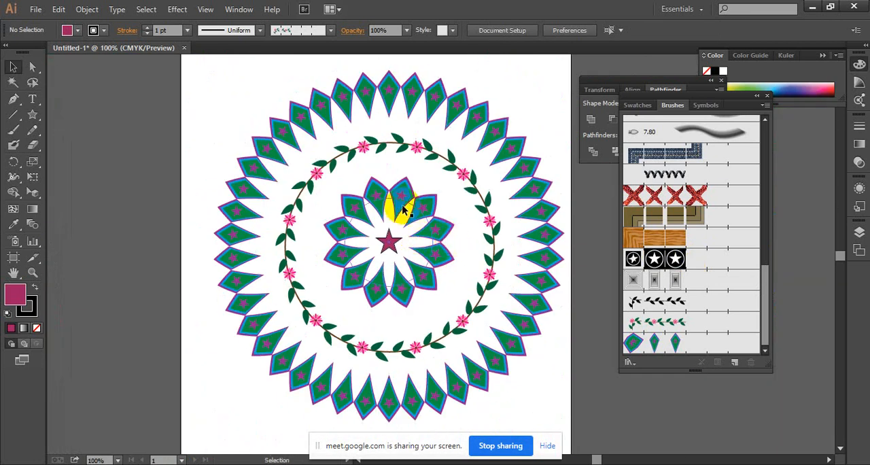
click(431, 248)
drag(433, 286, 452, 300)
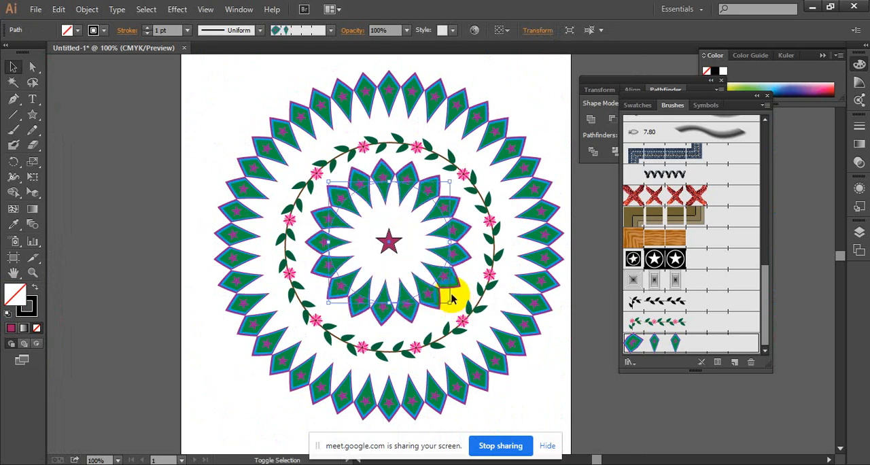
click(494, 254)
drag(495, 355, 498, 355)
click(518, 100)
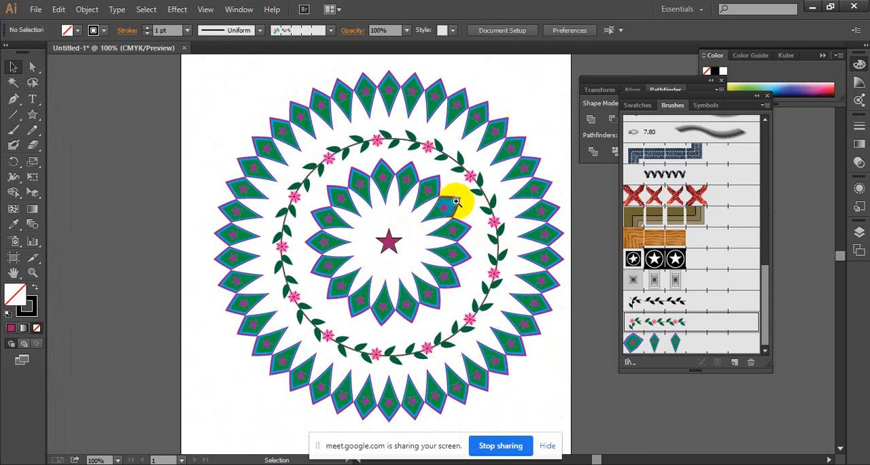
Move the magenta star out of the mandala's centre to the empty area beyond the outer kite ring's upper left.
ctrl+click(456, 202)
ctrl+click(430, 266)
drag(373, 293, 421, 202)
ctrl+alt+click(416, 224)
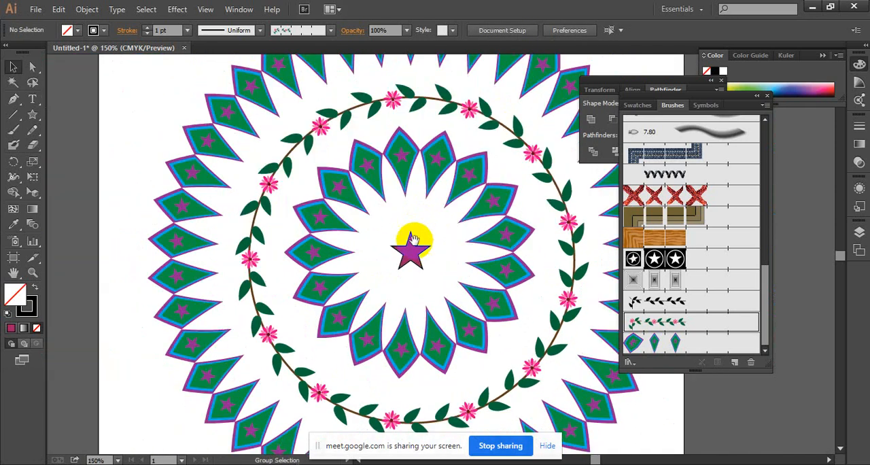
drag(411, 247, 148, 102)
Try the white-star-on-black pattern brush on a new magenta circle at the flower's centre and delete that circle.
ctrl+click(443, 264)
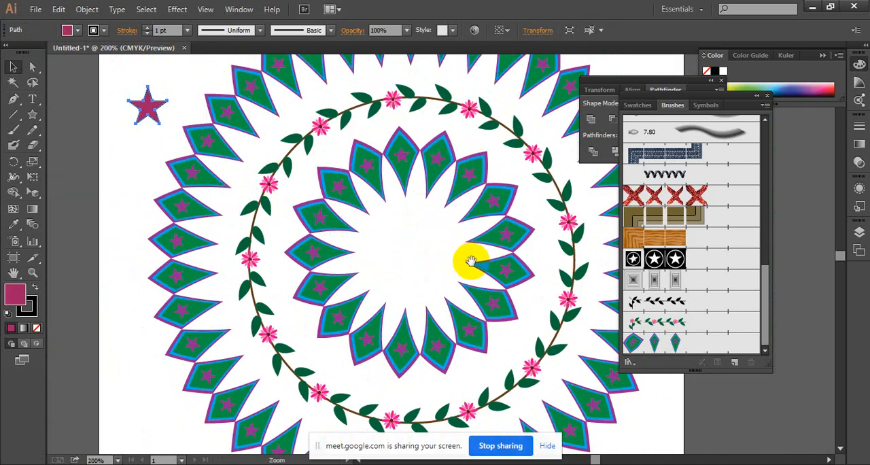
drag(420, 241, 382, 244)
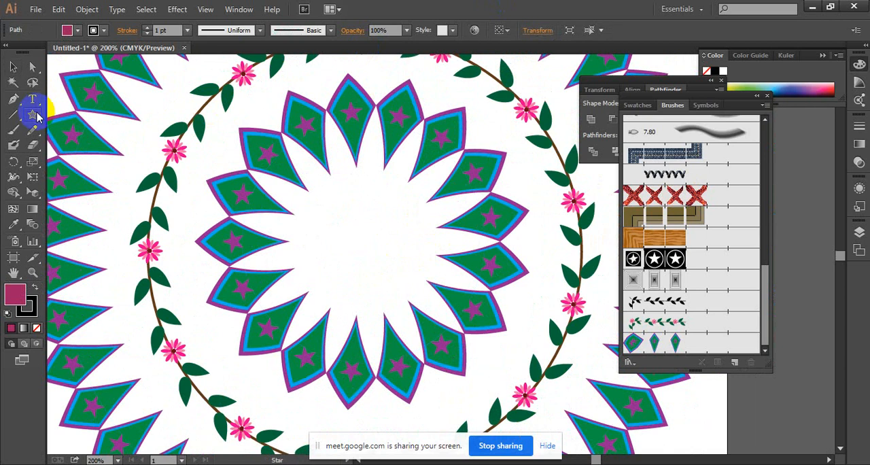
drag(37, 117, 85, 142)
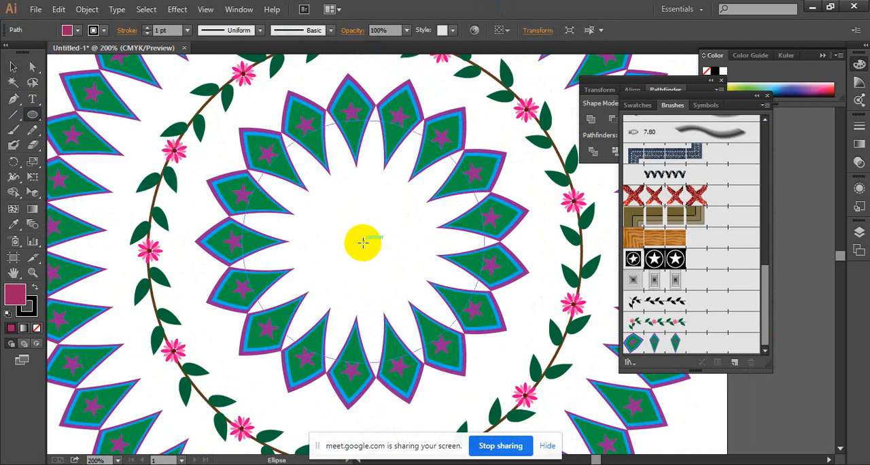
mouse_move(363, 242)
mouse_down()
mouse_move(437, 200)
mouse_move(415, 211)
mouse_move(425, 199)
mouse_up()
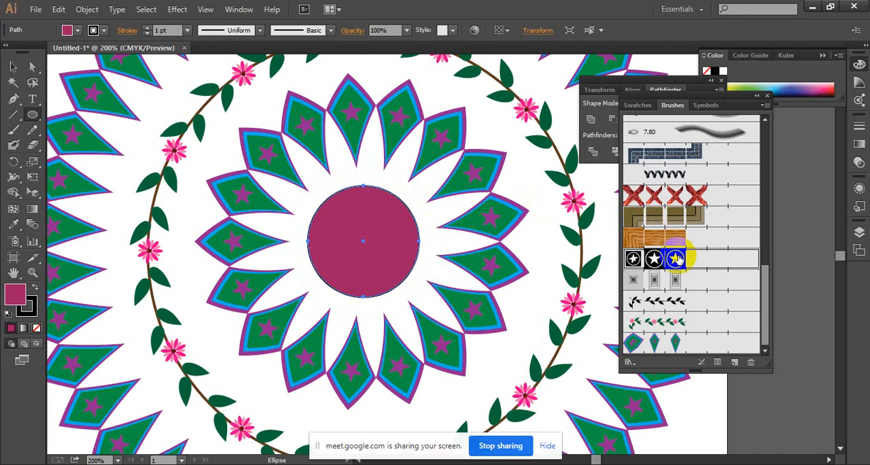
click(676, 258)
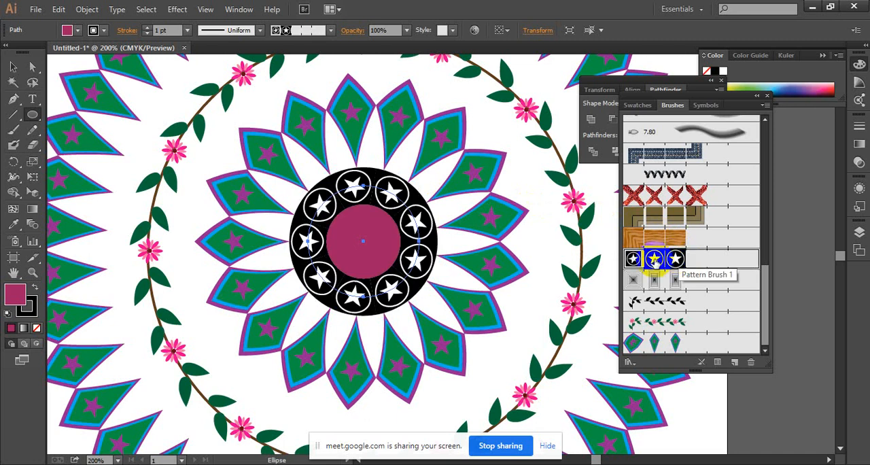
key(Delete)
click(676, 238)
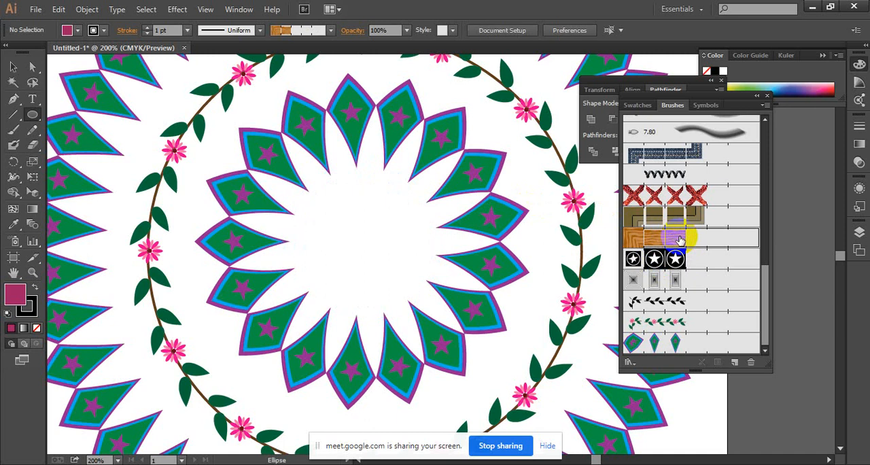
Draw a circle from the centre of the inner kite ring and set its fill to none.
drag(37, 120, 91, 142)
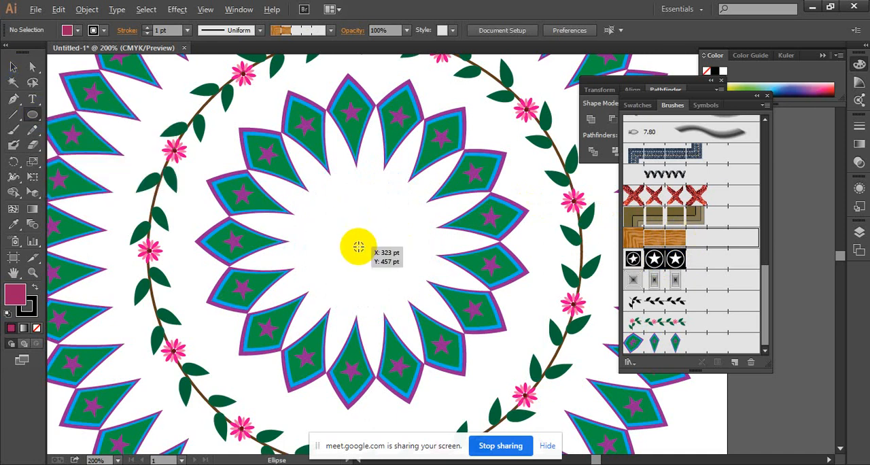
mouse_move(358, 246)
mouse_down()
mouse_move(406, 214)
mouse_move(409, 195)
mouse_up()
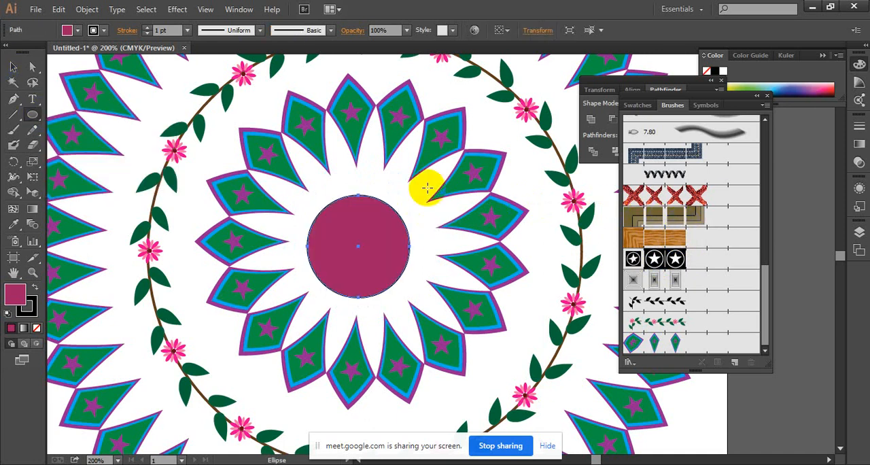
click(67, 30)
click(15, 53)
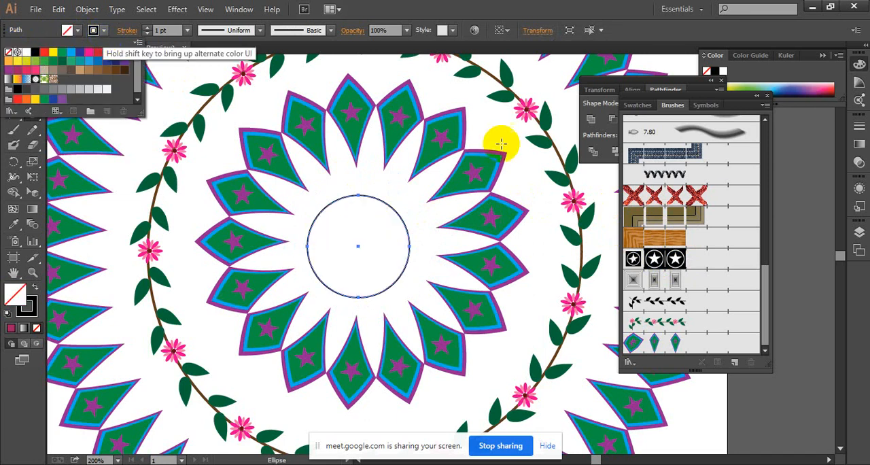
Try the black coil, Denim Seam and olive frame pattern brushes on the centre circle.
click(705, 177)
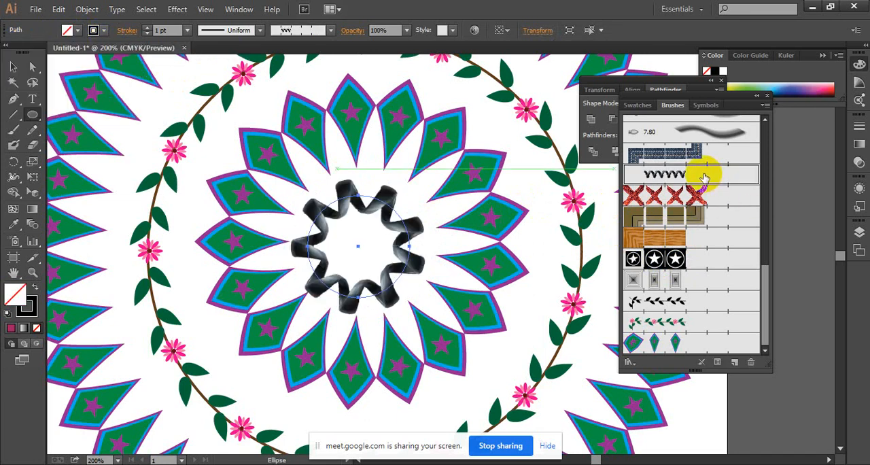
scroll(704, 178, up, 1)
click(700, 192)
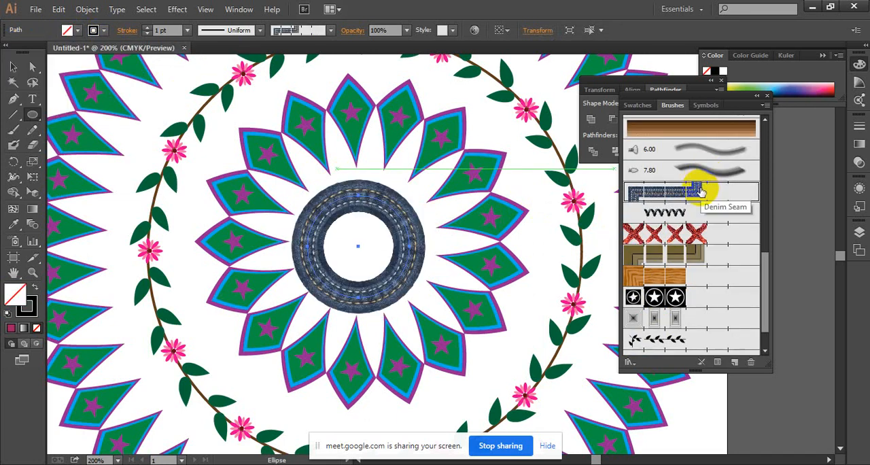
scroll(714, 237, down, 1)
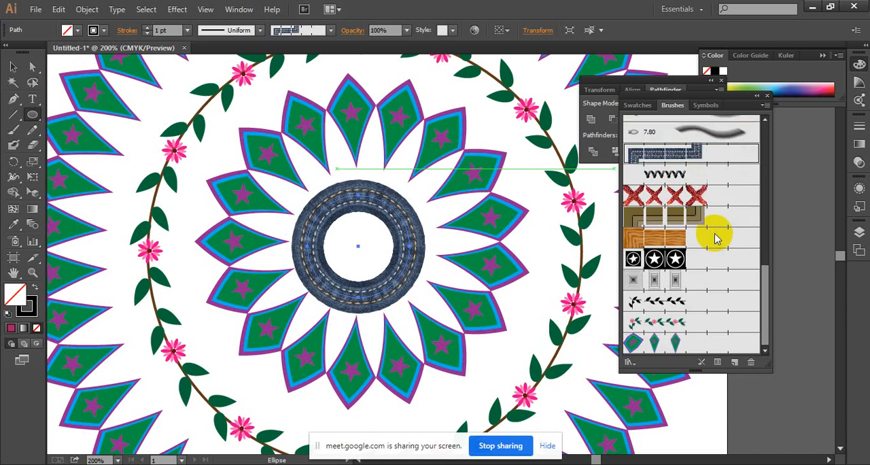
click(713, 211)
scroll(713, 212, up, 2)
scroll(714, 207, up, 5)
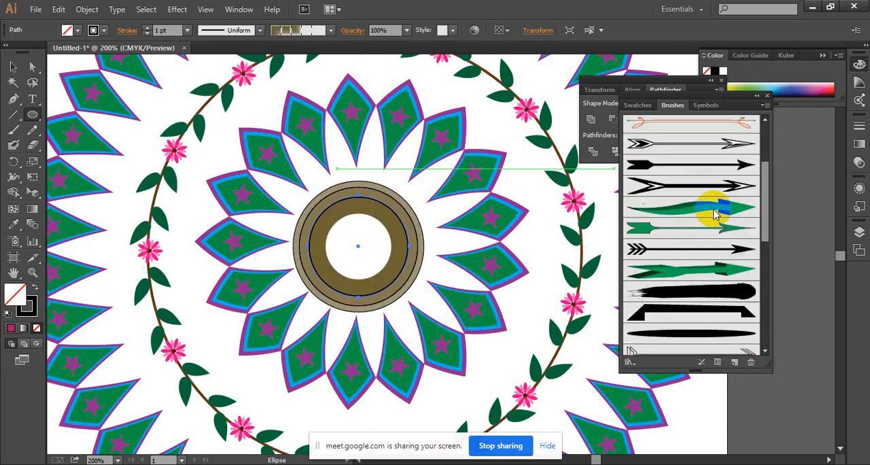
click(239, 9)
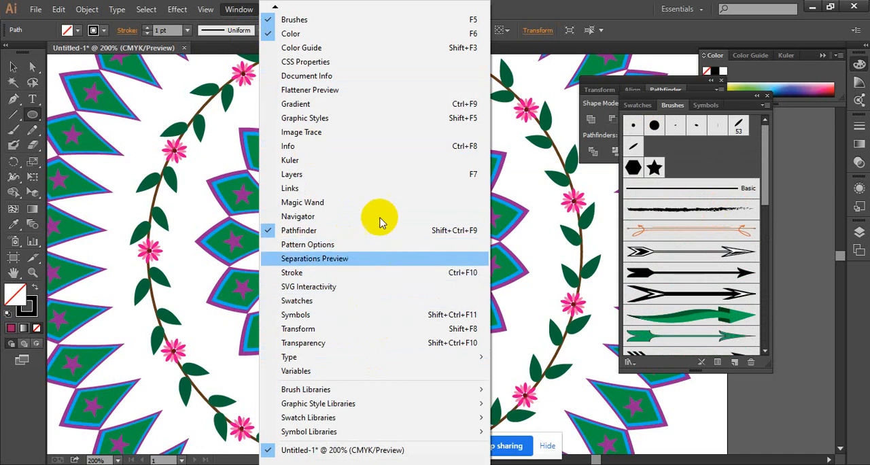
mouse_move(447, 389)
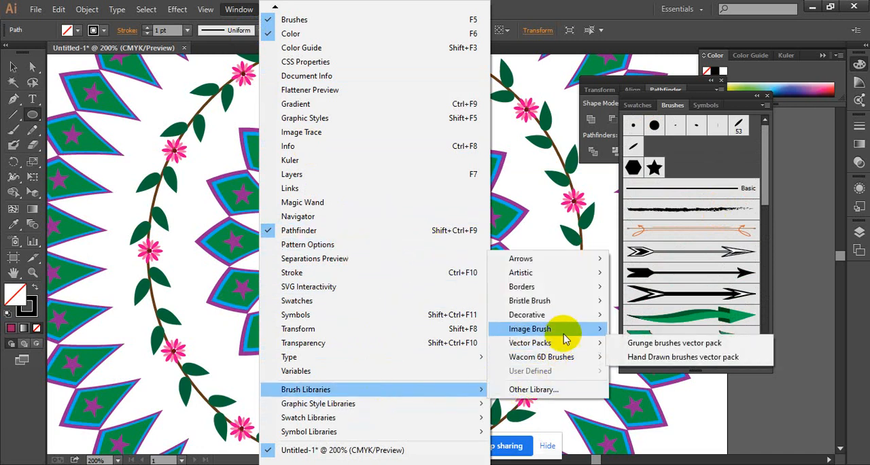
mouse_move(562, 347)
click(632, 342)
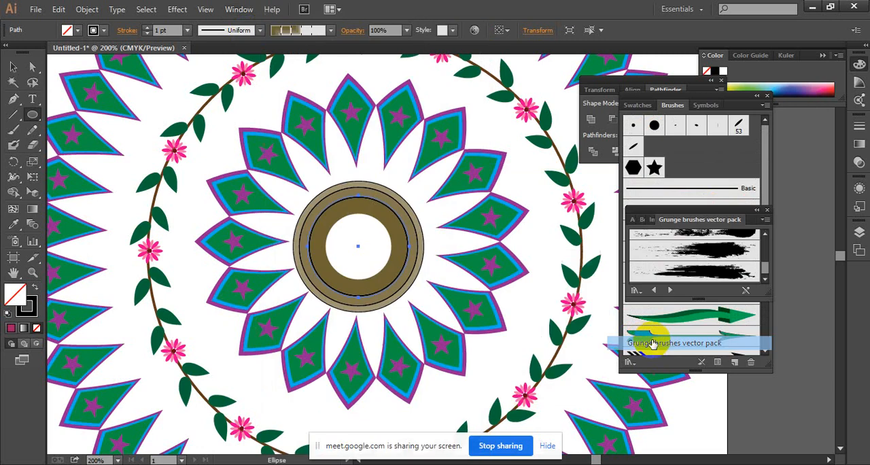
click(765, 211)
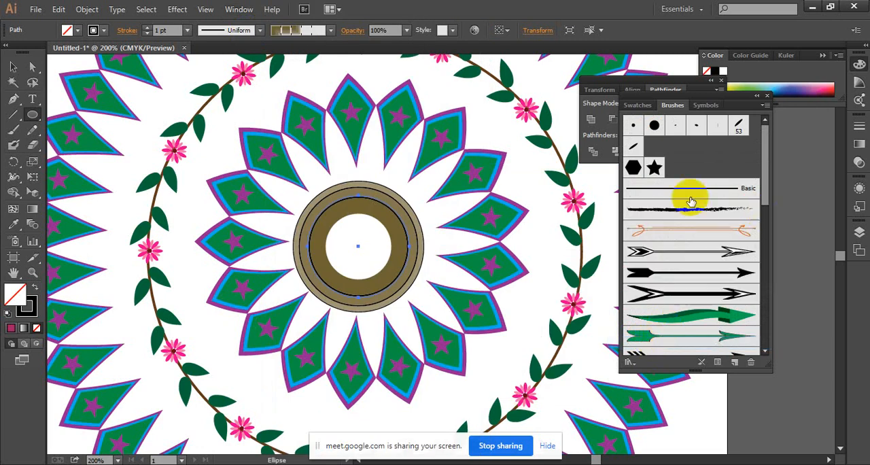
Open the Pattern Arrows brush library and try two of its ornate knot brushes on the centre circle.
click(251, 10)
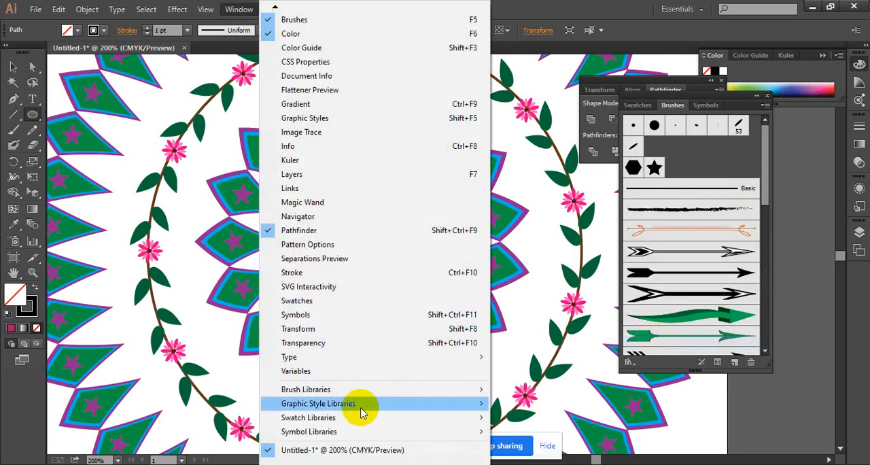
mouse_move(363, 389)
mouse_move(551, 267)
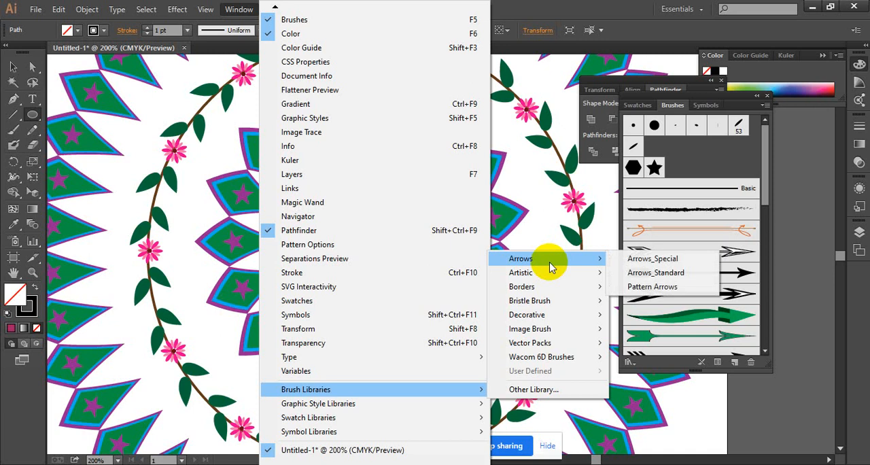
click(662, 288)
scroll(689, 253, down, 2)
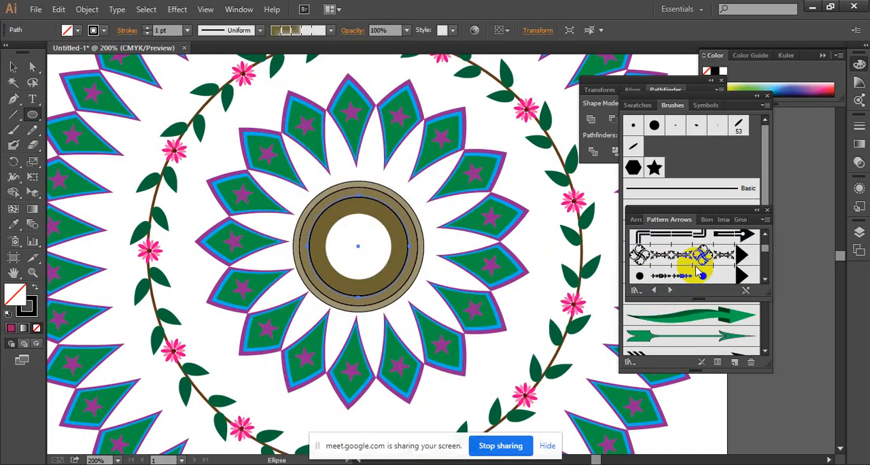
click(686, 254)
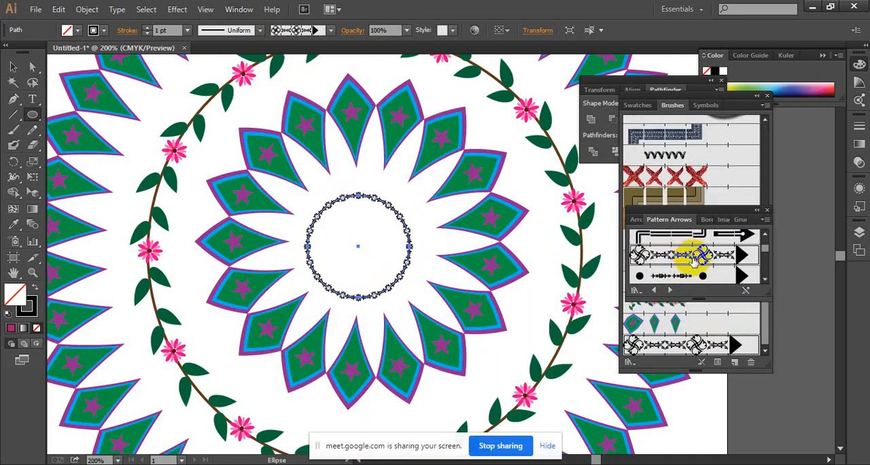
scroll(698, 268, down, 1)
click(693, 260)
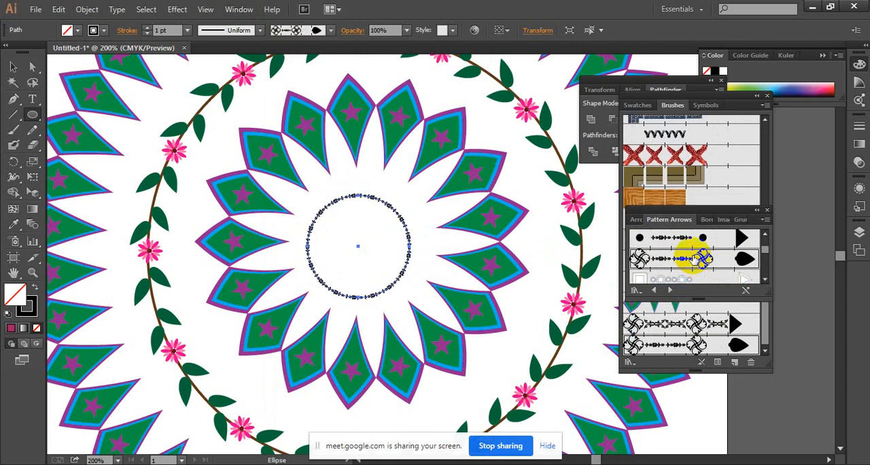
Apply the black dot-and-teardrop brush from the Pattern Arrows library to the centre circle.
scroll(693, 259, down, 1)
scroll(695, 262, down, 4)
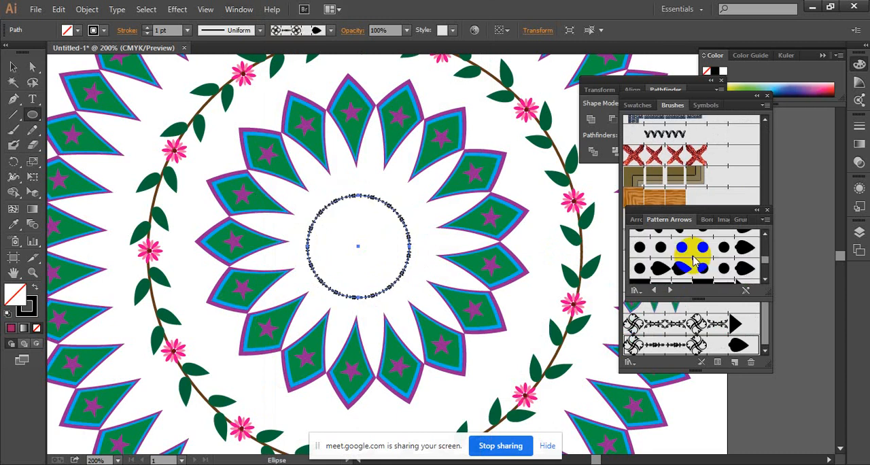
scroll(693, 259, down, 1)
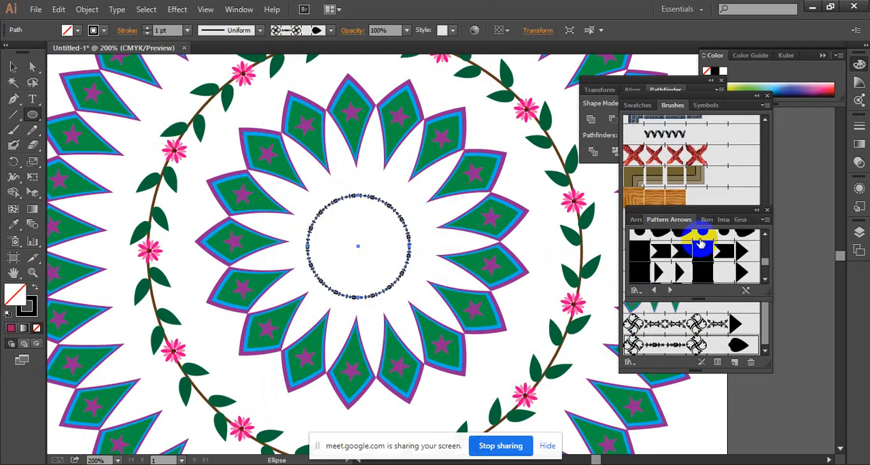
click(701, 246)
Try the black heart-and-dot brush from the Pattern Arrows library on the centre circle.
scroll(702, 248, up, 3)
scroll(702, 249, up, 3)
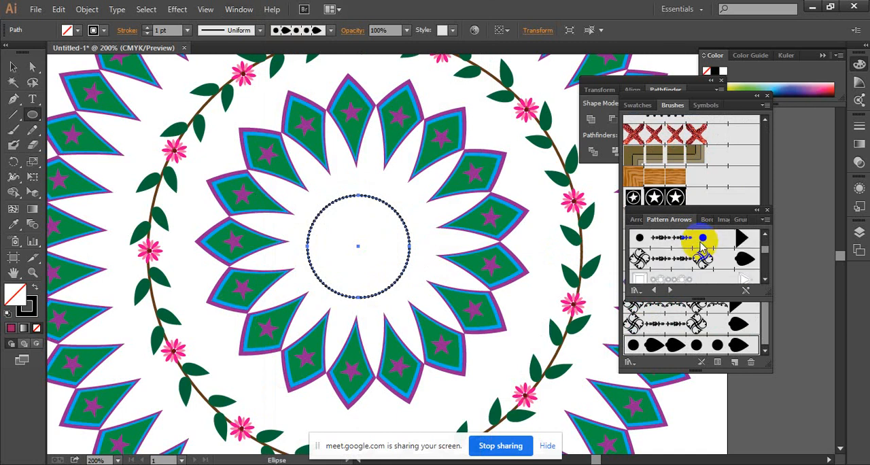
scroll(702, 248, down, 5)
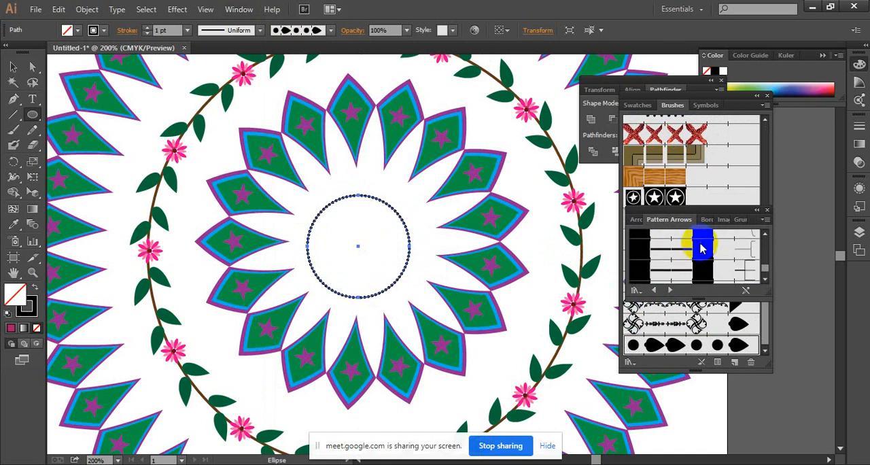
scroll(702, 249, down, 3)
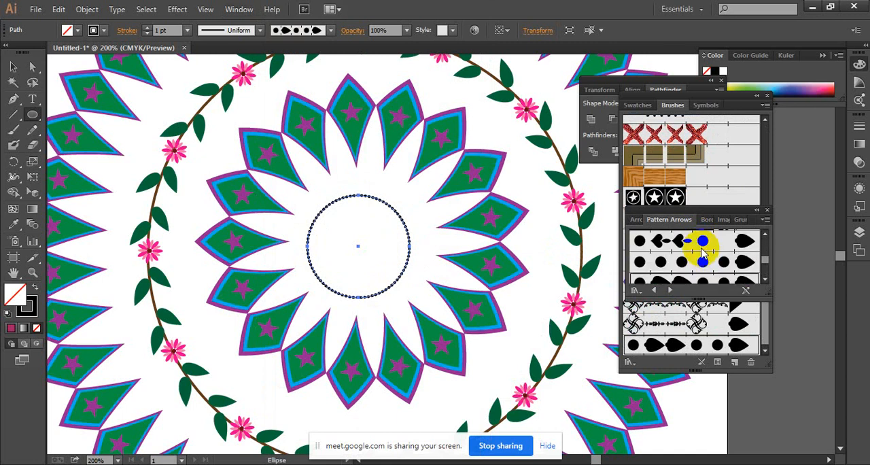
click(707, 250)
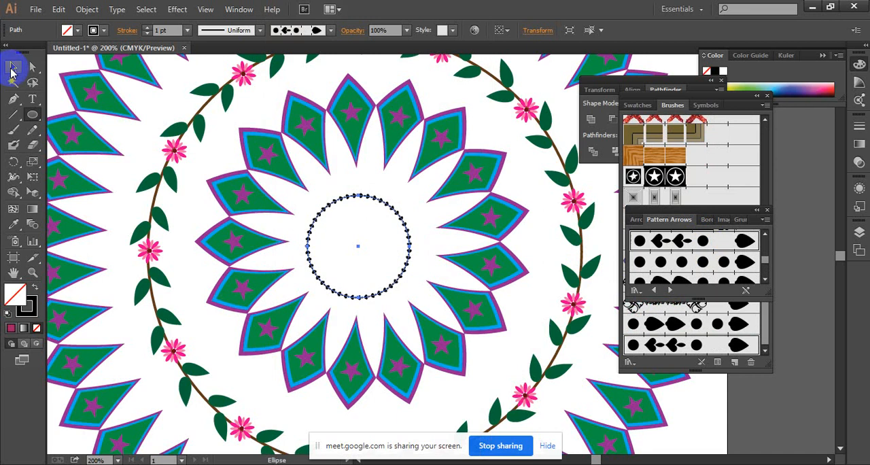
Enlarge the centre circle slightly about its own centre so it nearly reaches the tips of the inner kites.
click(13, 67)
drag(408, 297, 419, 307)
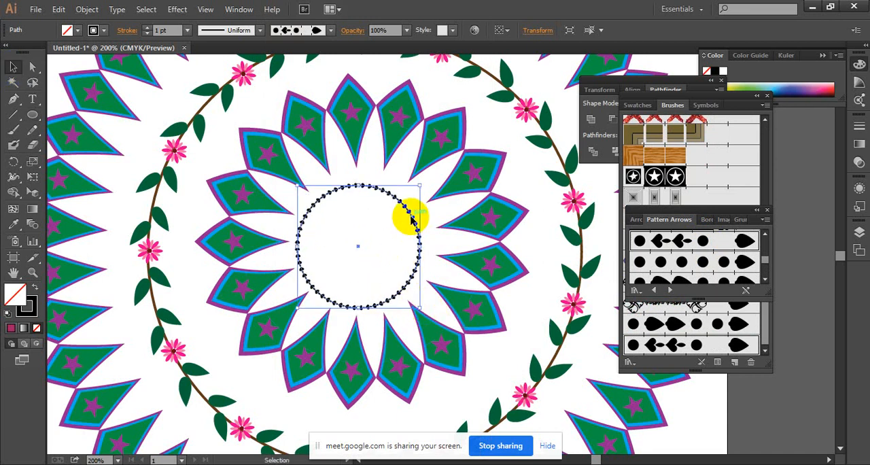
drag(411, 217, 416, 218)
ctrl+click(401, 240)
ctrl+click(401, 241)
ctrl+click(401, 240)
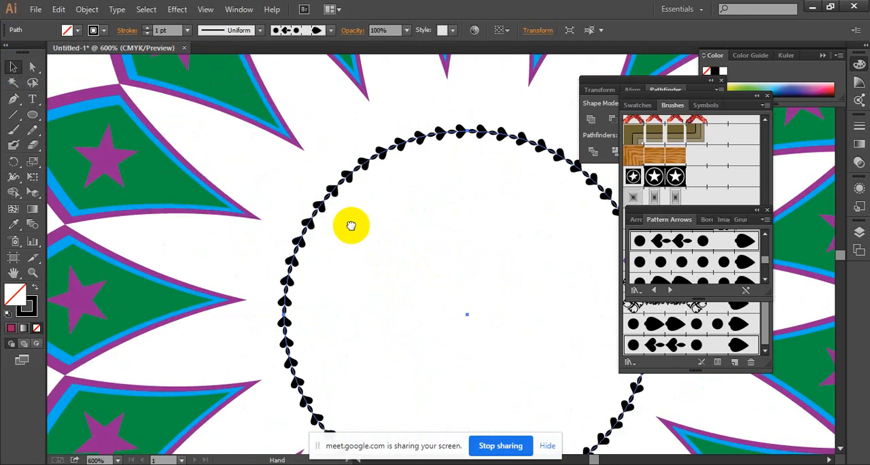
mouse_move(350, 225)
mouse_down()
mouse_move(267, 181)
mouse_move(287, 183)
mouse_up()
Apply the ornate knot brush with the triangular arrowhead from the Pattern Arrows library to the centre circle.
scroll(707, 275, up, 2)
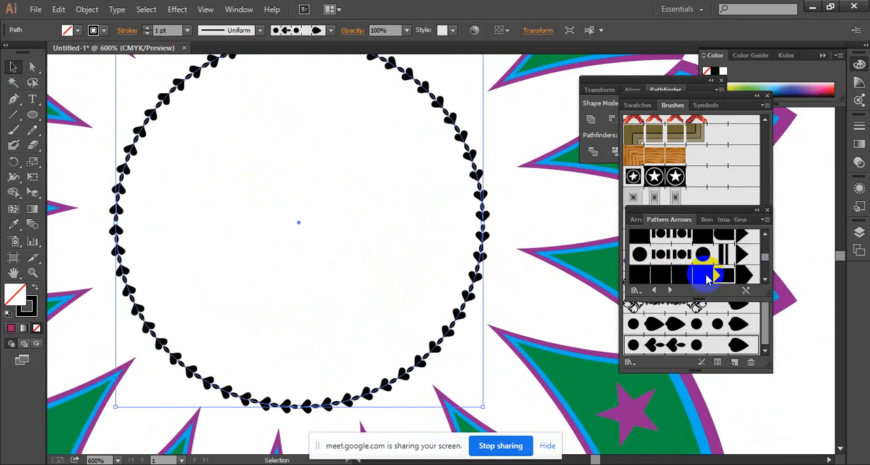
scroll(707, 275, up, 3)
click(705, 272)
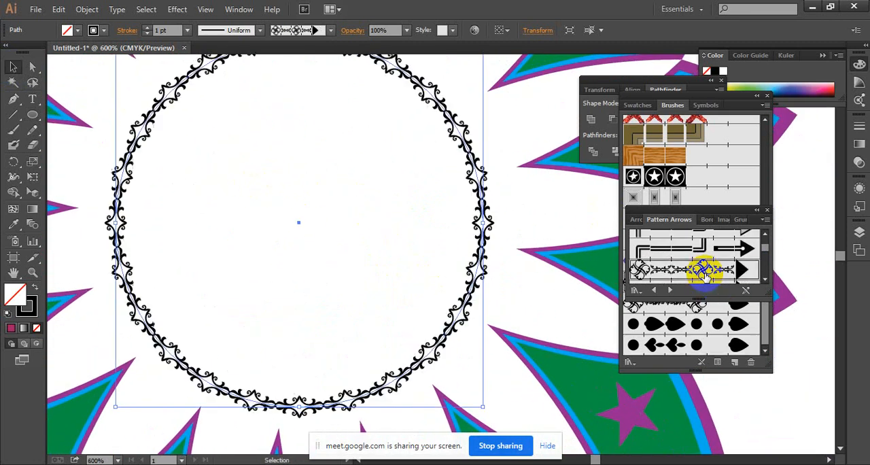
drag(369, 229, 399, 251)
ctrl+alt+click(423, 157)
drag(414, 206, 421, 179)
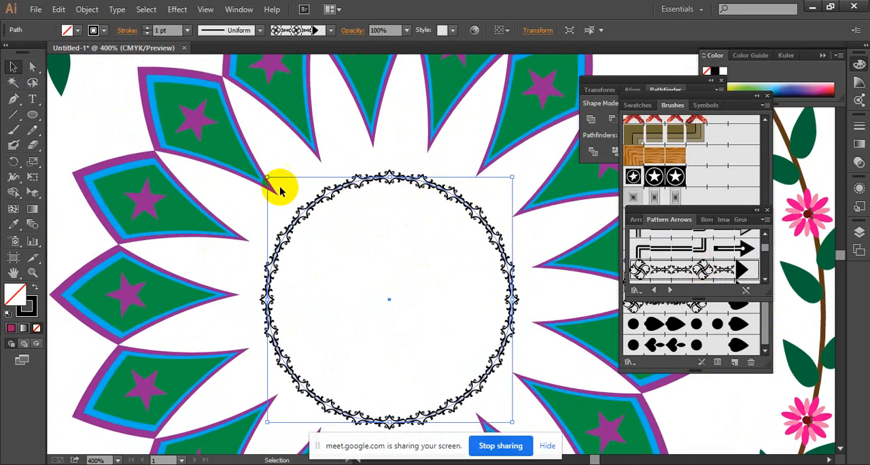
Set the centre circle's stroke colour to dark blue.
click(101, 30)
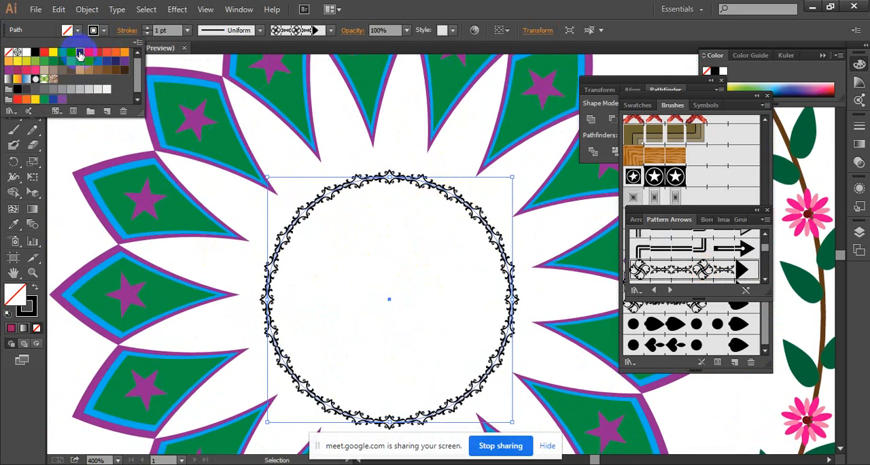
click(79, 54)
click(2, 119)
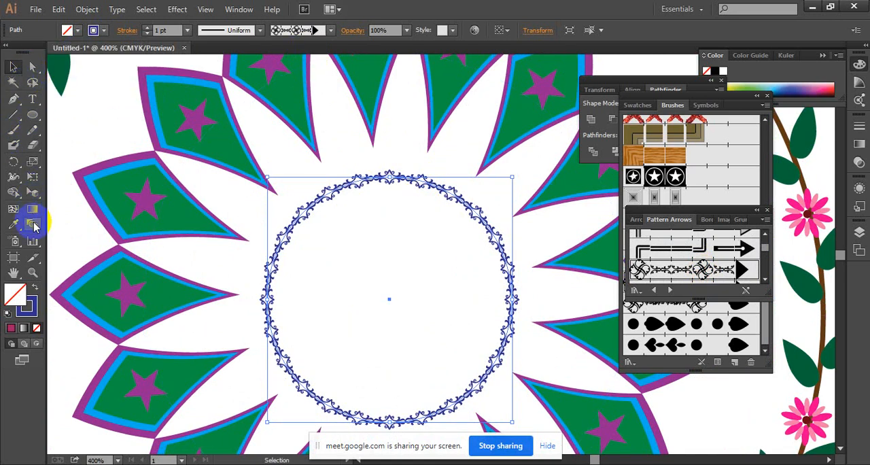
Scale copies of the dark blue ring inward about its centre, keeping two smaller rings and deleting the smallest extra copy.
click(36, 163)
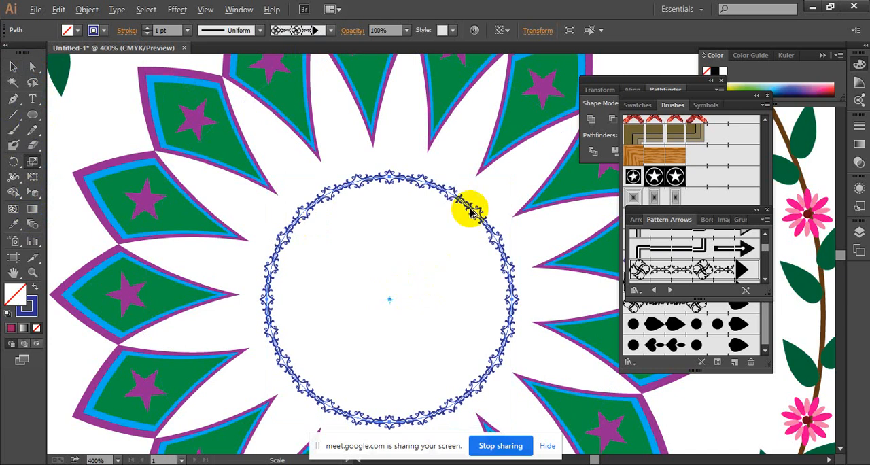
drag(466, 204, 454, 231)
key(ctrl+d)
key(ctrl+d)
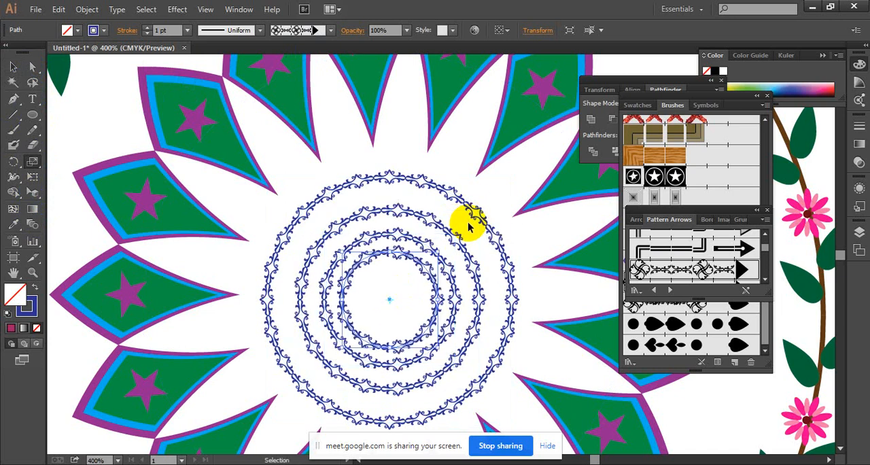
key(Delete)
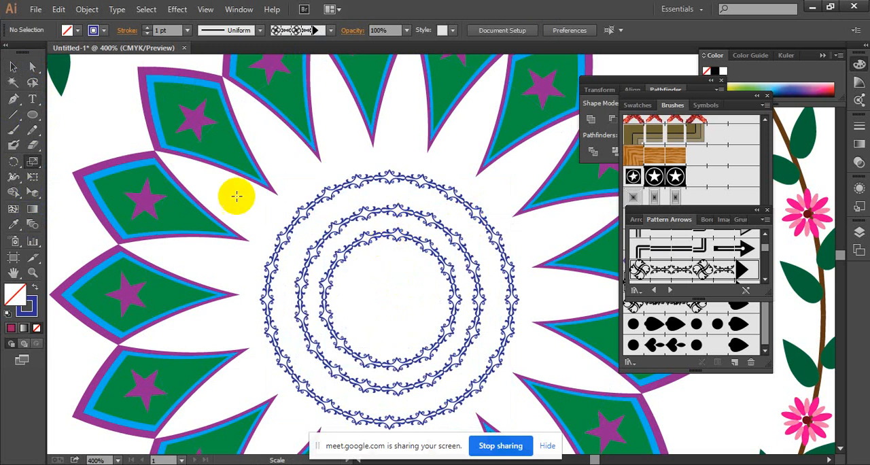
Change the innermost ring's stroke colour to light blue.
click(16, 68)
click(392, 236)
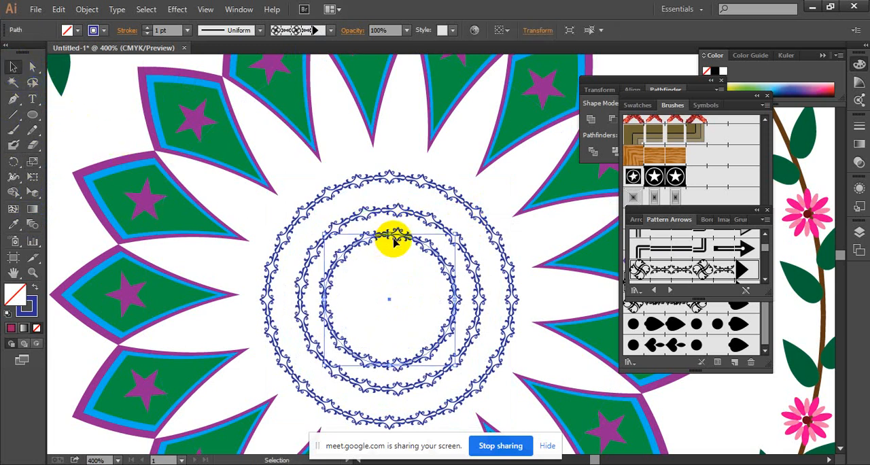
click(16, 224)
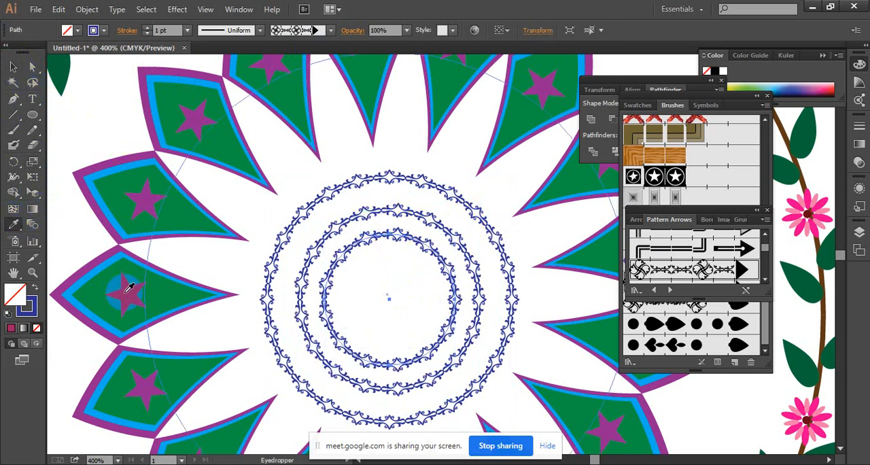
click(88, 115)
click(93, 30)
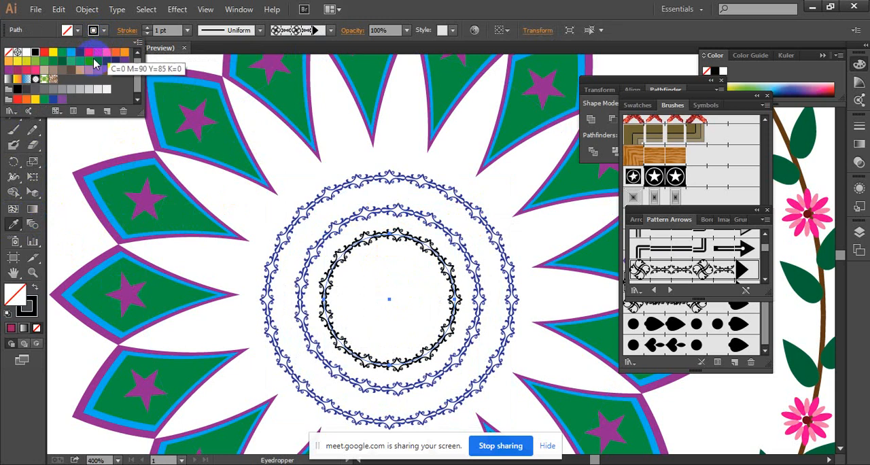
click(88, 61)
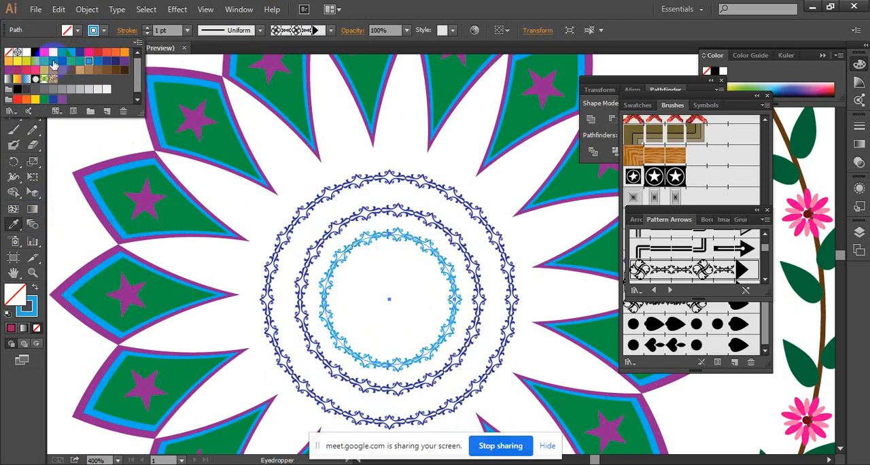
click(210, 47)
Change the middle ring's stroke colour to red and deselect it.
click(13, 65)
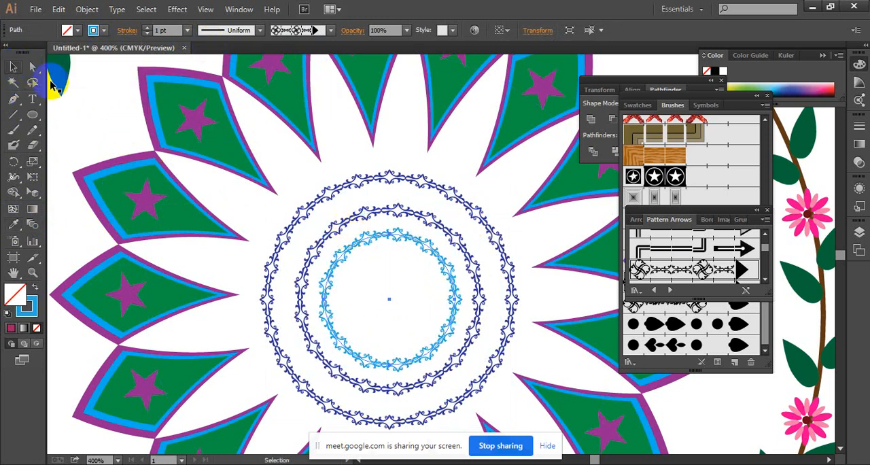
click(367, 206)
click(95, 30)
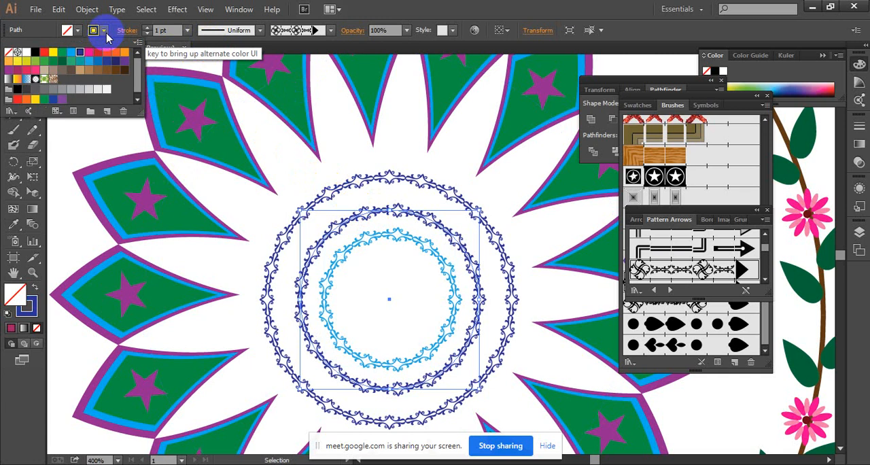
click(46, 57)
click(347, 151)
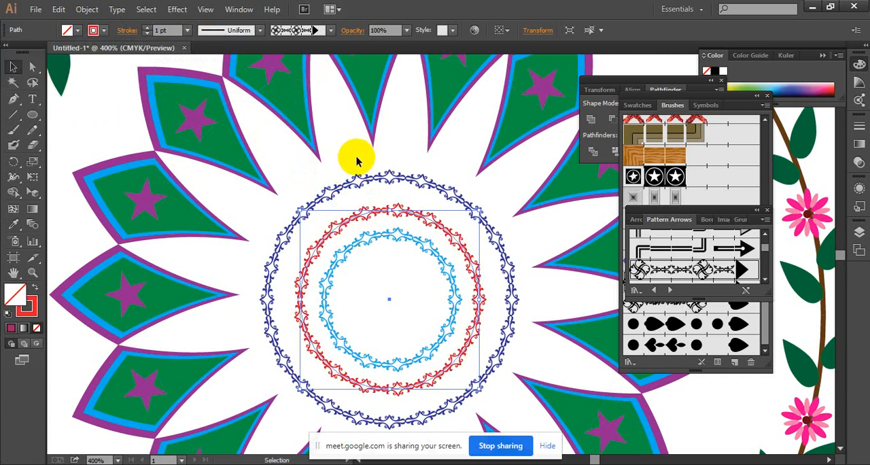
click(334, 156)
Remove the stroke from the loose magenta star beside the mandala.
scroll(380, 234, down, 2)
drag(381, 233, 624, 280)
drag(398, 268, 218, 268)
click(137, 136)
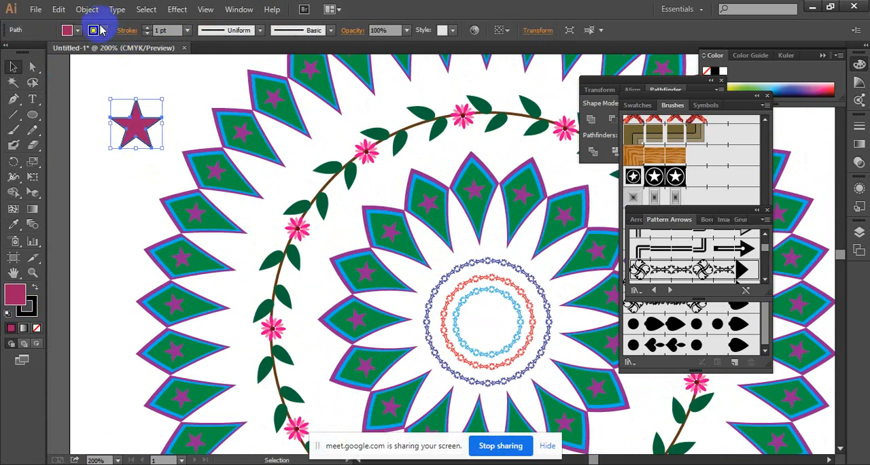
click(96, 30)
click(15, 53)
click(223, 59)
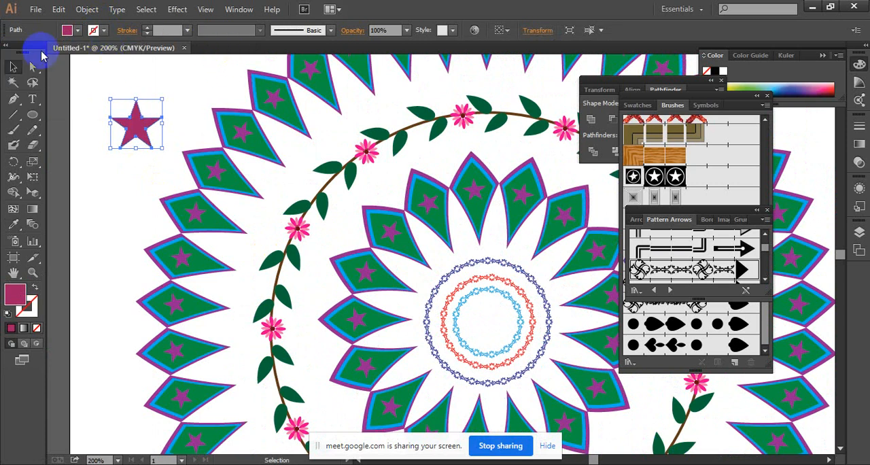
Place the magenta star at the centre of the three rings, shrunk to about half its size.
drag(111, 105, 488, 325)
ctrl+alt+click(502, 318)
ctrl+alt+click(502, 318)
ctrl+alt+click(494, 287)
drag(499, 190, 491, 229)
click(508, 208)
ctrl+click(448, 245)
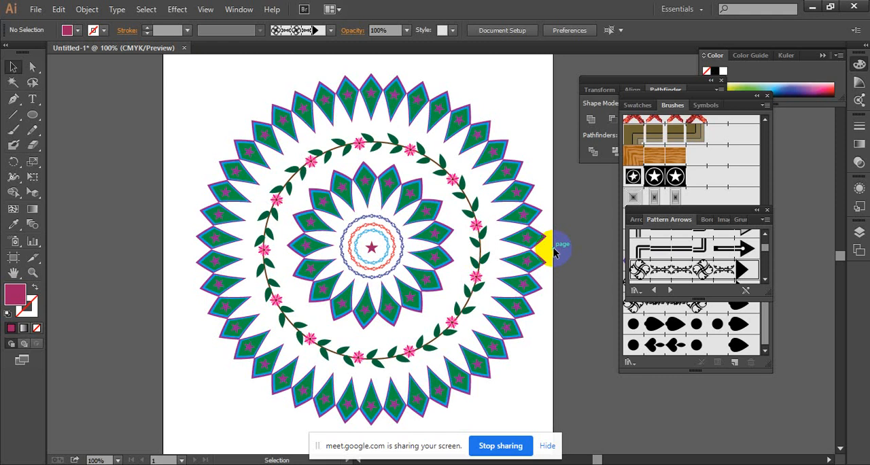
ctrl+click(373, 250)
ctrl+click(438, 248)
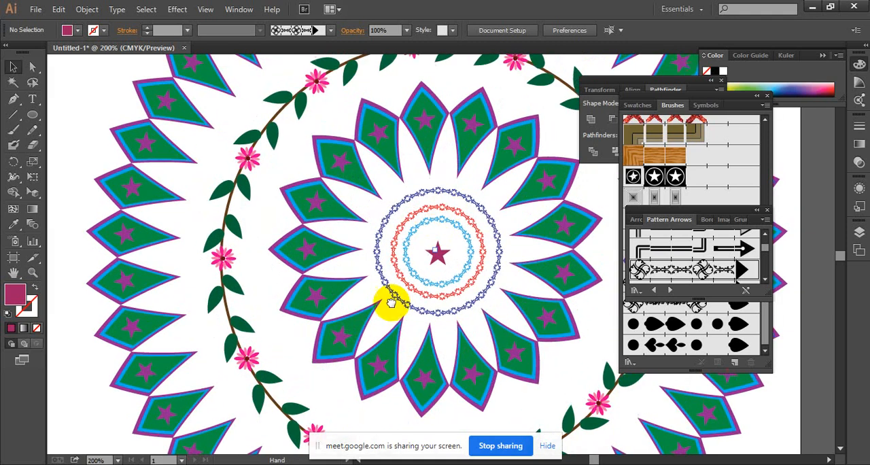
drag(391, 303, 316, 428)
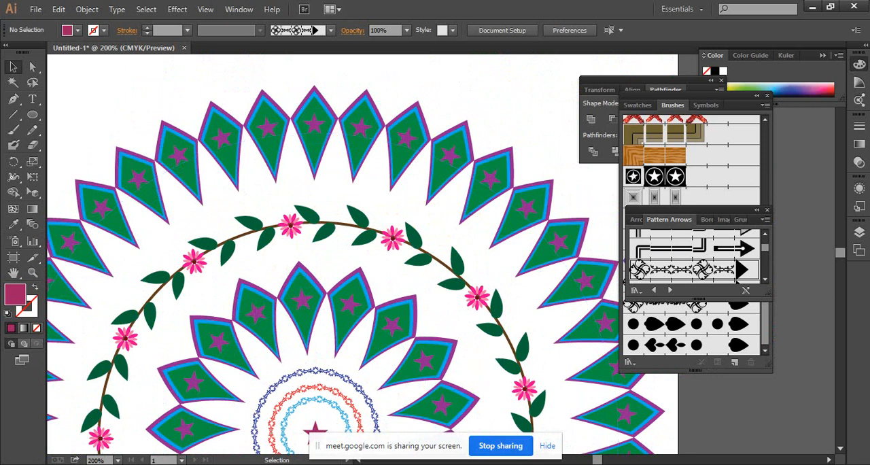
drag(431, 331, 431, 255)
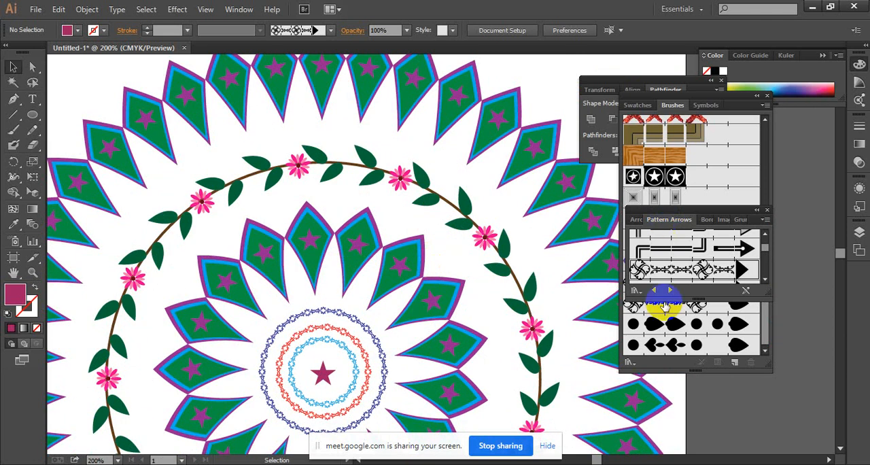
click(725, 463)
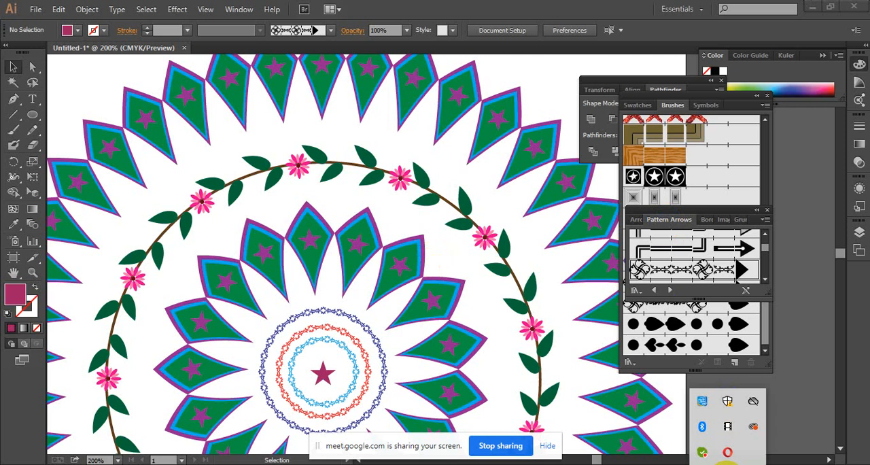